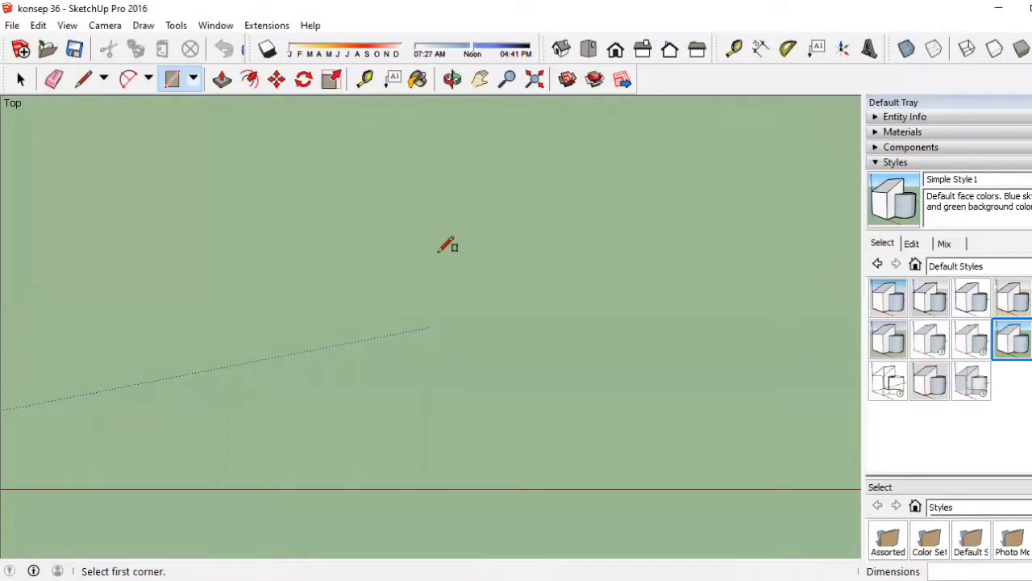
# Draw a 798 × 1407 cm house rectangle and offset it 15 cm inward for the outer walls.
pyautogui.click(438, 253)
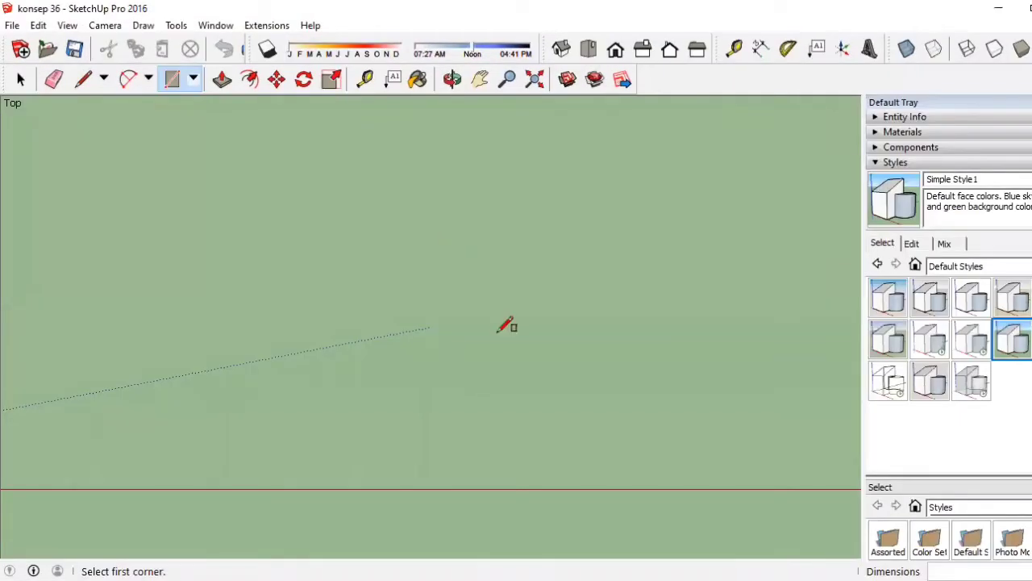
pyautogui.click(573, 487)
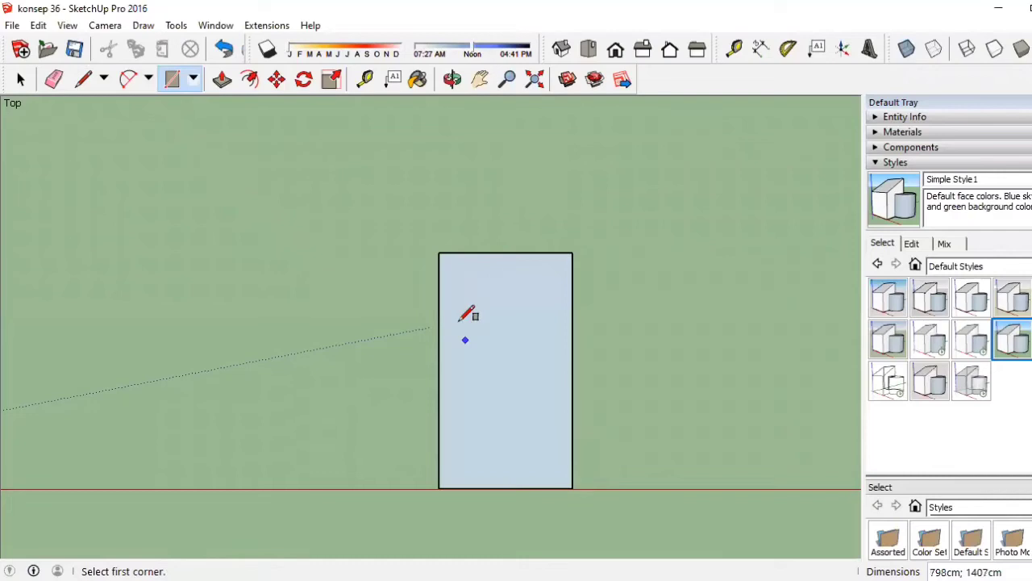
pyautogui.click(250, 80)
pyautogui.click(439, 285)
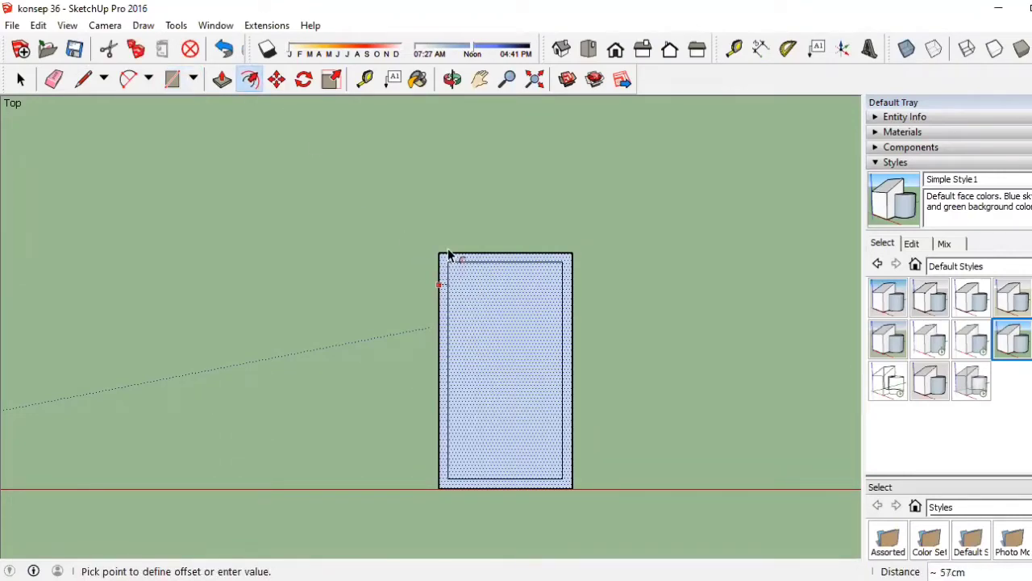
pyautogui.scroll(1, 449, 255)
pyautogui.scroll(1, 443, 261)
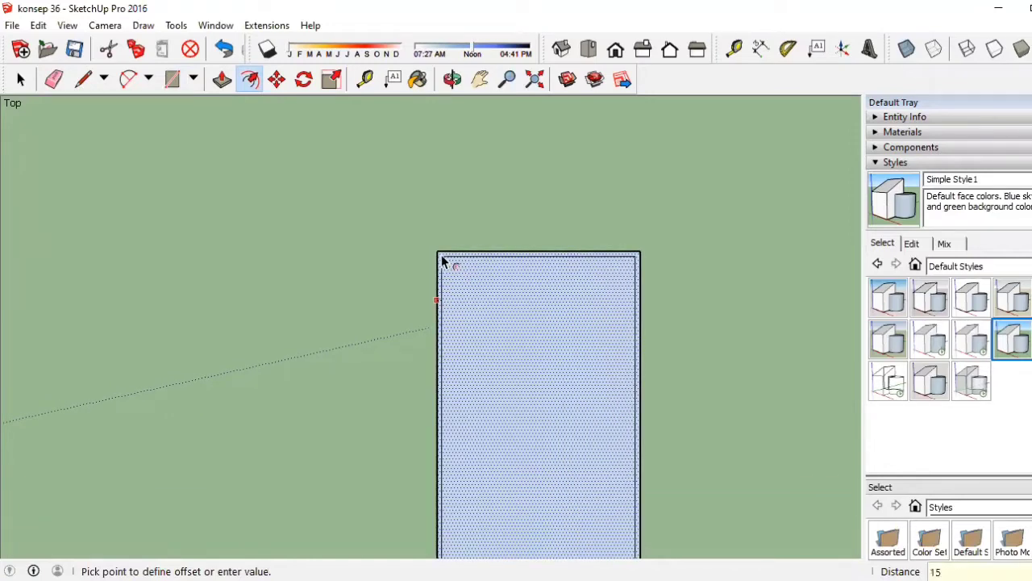
pyautogui.click(441, 261)
pyautogui.scroll(-1, 441, 267)
pyautogui.scroll(-1, 442, 267)
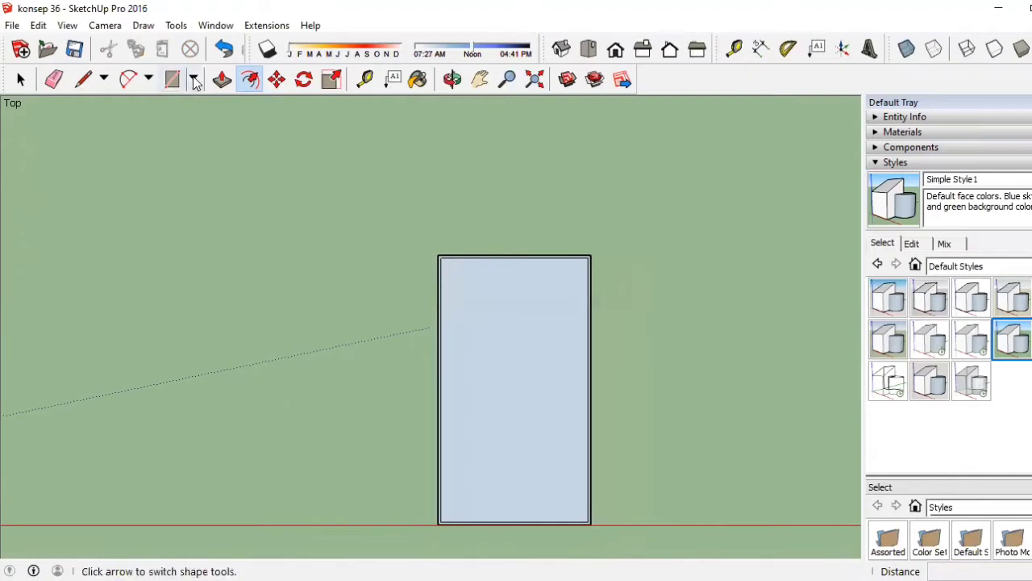
# Draw two parallel lines between the left and right walls to form a double-line interior wall.
pyautogui.click(84, 79)
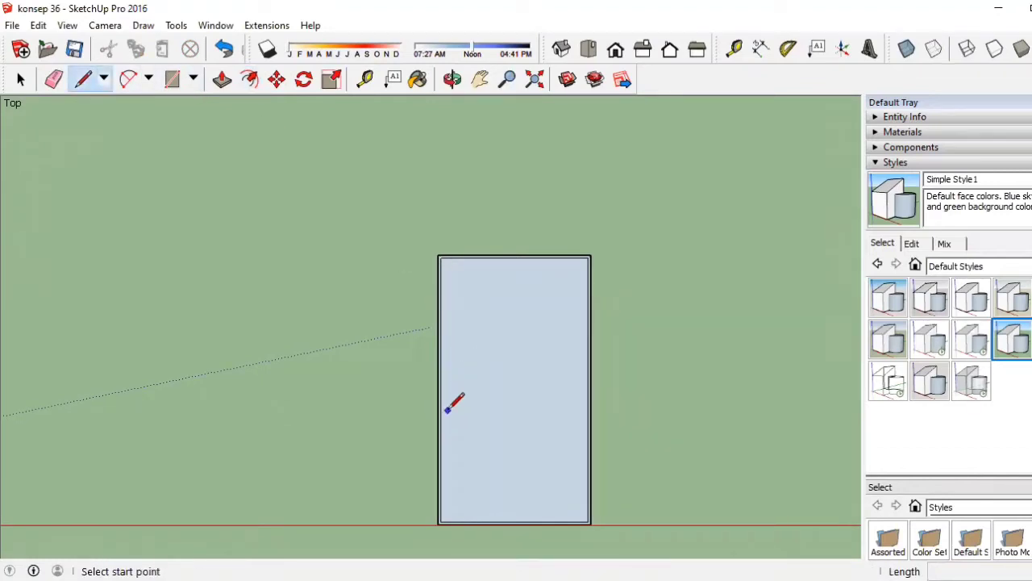
pyautogui.click(439, 255)
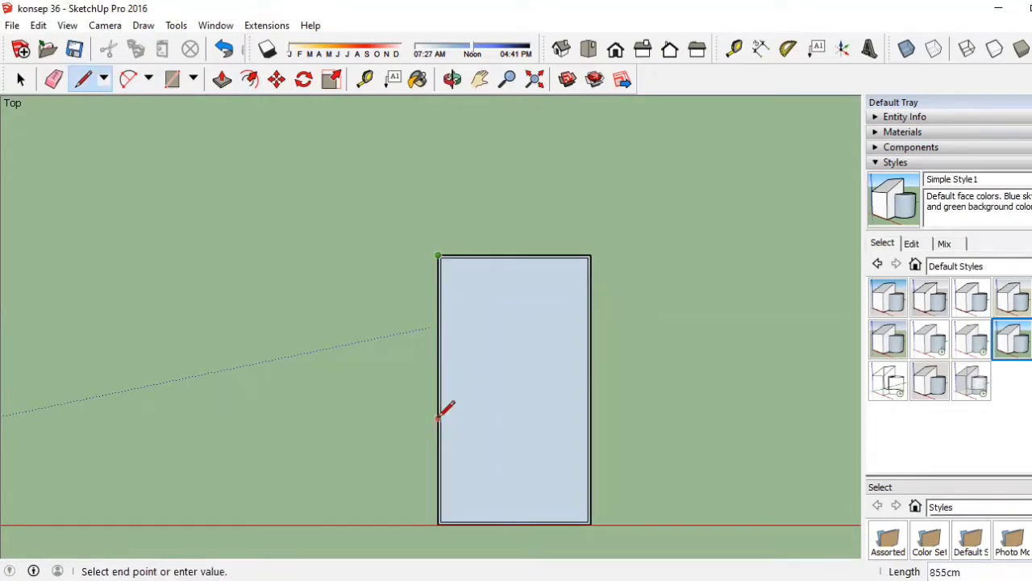
pyautogui.press('Escape')
pyautogui.click(438, 417)
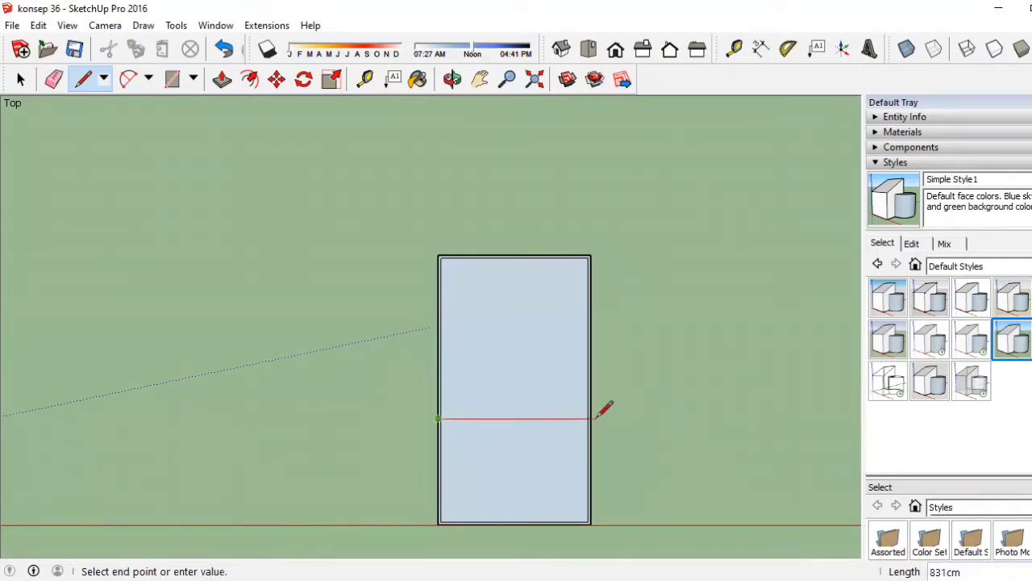
pyautogui.click(593, 418)
pyautogui.scroll(3, 597, 416)
pyautogui.scroll(2, 597, 416)
pyautogui.click(595, 416)
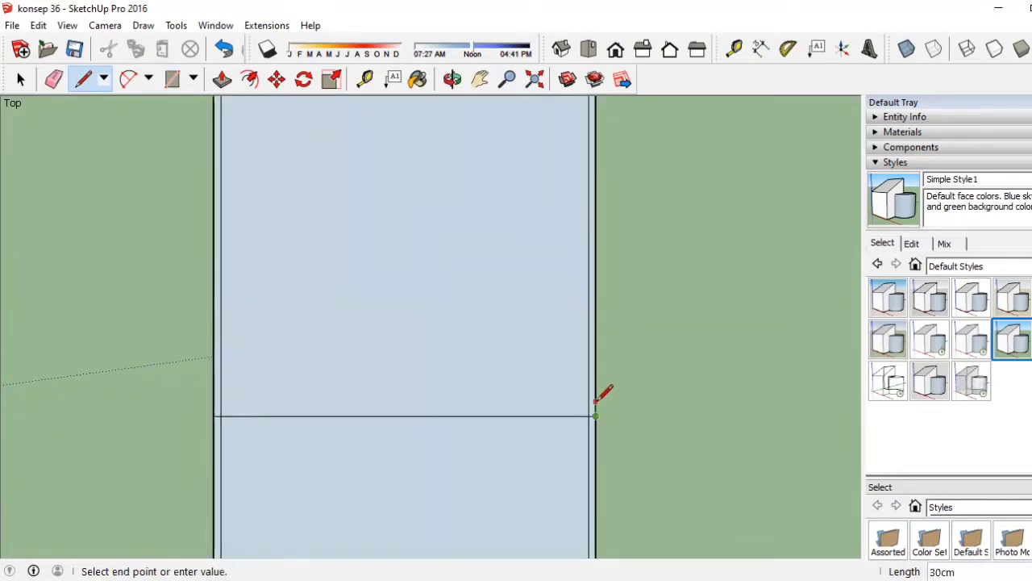
pyautogui.press('Escape')
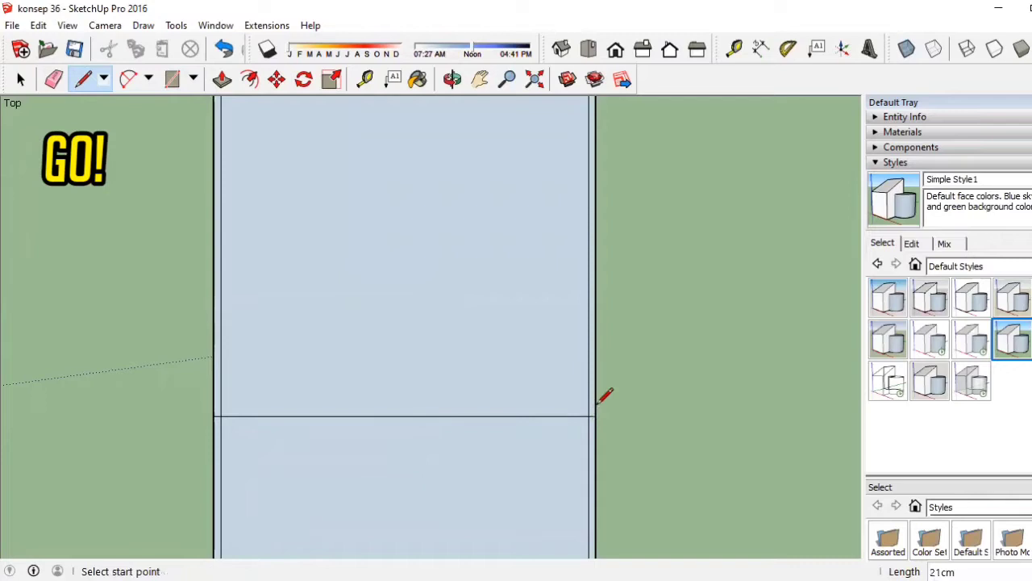
pyautogui.click(597, 405)
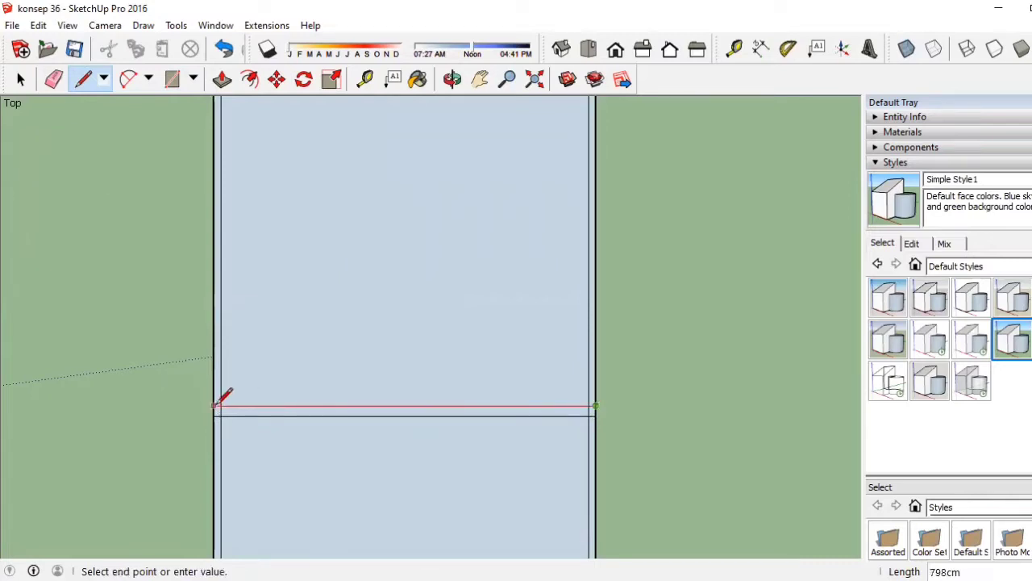
pyautogui.click(360, 359)
pyautogui.scroll(-2, 411, 347)
pyautogui.scroll(-1, 433, 316)
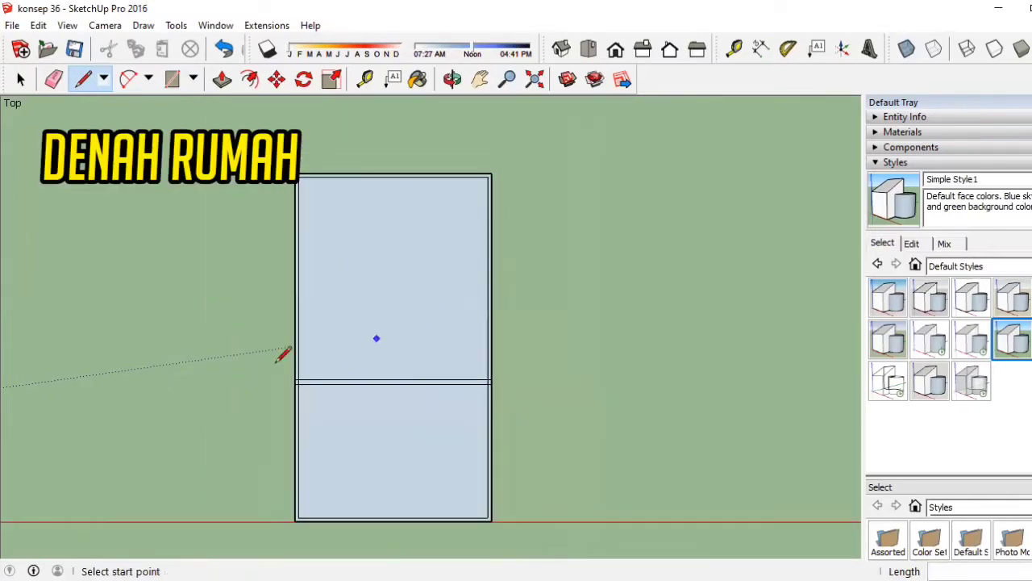
pyautogui.click(53, 79)
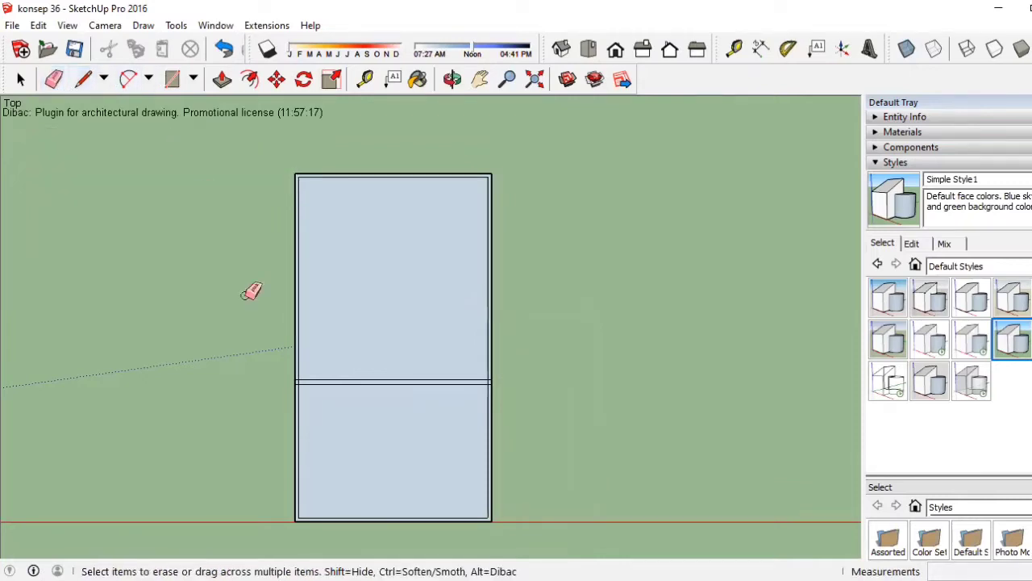
pyautogui.scroll(1, 305, 379)
pyautogui.scroll(1, 305, 379)
pyautogui.click(292, 377)
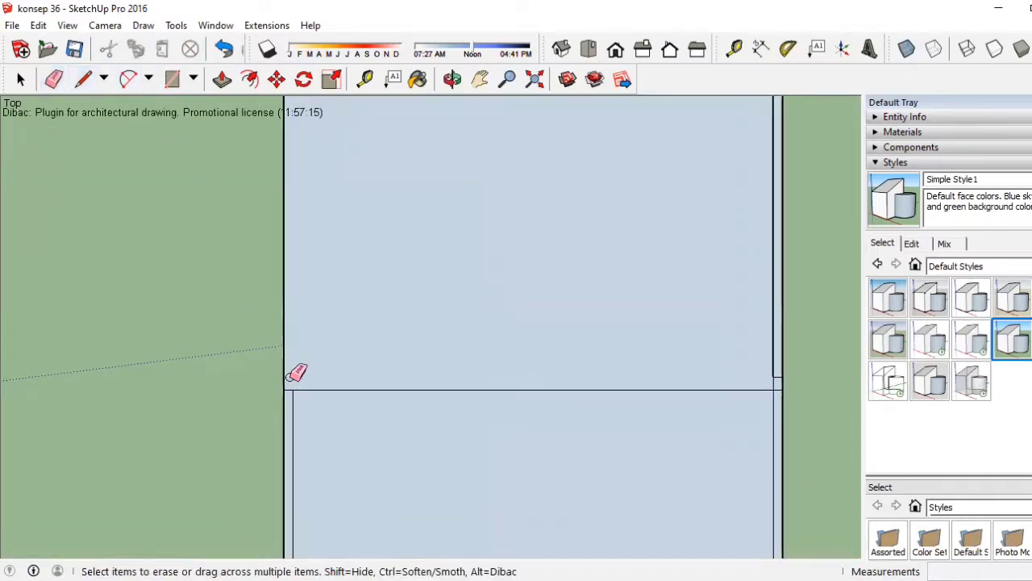
pyautogui.hotkey('ctrl', 'z')
pyautogui.scroll(1, 295, 372)
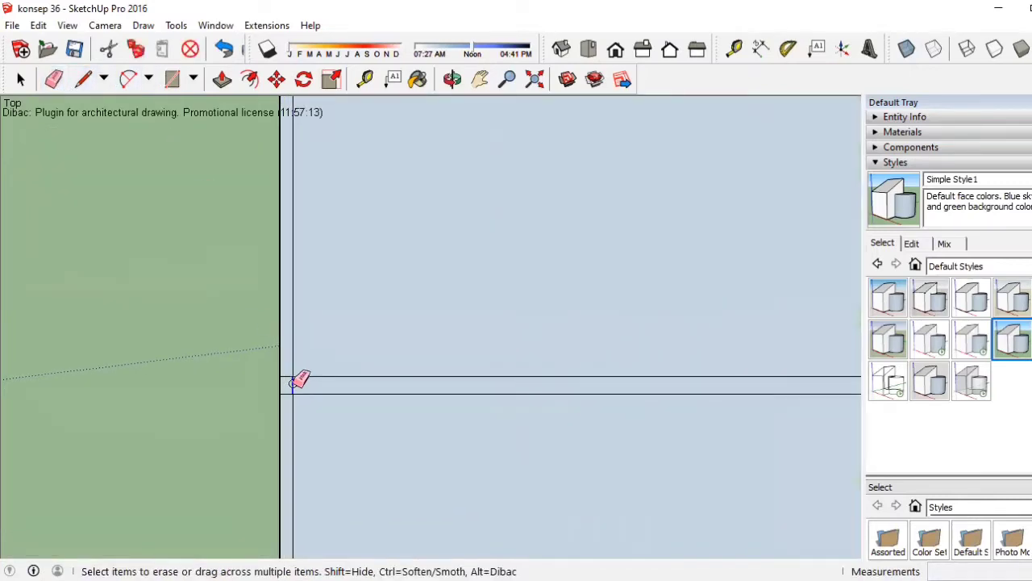
pyautogui.scroll(-1, 292, 373)
pyautogui.scroll(2, 671, 374)
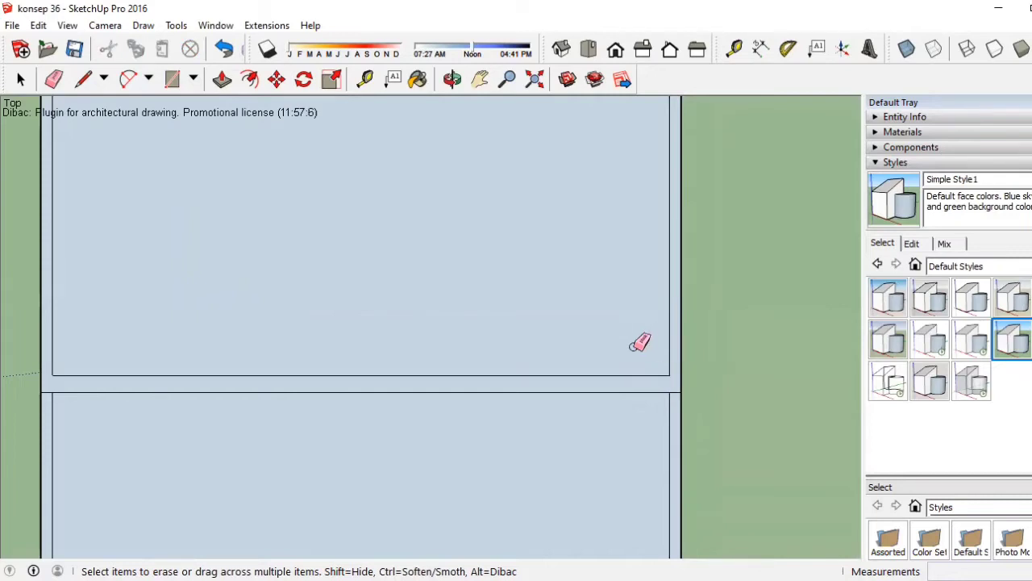
pyautogui.scroll(-1, 640, 341)
pyautogui.click(83, 78)
# Draw a stepped line from the interior wall up into the upper room and across to the right wall.
pyautogui.scroll(-1, 260, 242)
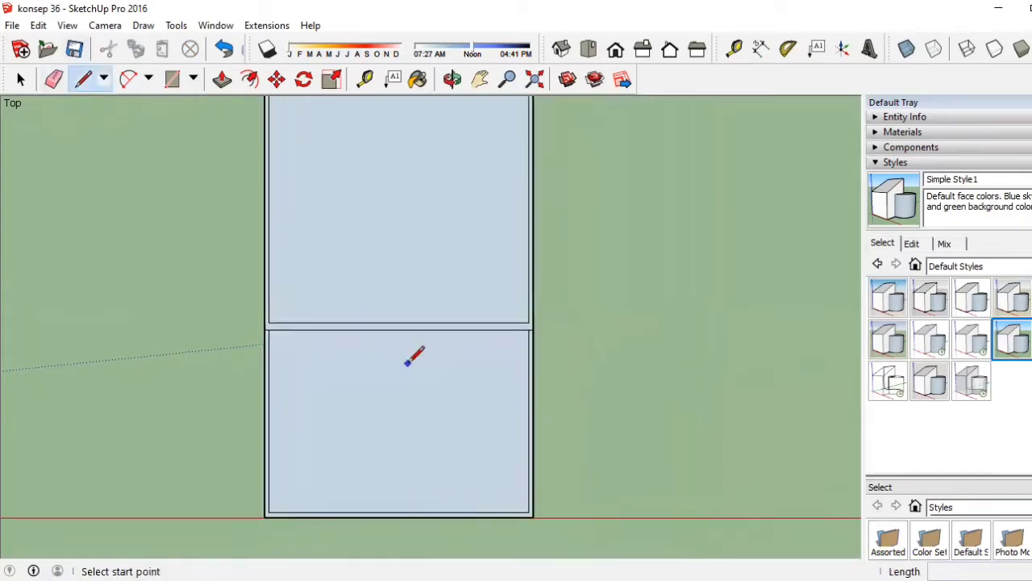
pyautogui.scroll(1, 414, 353)
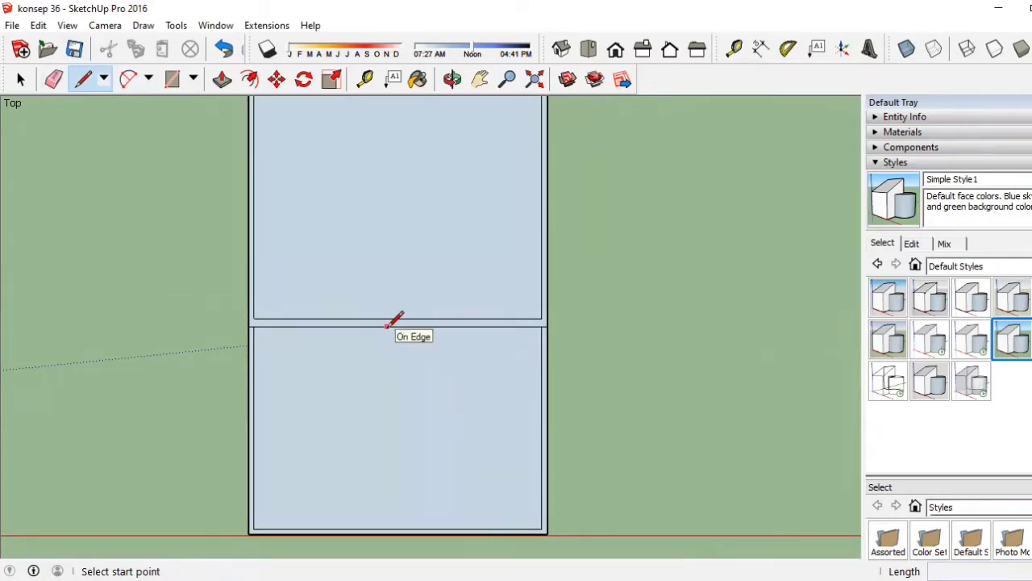
pyautogui.click(387, 326)
pyautogui.click(281, 339)
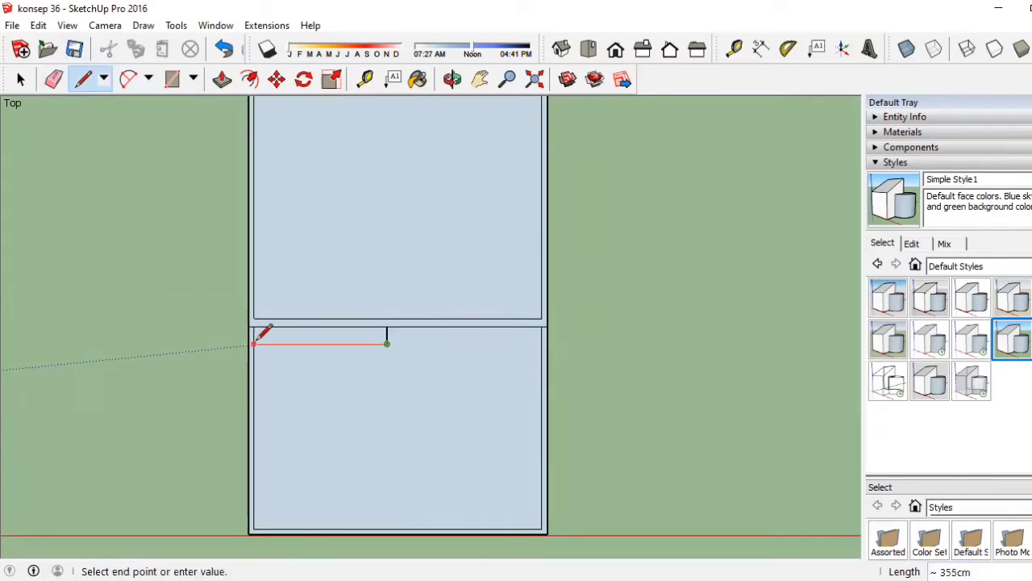
pyautogui.press('Escape')
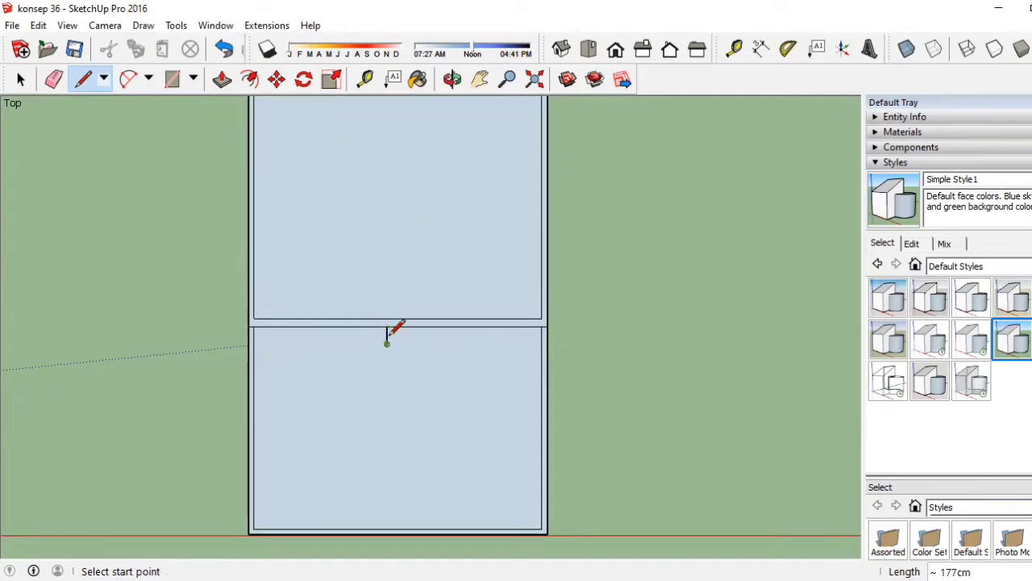
pyautogui.click(396, 326)
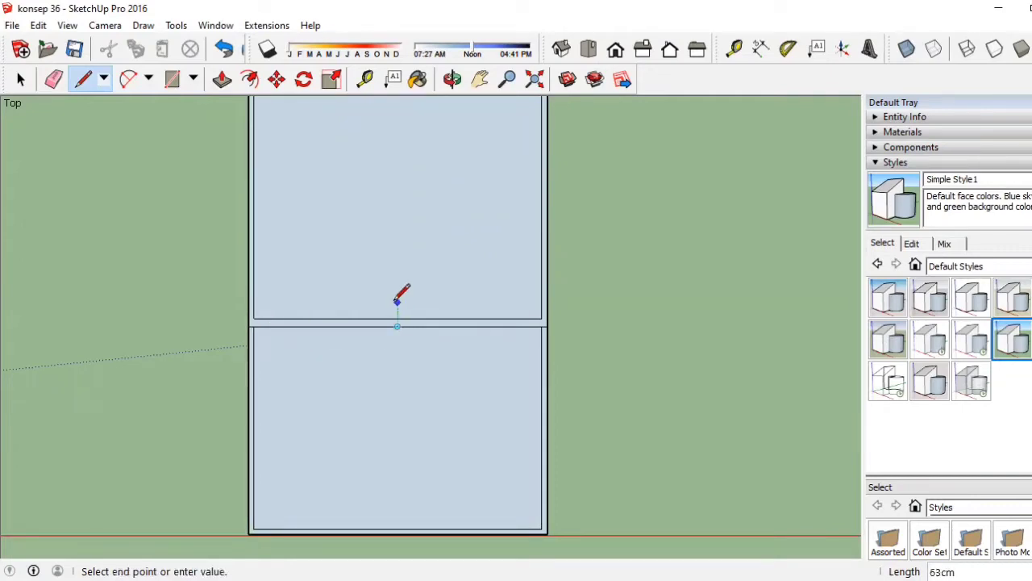
pyautogui.click(397, 302)
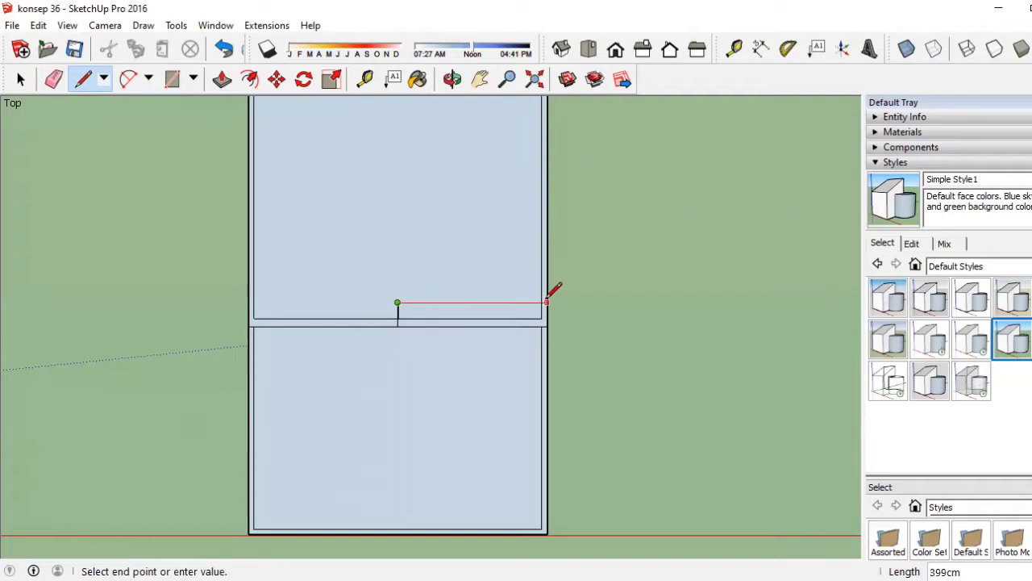
pyautogui.click(542, 302)
# Draw the step's short vertical edge and a parallel inner line running to the right wall.
pyautogui.scroll(2, 484, 301)
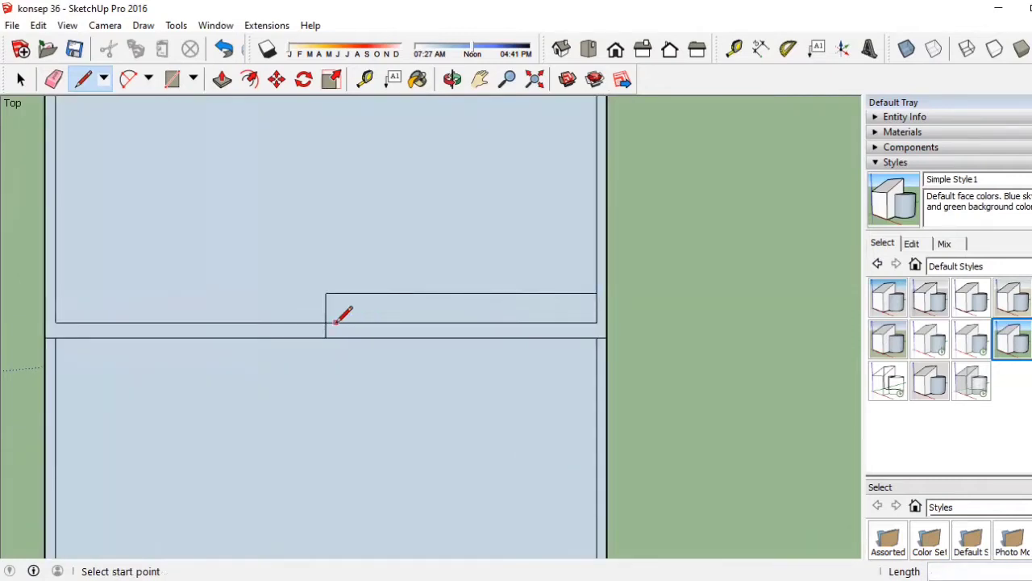
pyautogui.click(342, 322)
pyautogui.click(337, 321)
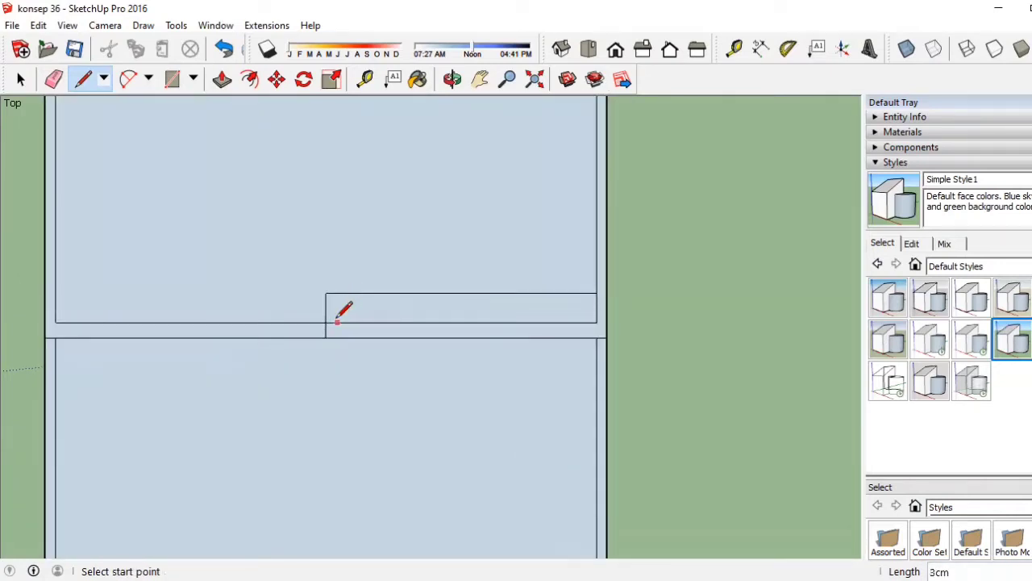
pyautogui.click(336, 321)
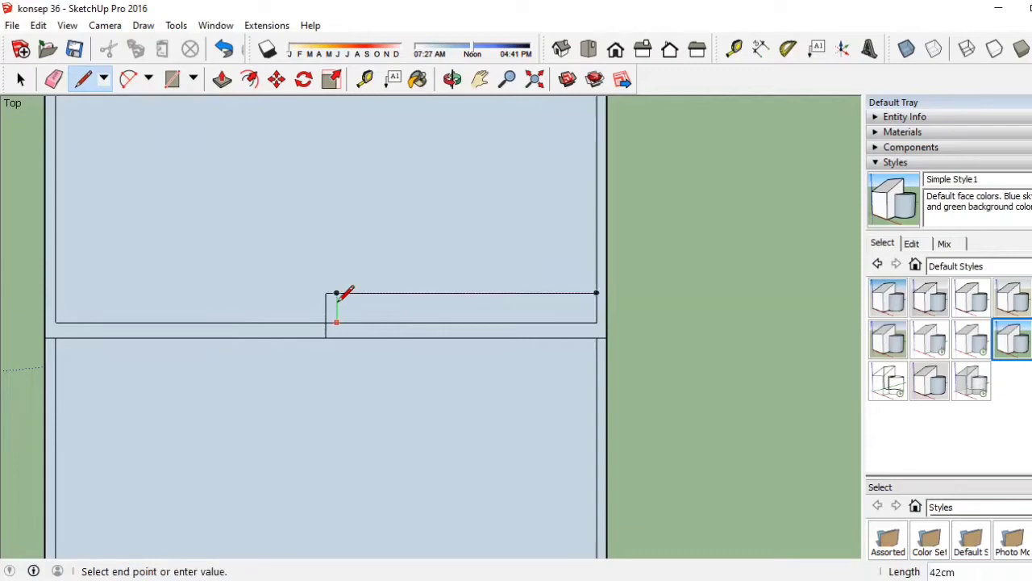
pyautogui.click(336, 304)
pyautogui.scroll(1, 334, 305)
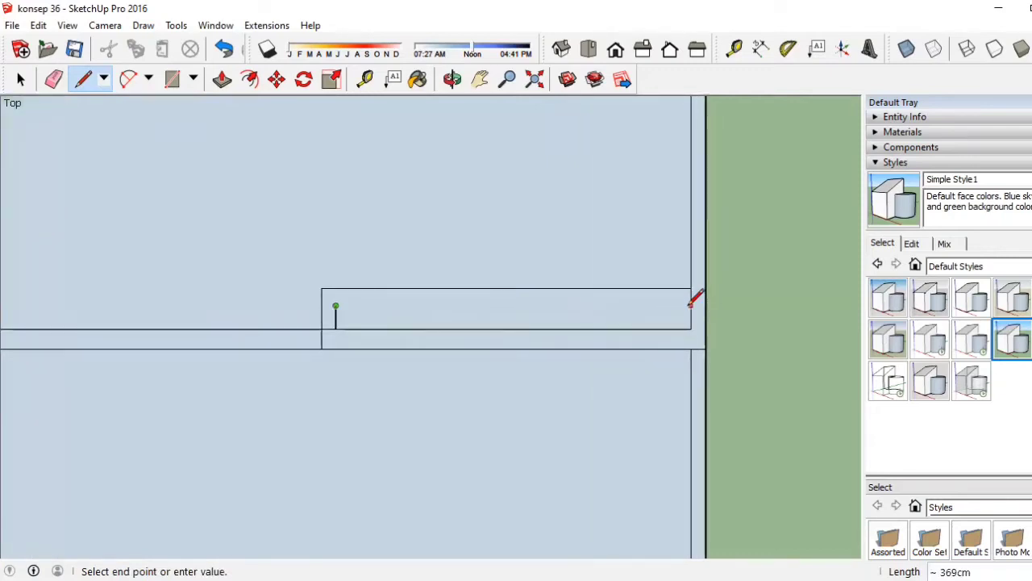
pyautogui.click(691, 306)
# Erase the two leftover old wall segments and the short stray edge near the right wall.
pyautogui.click(53, 78)
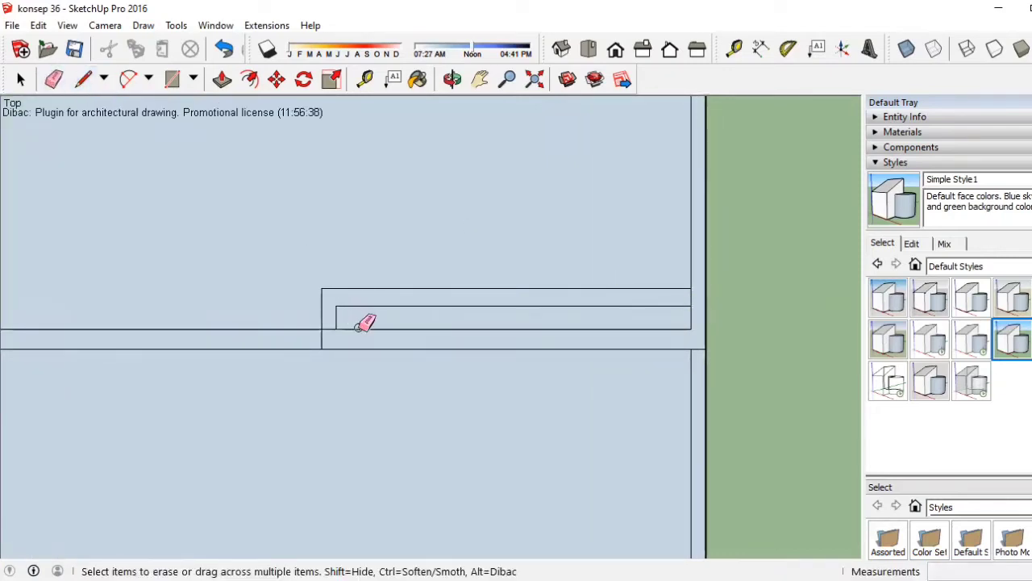
pyautogui.click(365, 327)
pyautogui.click(476, 349)
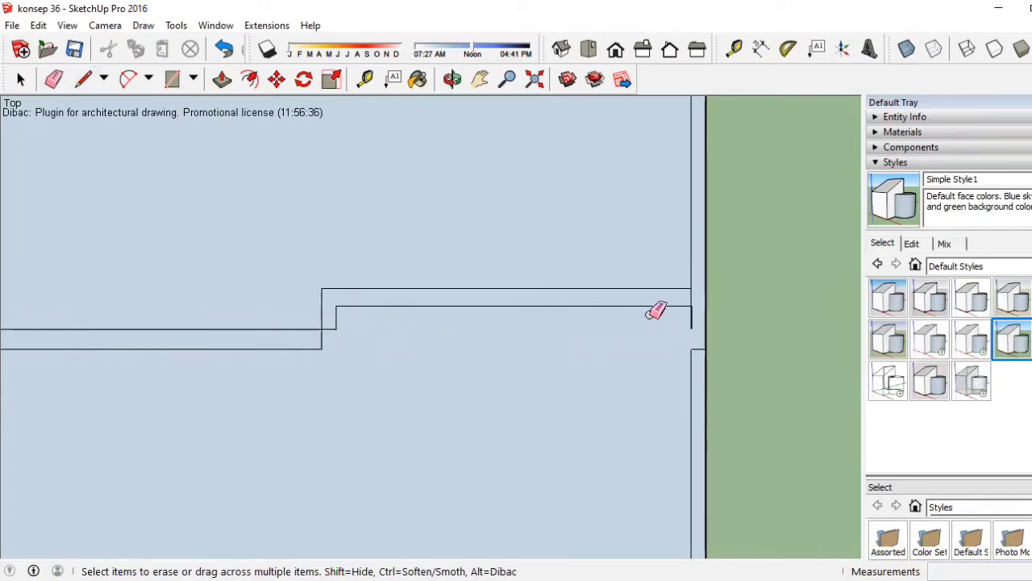
pyautogui.click(692, 296)
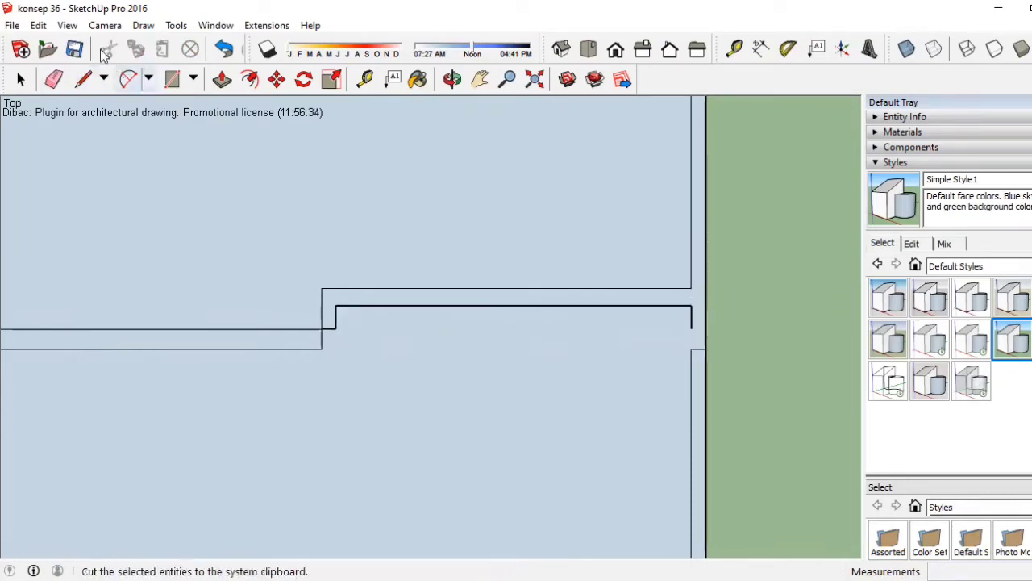
pyautogui.click(172, 79)
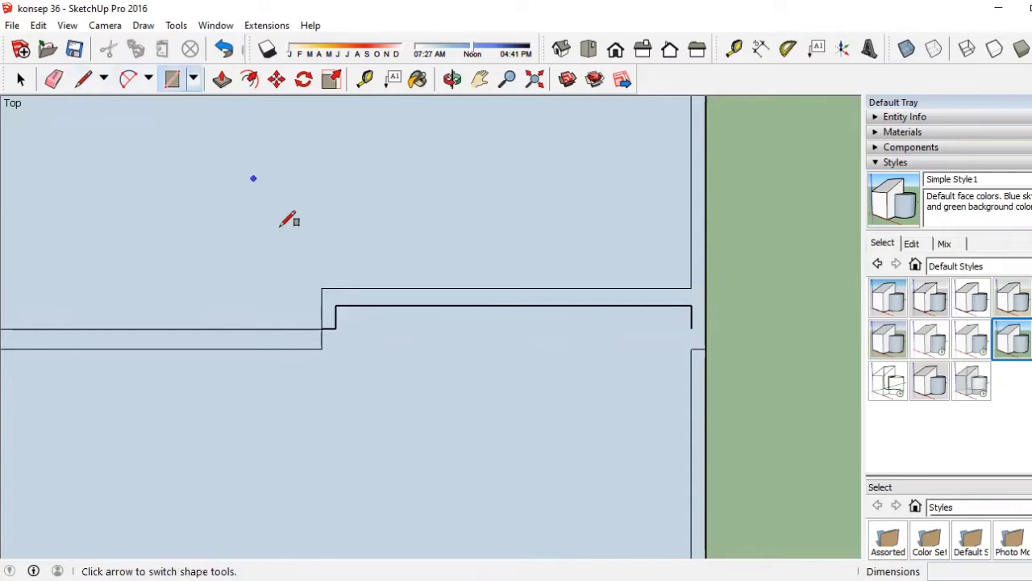
# Draw small rectangles closing the wall gaps at the step corner and the right wall.
pyautogui.click(322, 348)
pyautogui.click(336, 307)
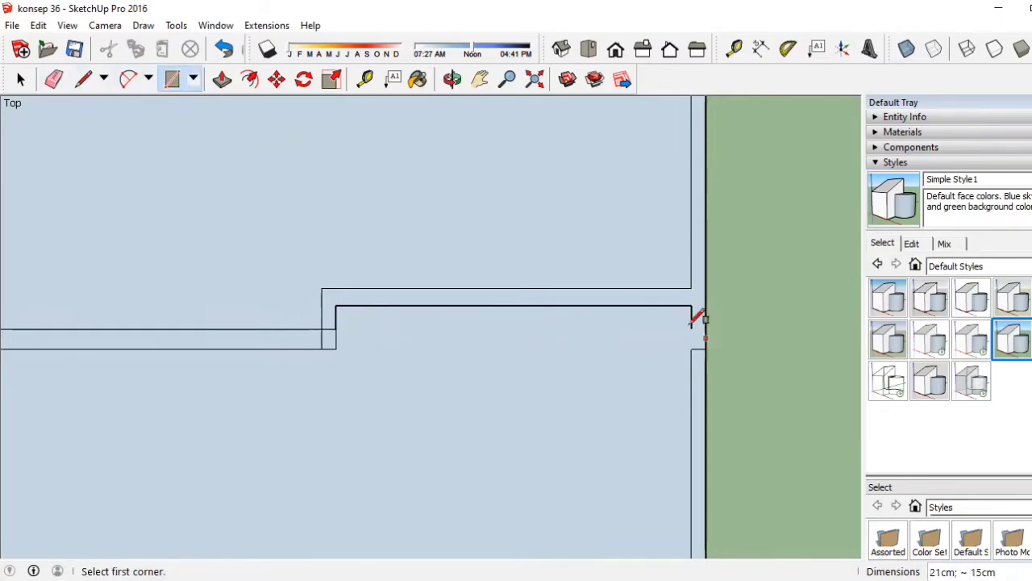
pyautogui.click(691, 307)
pyautogui.click(706, 348)
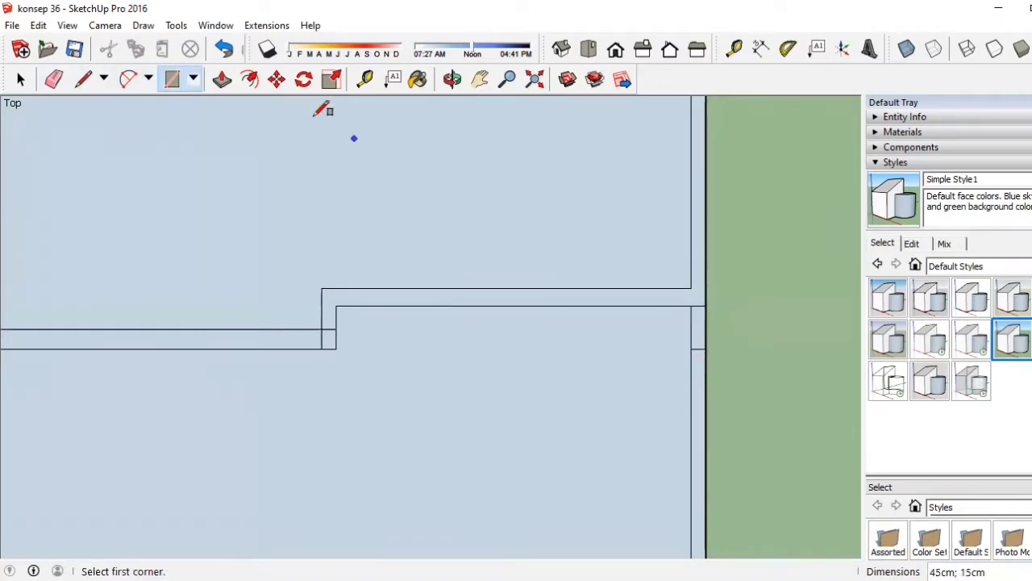
# Erase the leftover edges at the step corner and at the right wall.
pyautogui.click(53, 78)
pyautogui.scroll(1, 335, 306)
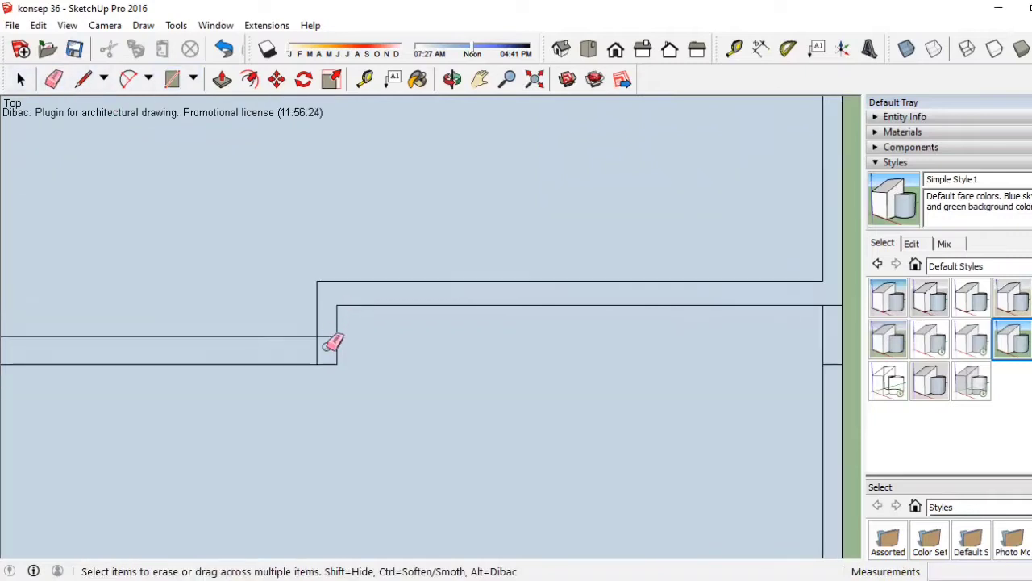
pyautogui.click(321, 345)
pyautogui.click(838, 363)
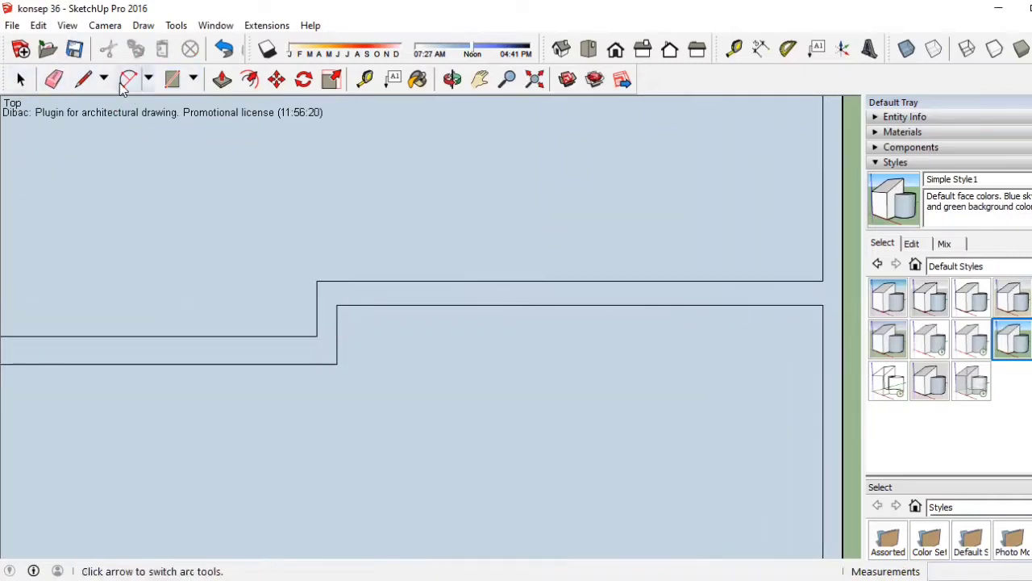
pyautogui.scroll(-2, 335, 284)
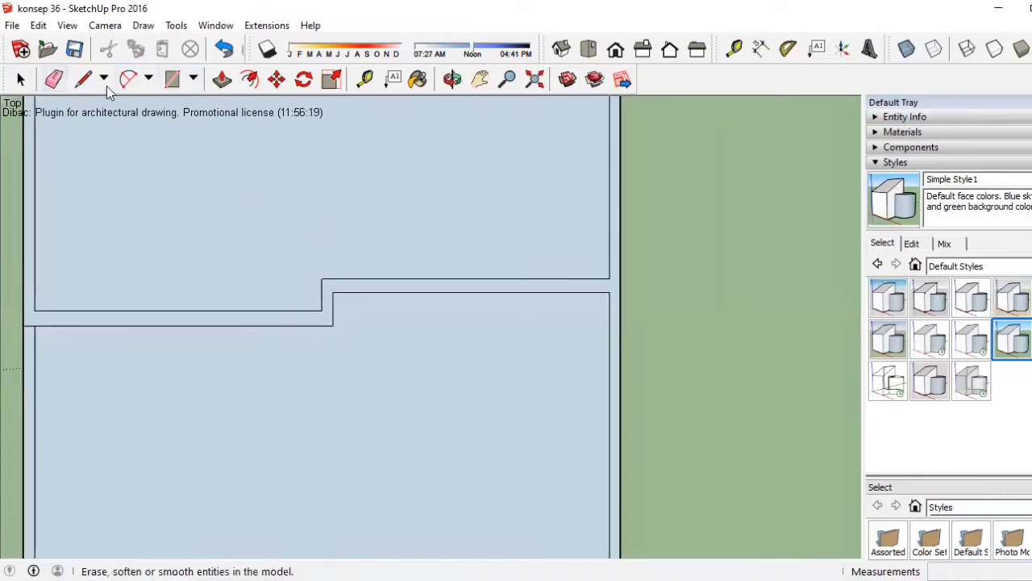
# Draw a line from the step's right endpoint to the right wall to close the face.
pyautogui.click(83, 79)
pyautogui.click(610, 292)
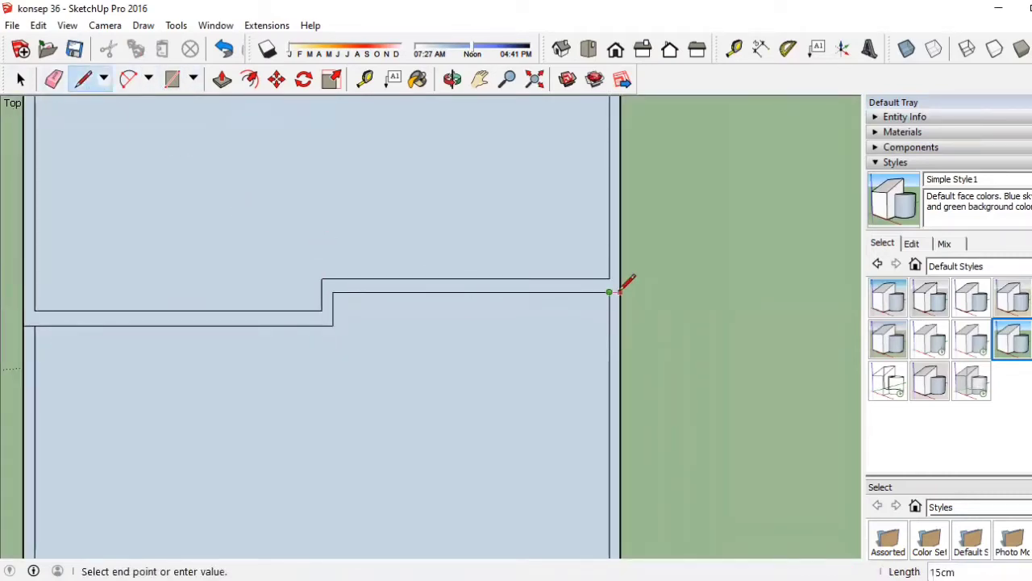
pyautogui.click(621, 292)
pyautogui.click(222, 78)
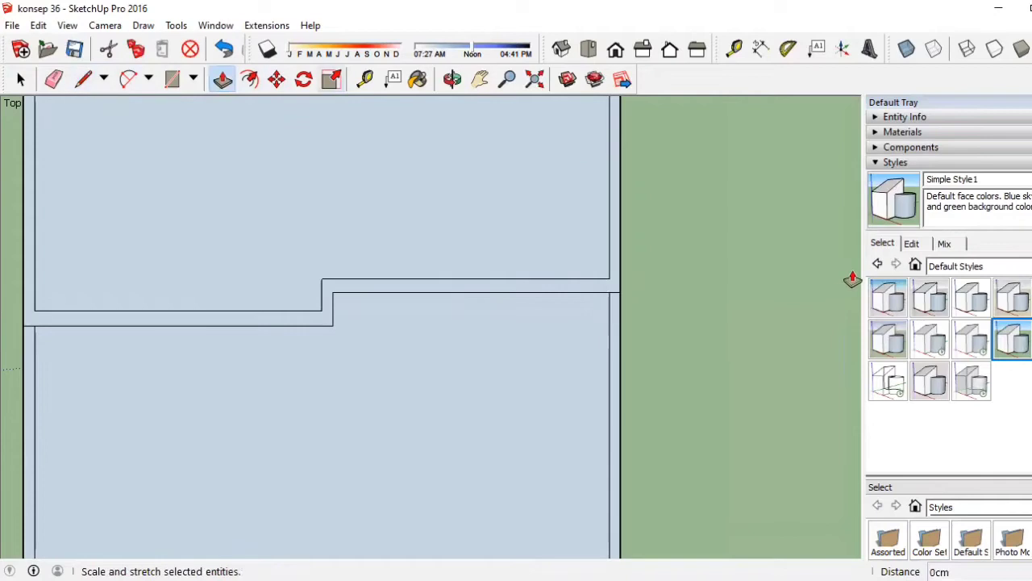
# Paint the wall band with white Color M00 from the Colors material library.
pyautogui.click(912, 132)
pyautogui.click(976, 236)
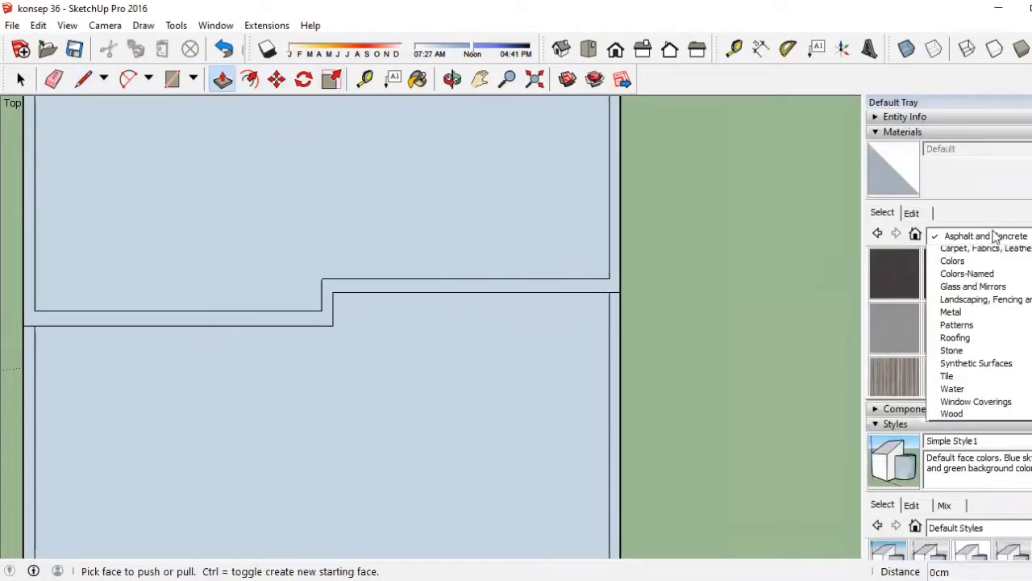
pyautogui.click(958, 288)
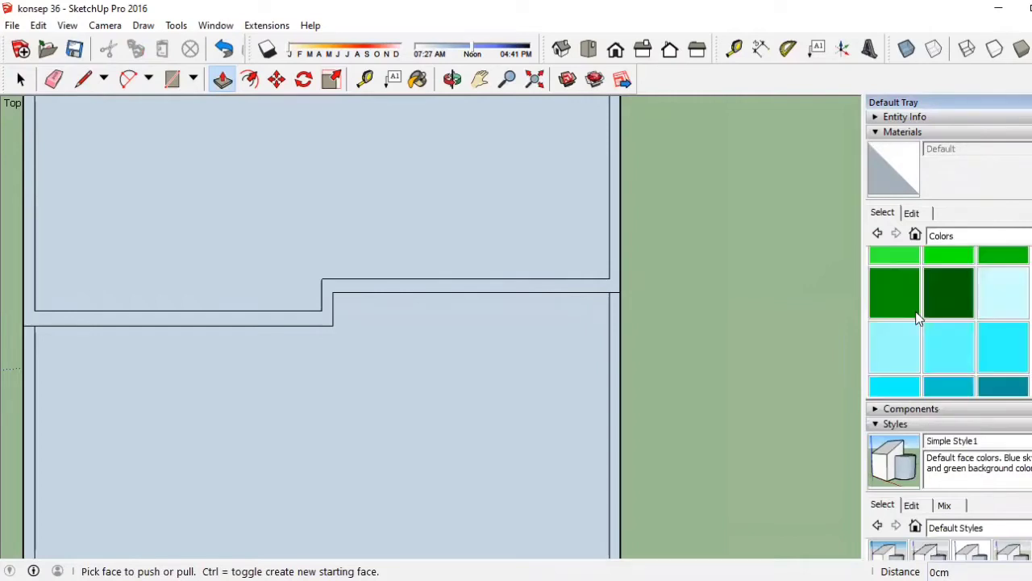
pyautogui.scroll(-5, 916, 315)
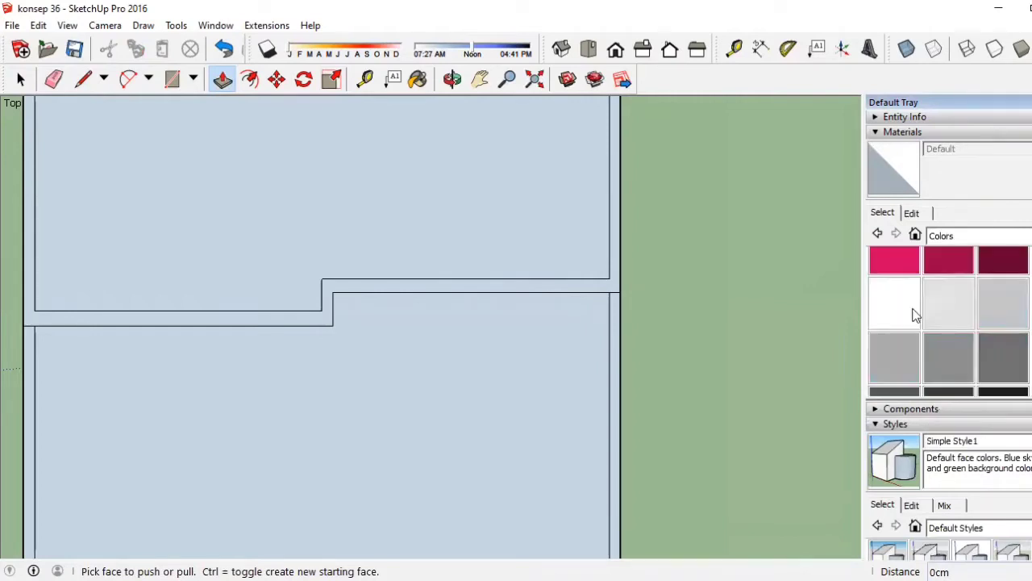
pyautogui.click(915, 315)
pyautogui.click(594, 283)
pyautogui.scroll(-2, 516, 342)
pyautogui.scroll(-1, 457, 346)
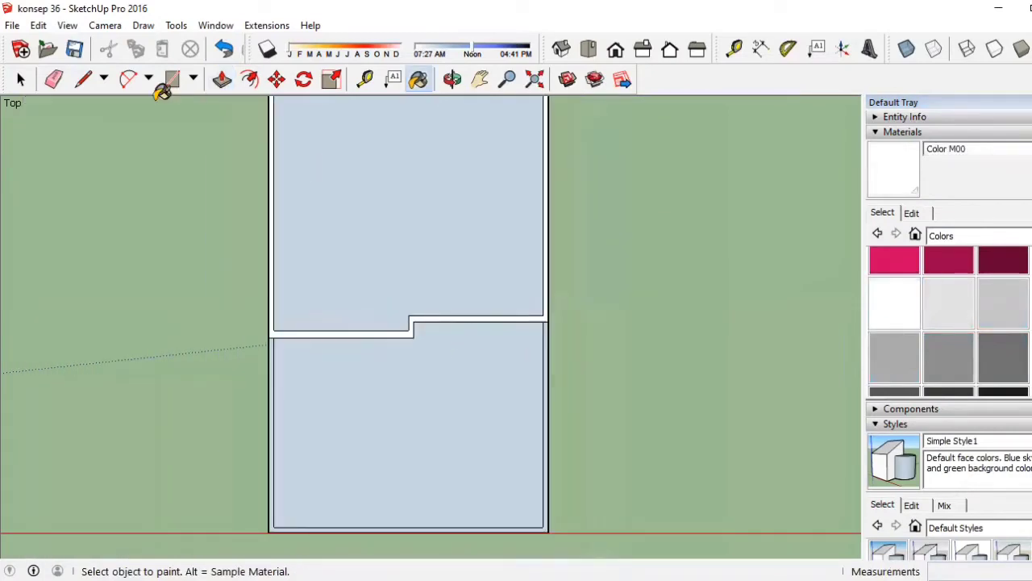
pyautogui.click(83, 79)
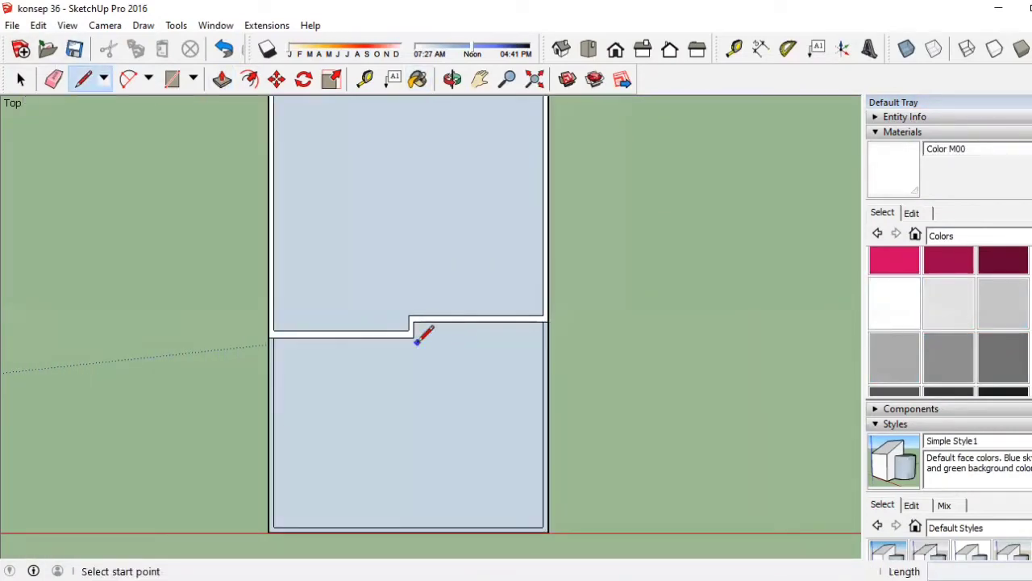
# Draw a horizontal line across the yard and two vertical lines down to the bottom wall.
pyautogui.click(273, 369)
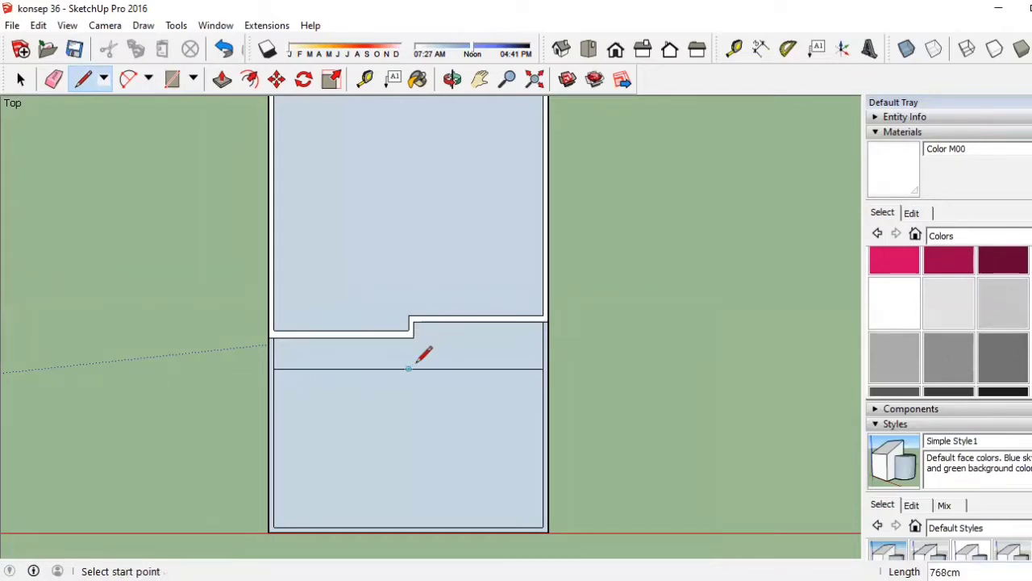
pyautogui.scroll(2, 404, 370)
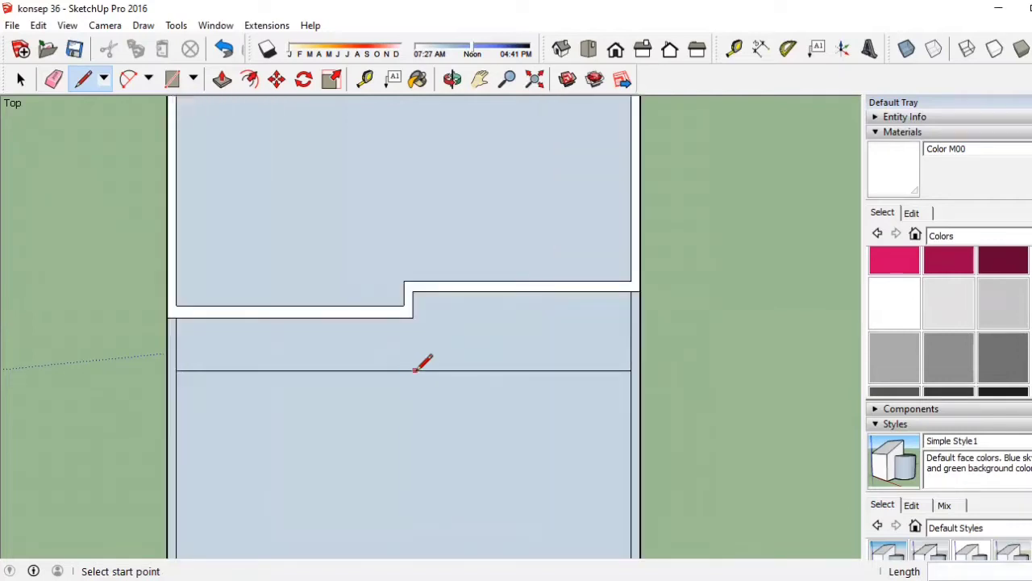
pyautogui.scroll(-2, 414, 370)
pyautogui.click(415, 366)
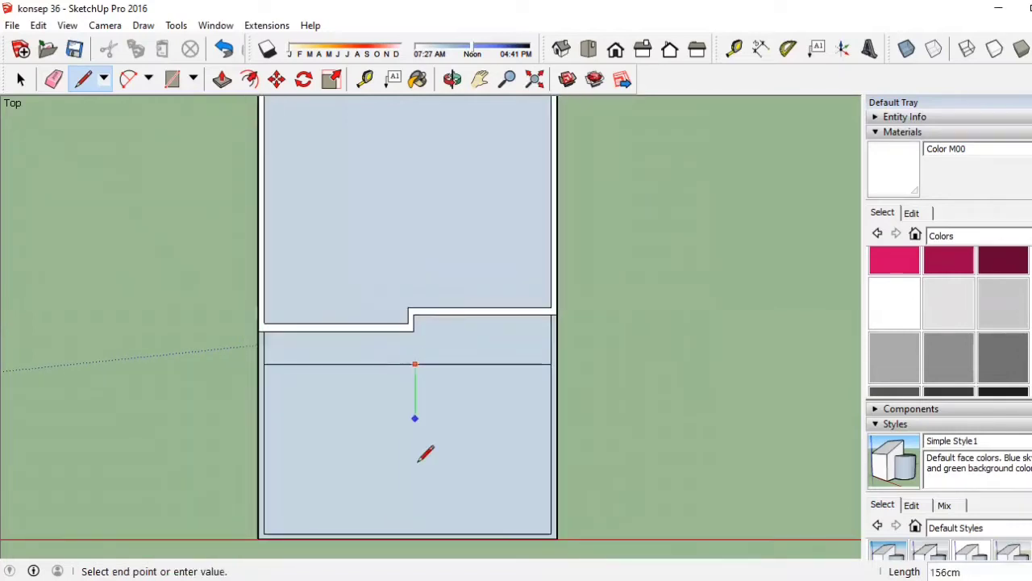
pyautogui.click(417, 531)
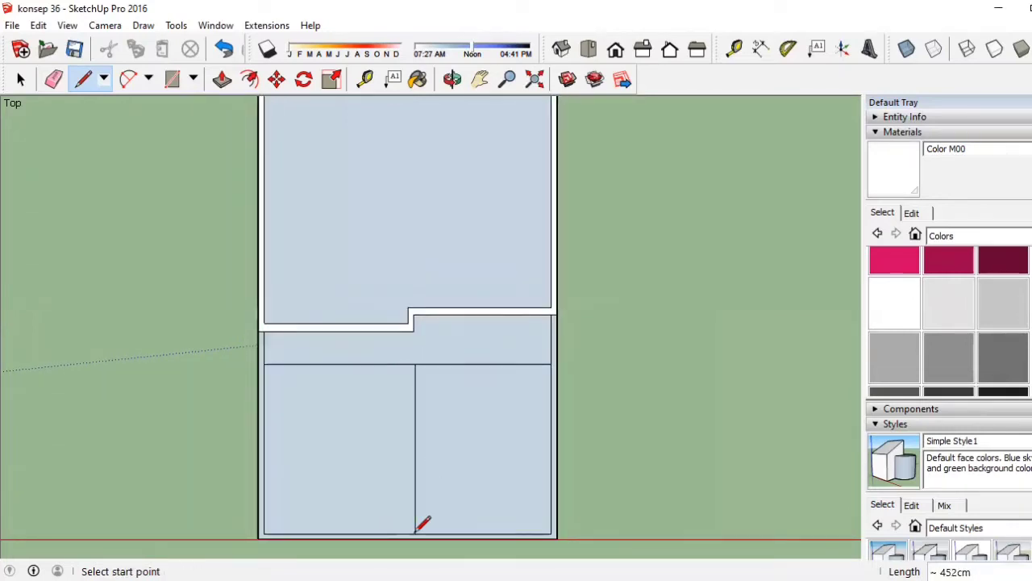
pyautogui.click(511, 364)
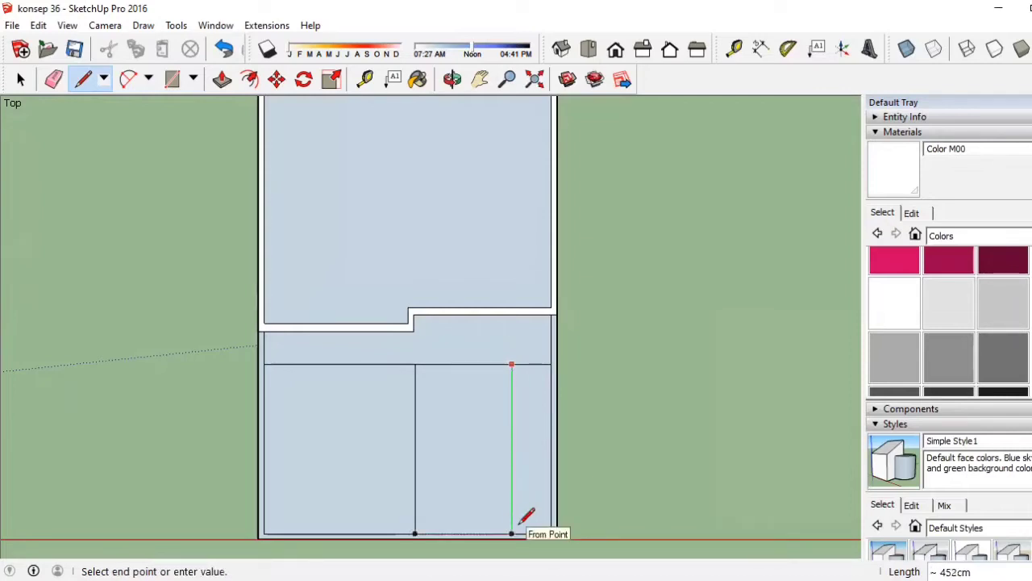
pyautogui.click(521, 522)
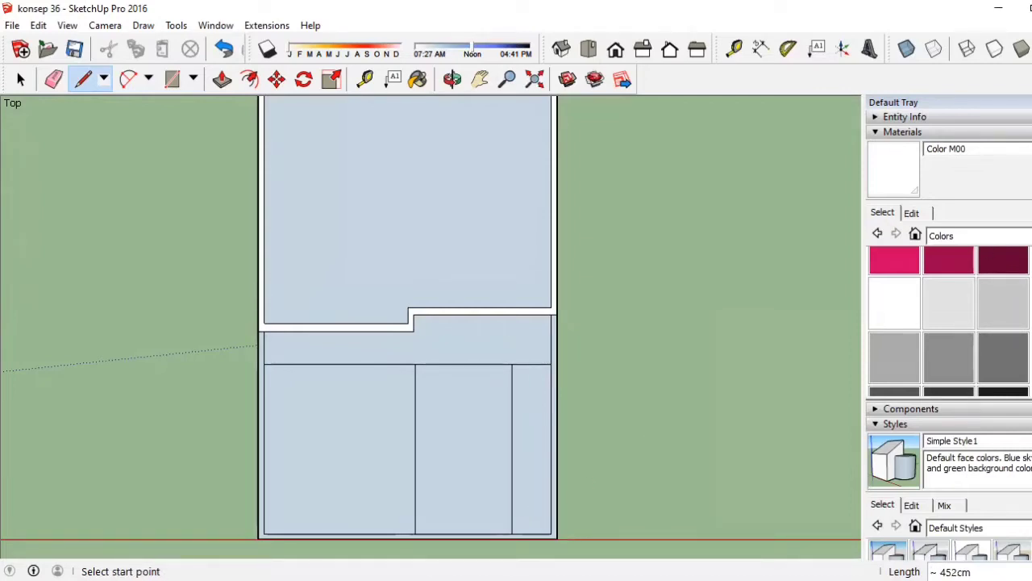
# Paint the lower-left plot with Grass Dark Green from the landscaping materials.
pyautogui.click(978, 235)
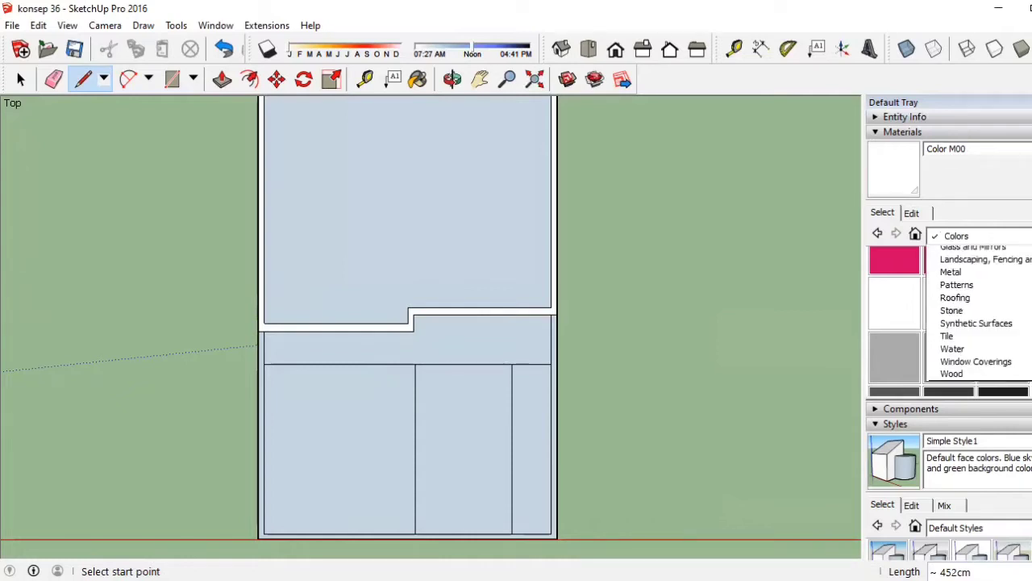
pyautogui.click(989, 323)
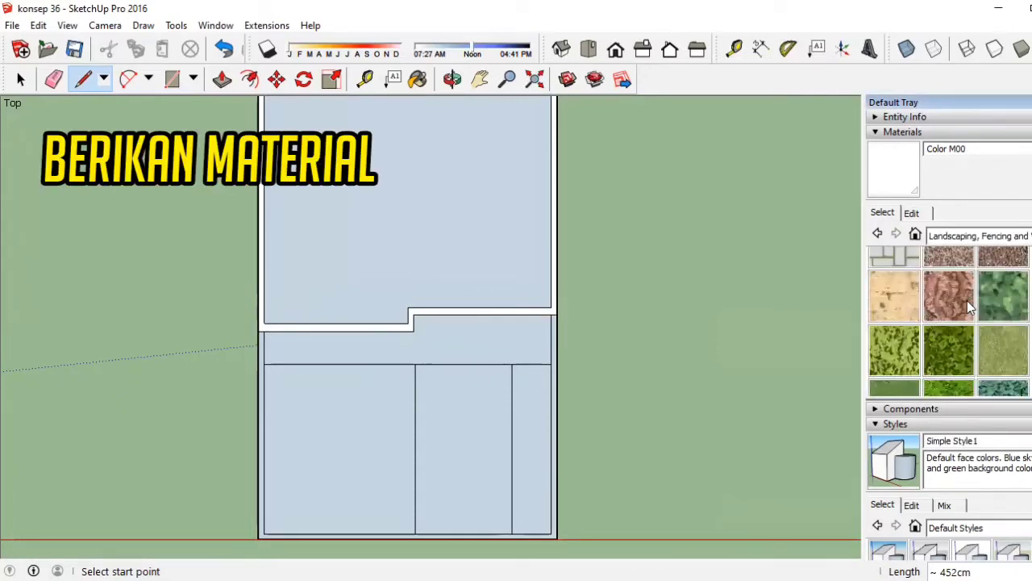
pyautogui.scroll(-3, 990, 321)
pyautogui.click(993, 331)
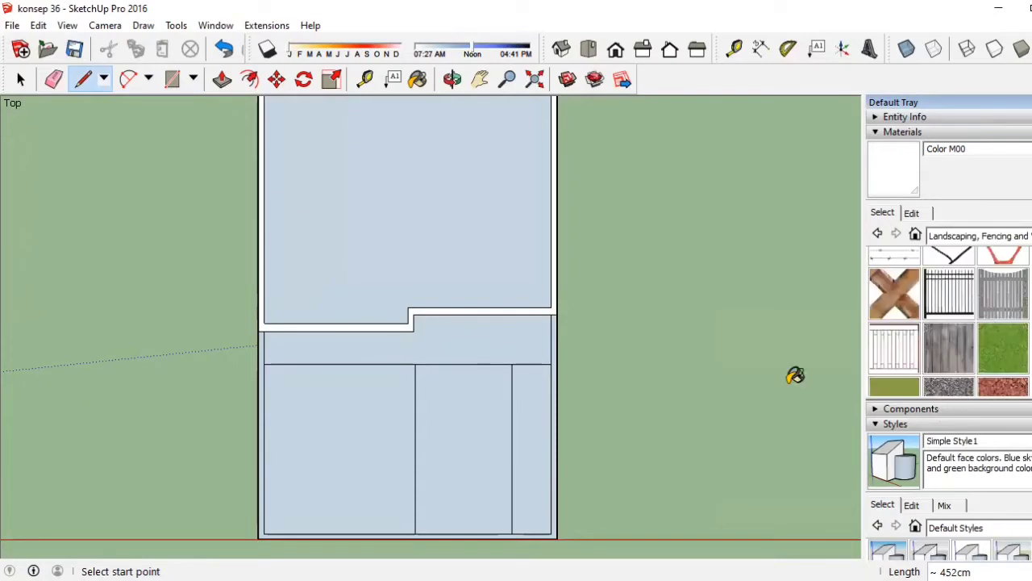
pyautogui.click(329, 436)
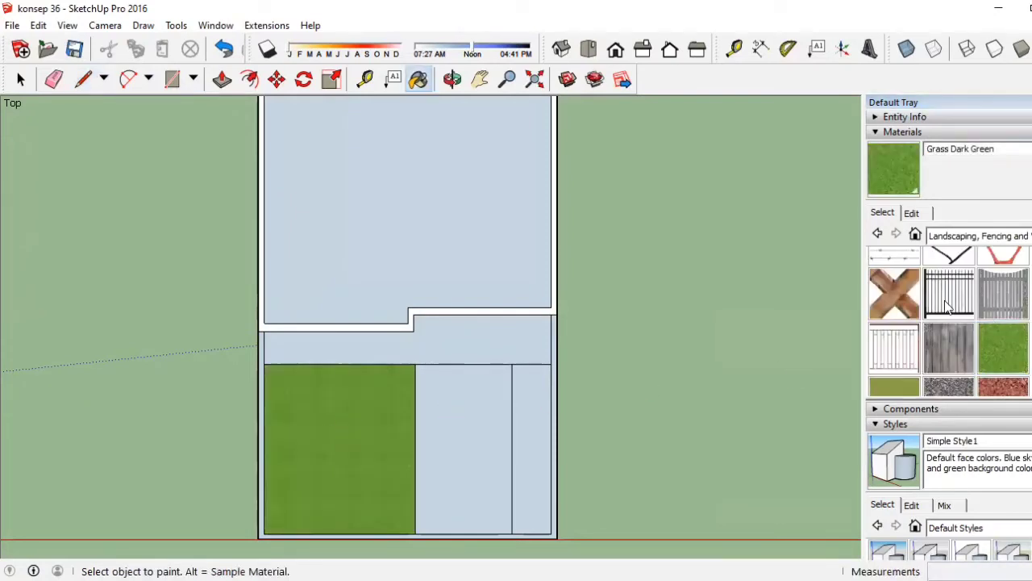
# Paint the middle plot and the narrow right strip with grey aggregate concrete.
pyautogui.scroll(1, 975, 313)
pyautogui.click(986, 240)
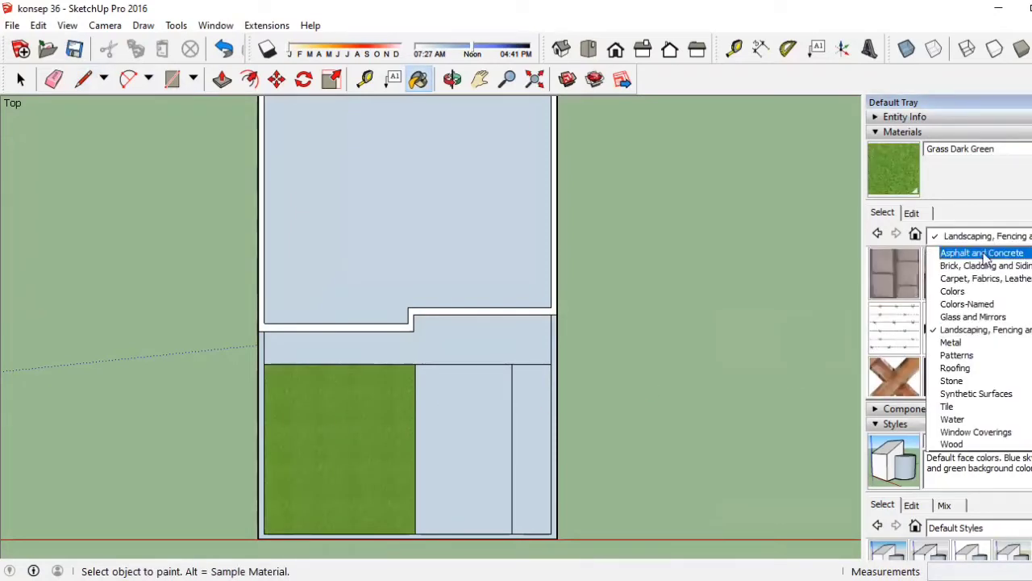
pyautogui.click(984, 254)
pyautogui.click(956, 343)
pyautogui.click(464, 448)
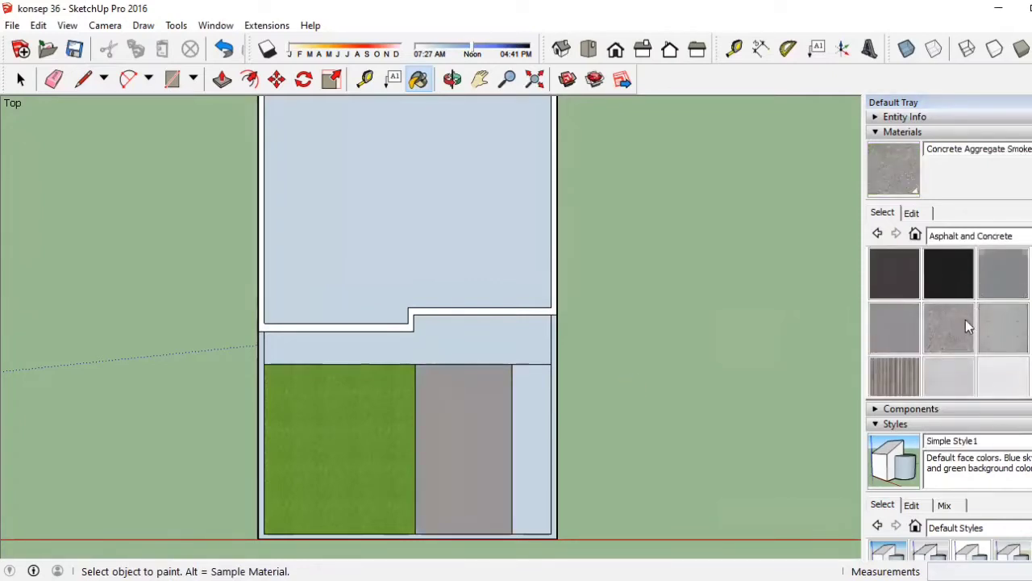
pyautogui.click(1013, 237)
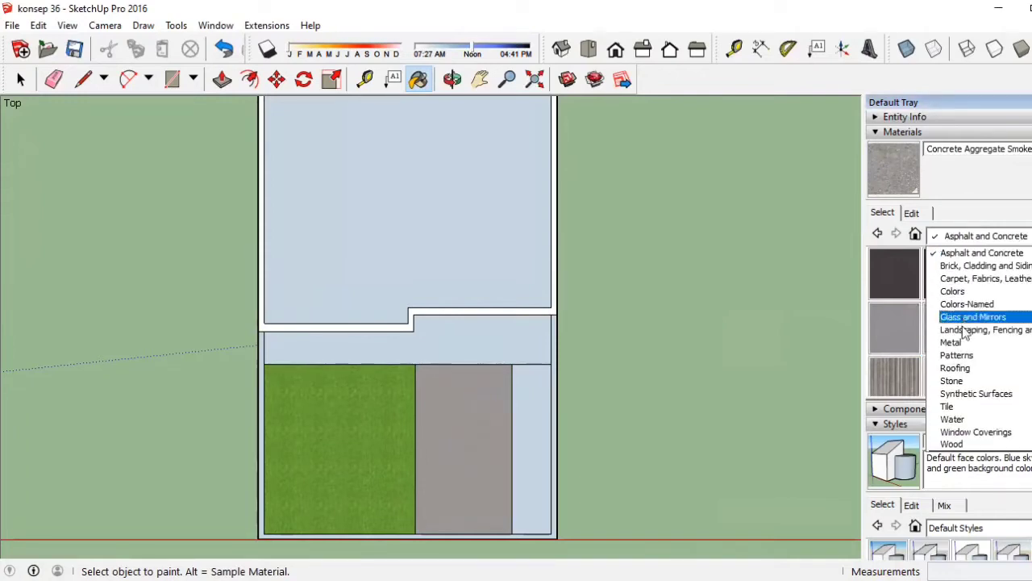
pyautogui.click(972, 420)
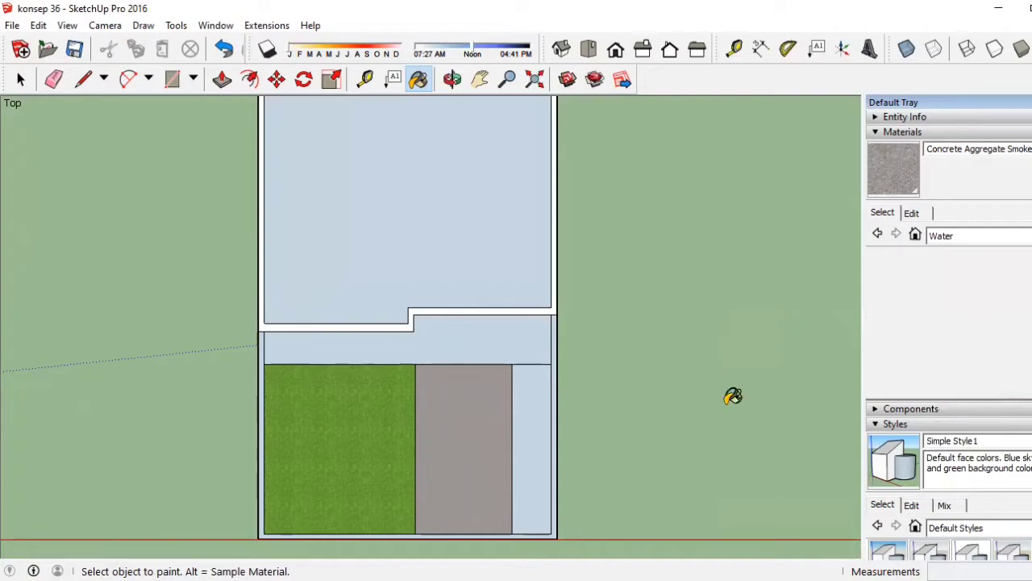
pyautogui.click(528, 423)
# Pave the strip below the house area with beige Field Square Tile.
pyautogui.click(1018, 237)
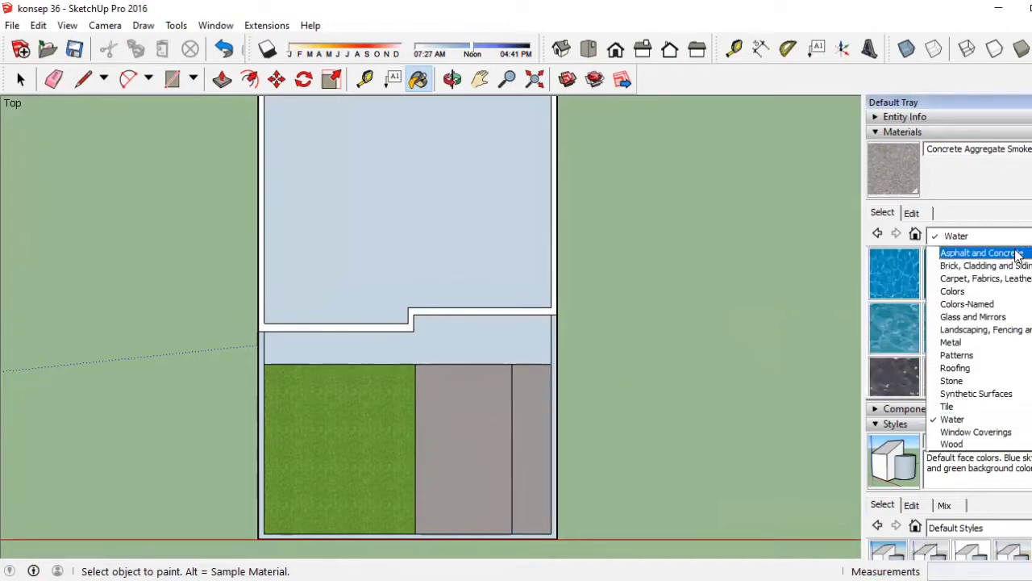
pyautogui.click(951, 407)
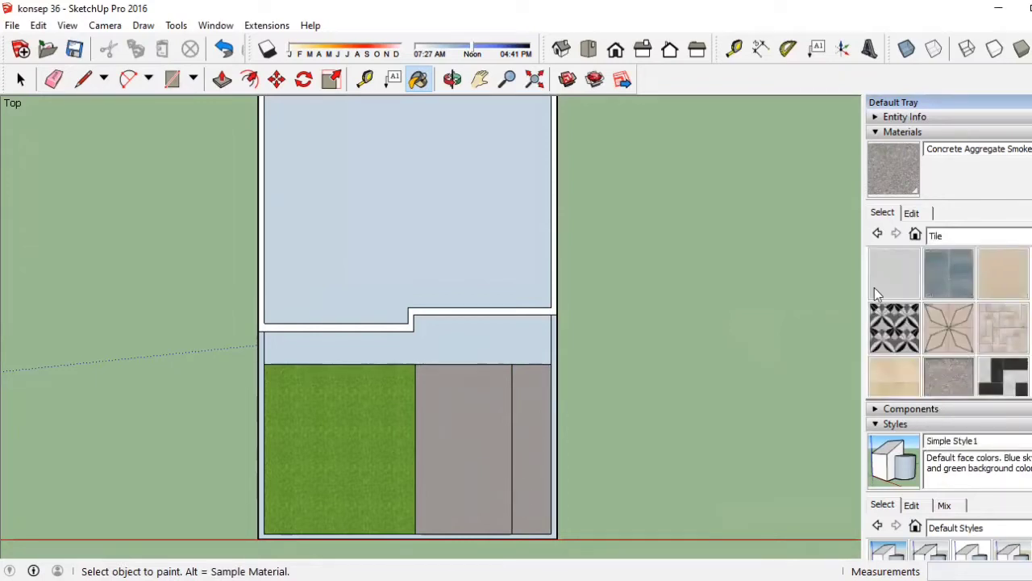
pyautogui.scroll(-1, 878, 293)
pyautogui.click(877, 294)
pyautogui.click(510, 330)
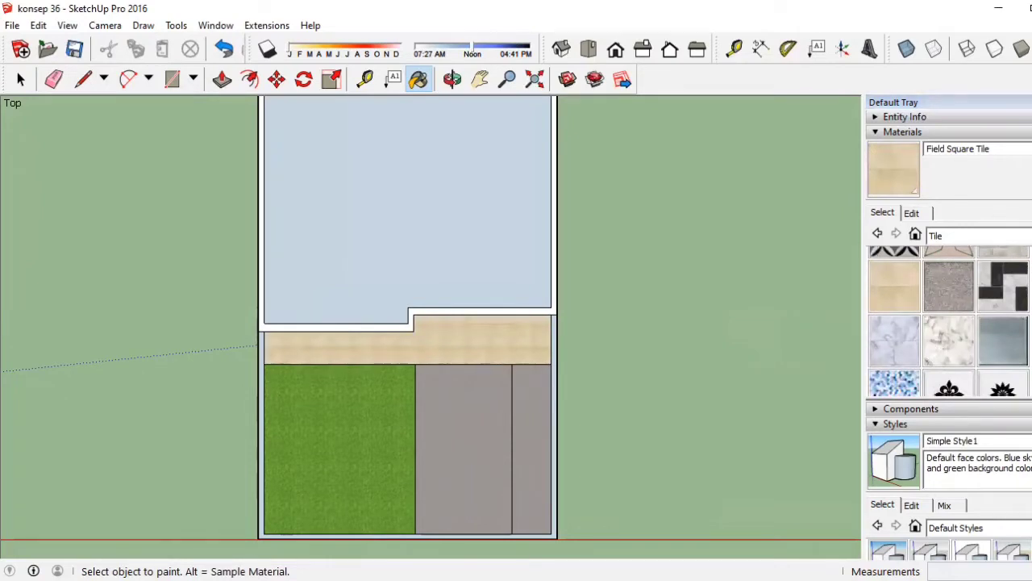
# Sample the white Color M00 from the model and paint the thin right-edge strip white.
pyautogui.press('alt')
pyautogui.click(487, 309)
pyautogui.scroll(1, 597, 343)
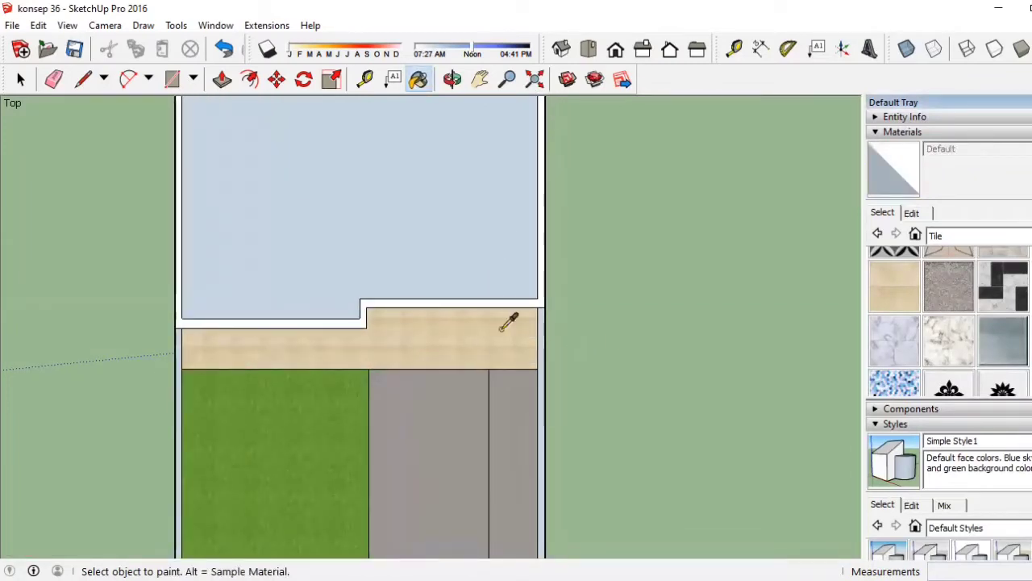
pyautogui.scroll(2, 511, 318)
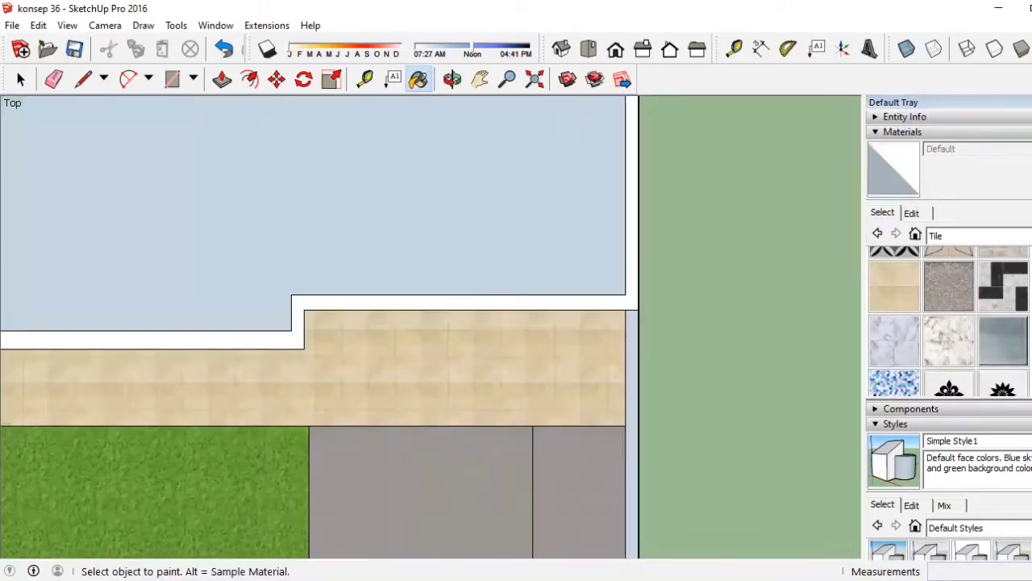
pyautogui.keyDown('alt'); pyautogui.click(636, 314); pyautogui.keyUp('alt')
pyautogui.click(637, 316)
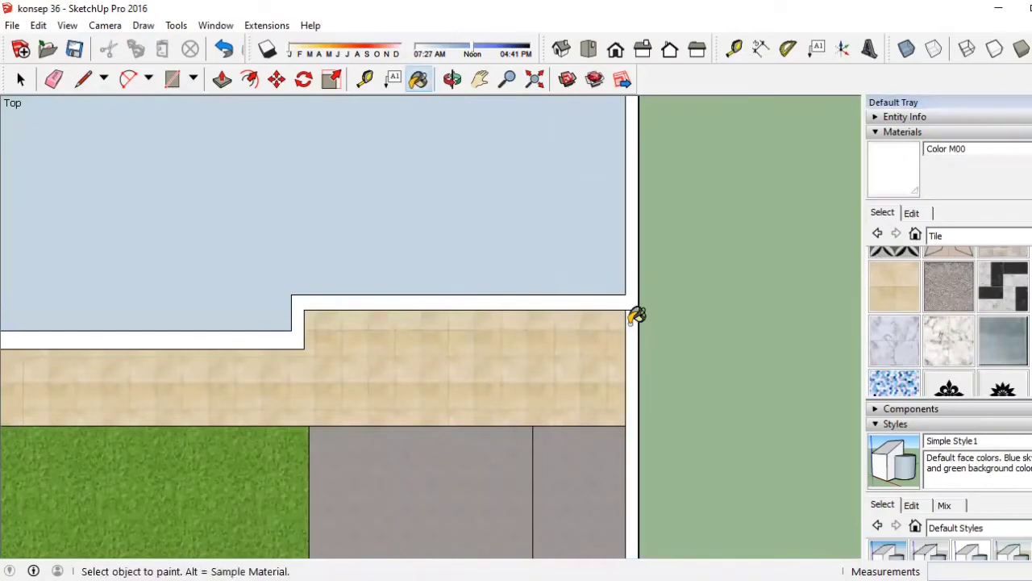
pyautogui.scroll(-3, 636, 315)
pyautogui.scroll(-1, 460, 283)
pyautogui.scroll(-1, 502, 424)
pyautogui.scroll(-1, 503, 424)
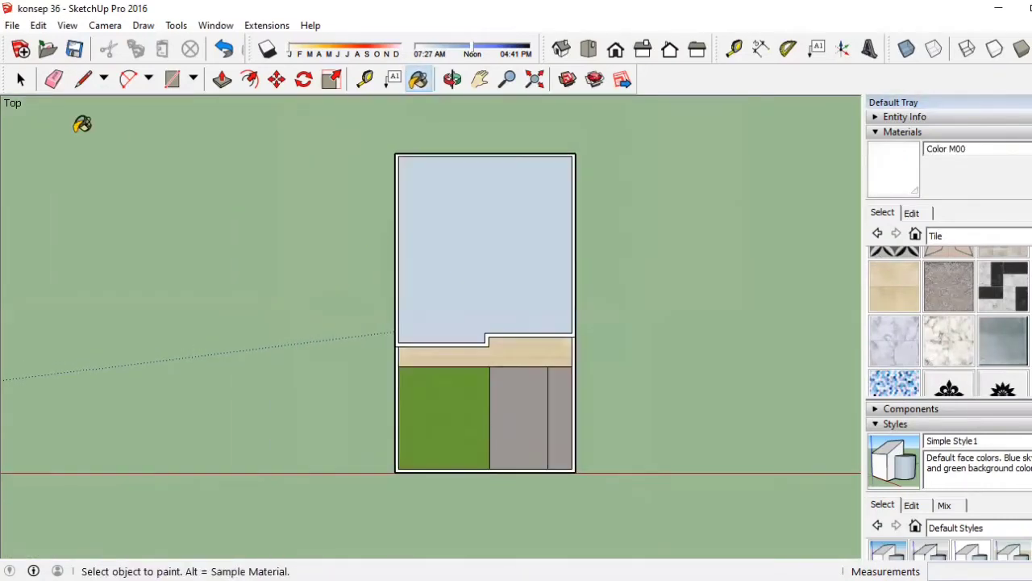
pyautogui.click(172, 78)
# Draw a 768 × 15 cm border strip along the lot's bottom edge.
pyautogui.scroll(2, 375, 423)
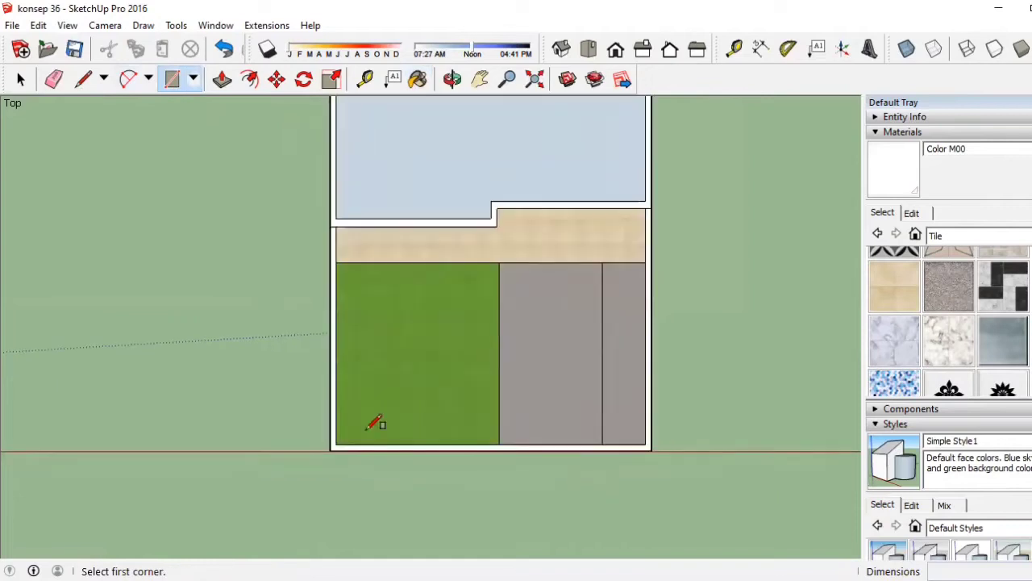
pyautogui.click(331, 448)
pyautogui.scroll(3, 658, 455)
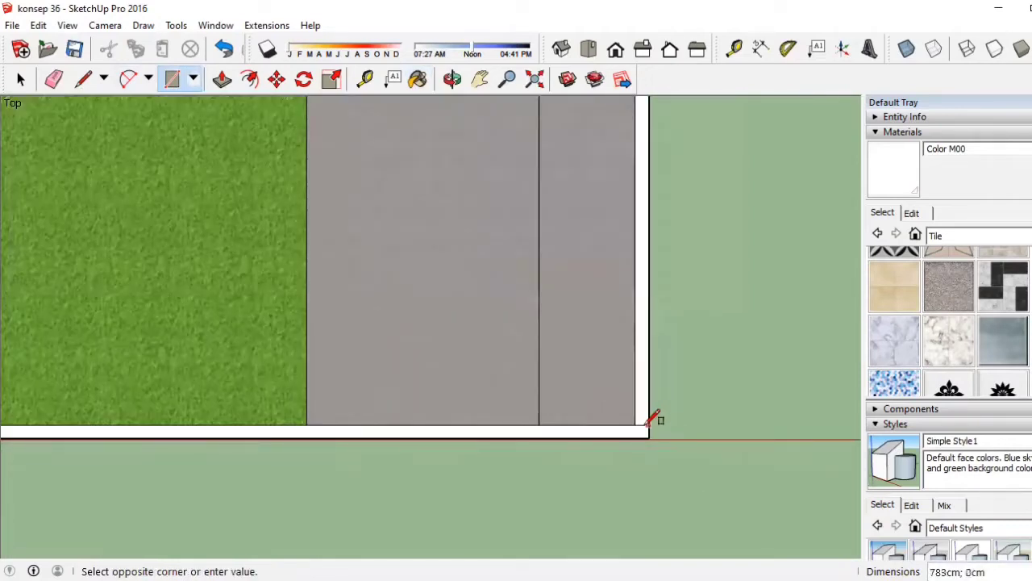
pyautogui.click(639, 427)
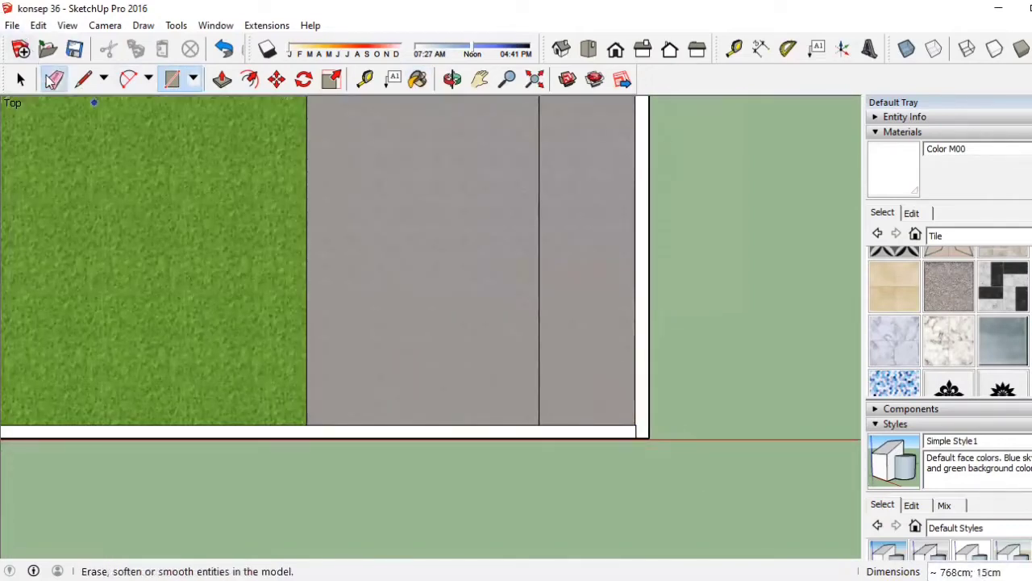
pyautogui.click(54, 79)
pyautogui.scroll(-2, 508, 332)
pyautogui.scroll(-1, 580, 378)
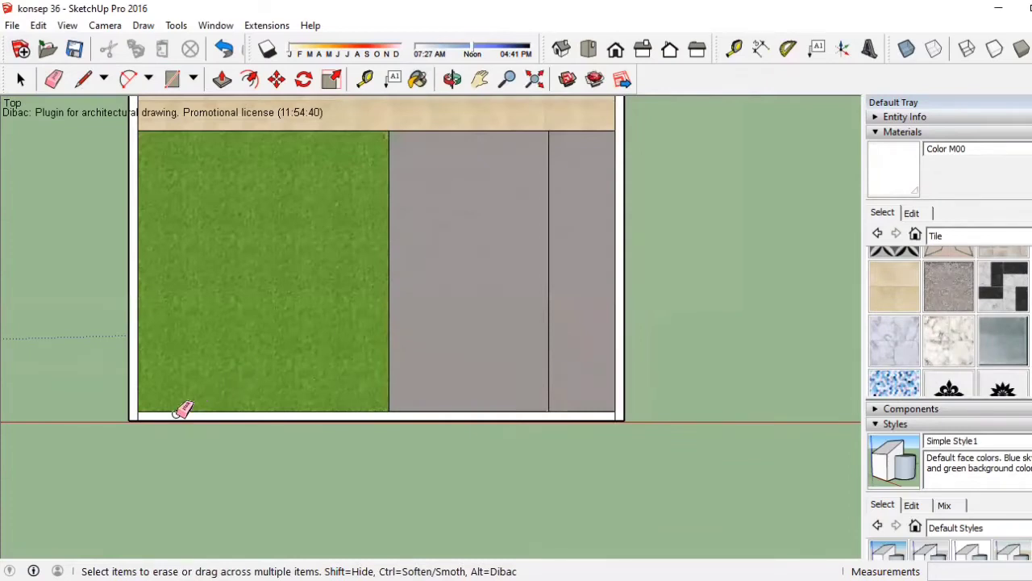
# Split the bottom strip with short lines below the grass corner and the grey-area divider.
pyautogui.click(83, 79)
pyautogui.click(388, 411)
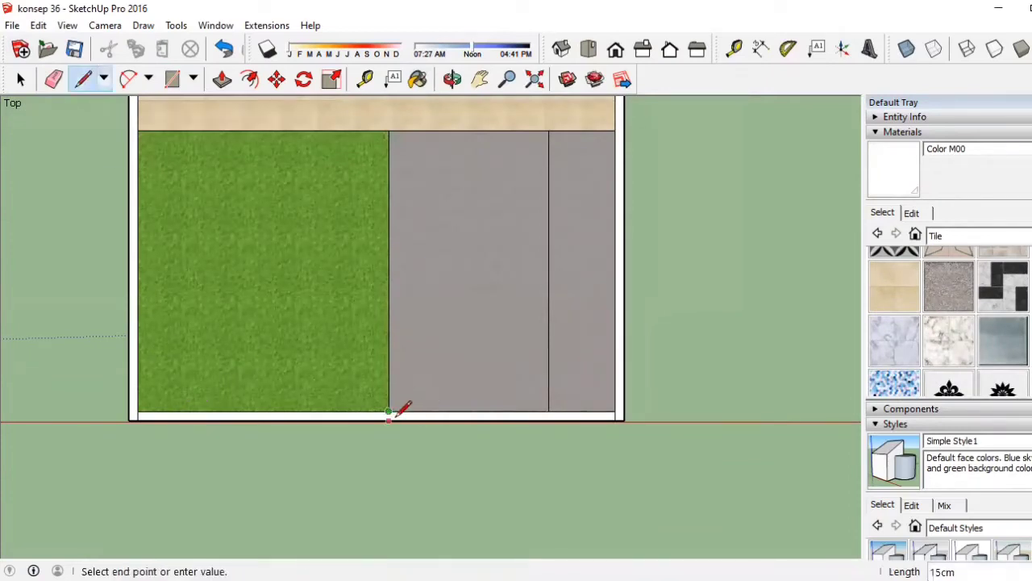
pyautogui.click(389, 419)
pyautogui.click(548, 411)
pyautogui.click(548, 419)
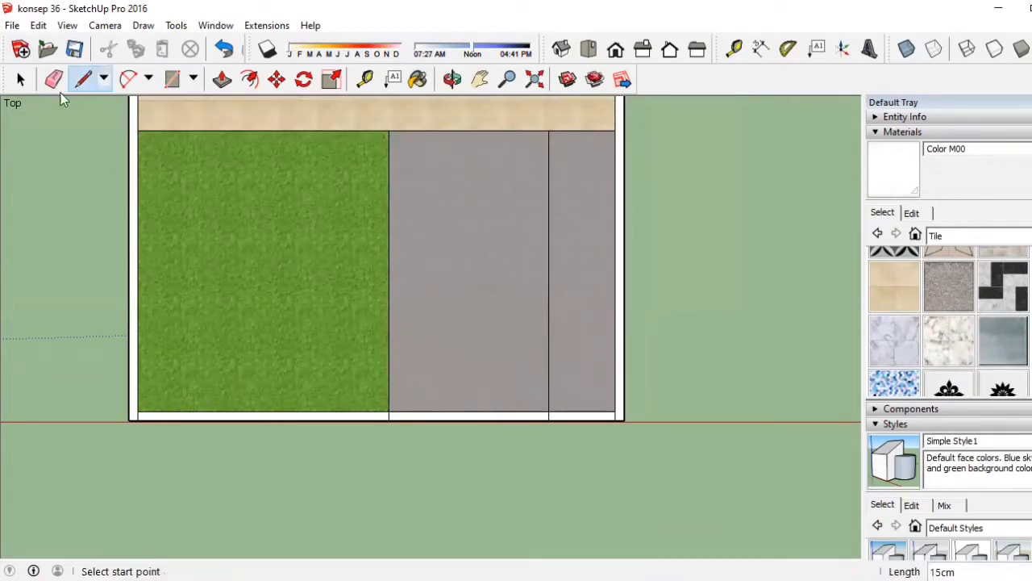
# Erase the strip edges below the grass and grey plots, keeping the strip under the narrow right section.
pyautogui.click(54, 79)
pyautogui.scroll(2, 215, 419)
pyautogui.click(253, 393)
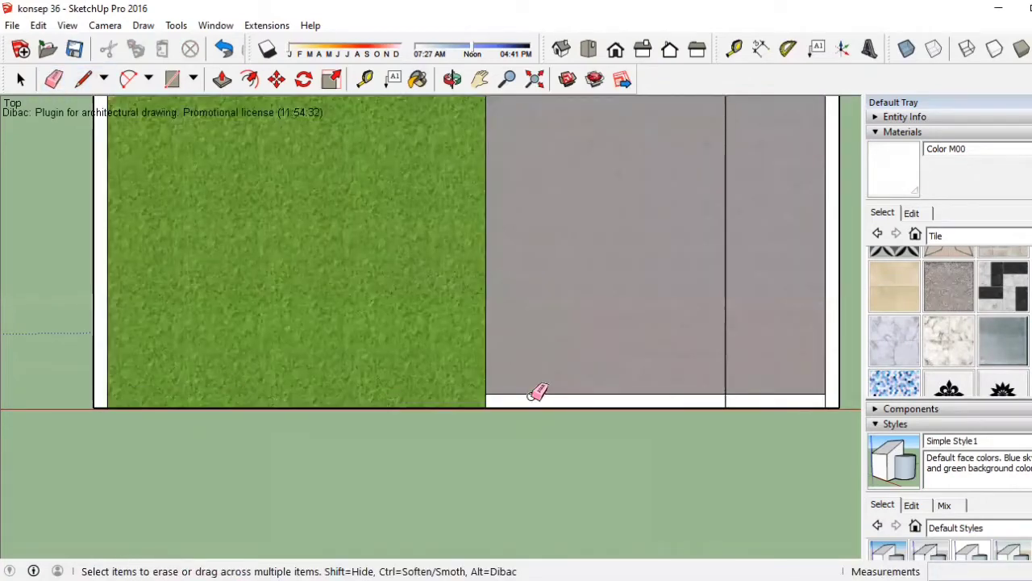
pyautogui.click(538, 395)
pyautogui.click(750, 395)
pyautogui.scroll(-2, 404, 381)
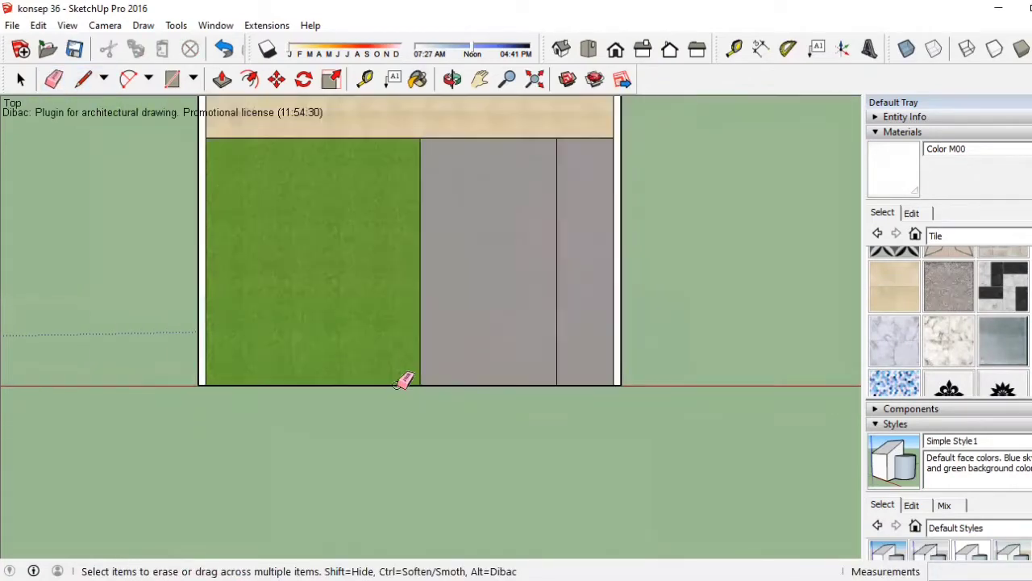
pyautogui.click(223, 48)
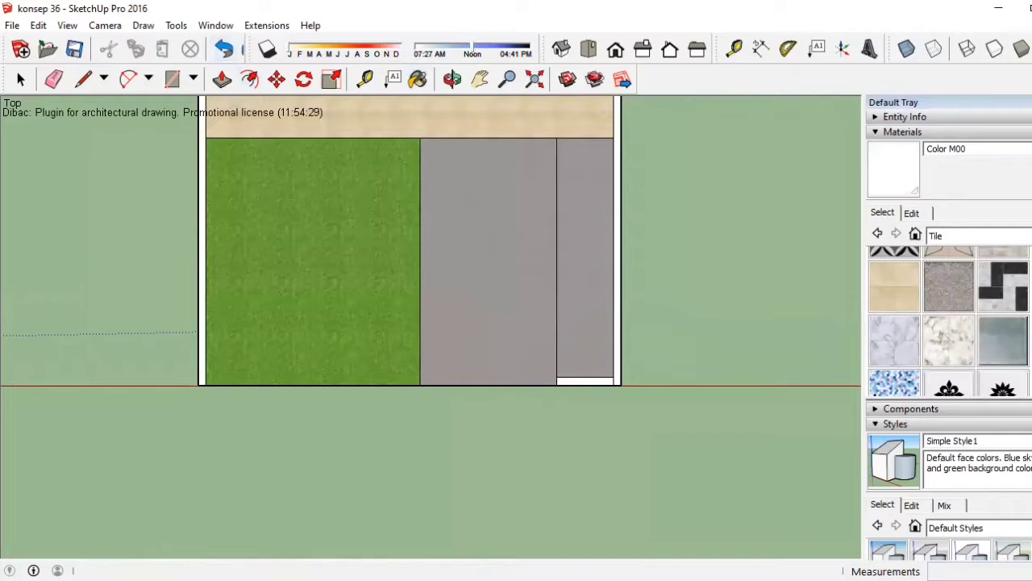
# Paint the narrow right strip with Water Light Blue from the Water materials.
pyautogui.click(968, 235)
pyautogui.click(952, 415)
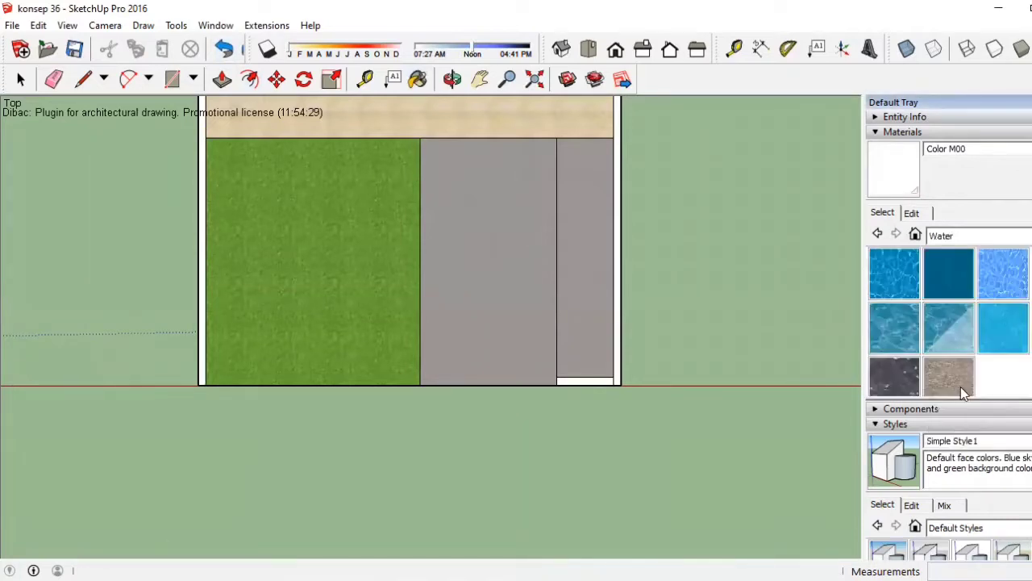
pyautogui.click(1004, 274)
pyautogui.click(588, 279)
pyautogui.scroll(-3, 580, 283)
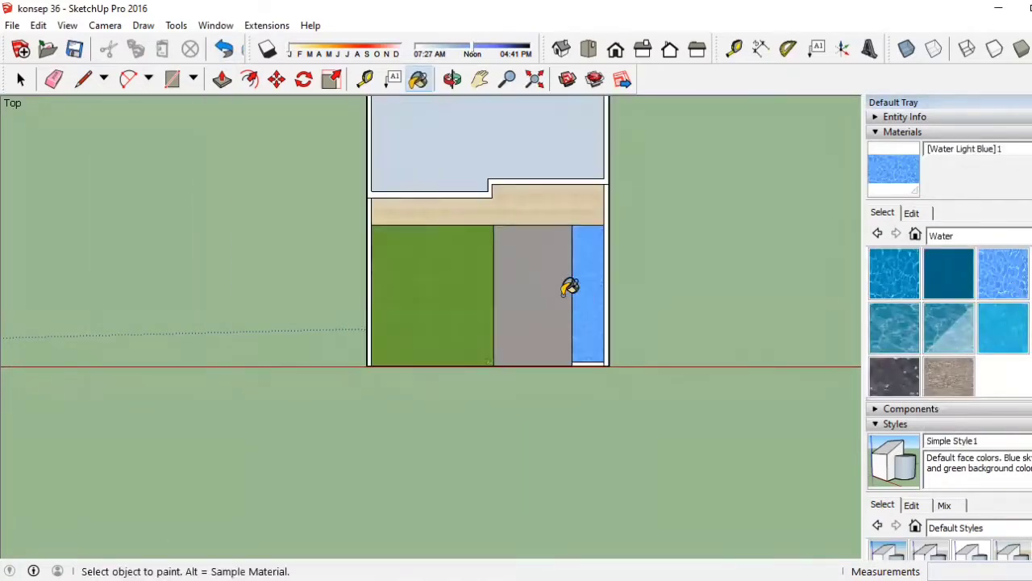
pyautogui.scroll(2, 521, 186)
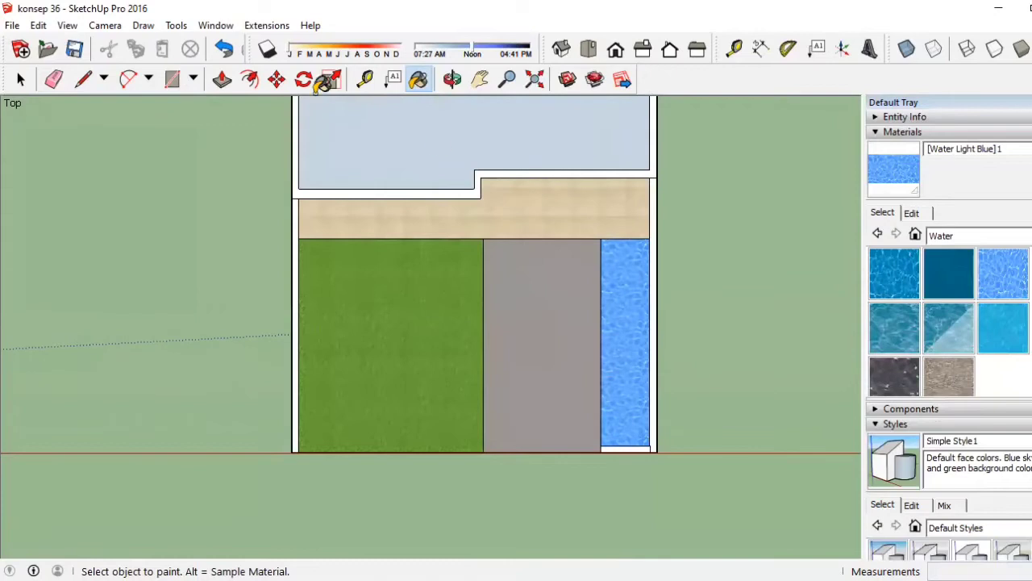
# Draw a 107 cm line across the top of the water strip.
pyautogui.click(83, 78)
pyautogui.scroll(2, 666, 233)
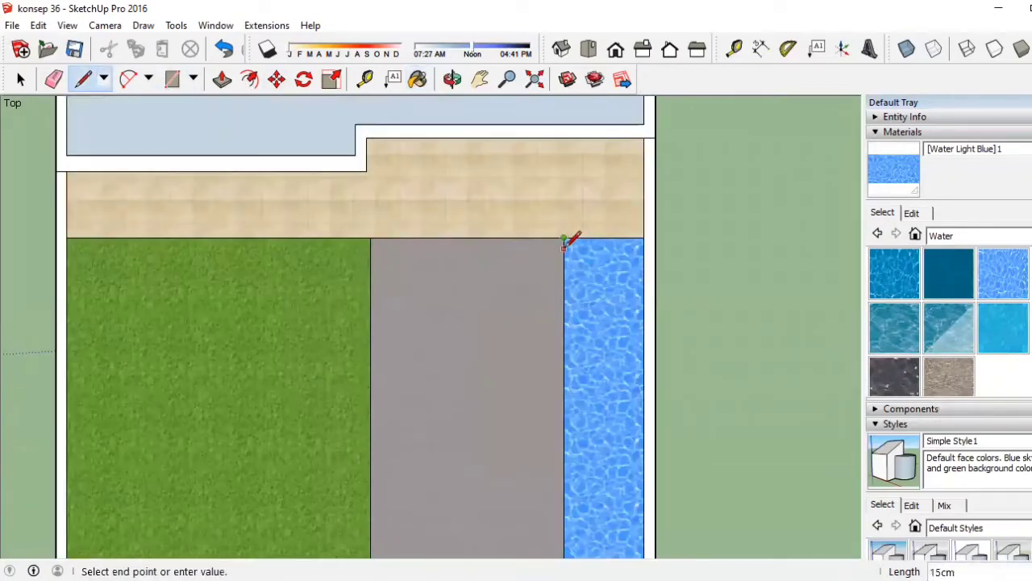
pyautogui.press('Escape')
pyautogui.click(563, 248)
pyautogui.click(643, 248)
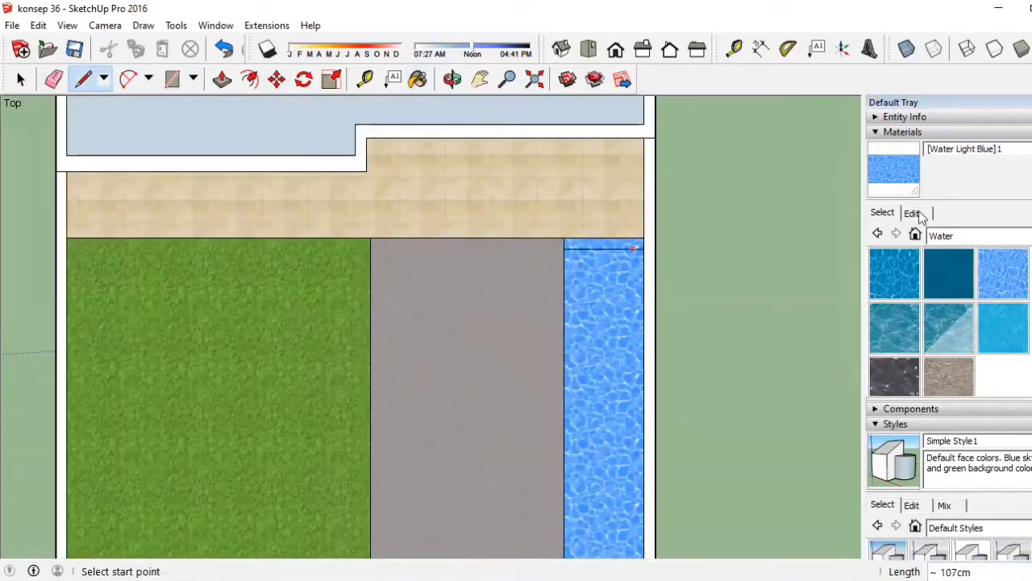
# Sample white from the model and paint the thin band at the water's top end.
pyautogui.press('b')
pyautogui.keyDown('alt'); pyautogui.click(646, 236); pyautogui.keyUp('alt')
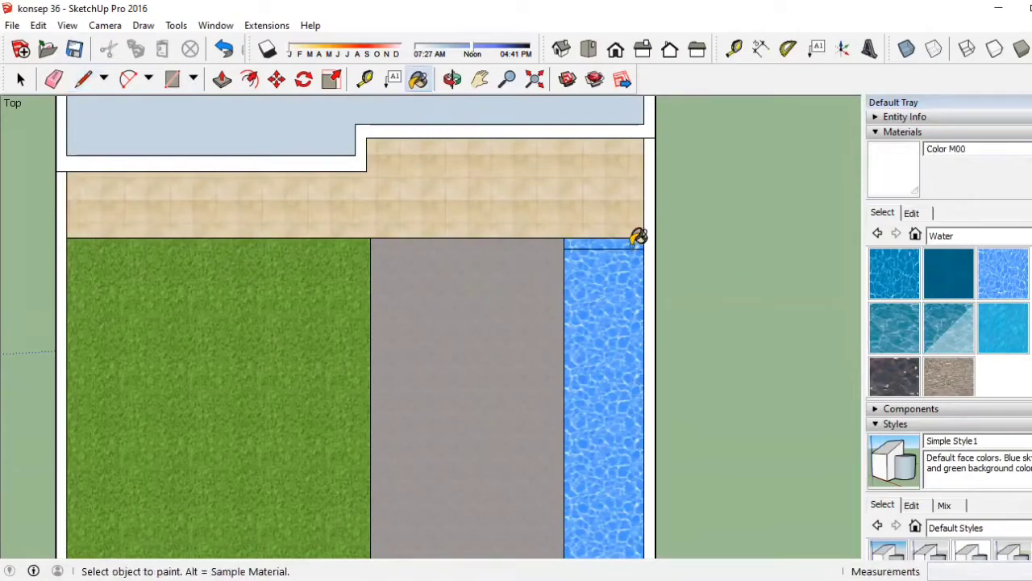
pyautogui.click(627, 243)
pyautogui.scroll(-2, 621, 239)
pyautogui.hotkey('ctrl', 'z')
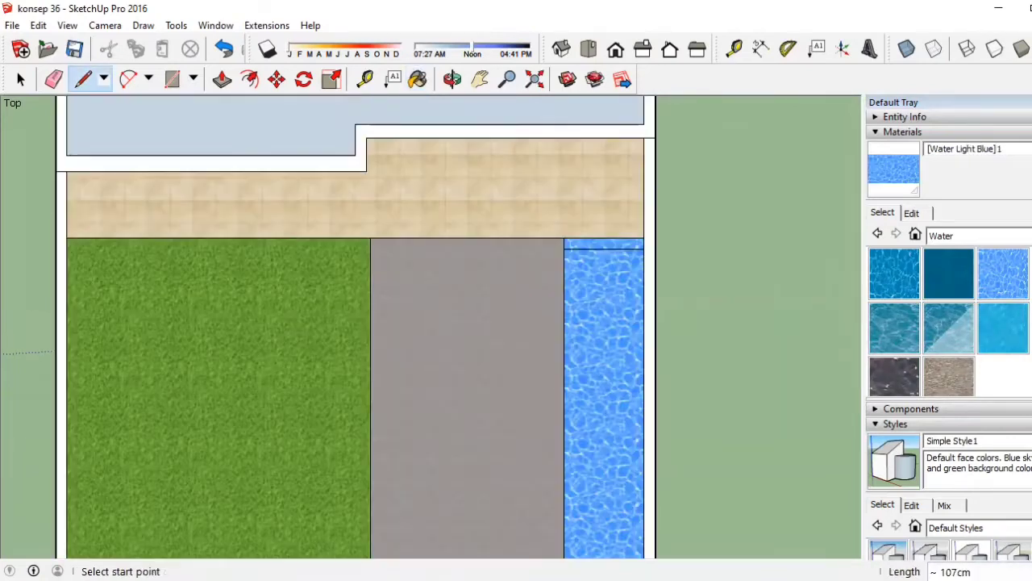
pyautogui.press('b')
pyautogui.keyDown('alt'); pyautogui.click(655, 242); pyautogui.keyUp('alt')
pyautogui.click(627, 243)
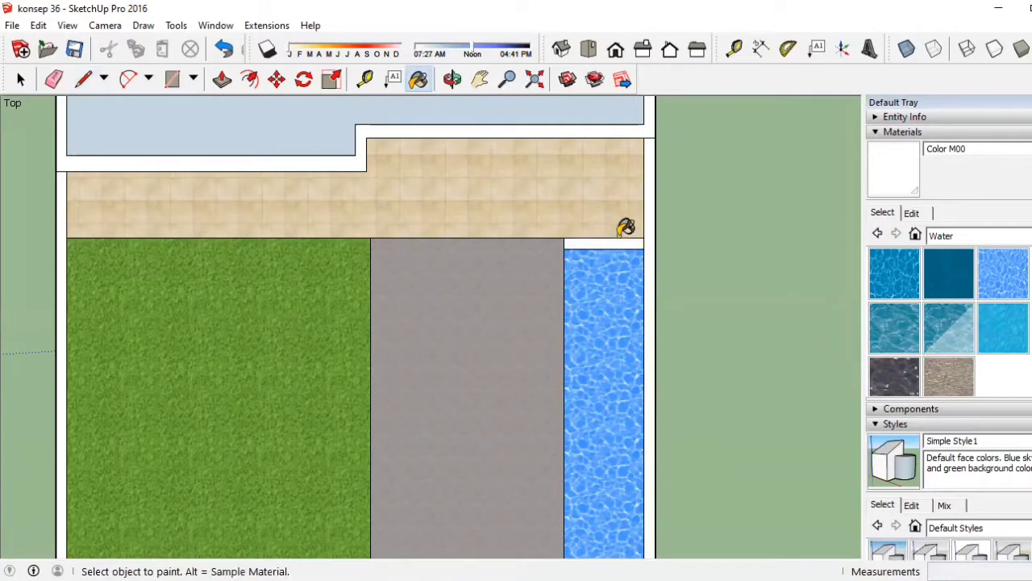
pyautogui.scroll(-2, 622, 228)
pyautogui.scroll(-2, 575, 406)
pyautogui.scroll(-1, 487, 323)
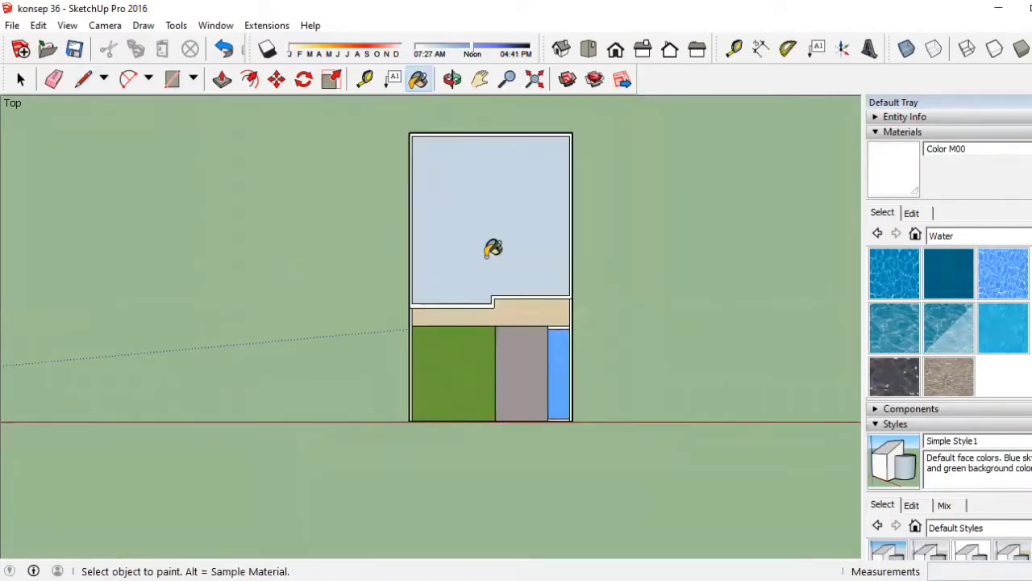
pyautogui.scroll(1, 477, 170)
# Delete the person figure, zoom to fit the whole lot, then view it from the front.
pyautogui.press('space')
pyautogui.moveTo(242, 145); pyautogui.dragTo(13, 164, button='middle')
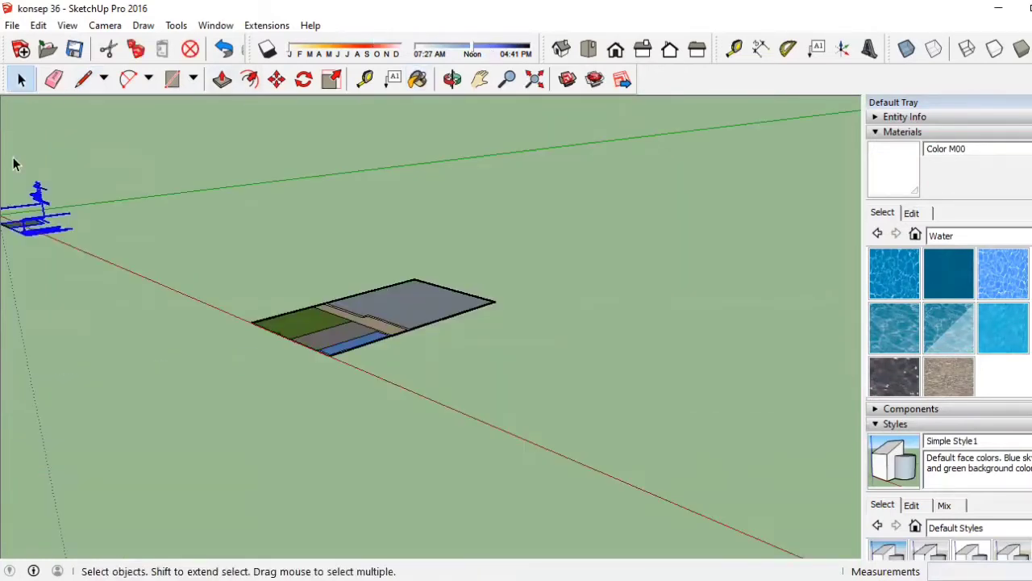
pyautogui.press('Delete')
pyautogui.hotkey('shift', 'z')
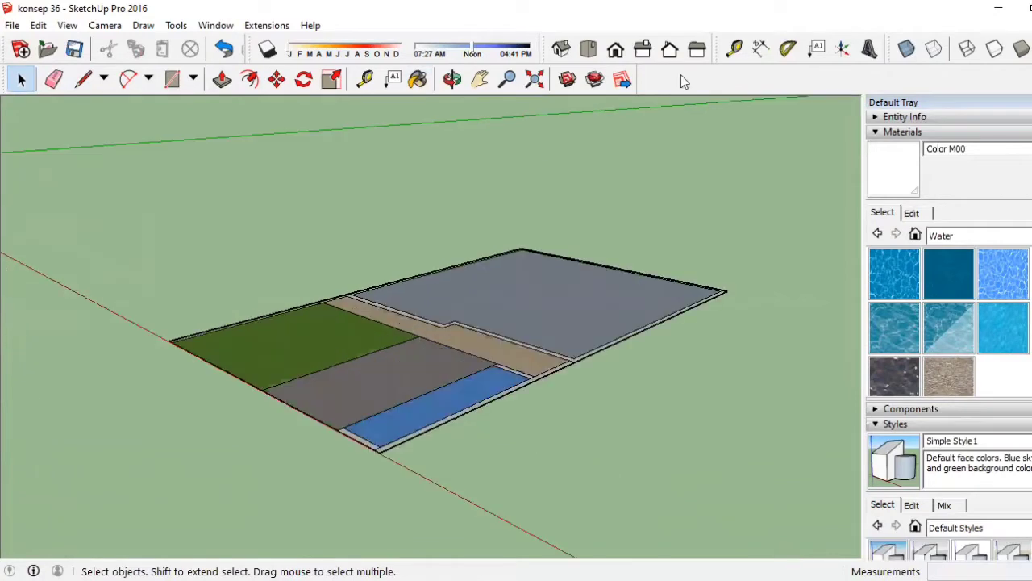
pyautogui.click(602, 50)
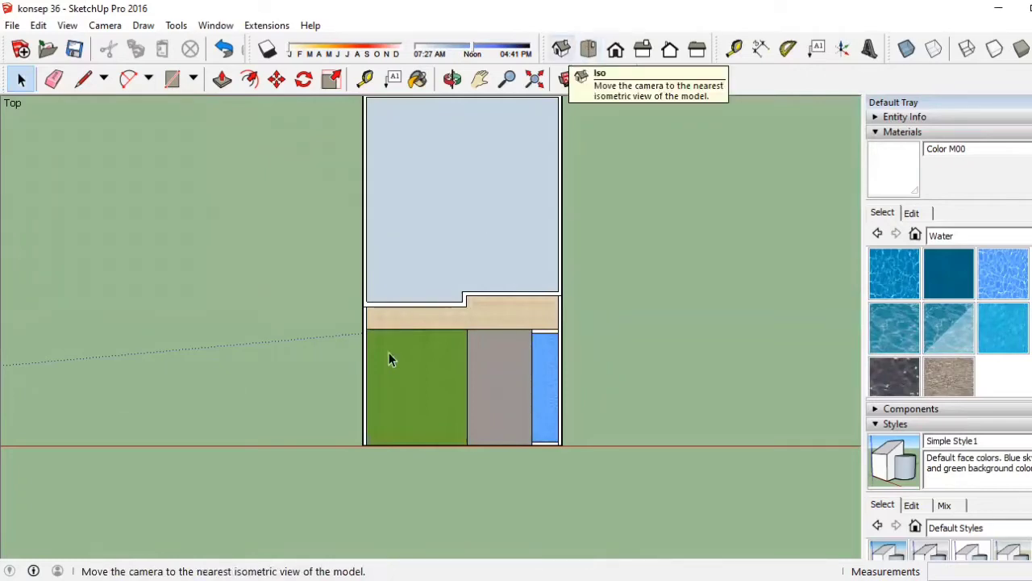
pyautogui.scroll(3, 422, 300)
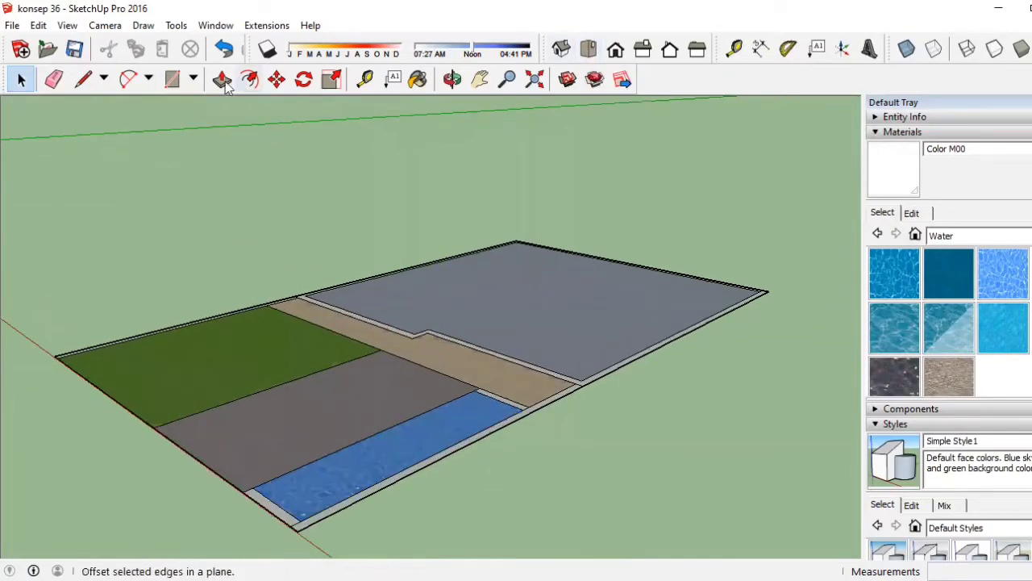
# Pull the house footprint upward with Push/Pull toward the 400 cm wall height.
pyautogui.press('p')
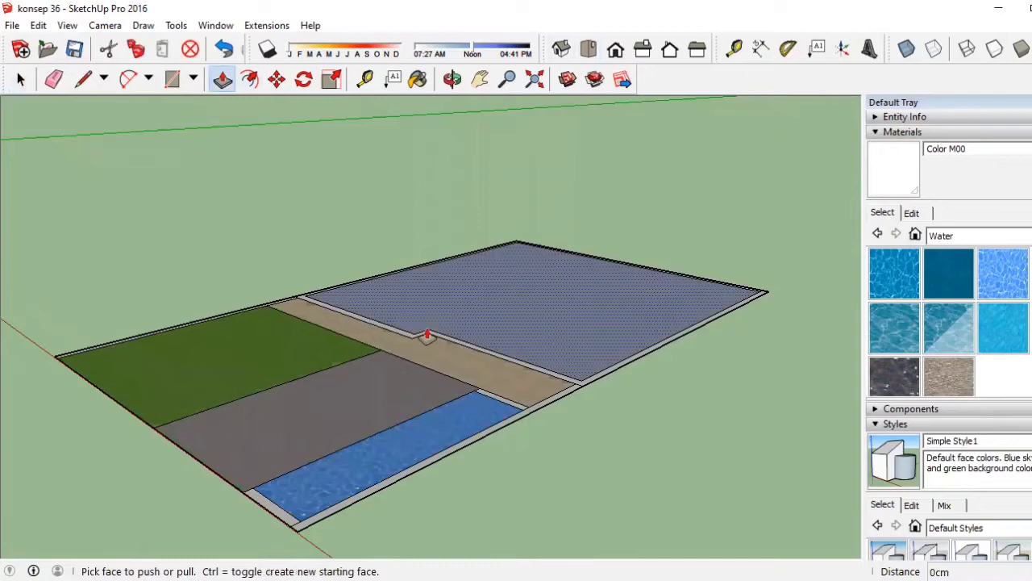
pyautogui.moveTo(430, 337); pyautogui.dragTo(432, 191)
pyautogui.write('400')
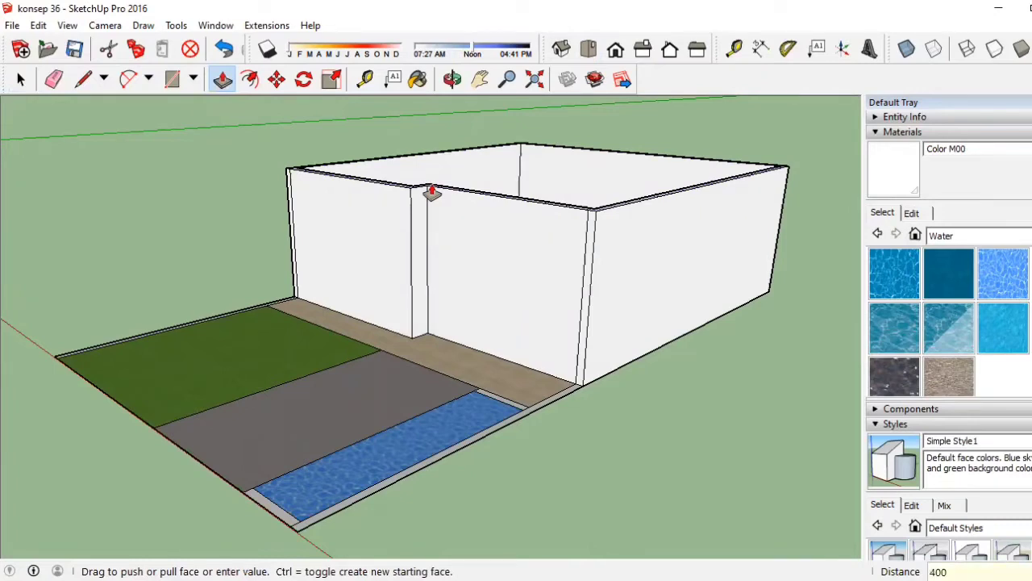
# Fix the house walls at 400 cm, raise a 200 cm left boundary wall, and begin the pool-side wall.
pyautogui.press('Return')
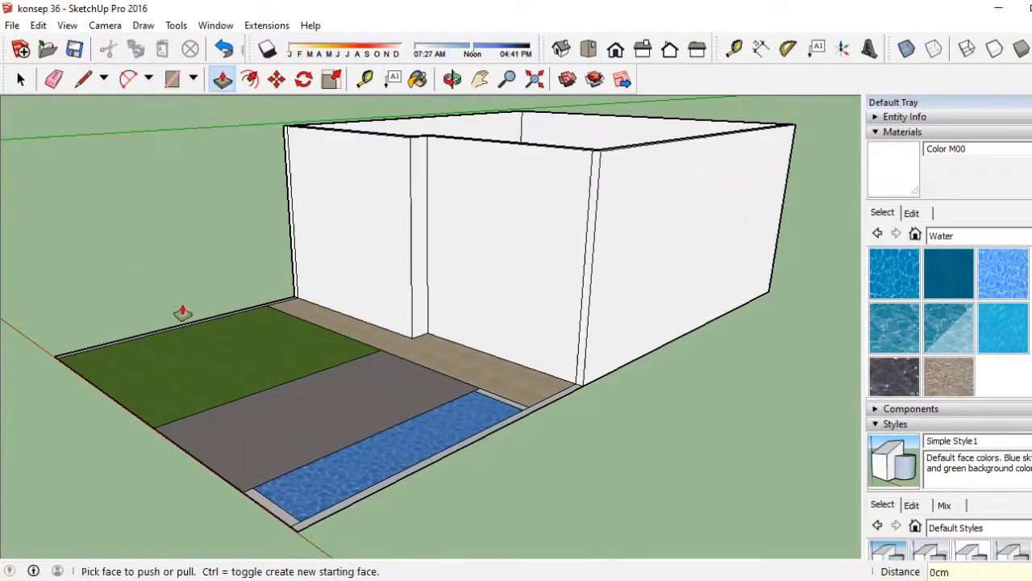
pyautogui.scroll(5, 201, 345)
pyautogui.scroll(2, 204, 347)
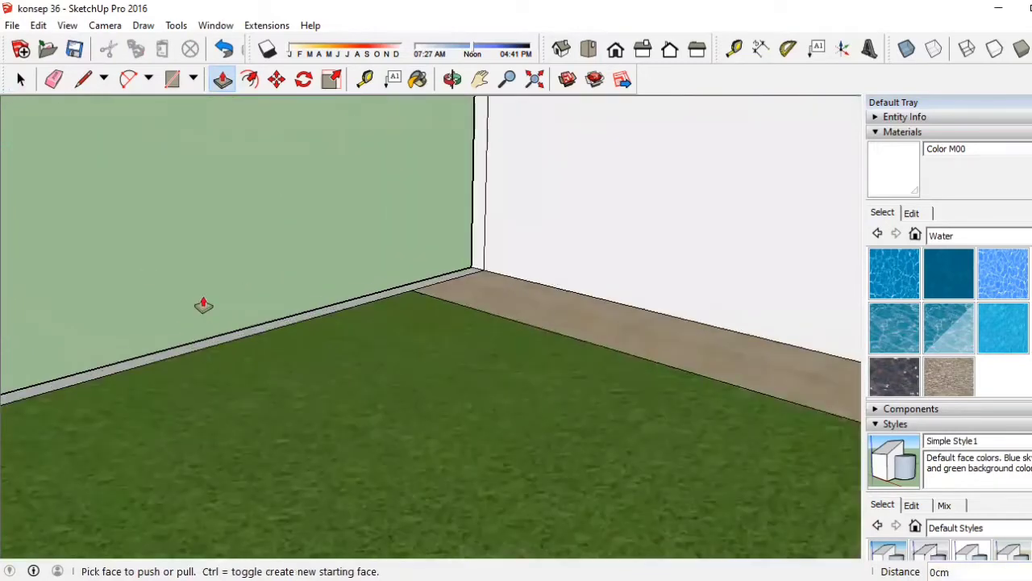
pyautogui.click(221, 345)
pyautogui.click(221, 334)
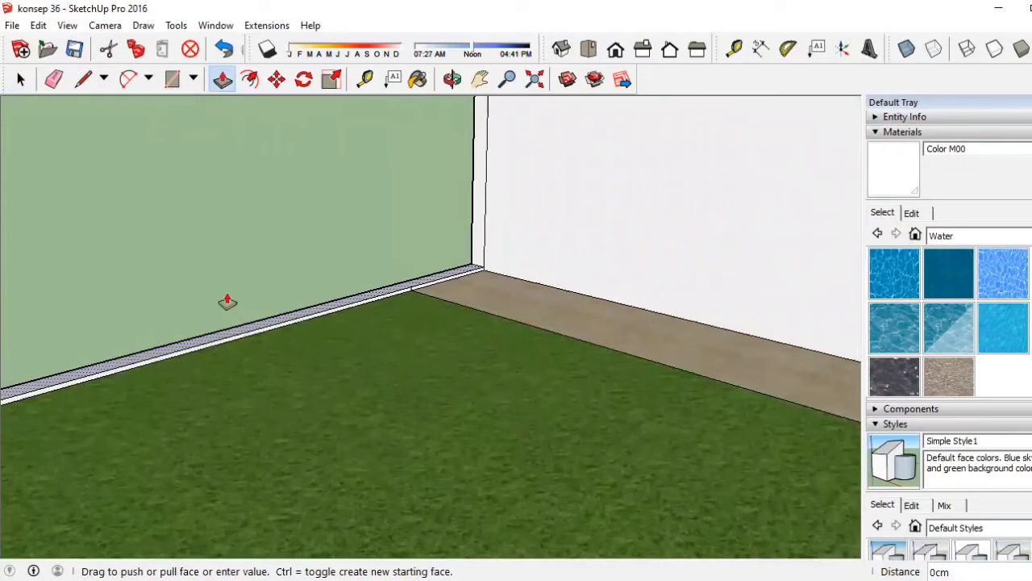
pyautogui.write('200')
pyautogui.press('Return')
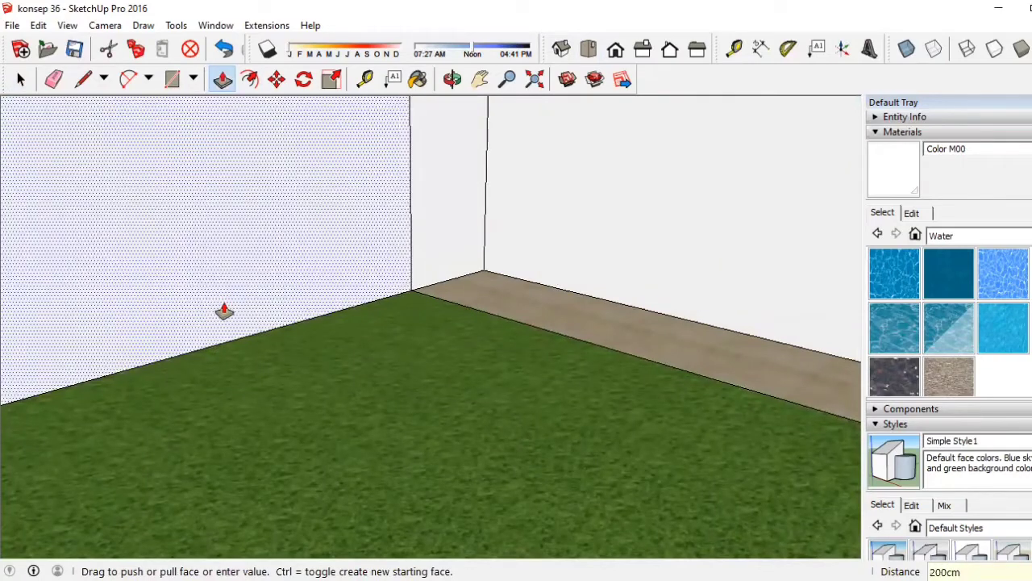
pyautogui.scroll(-5, 564, 387)
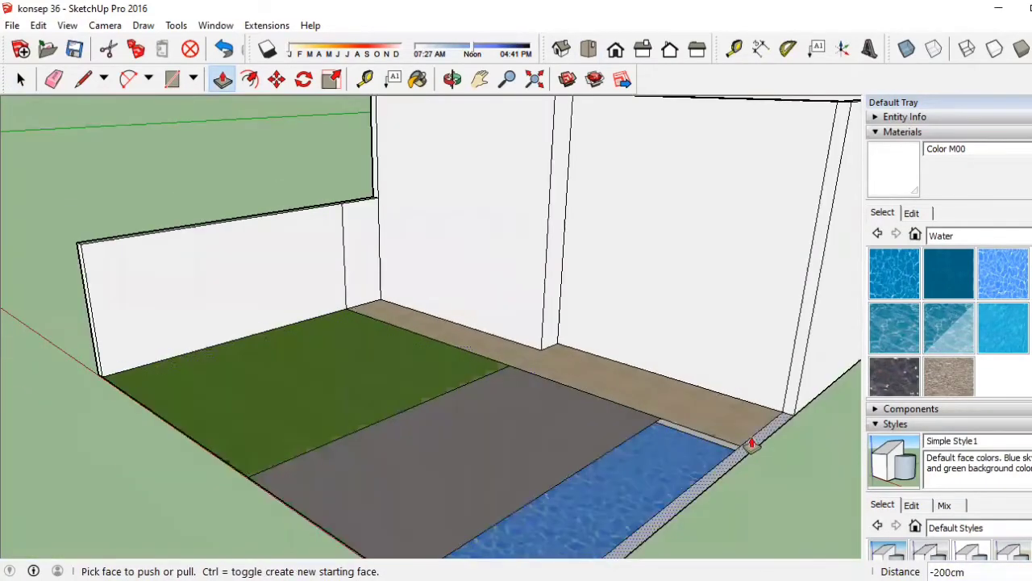
pyautogui.click(763, 431)
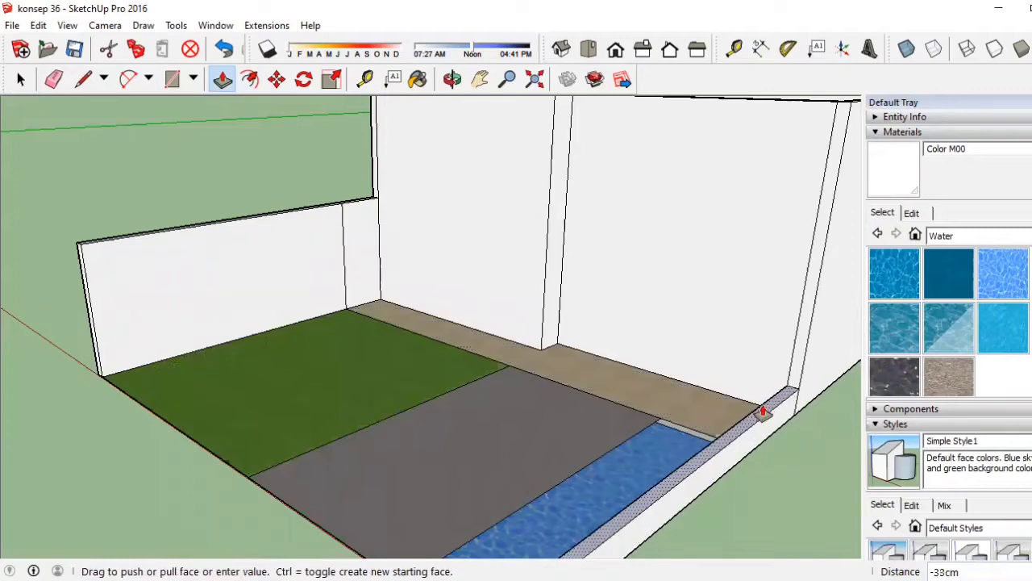
# Finish the 200 cm pool-side wall and turn the front strip into a 15 cm step.
pyautogui.write('00')
pyautogui.press('Return')
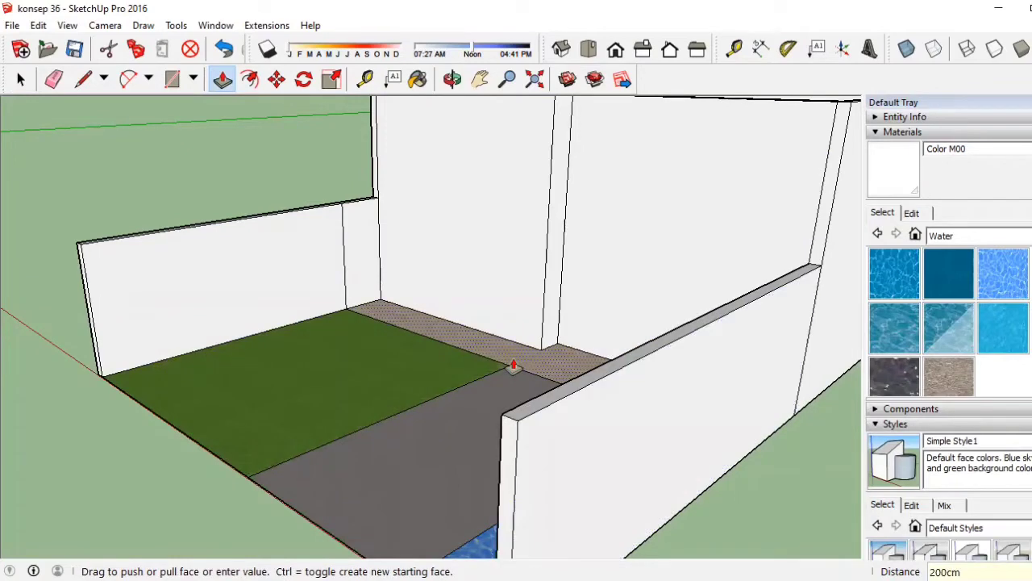
pyautogui.click(514, 359)
pyautogui.click(514, 353)
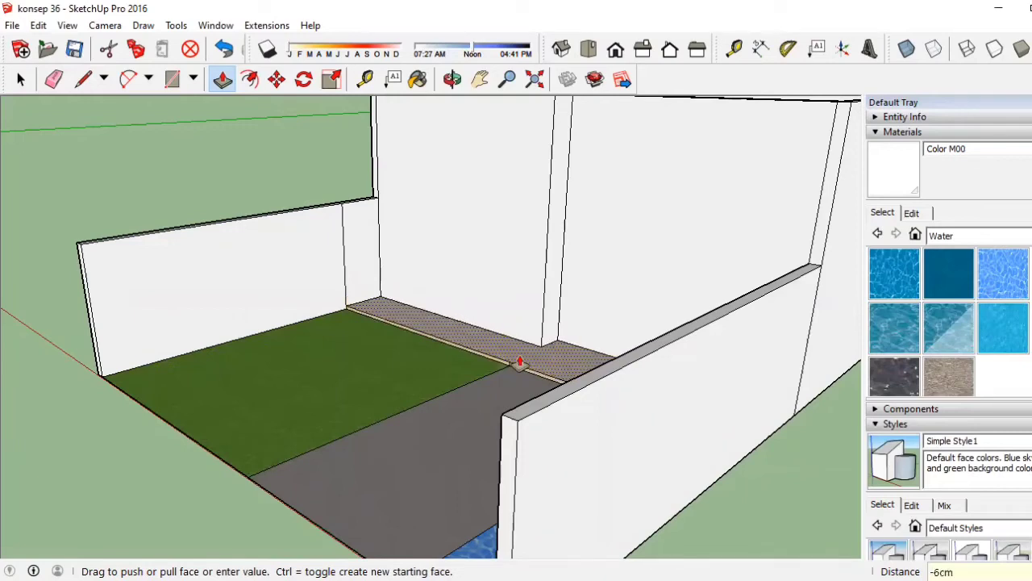
pyautogui.write('30')
pyautogui.press('Return')
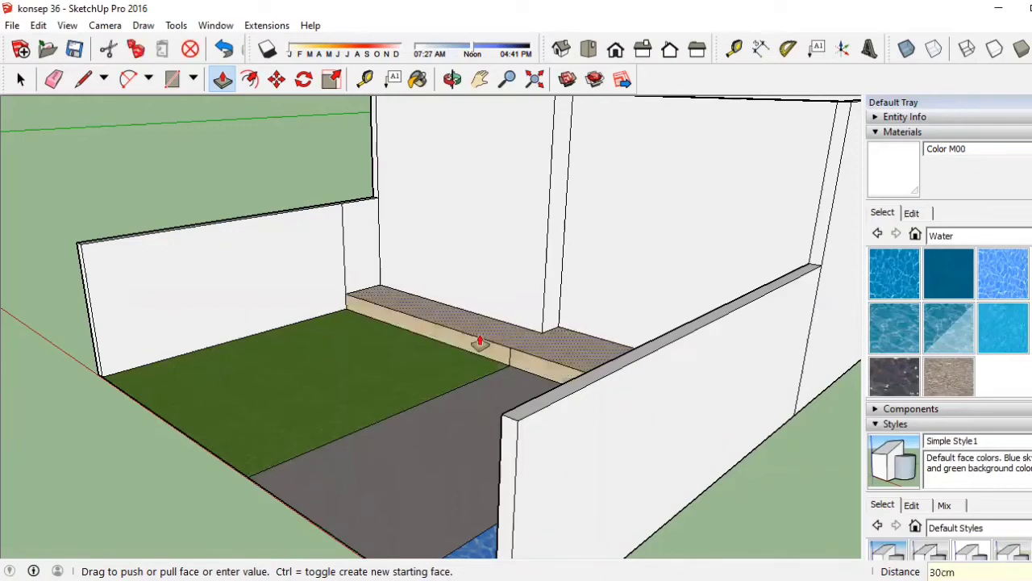
pyautogui.scroll(2, 456, 331)
pyautogui.click(458, 331)
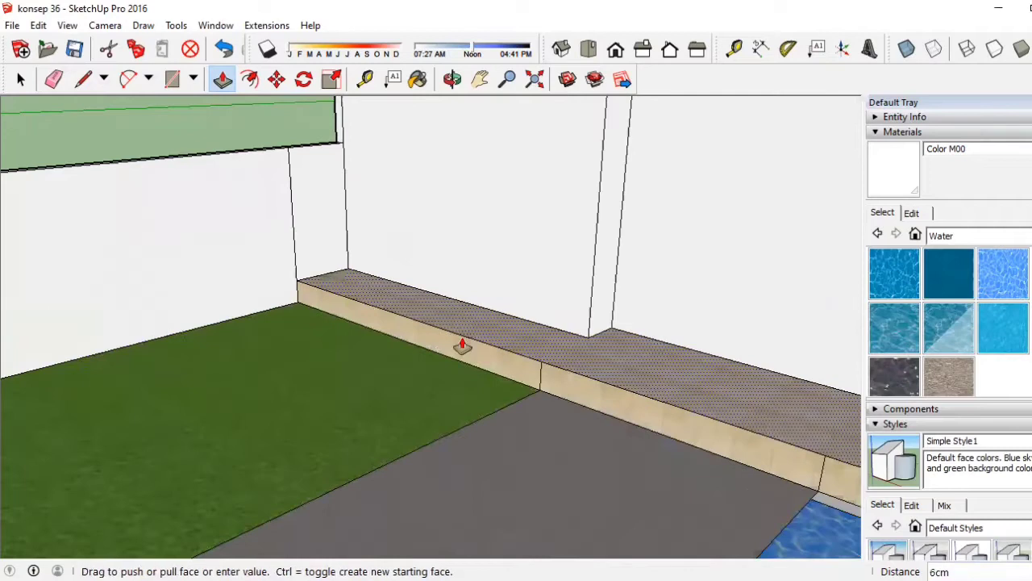
pyautogui.write('15')
pyautogui.press('Return')
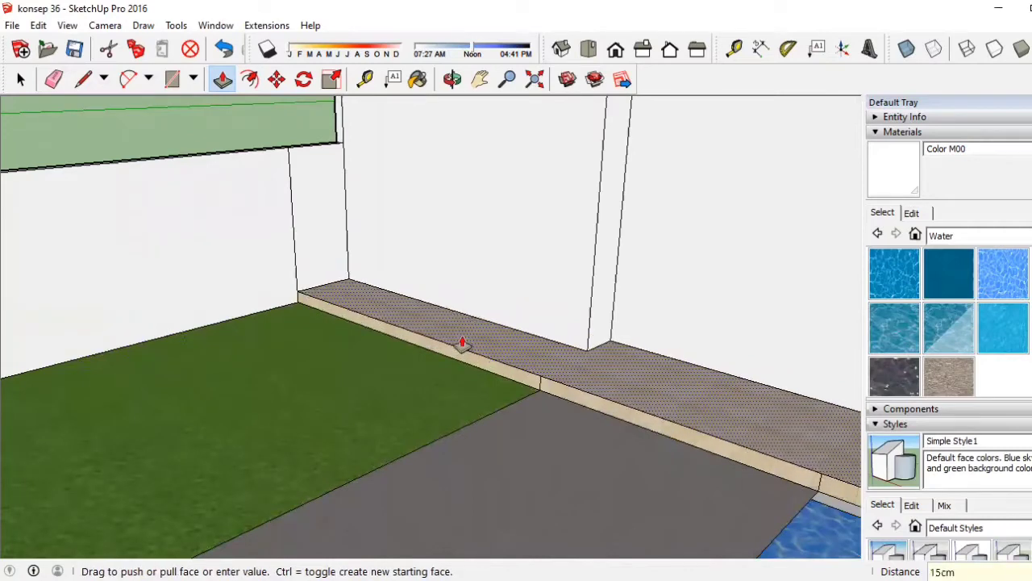
pyautogui.scroll(-3, 532, 302)
pyautogui.scroll(3, 401, 443)
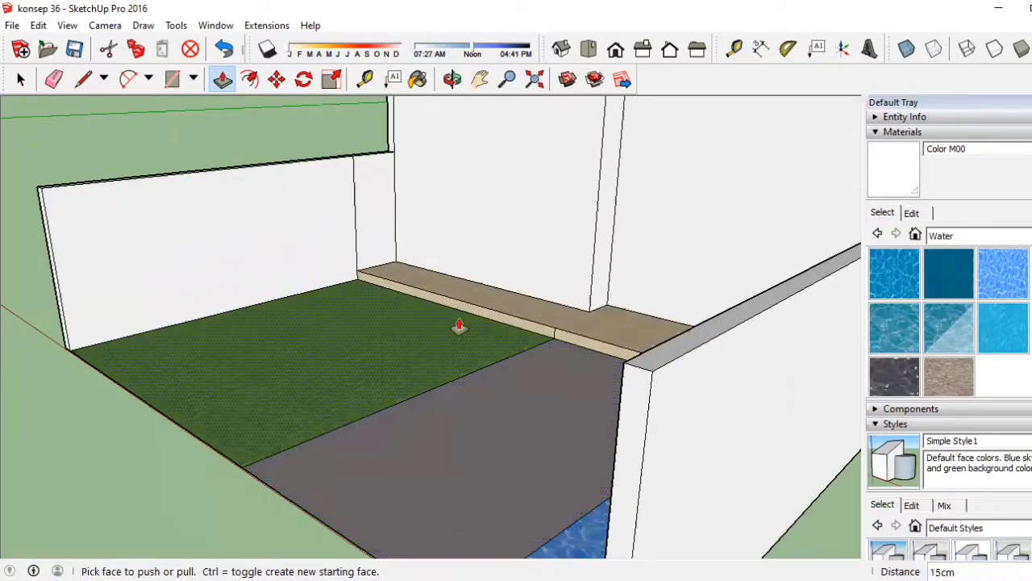
pyautogui.scroll(3, 456, 326)
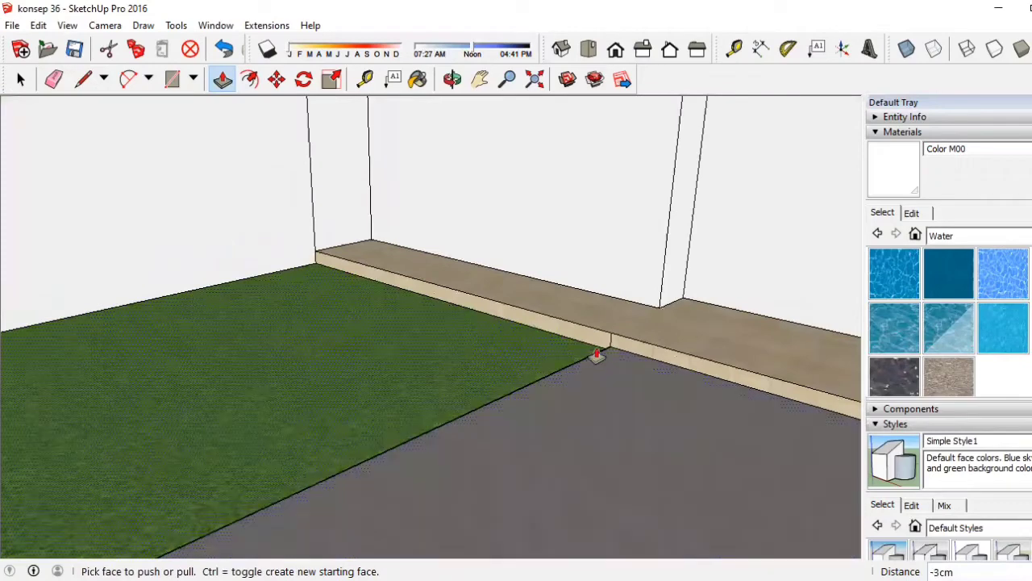
# Adjust the paved area's surface height slightly lower.
pyautogui.click(618, 363)
pyautogui.click(618, 363)
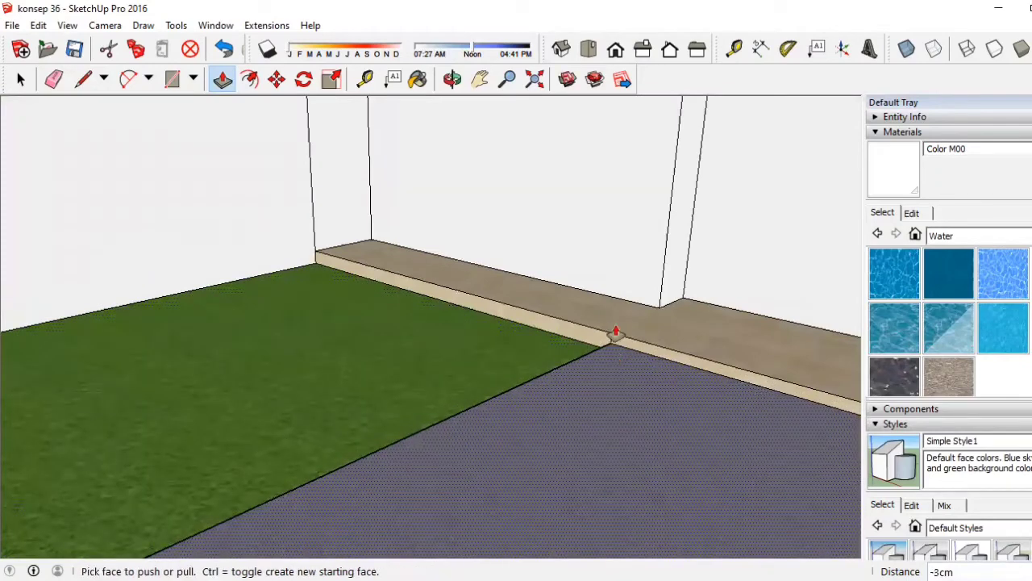
pyautogui.scroll(-3, 656, 323)
pyautogui.scroll(-2, 675, 387)
pyautogui.scroll(3, 621, 463)
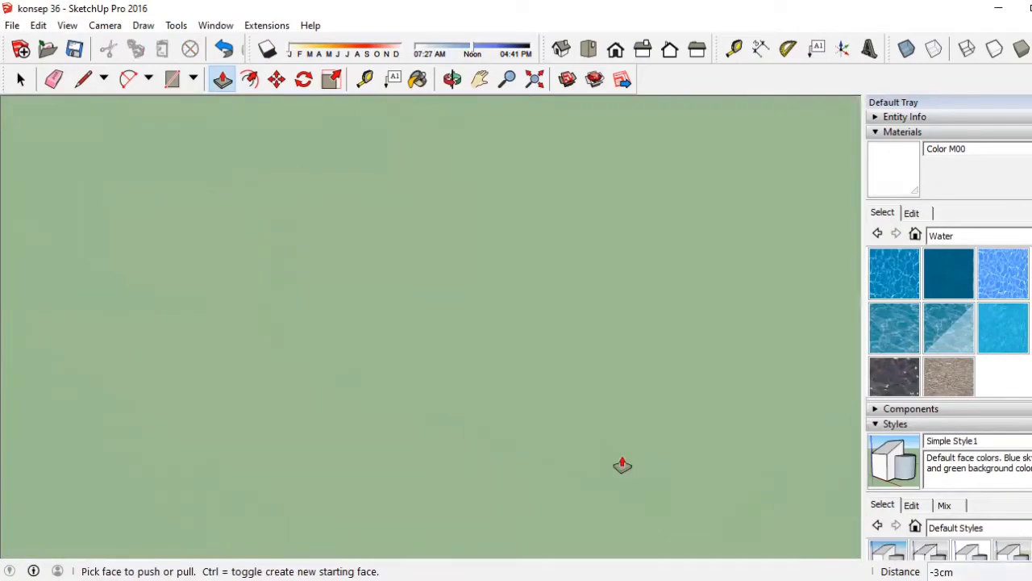
pyautogui.scroll(-1, 594, 417)
# Push the pool edge strip down in two moves to -6 cm.
pyautogui.click(598, 375)
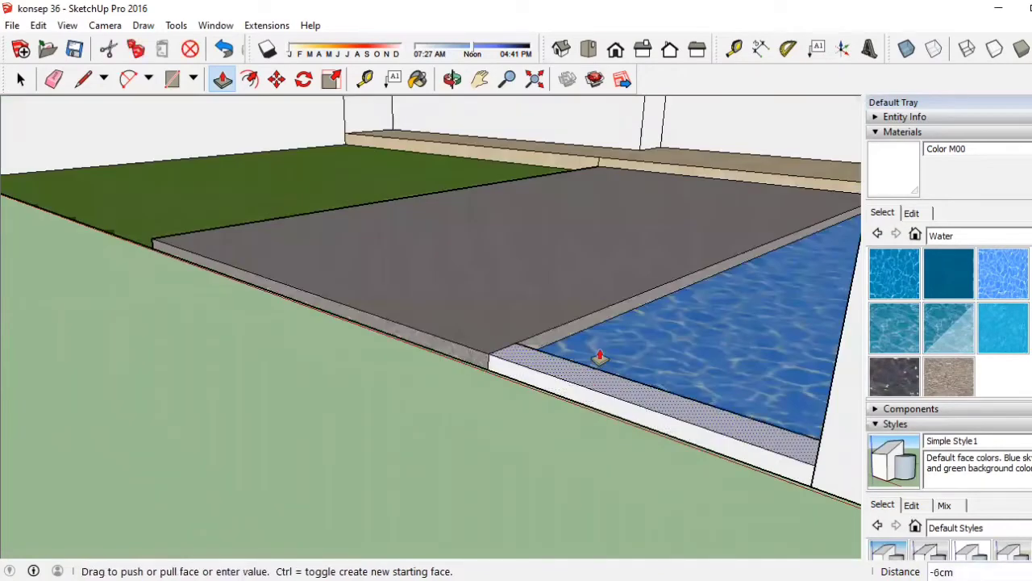
pyautogui.click(600, 373)
pyautogui.click(595, 379)
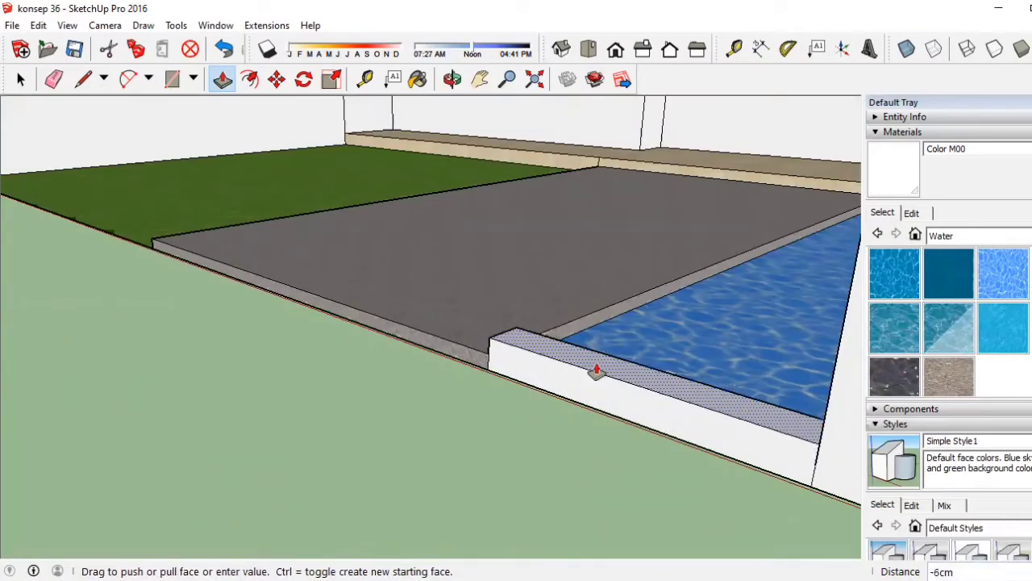
pyautogui.click(594, 371)
pyautogui.scroll(-2, 787, 387)
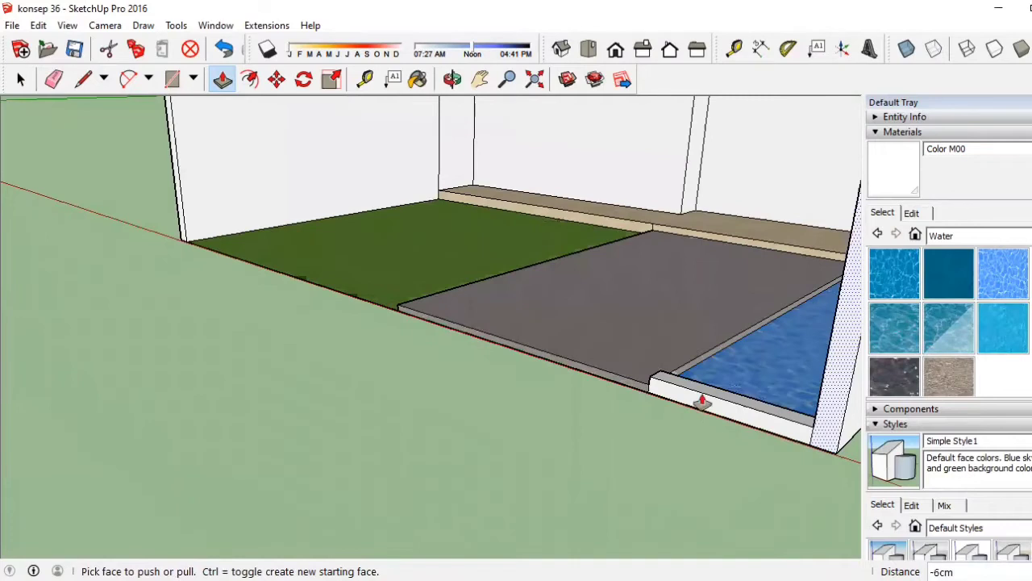
pyautogui.scroll(-2, 617, 349)
pyautogui.scroll(-2, 614, 351)
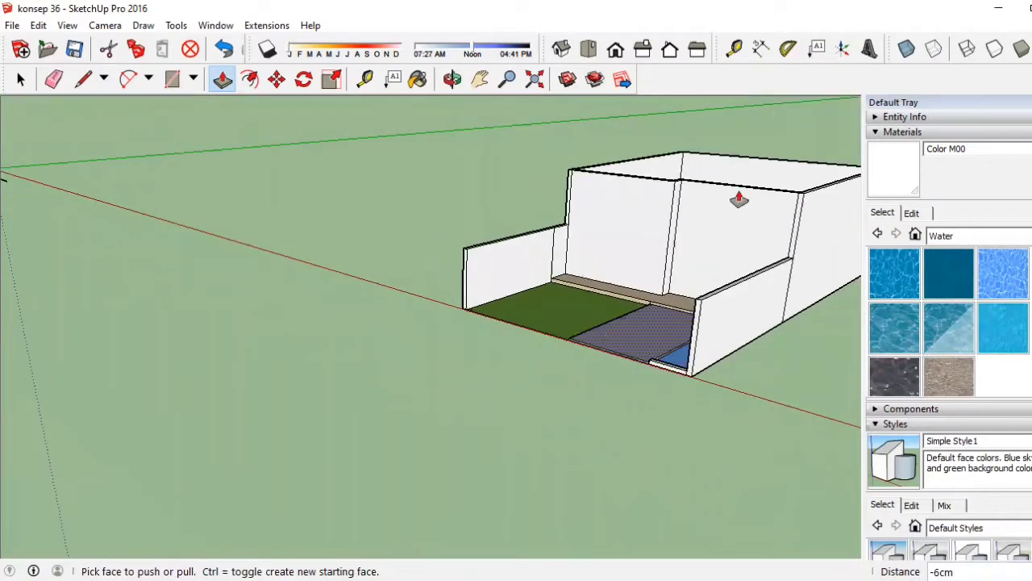
pyautogui.scroll(-2, 734, 201)
pyautogui.scroll(2, 710, 202)
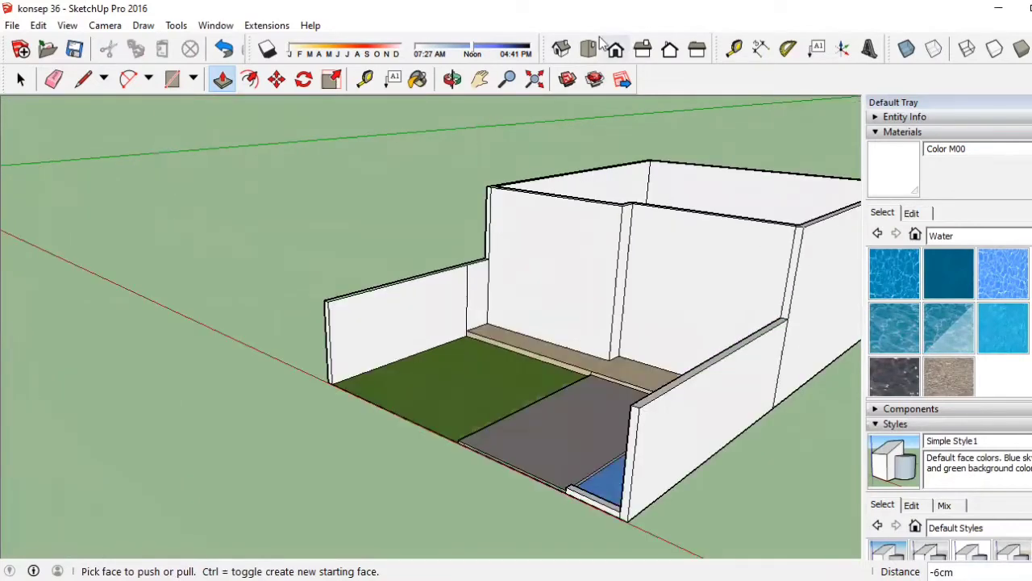
# In front view, draw a door outline rectangle on the front wall.
pyautogui.click(615, 49)
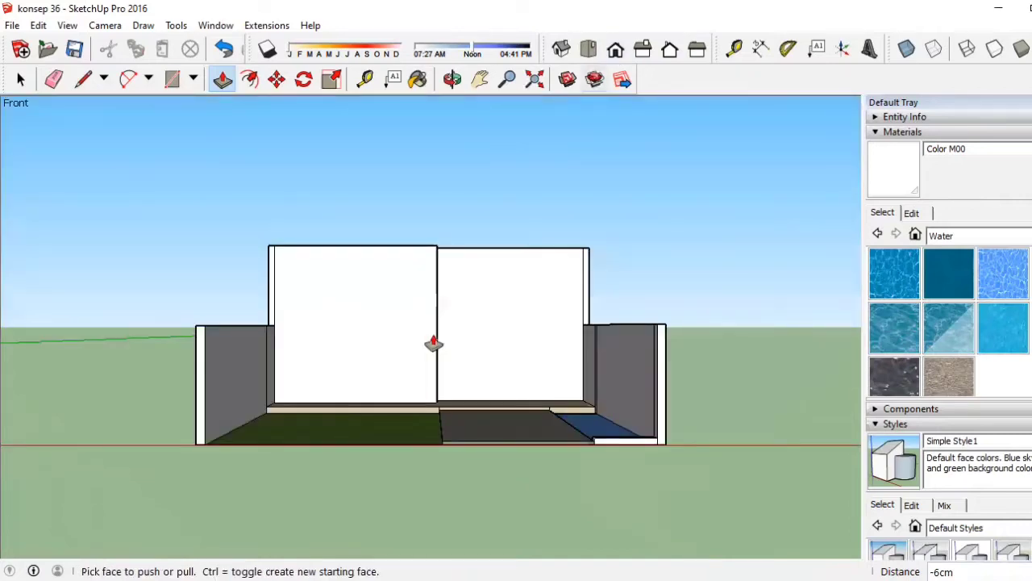
pyautogui.scroll(2, 419, 266)
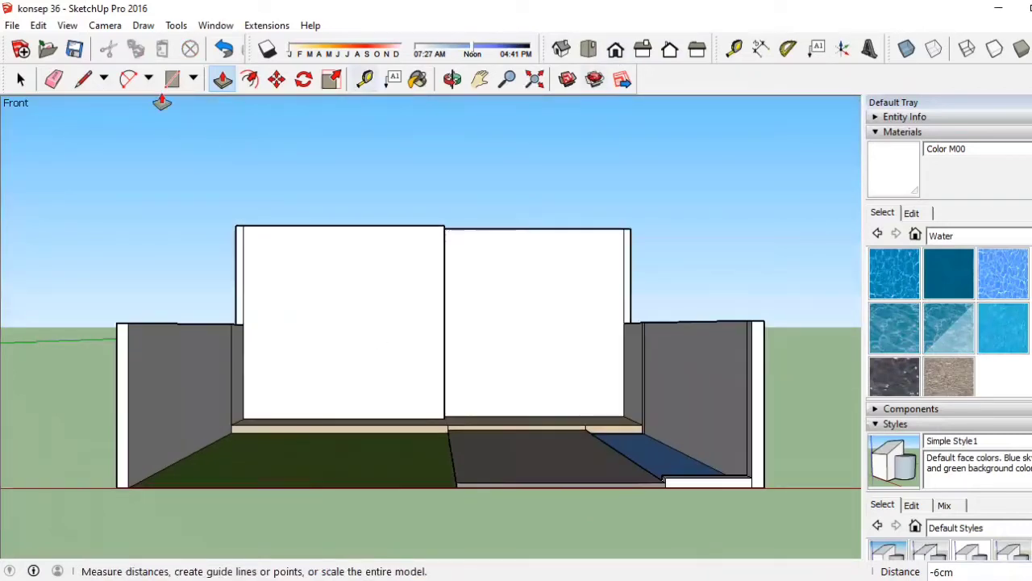
pyautogui.press('r')
pyautogui.scroll(1, 637, 310)
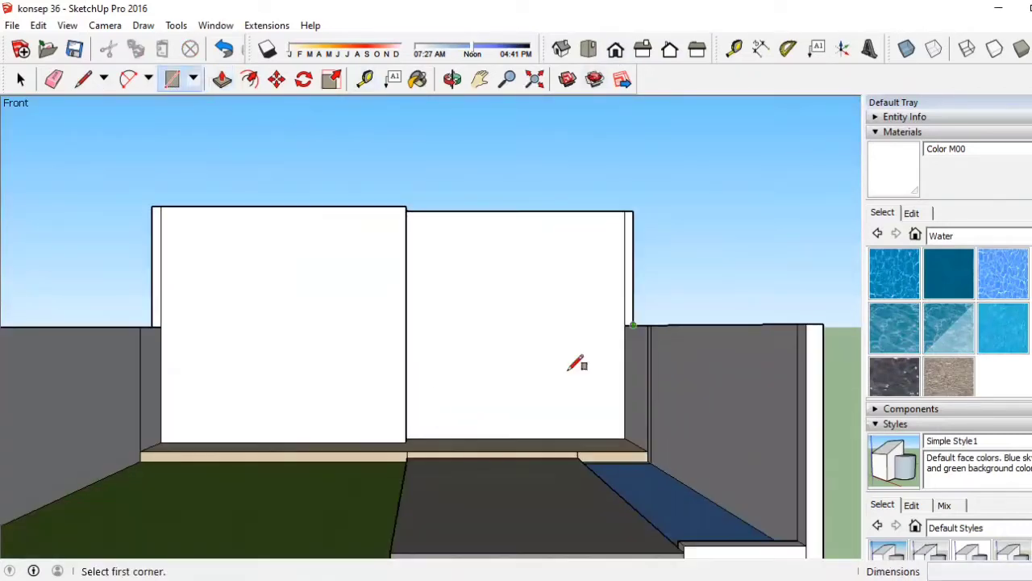
pyautogui.scroll(1, 420, 405)
pyautogui.click(312, 479)
pyautogui.scroll(1, 362, 388)
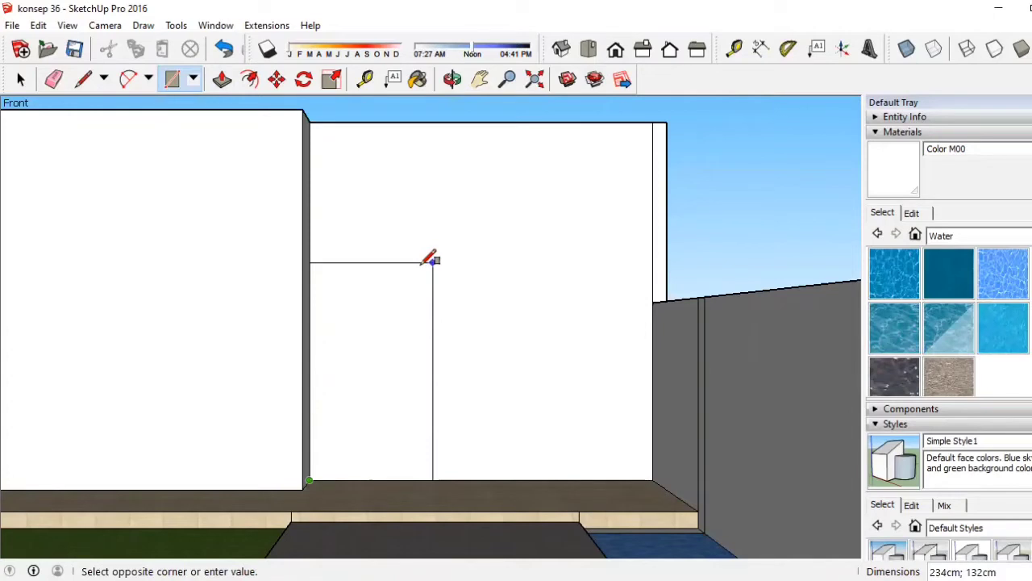
pyautogui.click(424, 265)
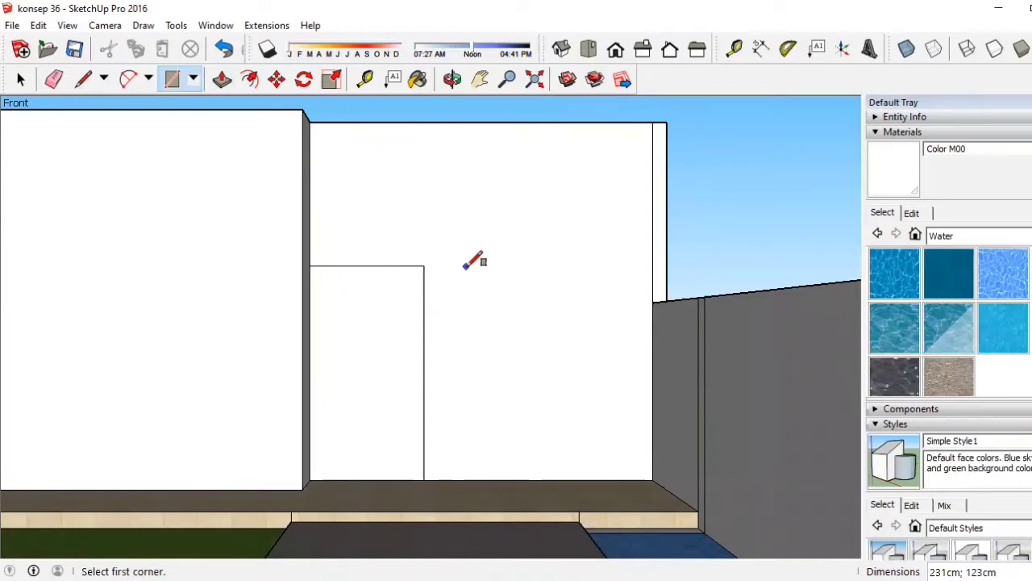
# Draw two tall window rectangles side by side on the front wall.
pyautogui.click(468, 266)
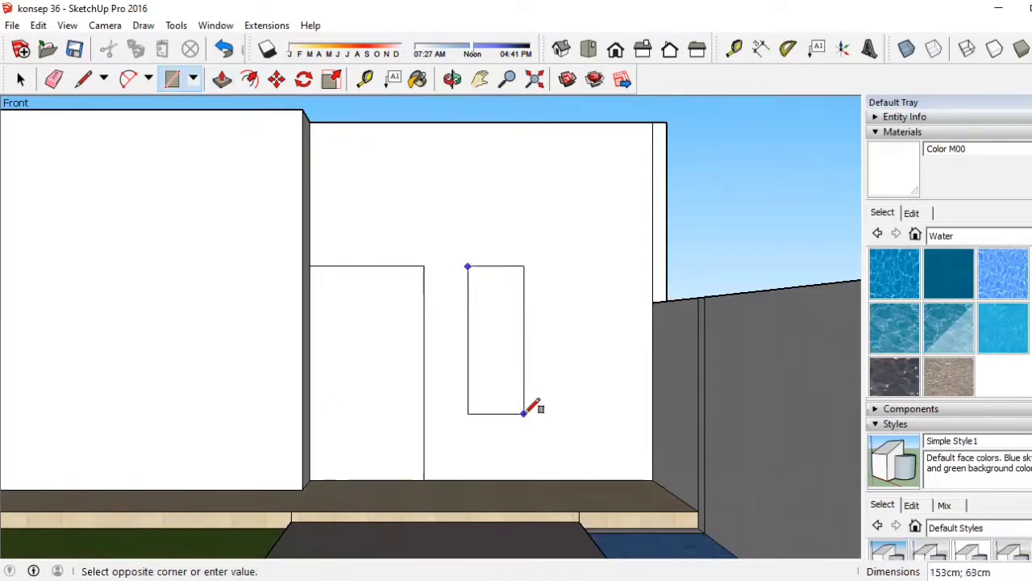
pyautogui.click(523, 413)
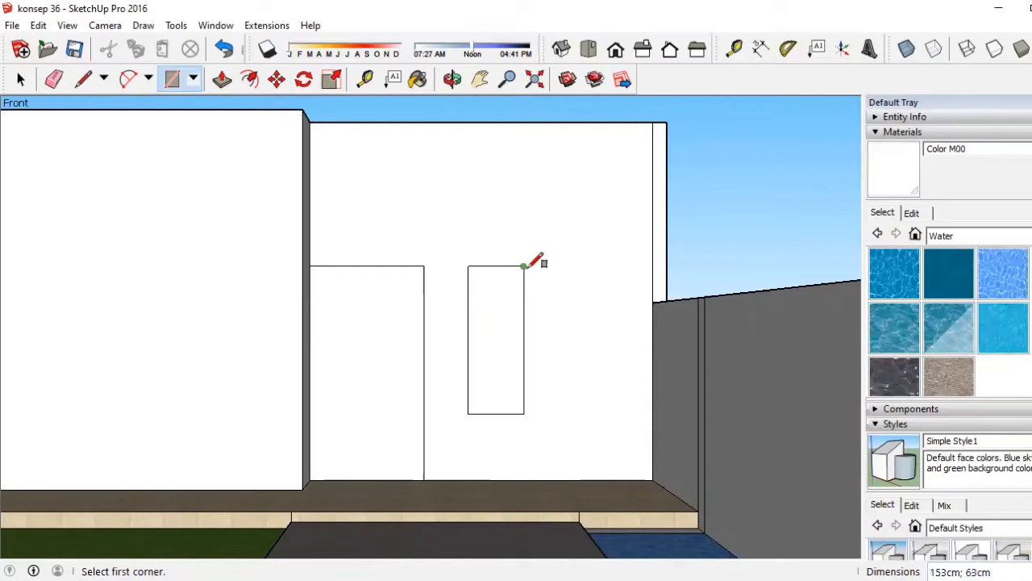
pyautogui.click(566, 266)
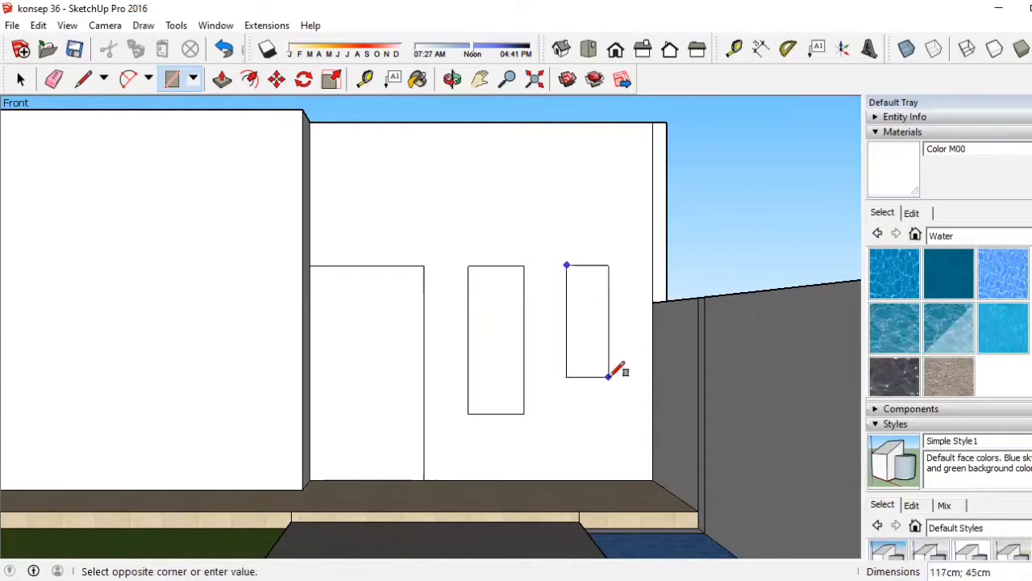
pyautogui.press('Escape')
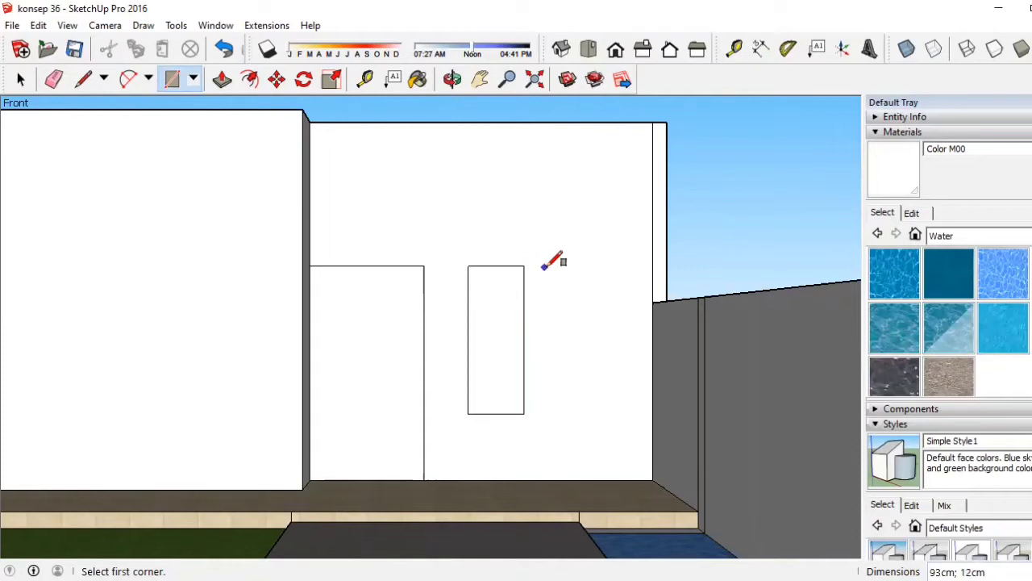
pyautogui.click(556, 267)
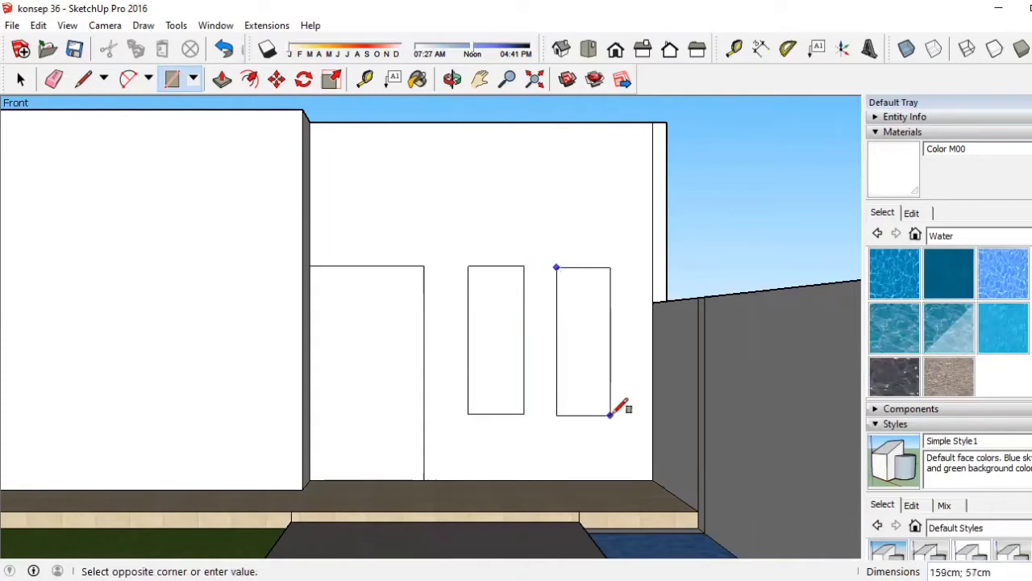
pyautogui.click(612, 412)
# Draw two full-height vertical column strips on the left front wall.
pyautogui.scroll(-2, 566, 311)
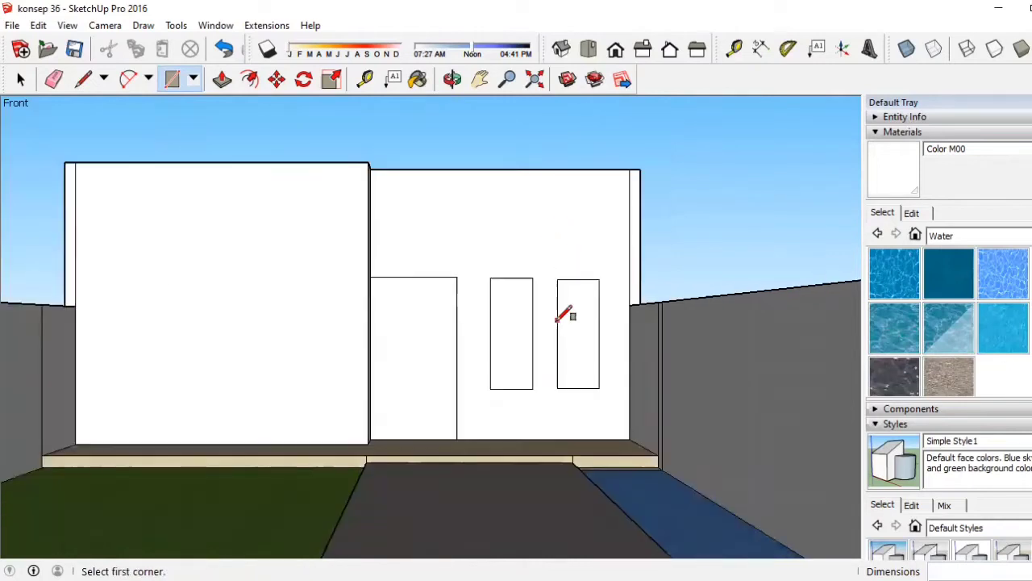
pyautogui.scroll(5, 44, 284)
pyautogui.scroll(-3, 122, 325)
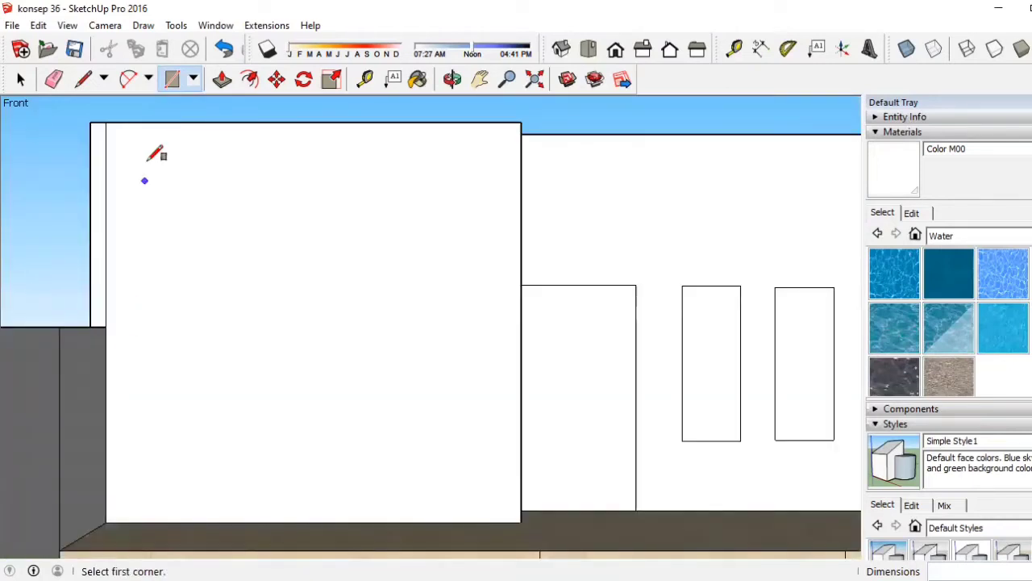
pyautogui.click(149, 122)
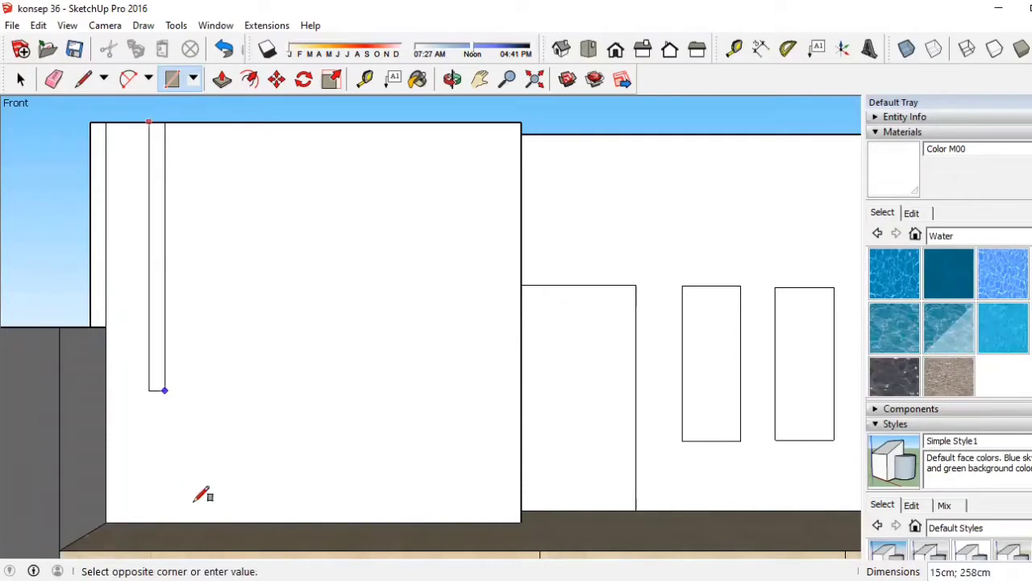
pyautogui.click(228, 458)
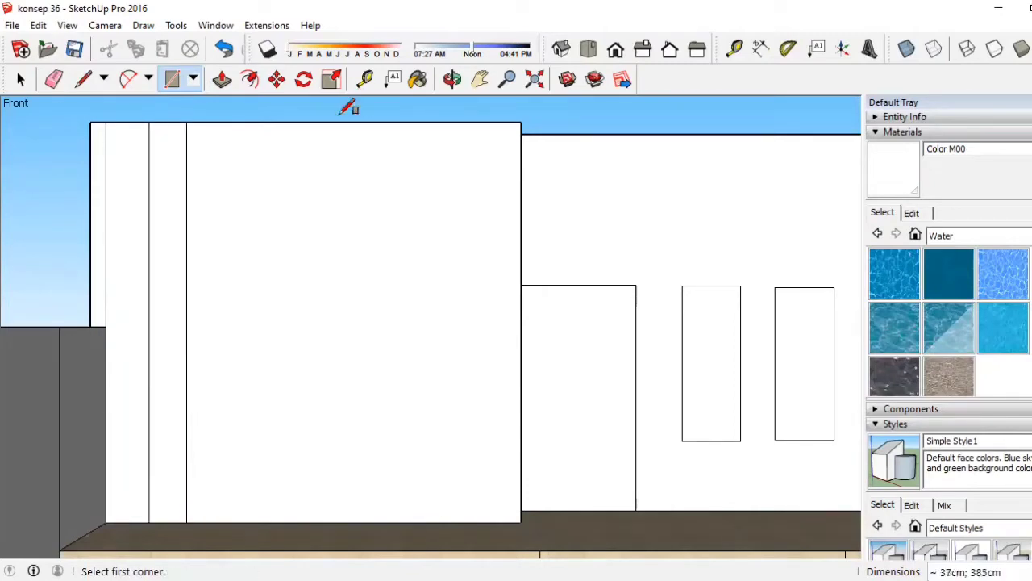
pyautogui.click(339, 123)
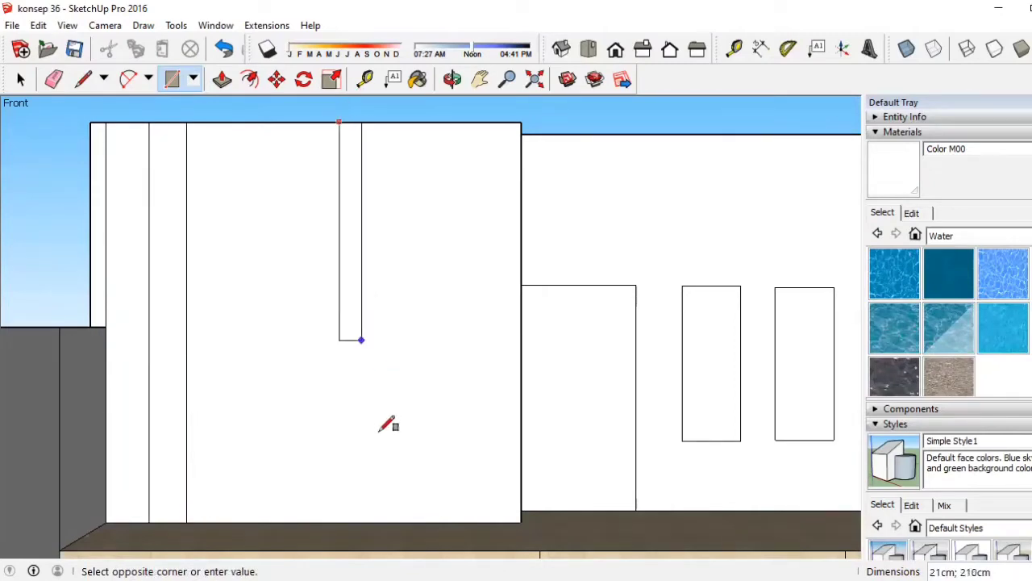
pyautogui.click(372, 521)
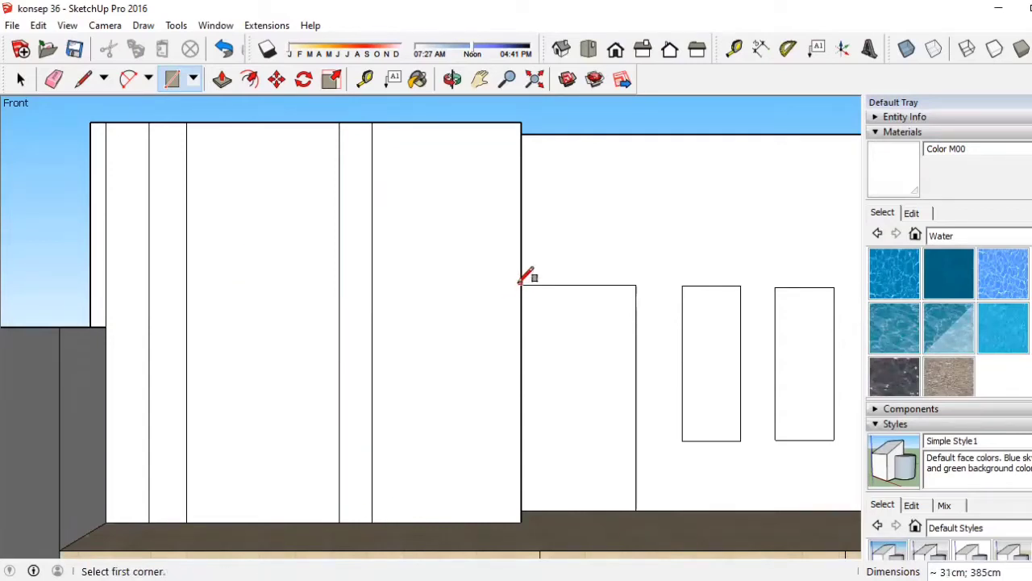
# Draw window rectangles of 156×81 cm and 159×90 cm on the left wall.
pyautogui.click(399, 284)
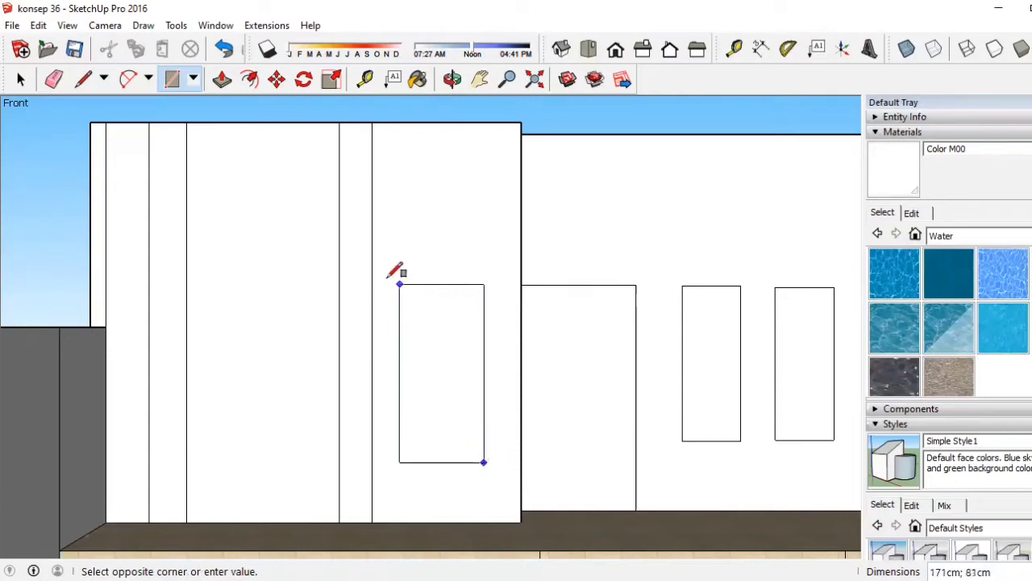
pyautogui.write('156;81')
pyautogui.press('Return')
pyautogui.click(309, 281)
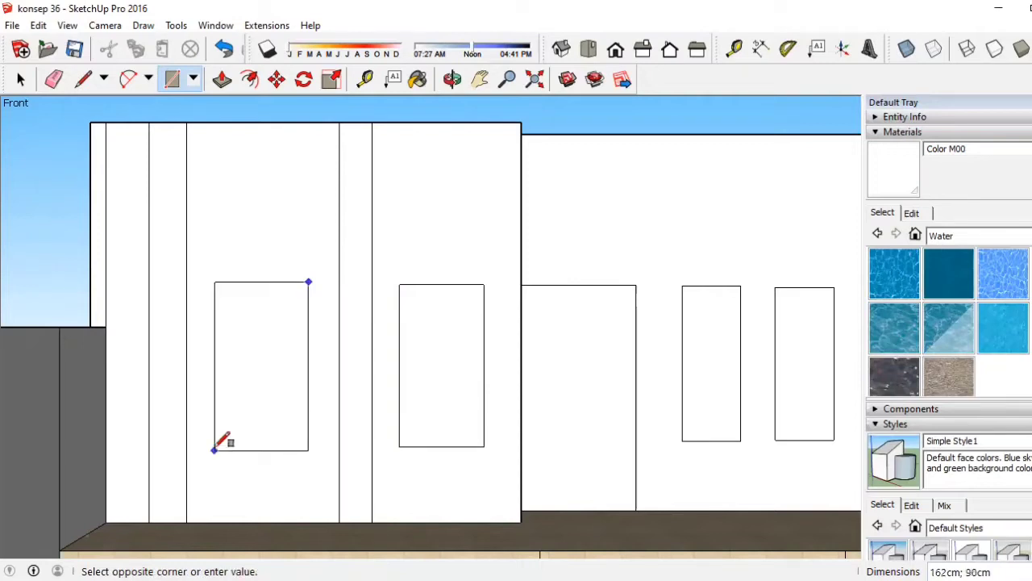
pyautogui.write('159;90')
pyautogui.press('Return')
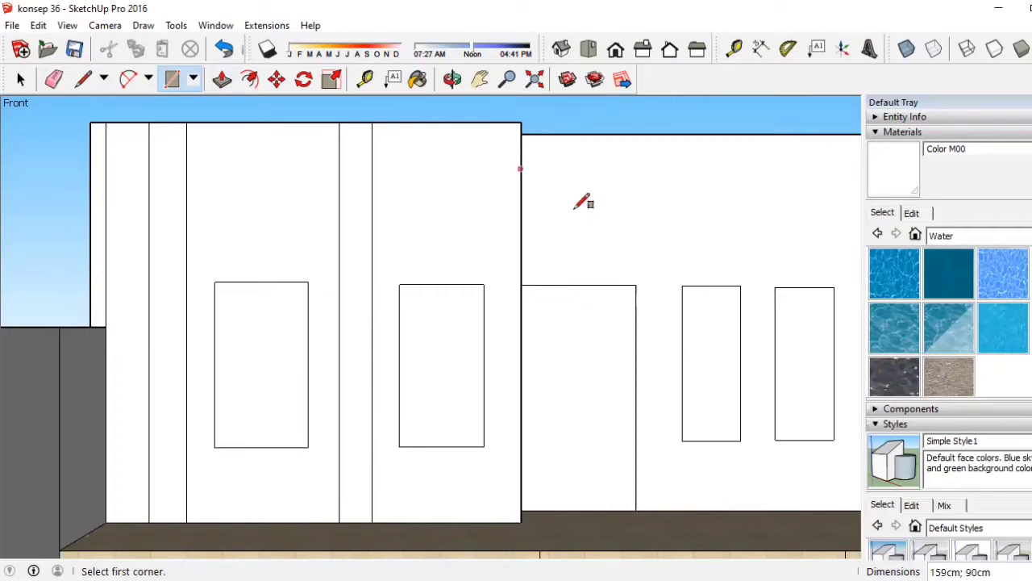
# Recess the left window 15 cm into the wall, then the second window.
pyautogui.moveTo(270, 202); pyautogui.dragTo(225, 87, button='middle')
pyautogui.click(222, 79)
pyautogui.scroll(3, 261, 274)
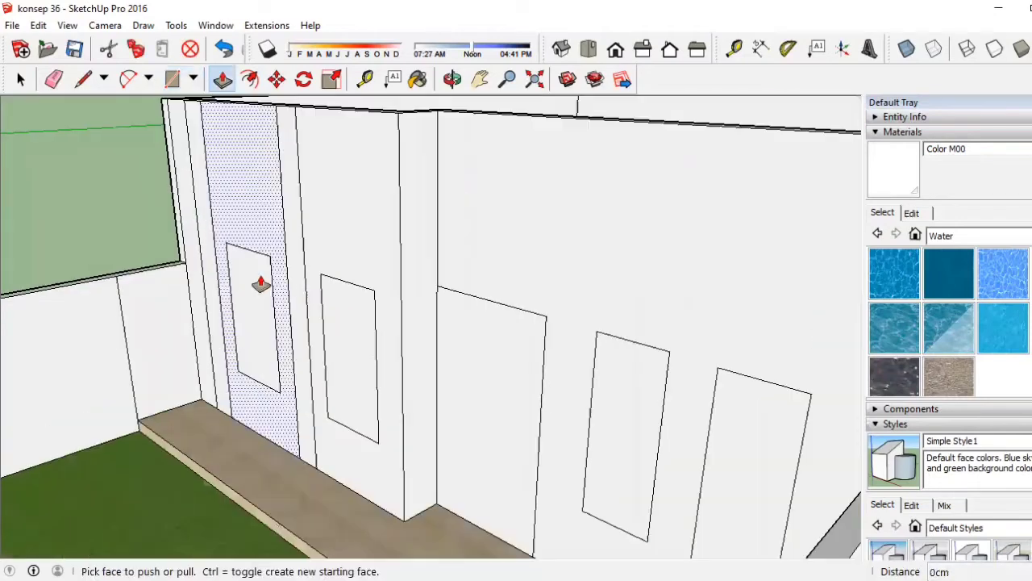
pyautogui.click(284, 281)
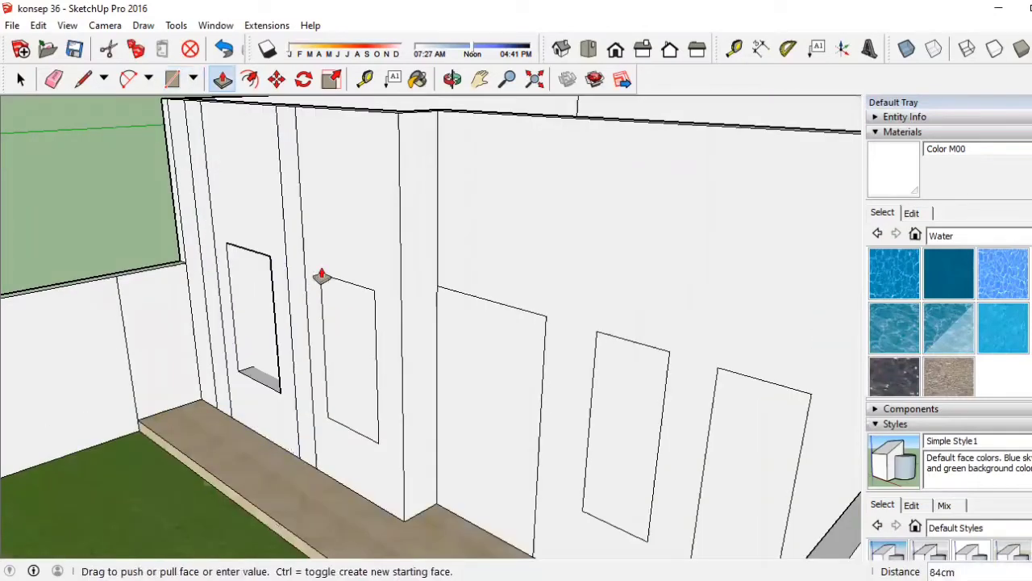
pyautogui.press('Return')
pyautogui.click(347, 323)
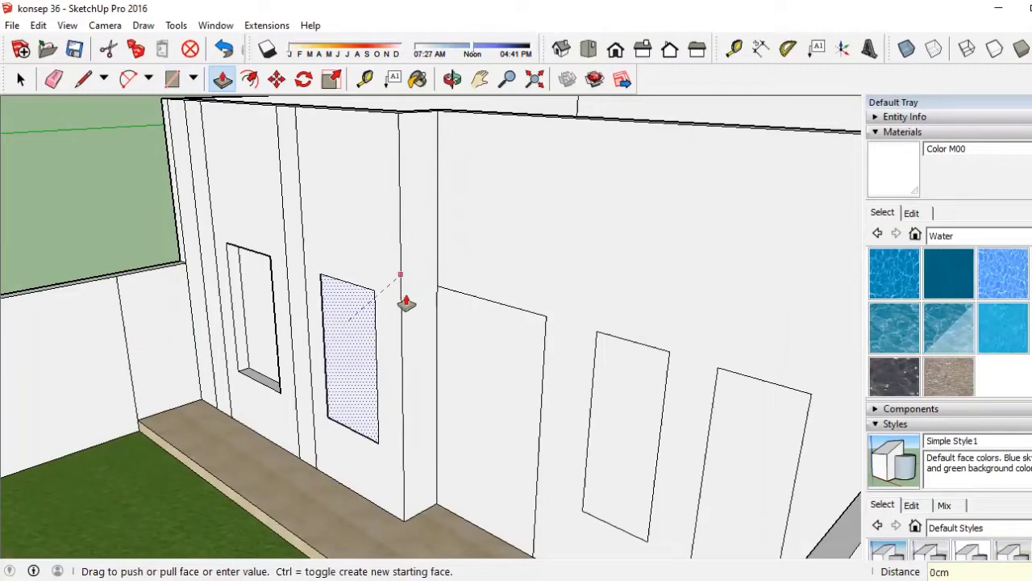
pyautogui.click(406, 304)
pyautogui.click(406, 302)
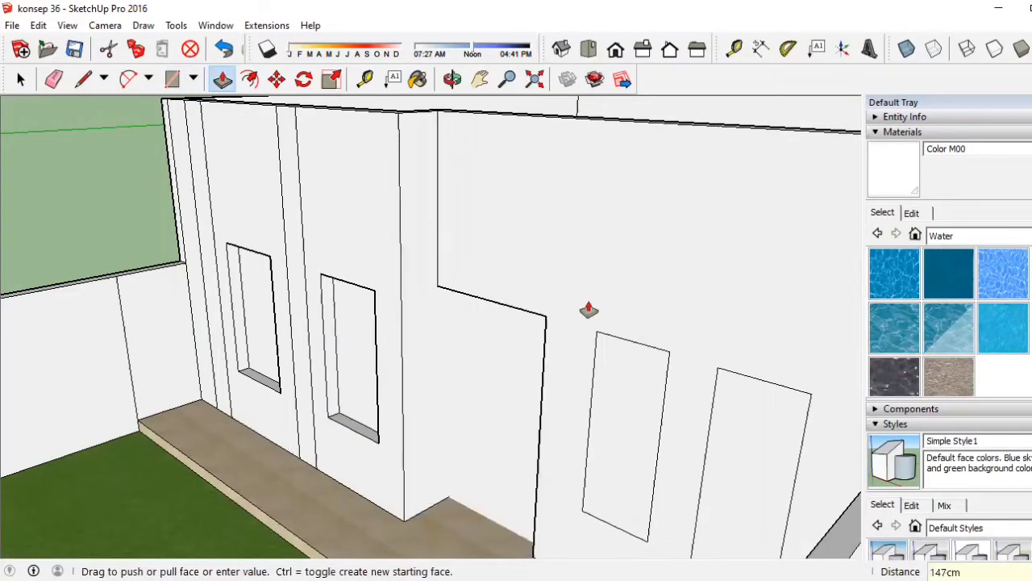
# Push both door openings inward into the front wall.
pyautogui.click(601, 397)
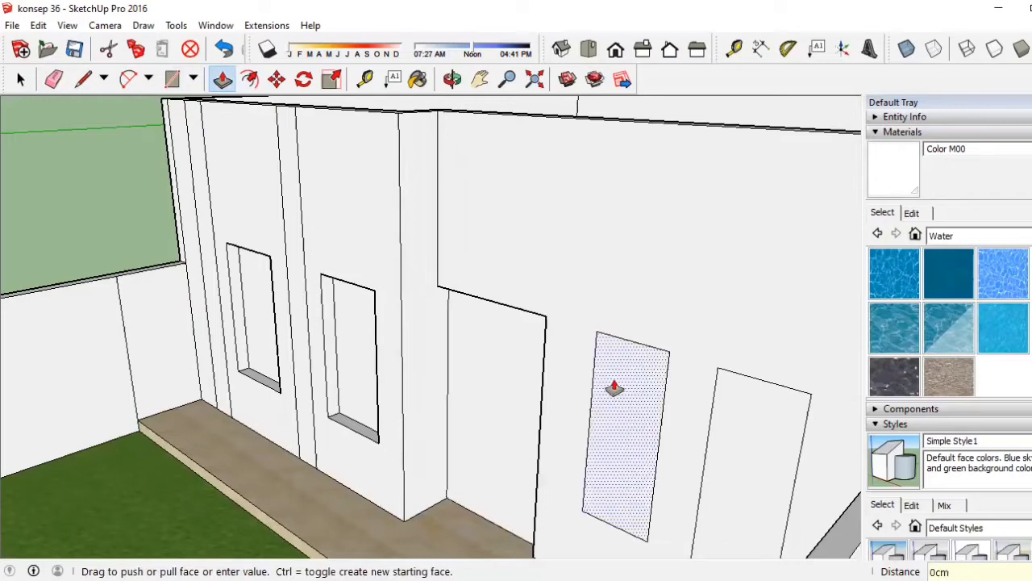
pyautogui.click(698, 329)
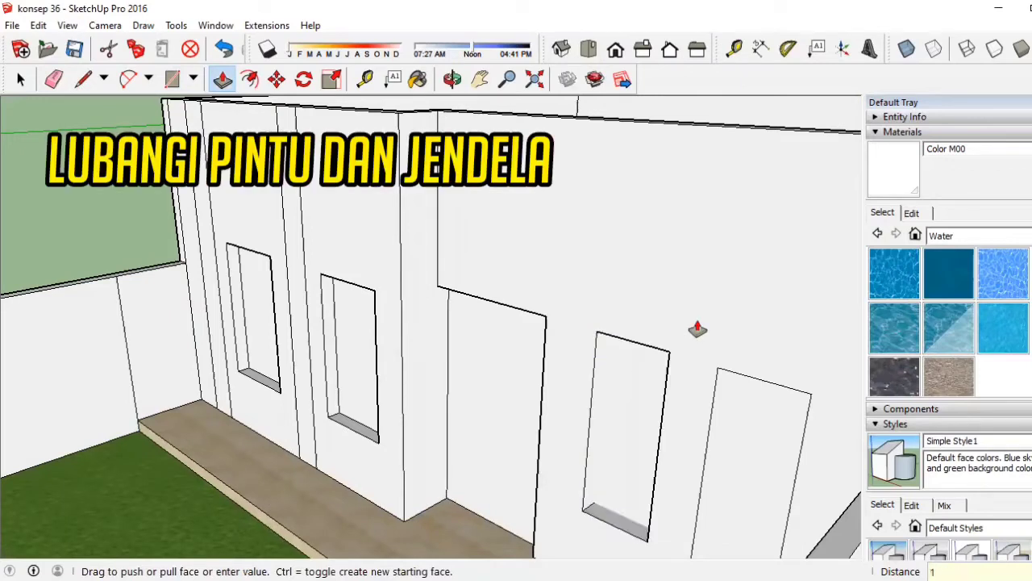
pyautogui.click(789, 388)
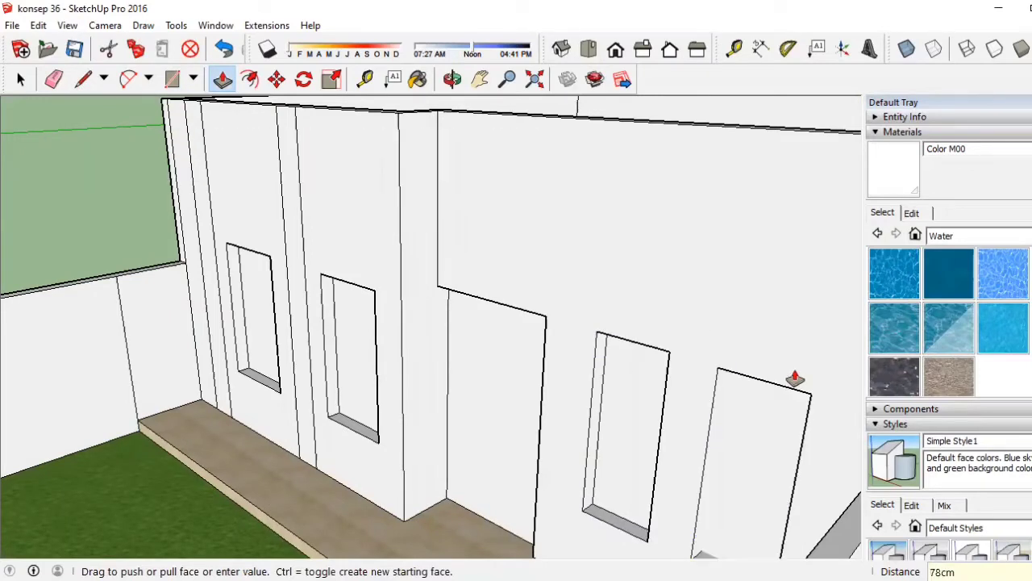
pyautogui.click(794, 379)
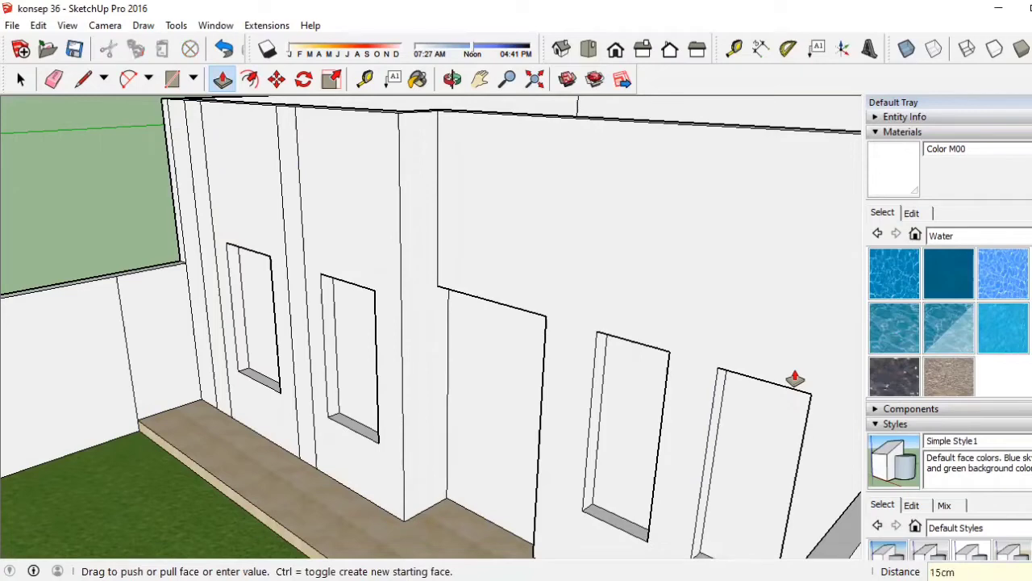
# Pull the narrow column strip out 10 cm and orbit around to inspect the wall.
pyautogui.click(276, 208)
pyautogui.write('10')
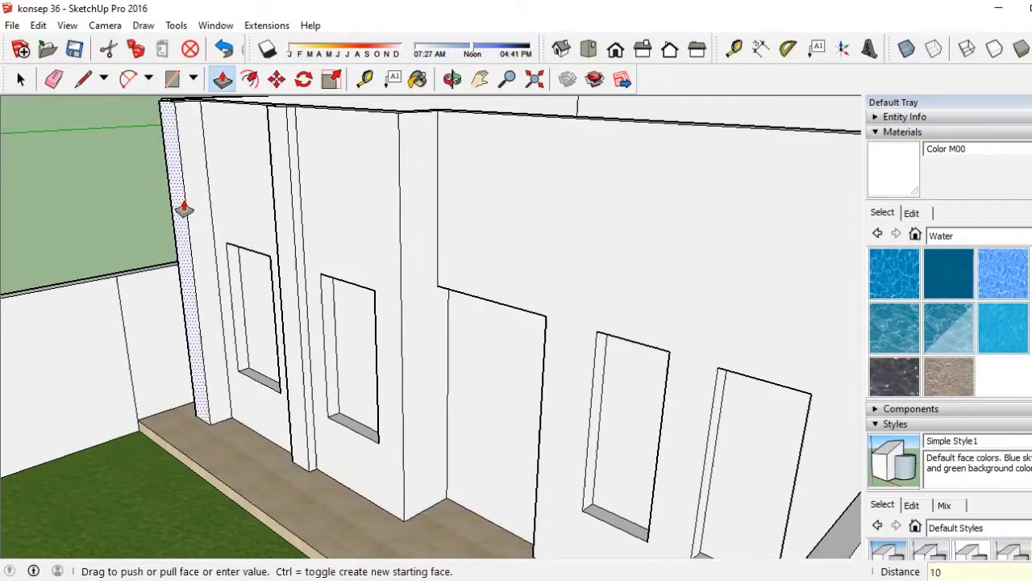
pyautogui.press('Return')
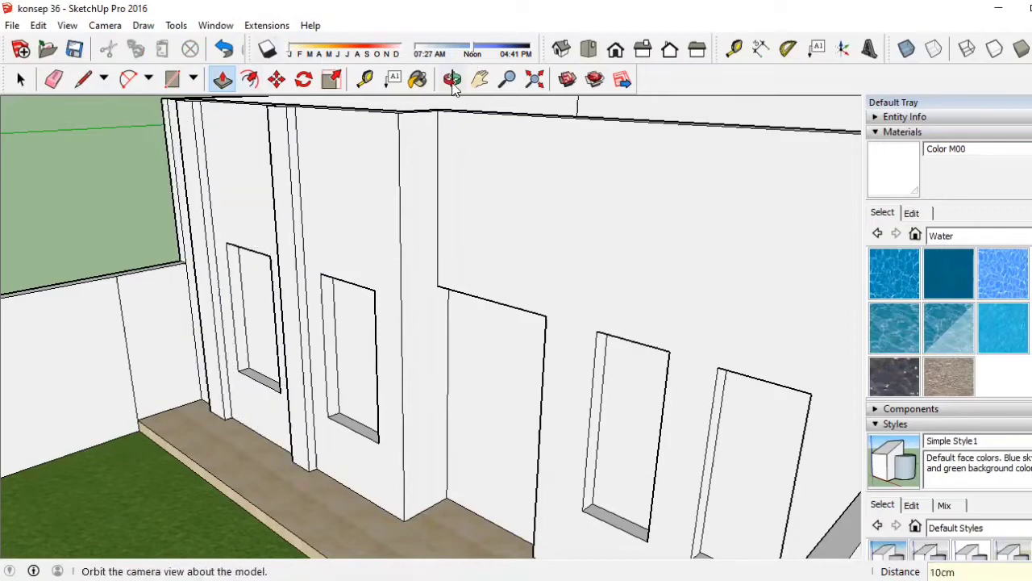
pyautogui.click(454, 81)
pyautogui.moveTo(454, 259)
pyautogui.mouseDown()
pyautogui.moveTo(368, 337)
pyautogui.moveTo(507, 270)
pyautogui.moveTo(424, 272)
pyautogui.mouseUp()
pyautogui.moveTo(272, 281); pyautogui.dragTo(101, 240)
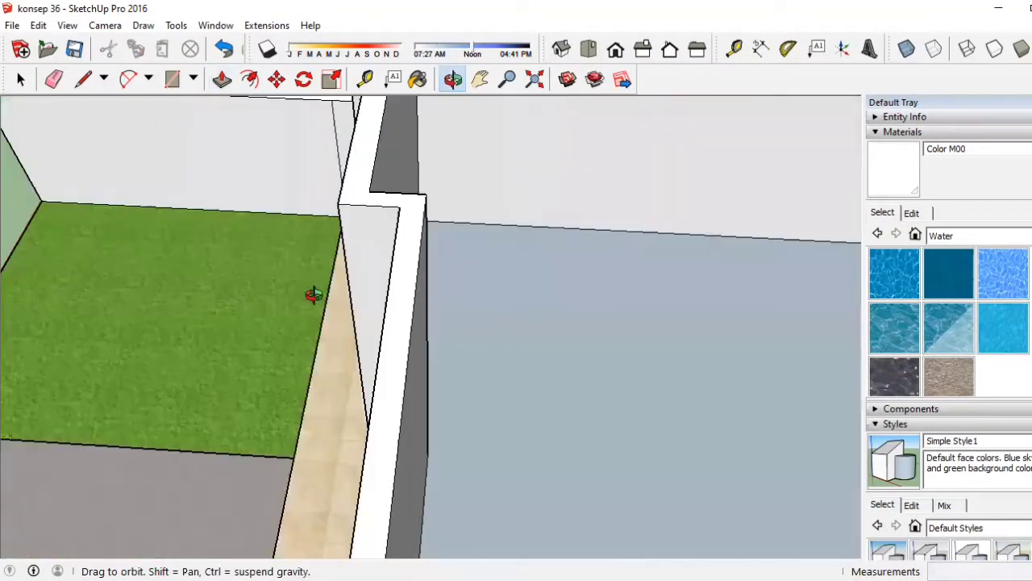
pyautogui.moveTo(312, 294); pyautogui.dragTo(508, 298)
pyautogui.moveTo(707, 282)
pyautogui.mouseDown()
pyautogui.moveTo(718, 150)
pyautogui.moveTo(678, 152)
pyautogui.mouseUp()
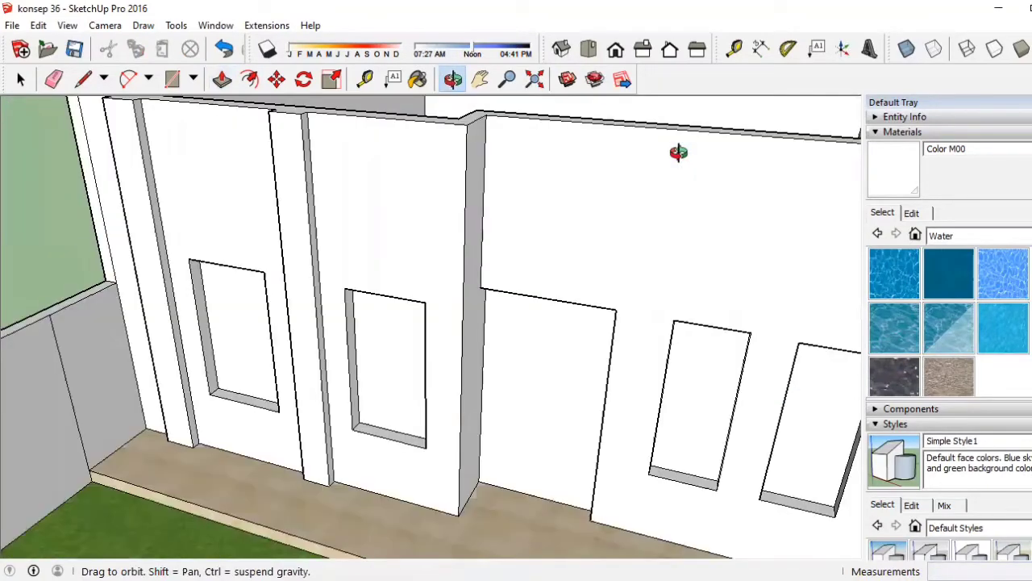
pyautogui.moveTo(487, 199); pyautogui.dragTo(460, 189)
pyautogui.click(21, 79)
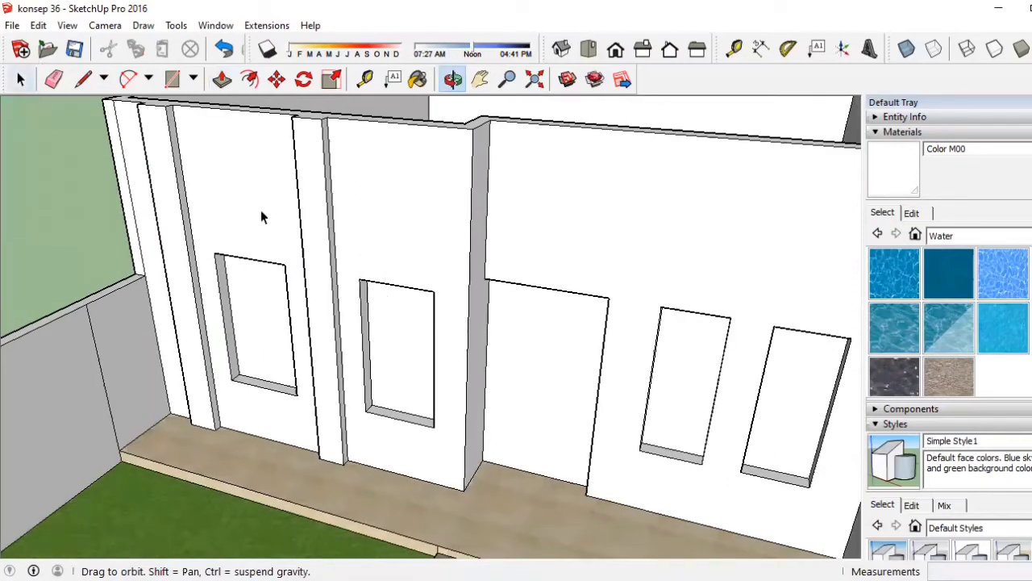
pyautogui.click(403, 316)
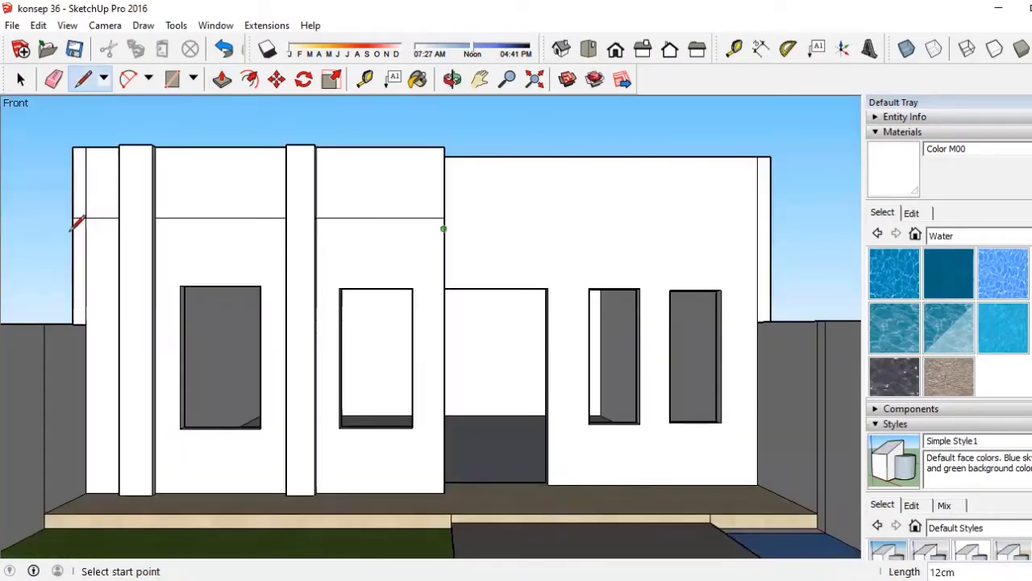
# Draw a horizontal band line across the facade to the corner, plus a 15 cm line.
pyautogui.click(71, 229)
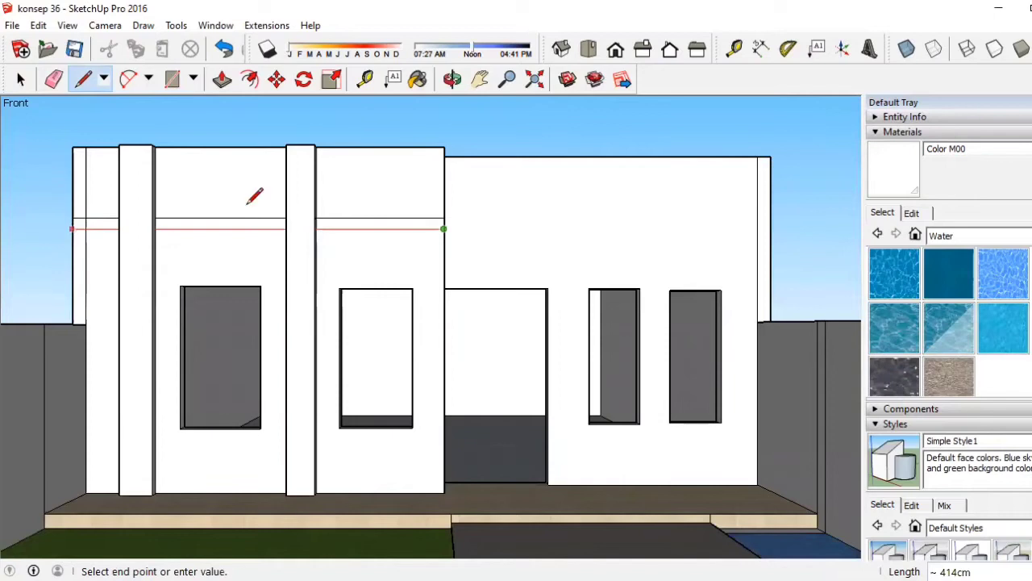
pyautogui.click(444, 220)
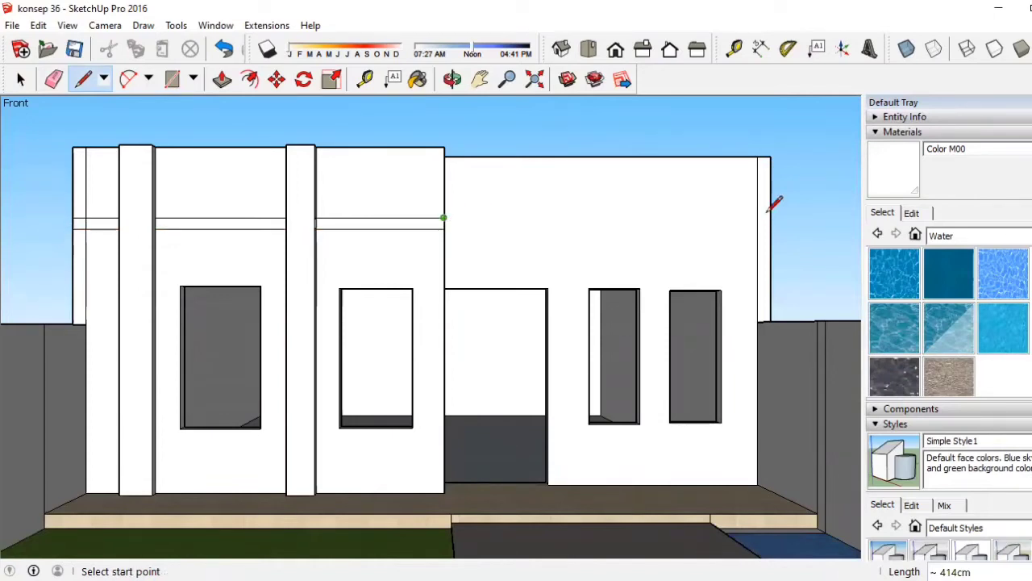
pyautogui.click(211, 207)
pyautogui.scroll(4, 238, 212)
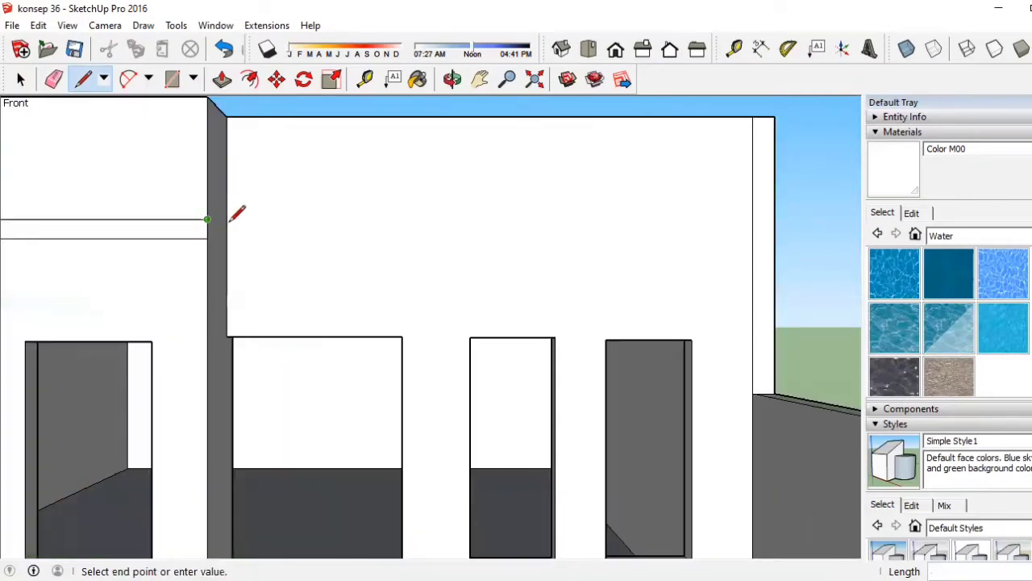
pyautogui.write('15cm')
pyautogui.press('Return')
# Draw a short line from the wall edge to the pillar's edge.
pyautogui.click(453, 78)
pyautogui.moveTo(352, 201); pyautogui.dragTo(221, 216)
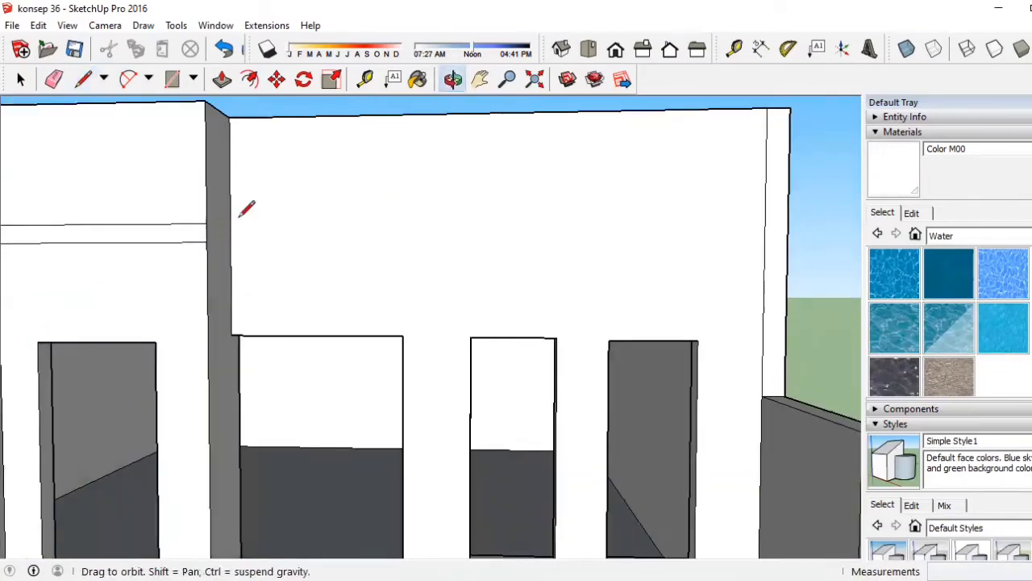
pyautogui.moveTo(239, 216); pyautogui.dragTo(211, 228, button='middle')
pyautogui.click(208, 226)
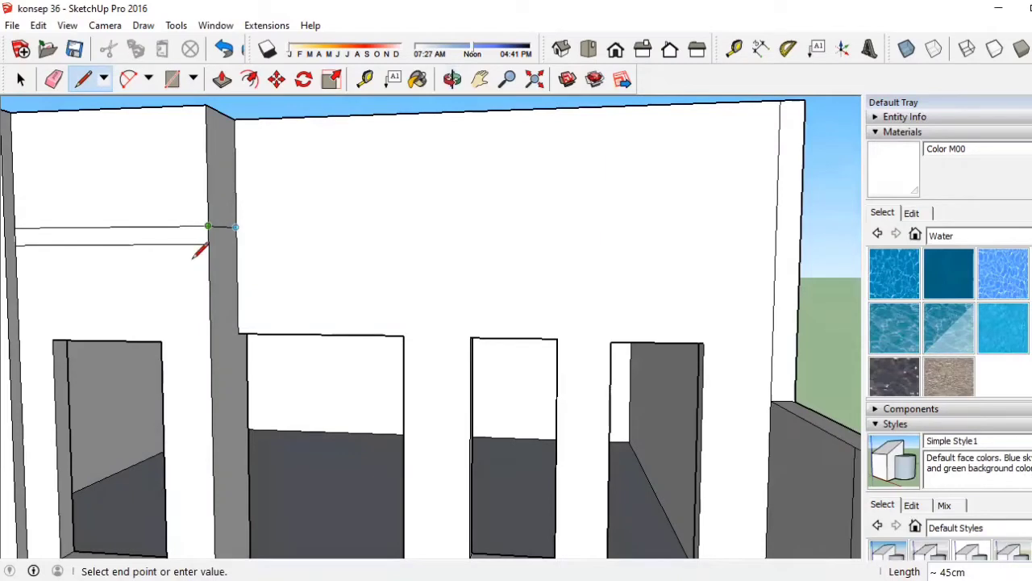
pyautogui.click(233, 226)
pyautogui.scroll(3, 234, 226)
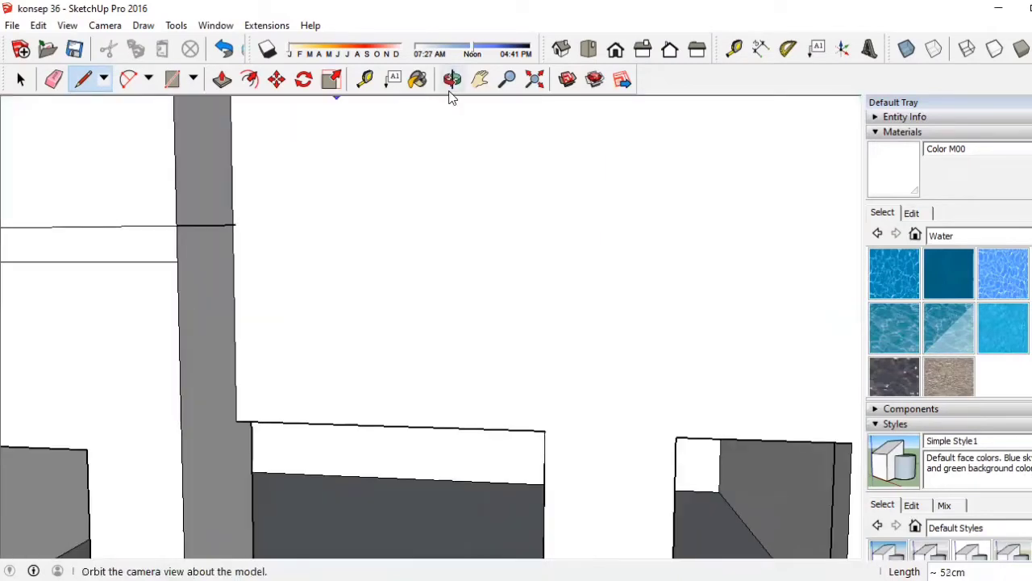
pyautogui.click(357, 233)
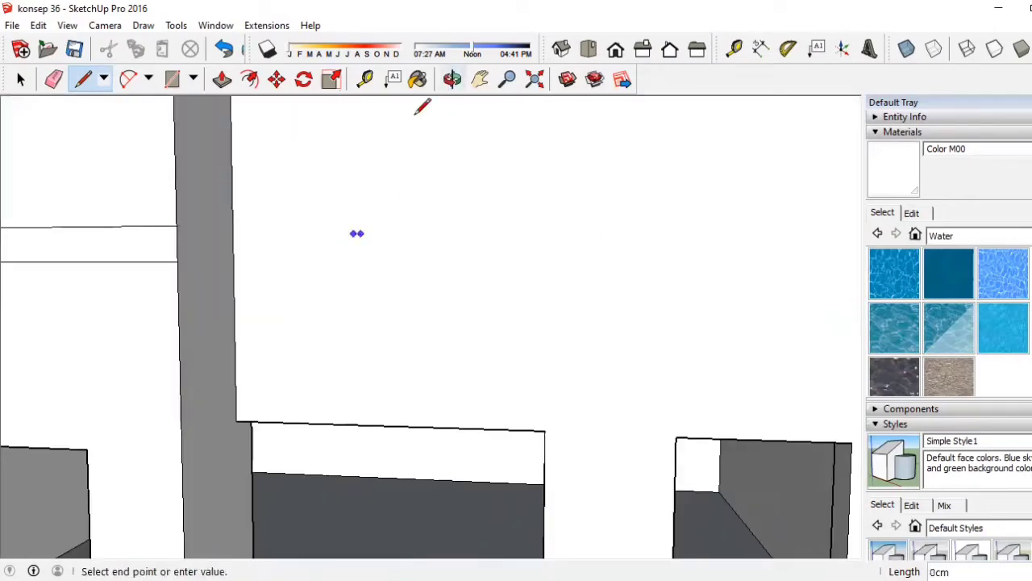
# Draw two edges across the pillar face continuing the band lines.
pyautogui.click(452, 79)
pyautogui.moveTo(313, 260); pyautogui.dragTo(261, 248)
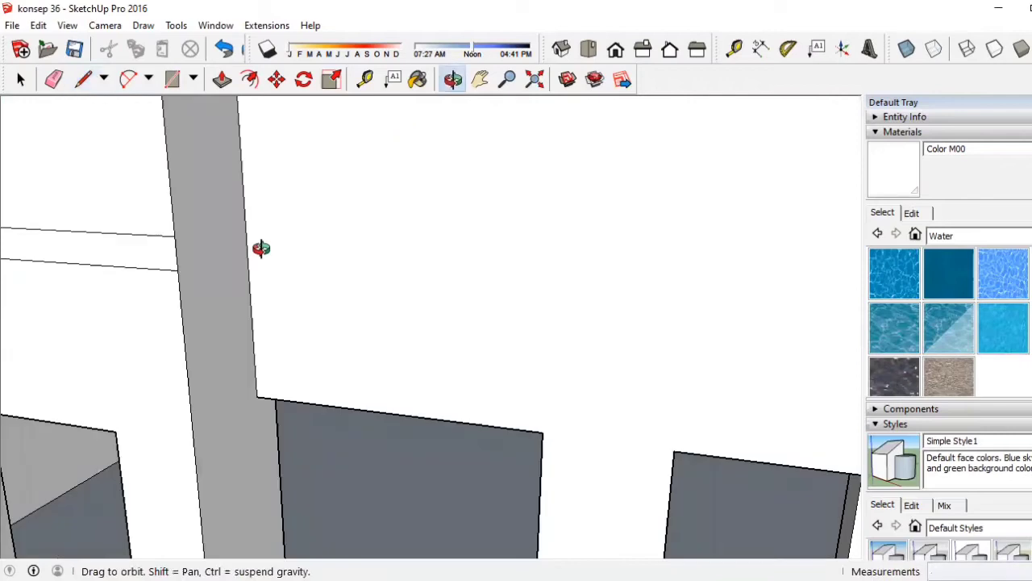
pyautogui.moveTo(191, 222); pyautogui.dragTo(279, 180)
pyautogui.press('l')
pyautogui.click(184, 231)
pyautogui.click(218, 244)
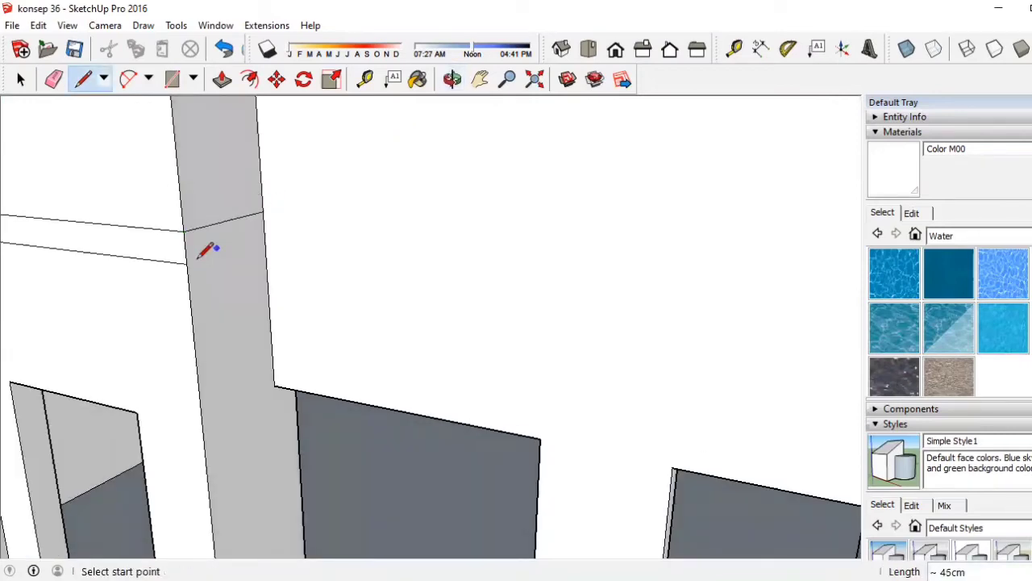
pyautogui.click(253, 213)
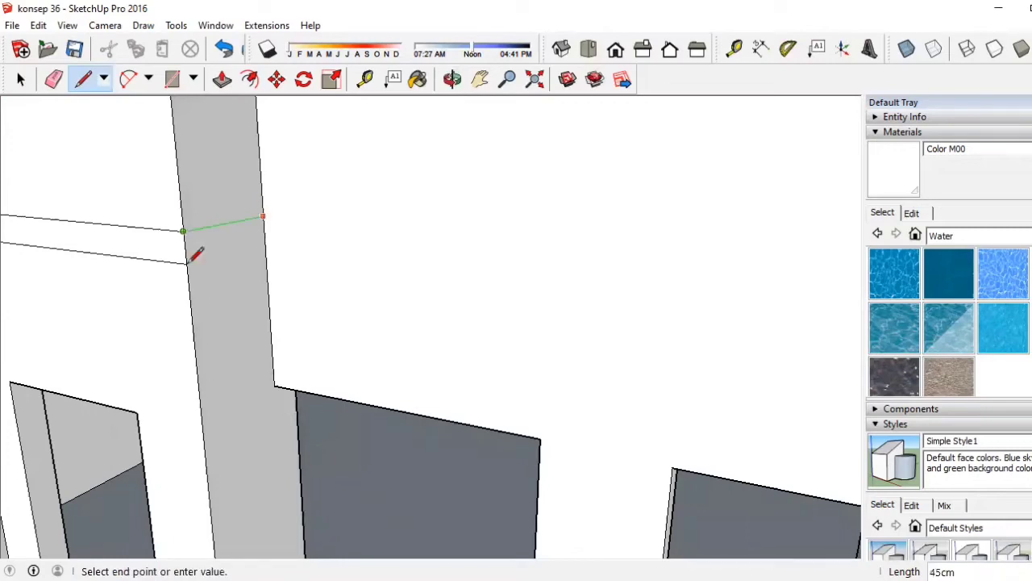
pyautogui.click(263, 217)
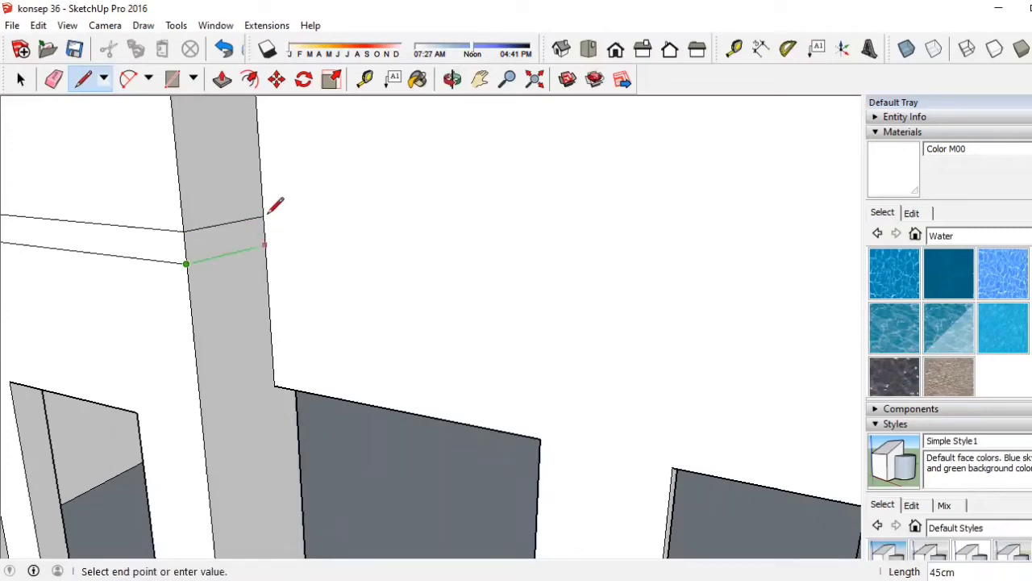
# Push the band strip out 100 cm, then repeat the same pull on the left band piece.
pyautogui.scroll(-4, 507, 268)
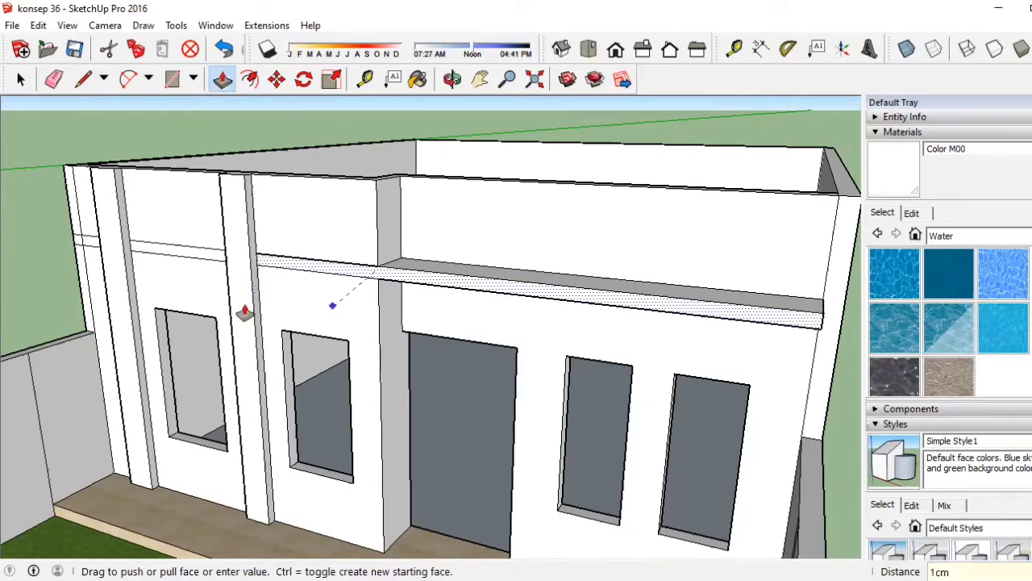
pyautogui.scroll(2, 212, 299)
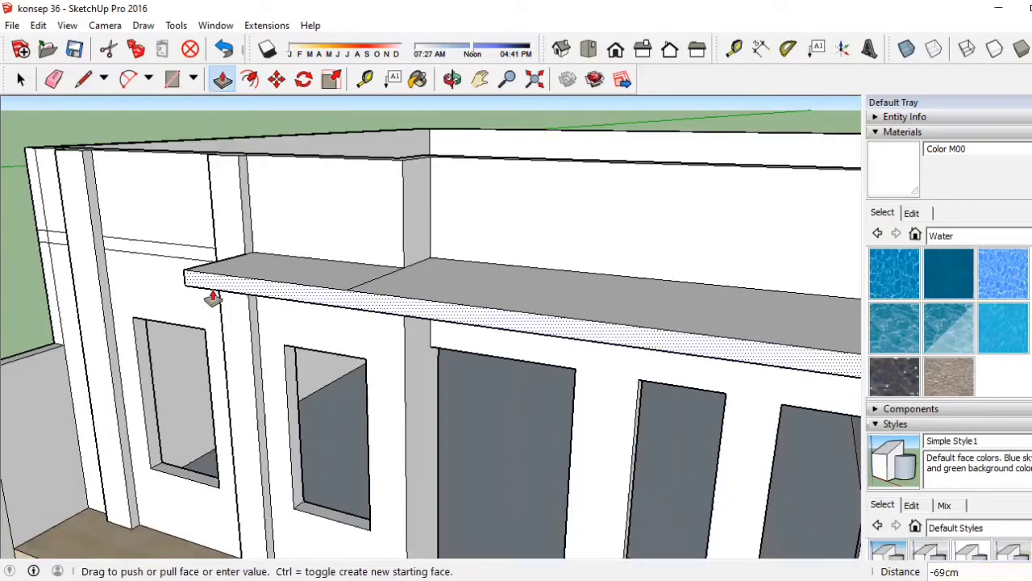
pyautogui.write('00')
pyautogui.press('Return')
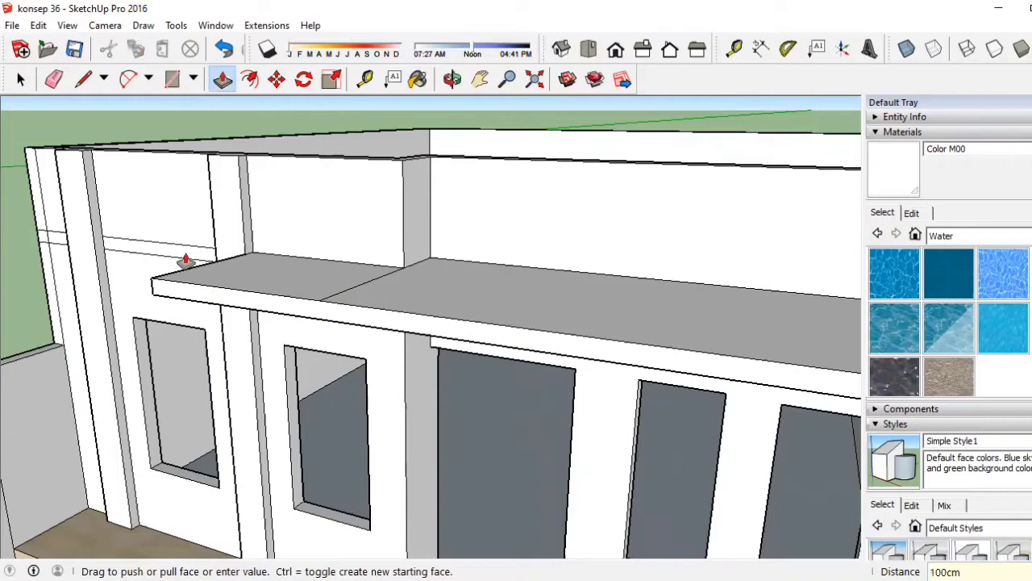
pyautogui.click(171, 261)
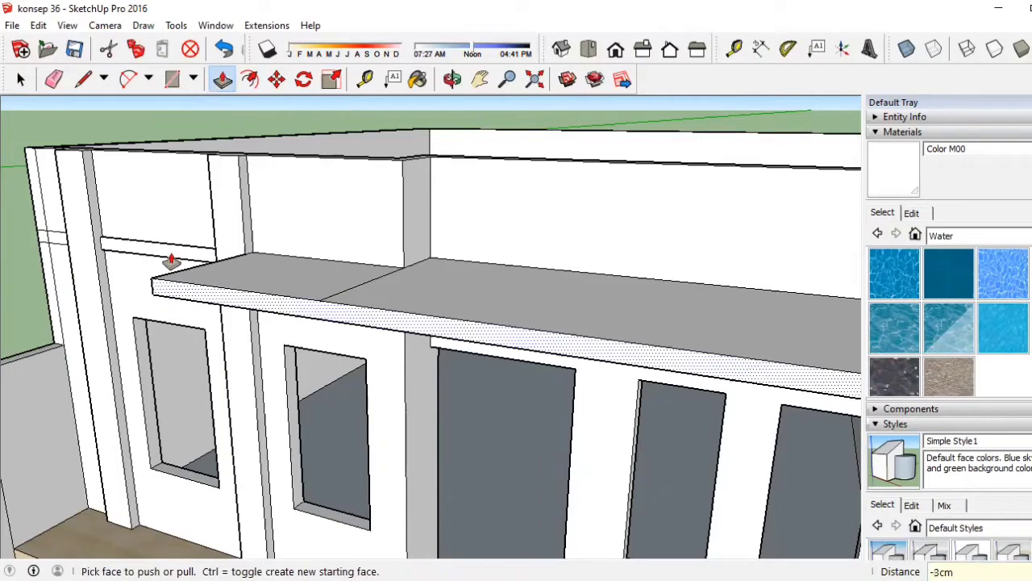
pyautogui.doubleClick(149, 289)
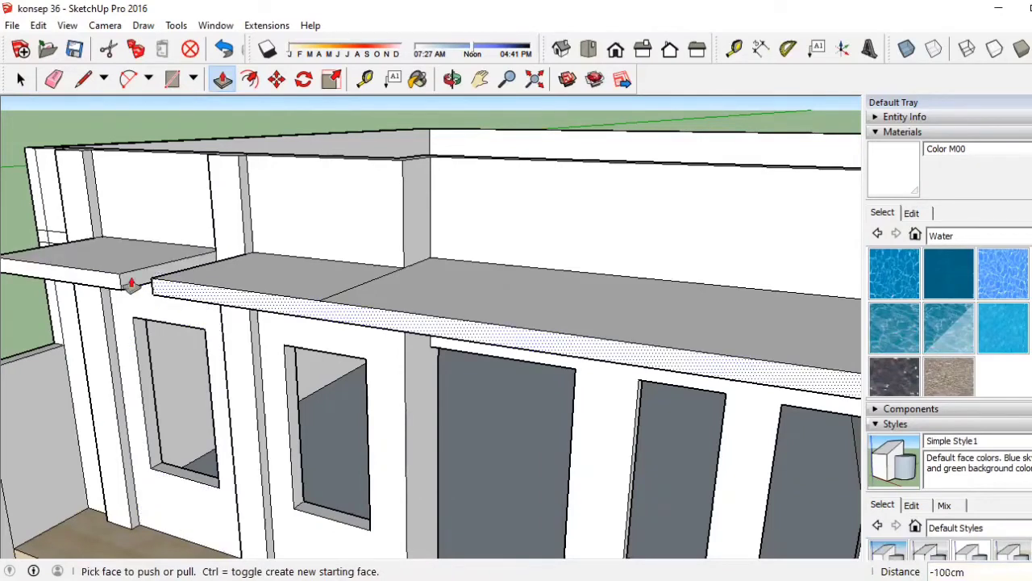
# Pull the slab end faces outward and set the left slab flush with the canopy.
pyautogui.scroll(2, 140, 275)
pyautogui.moveTo(171, 292)
pyautogui.mouseDown()
pyautogui.moveTo(203, 295)
pyautogui.moveTo(167, 287)
pyautogui.moveTo(274, 253)
pyautogui.moveTo(353, 298)
pyautogui.mouseUp()
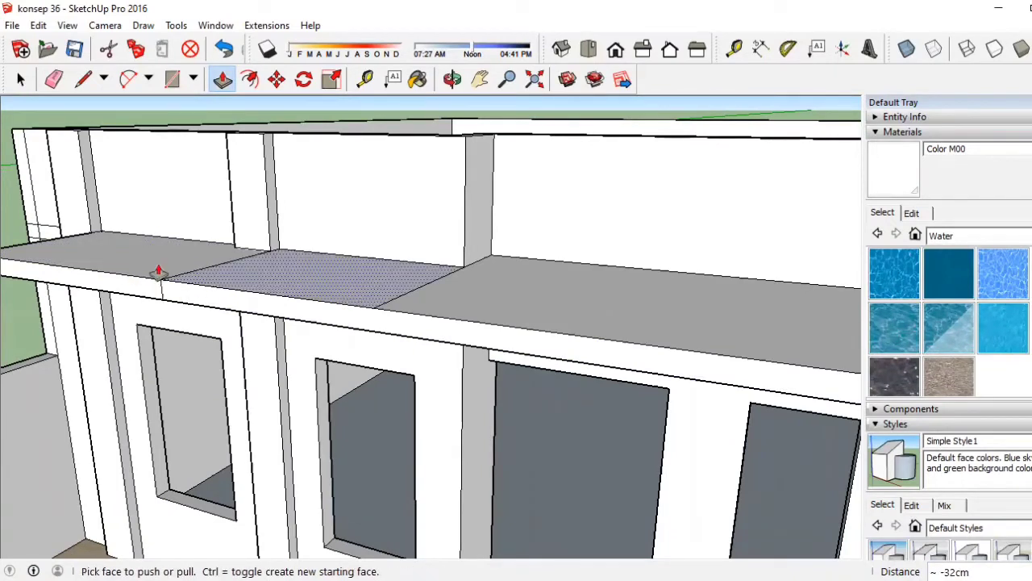
pyautogui.scroll(3, 148, 276)
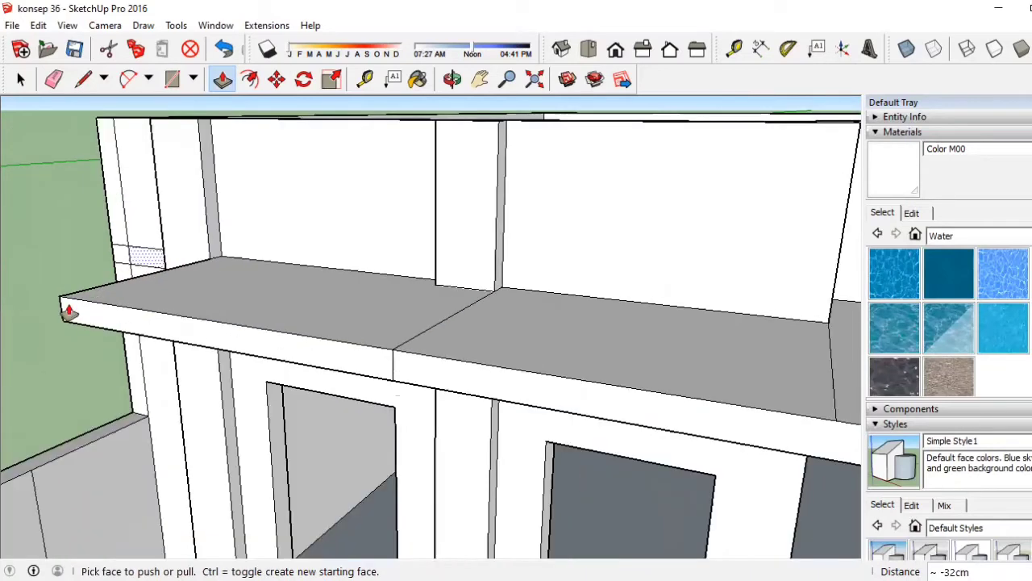
pyautogui.moveTo(68, 310); pyautogui.dragTo(111, 274)
pyautogui.click(452, 79)
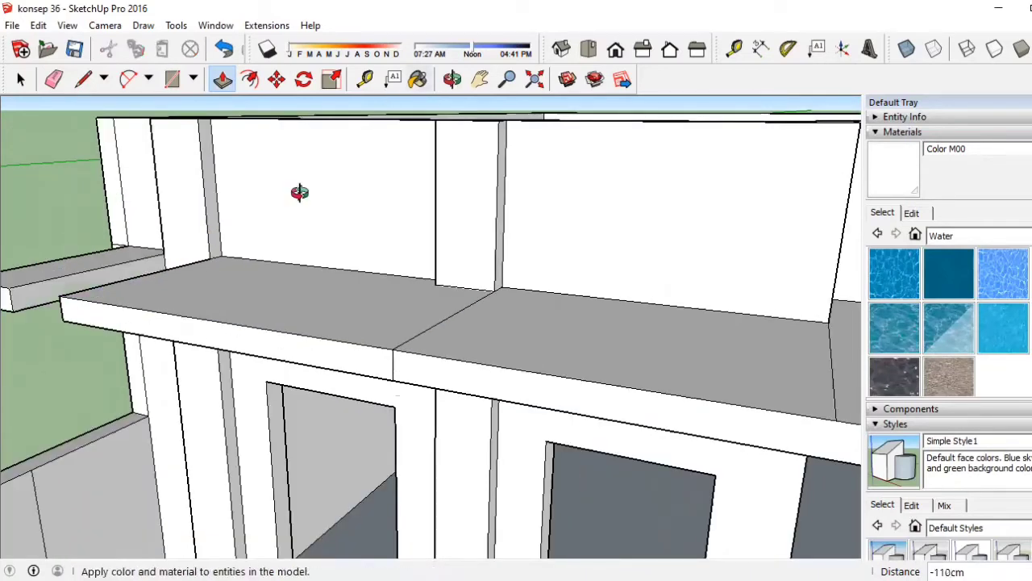
pyautogui.moveTo(470, 273); pyautogui.dragTo(201, 307)
pyautogui.moveTo(208, 307); pyautogui.dragTo(207, 304, button='middle')
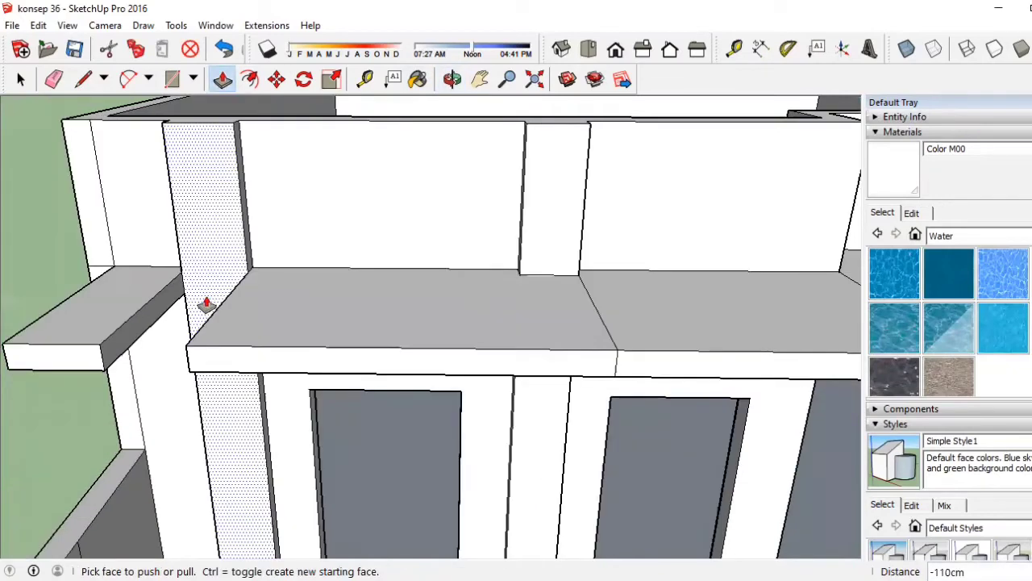
pyautogui.moveTo(185, 358)
pyautogui.mouseDown()
pyautogui.moveTo(204, 358)
pyautogui.moveTo(254, 276)
pyautogui.mouseUp()
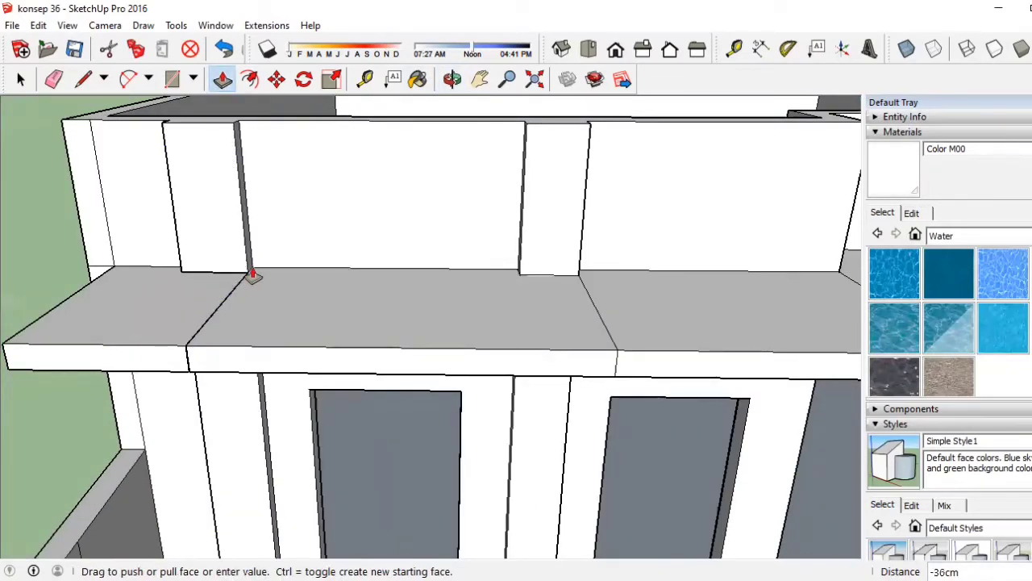
pyautogui.click(252, 276)
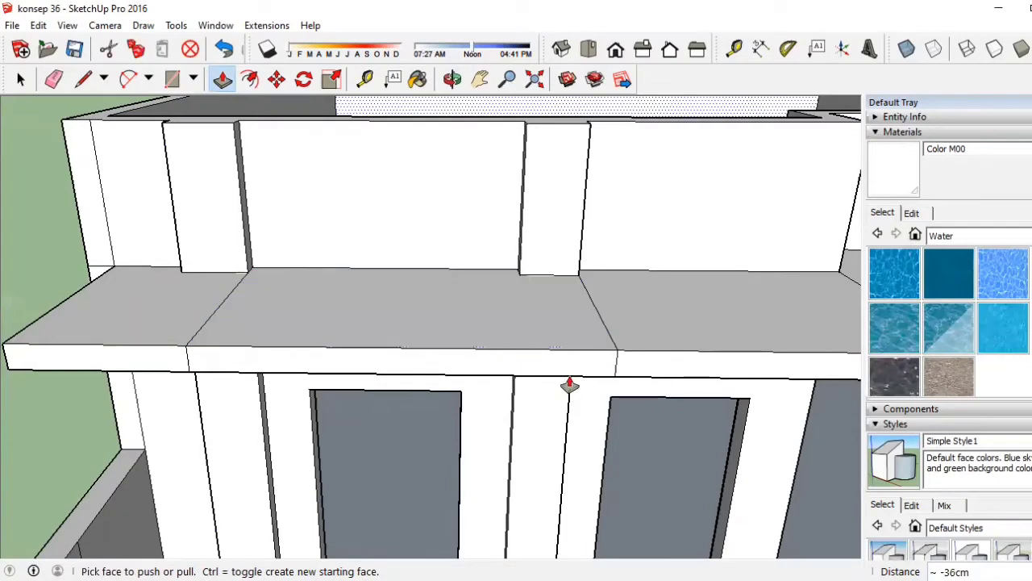
# Orbit around the house through high three-quarter, frontal, overhead and left-wall views.
pyautogui.click(452, 79)
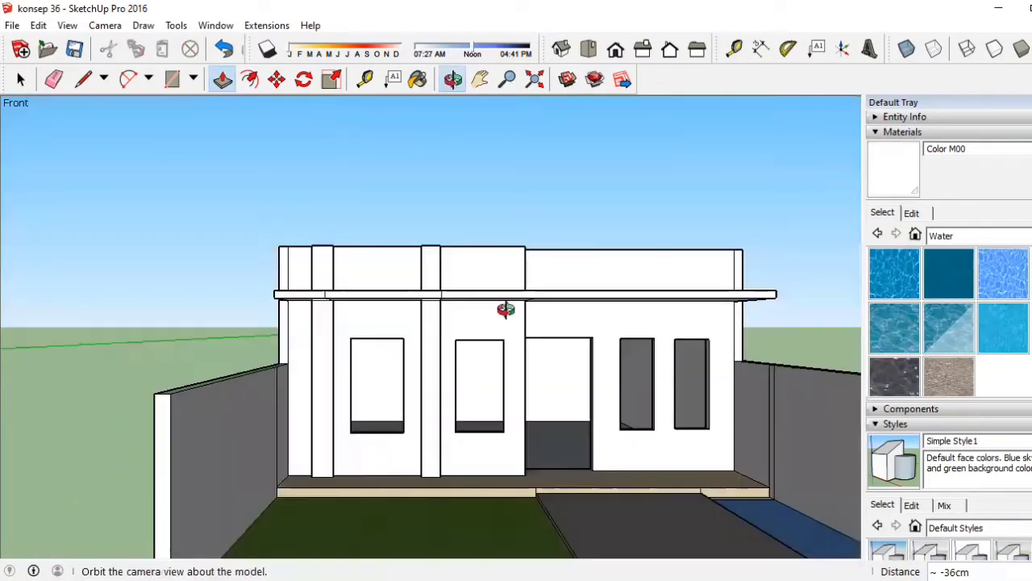
pyautogui.press('F4')
pyautogui.moveTo(422, 331)
pyautogui.mouseDown()
pyautogui.moveTo(403, 362)
pyautogui.moveTo(486, 282)
pyautogui.mouseUp()
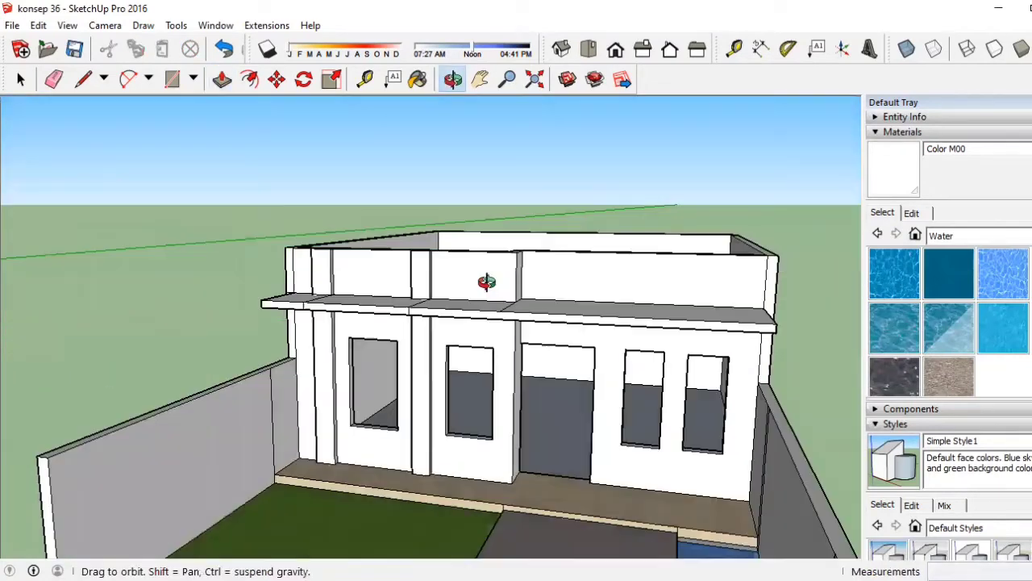
pyautogui.moveTo(465, 328); pyautogui.dragTo(465, 327)
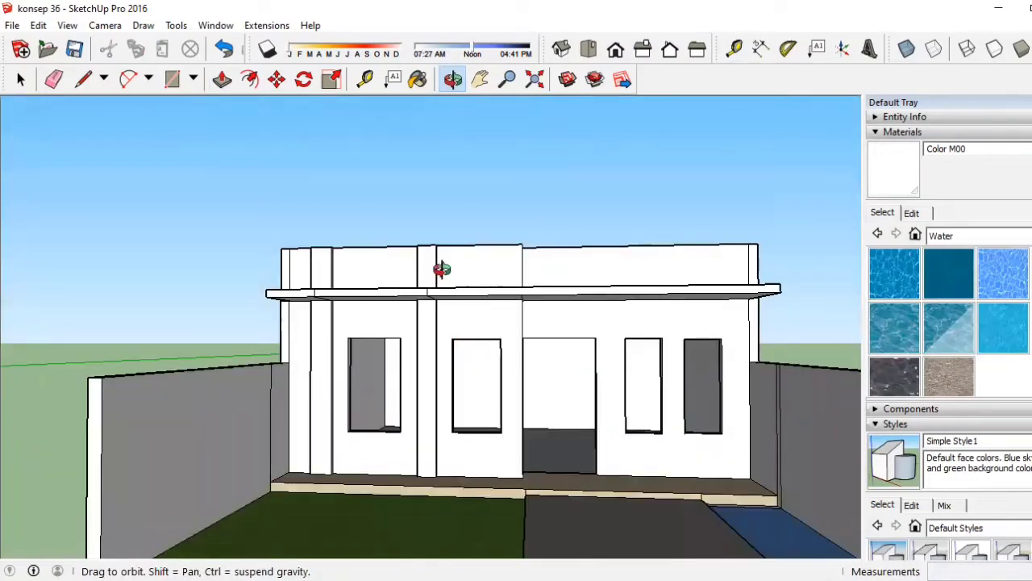
pyautogui.moveTo(443, 269); pyautogui.dragTo(516, 313)
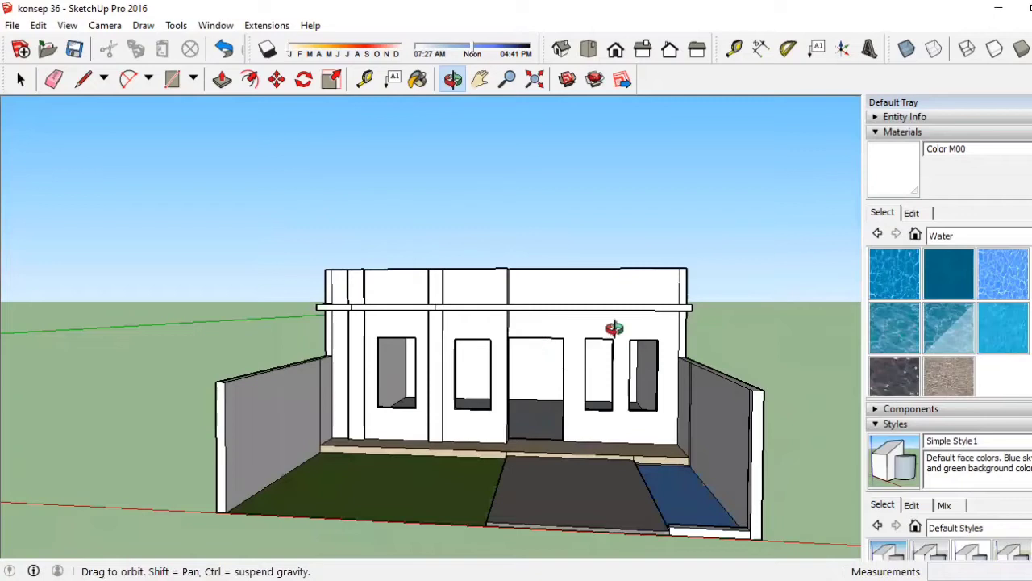
pyautogui.moveTo(610, 330); pyautogui.dragTo(534, 337)
pyautogui.scroll(5, 300, 359)
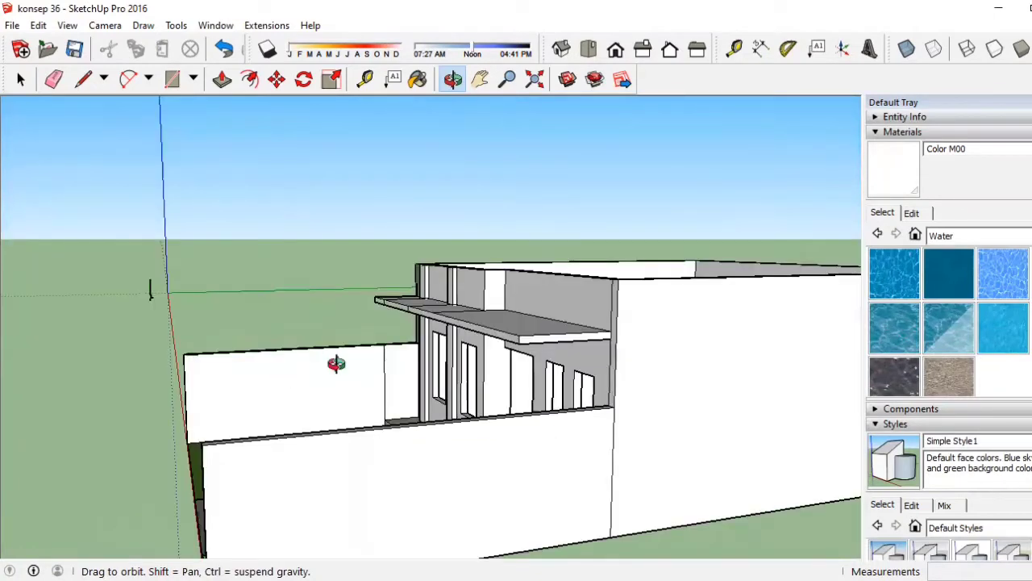
pyautogui.scroll(-5, 333, 363)
# Orbit to a right-side three-quarter view and zoom in level with the right wall's top edge.
pyautogui.moveTo(588, 374); pyautogui.dragTo(619, 357)
pyautogui.moveTo(687, 371); pyautogui.dragTo(701, 374)
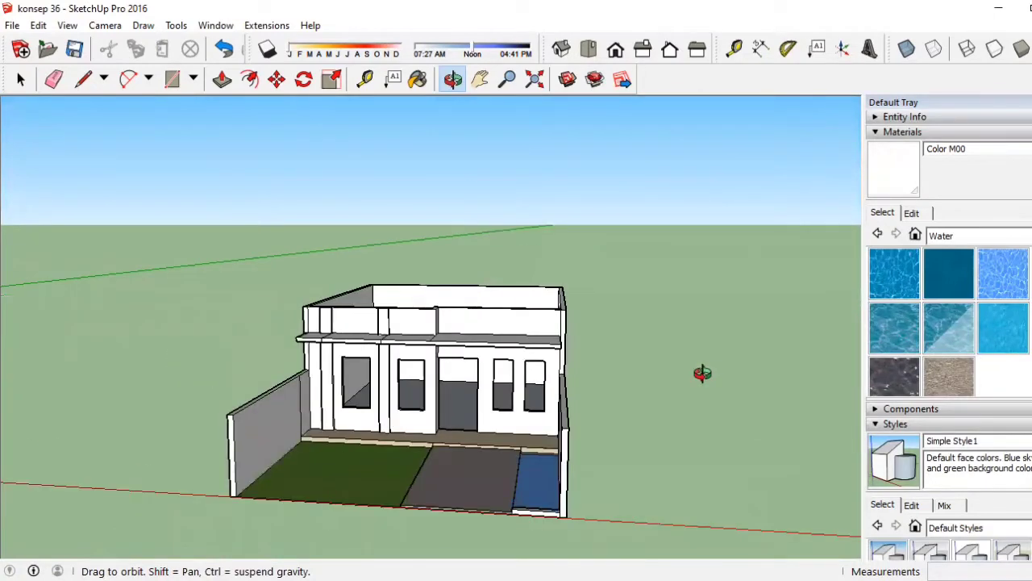
pyautogui.moveTo(533, 350); pyautogui.dragTo(637, 310)
pyautogui.scroll(2, 649, 300)
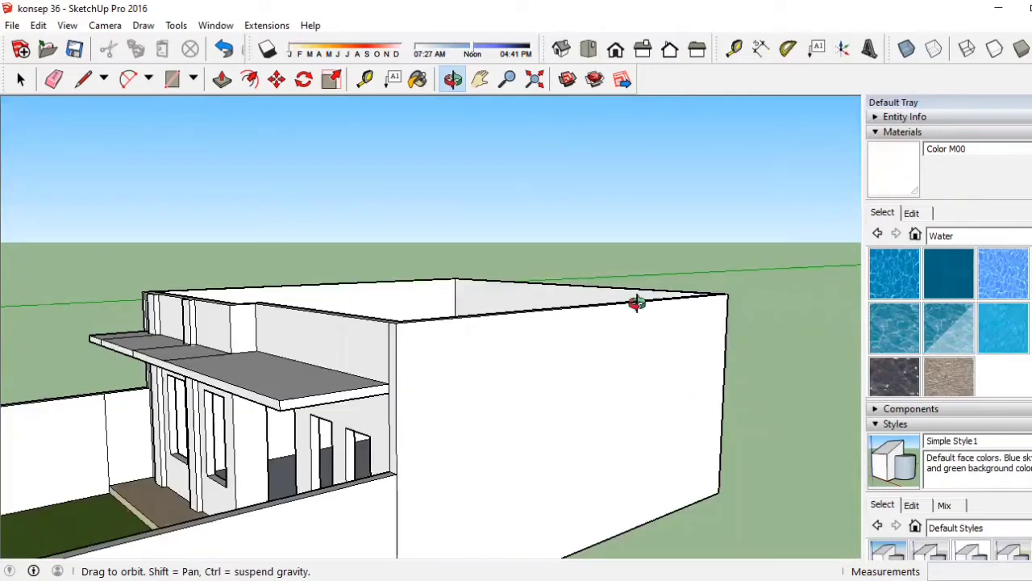
pyautogui.scroll(2, 629, 304)
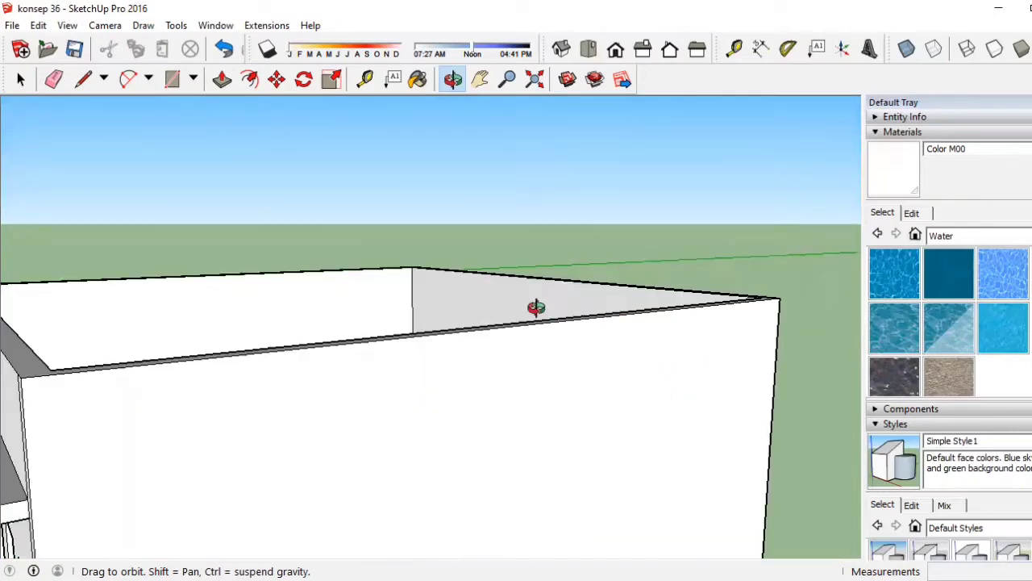
pyautogui.scroll(-2, 484, 313)
pyautogui.moveTo(403, 318); pyautogui.dragTo(345, 95)
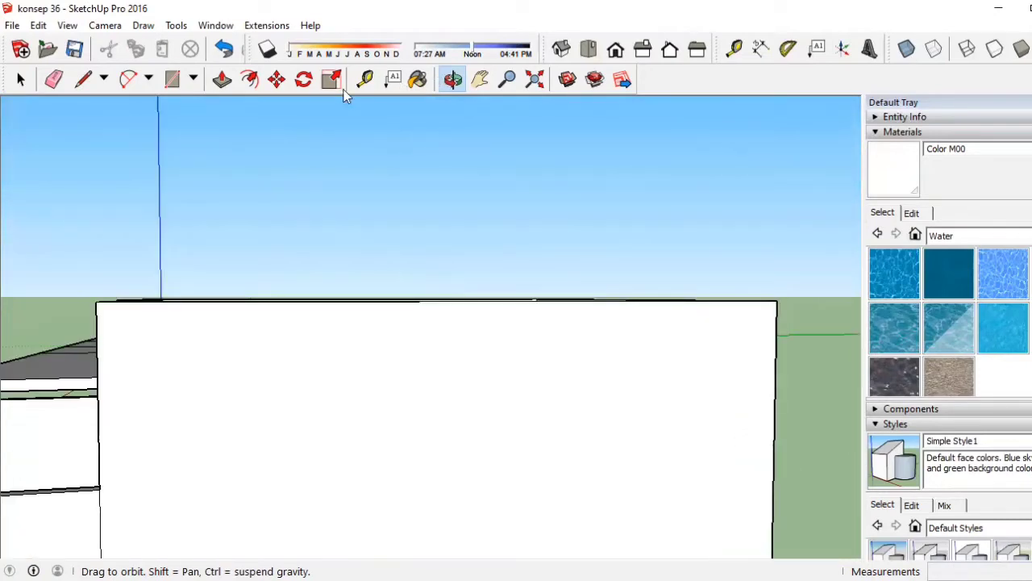
# Set a 30° protractor guide at one wall corner, then undo a first left-corner attempt.
pyautogui.click(786, 54)
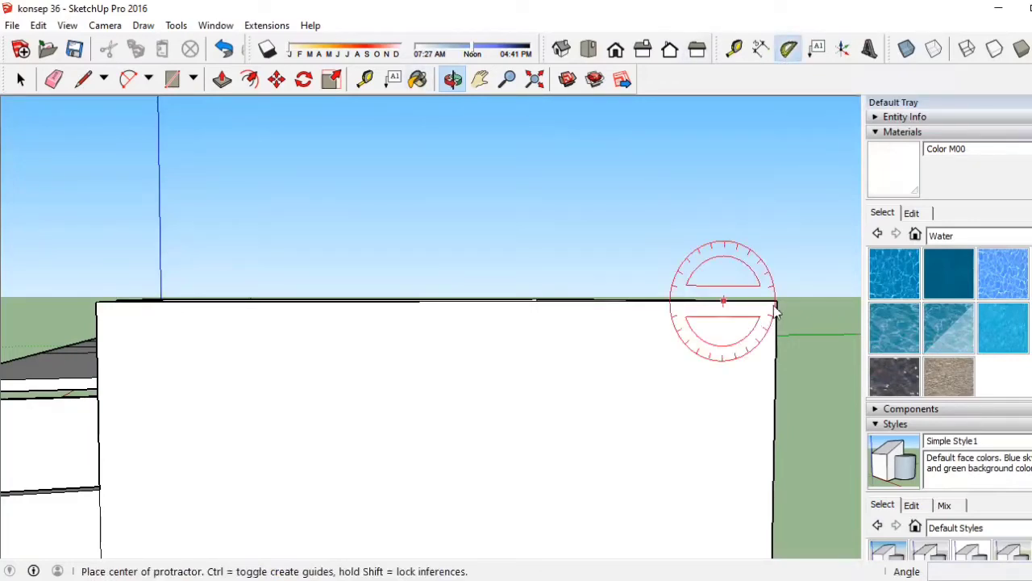
pyautogui.click(731, 287)
pyautogui.write('30')
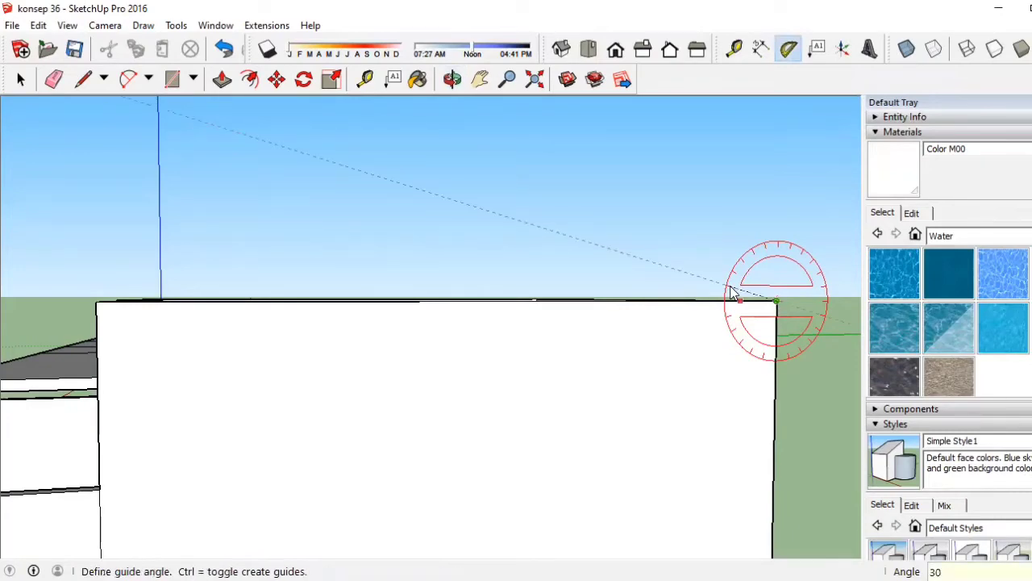
pyautogui.click(731, 292)
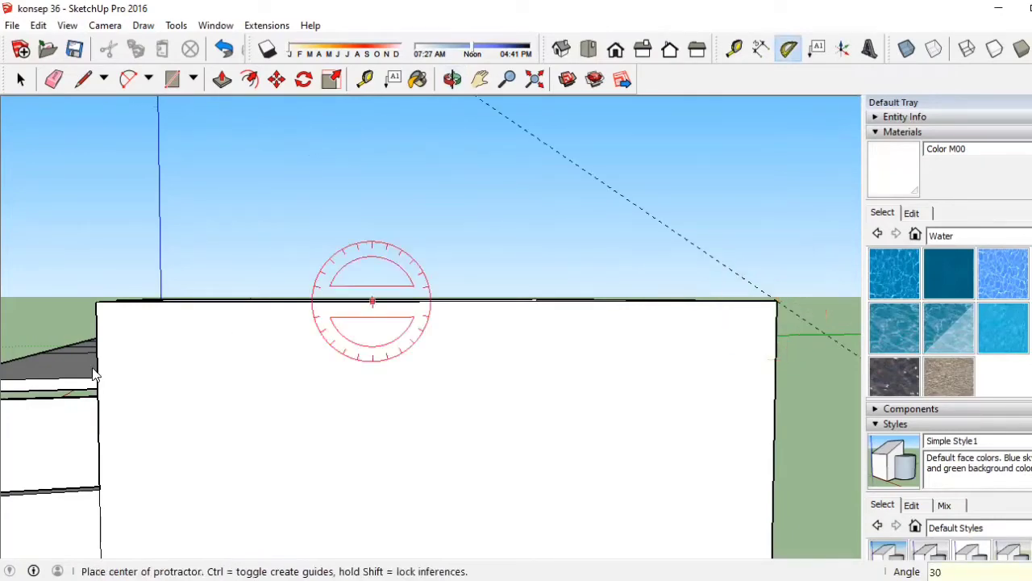
pyautogui.click(96, 302)
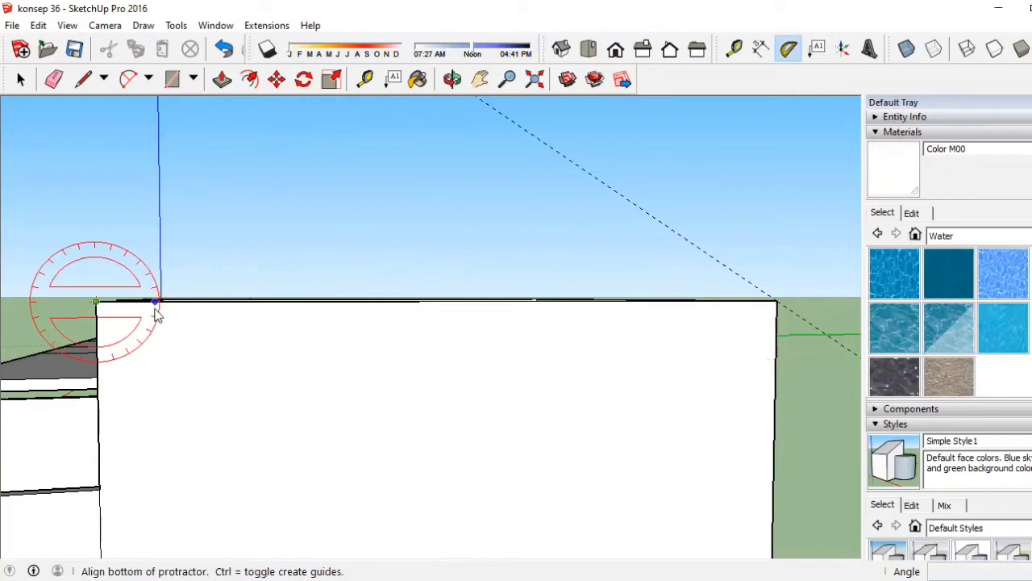
pyautogui.click(195, 275)
pyautogui.write('0')
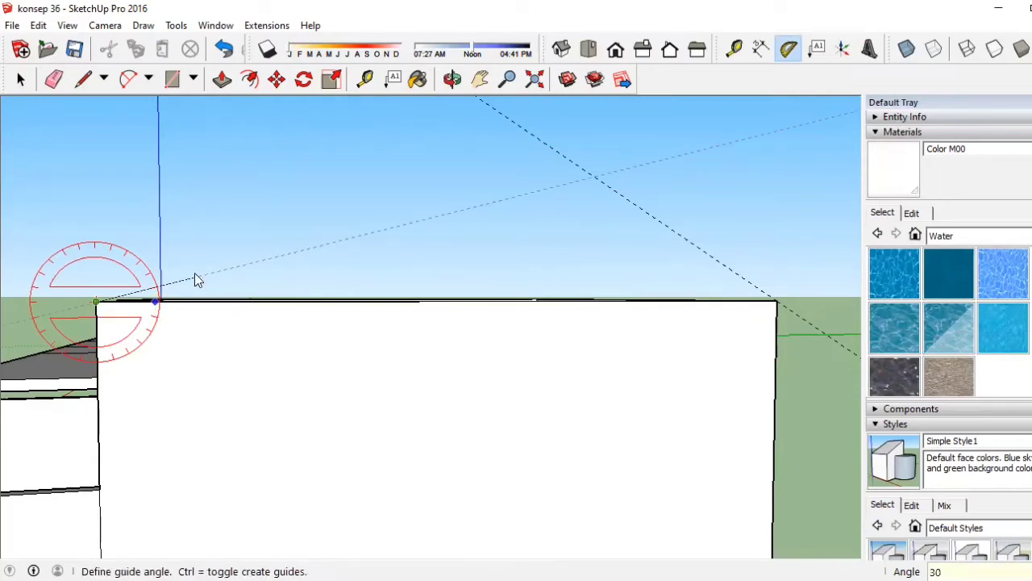
pyautogui.press('Return')
pyautogui.hotkey('ctrl', 'z')
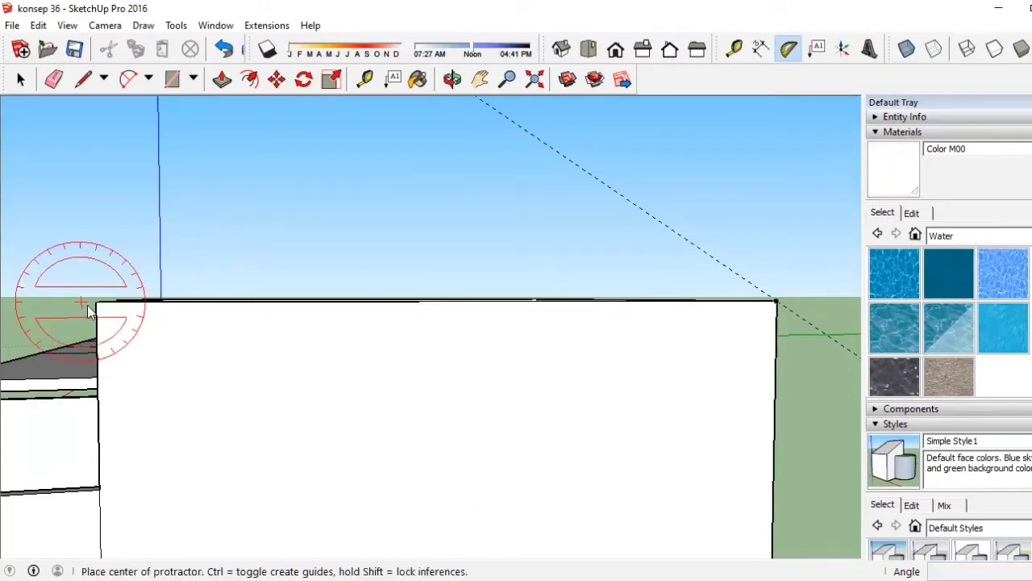
# Place a 30° guide from the wall's top-left corner, based along the top edge.
pyautogui.click(96, 302)
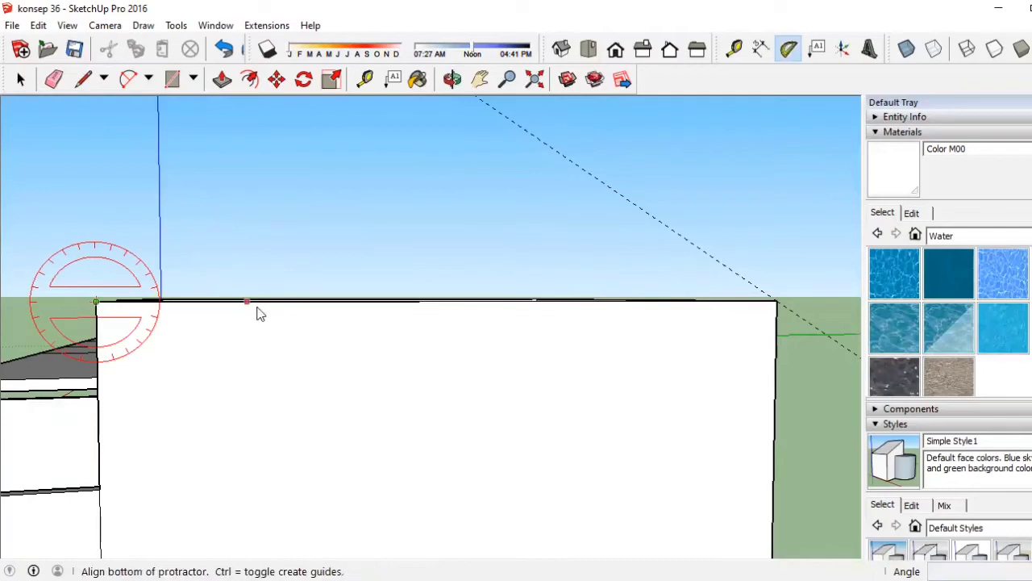
pyautogui.click(776, 304)
pyautogui.write('3')
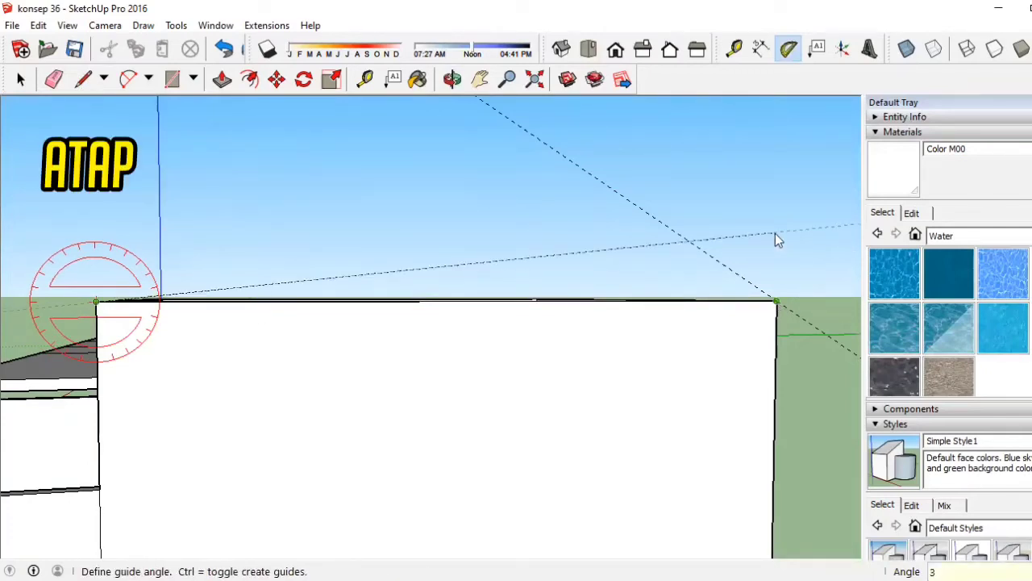
pyautogui.write('0')
pyautogui.press('Return')
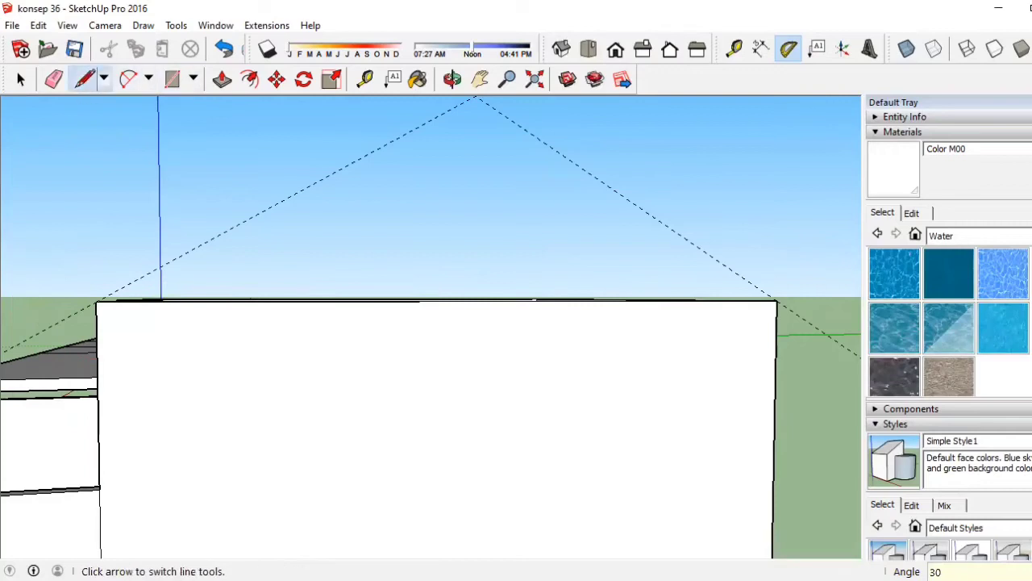
# Trace the gable triangle from both wall corners to the guide crossing and paint it Color M00.
pyautogui.click(83, 78)
pyautogui.moveTo(121, 242); pyautogui.dragTo(129, 291, button='middle')
pyautogui.click(106, 307)
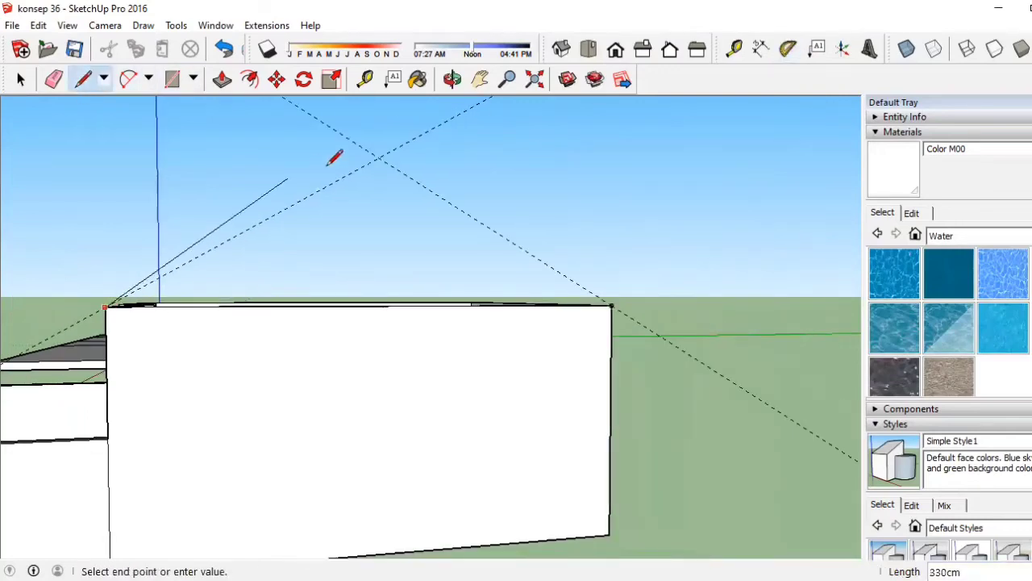
pyautogui.click(378, 156)
pyautogui.click(612, 306)
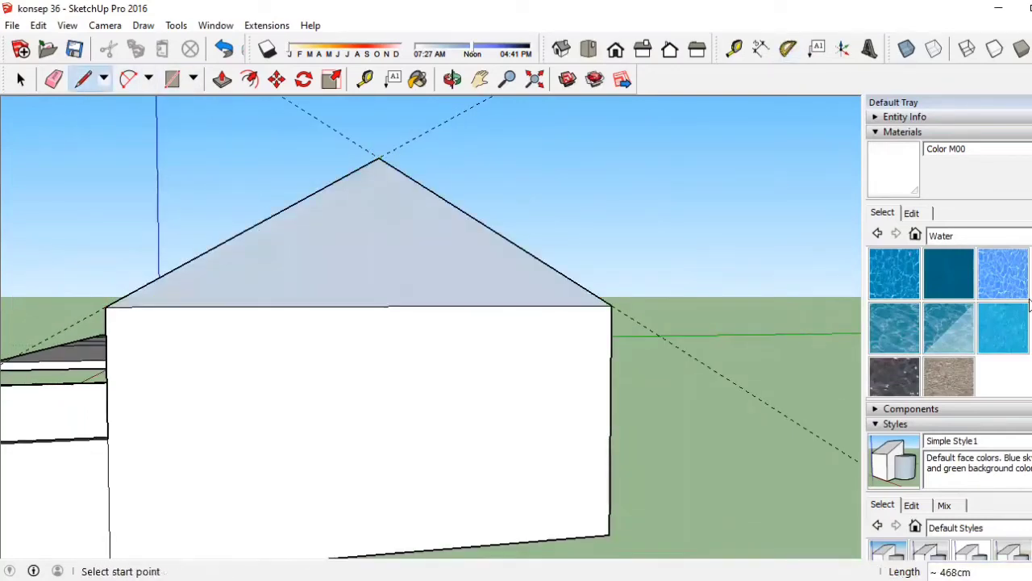
pyautogui.click(907, 179)
pyautogui.click(426, 246)
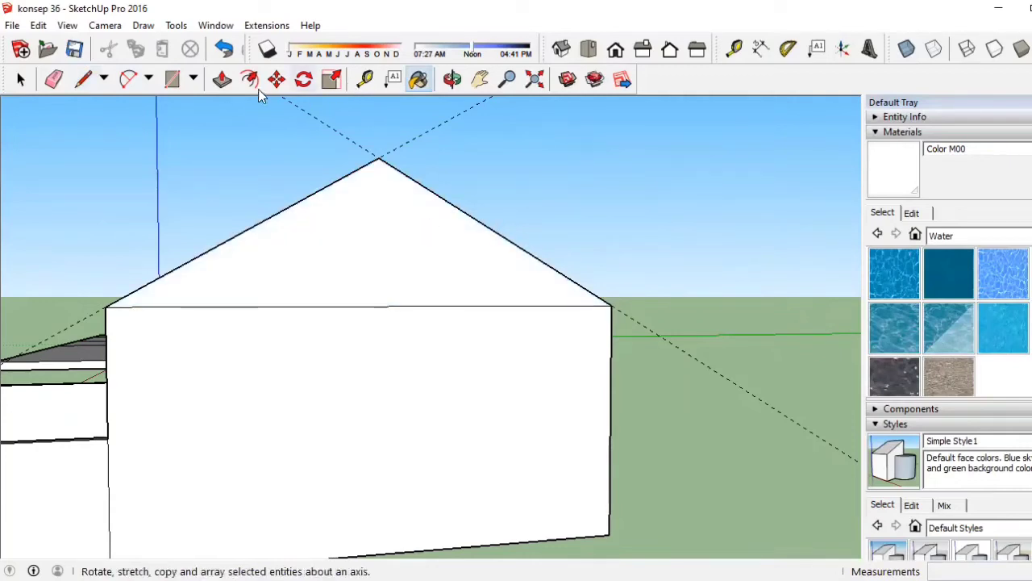
# Extrude the gable face across the full length of the house into a pitched roof.
pyautogui.click(452, 79)
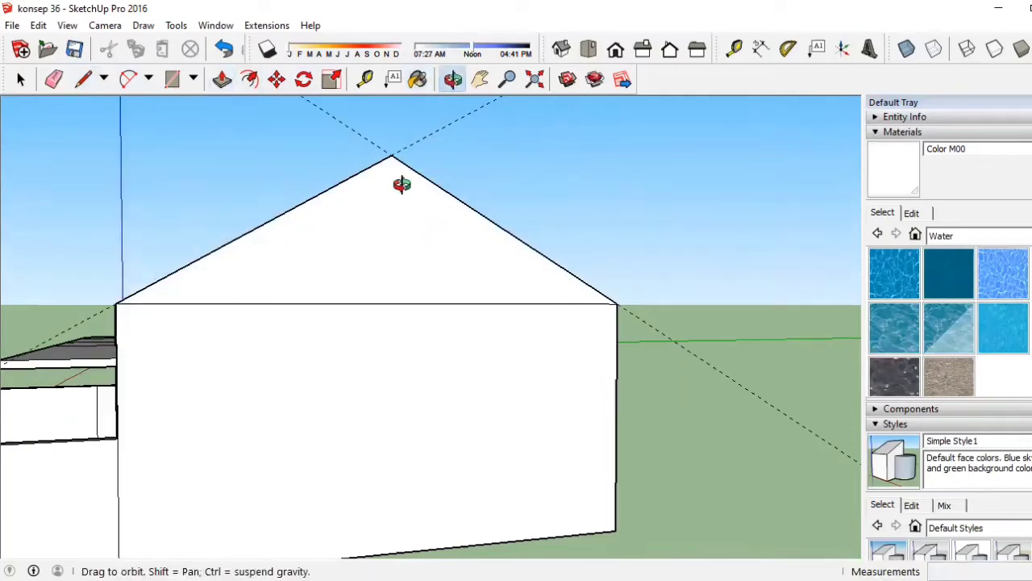
pyautogui.moveTo(398, 183); pyautogui.dragTo(588, 223)
pyautogui.press('p')
pyautogui.click(576, 242)
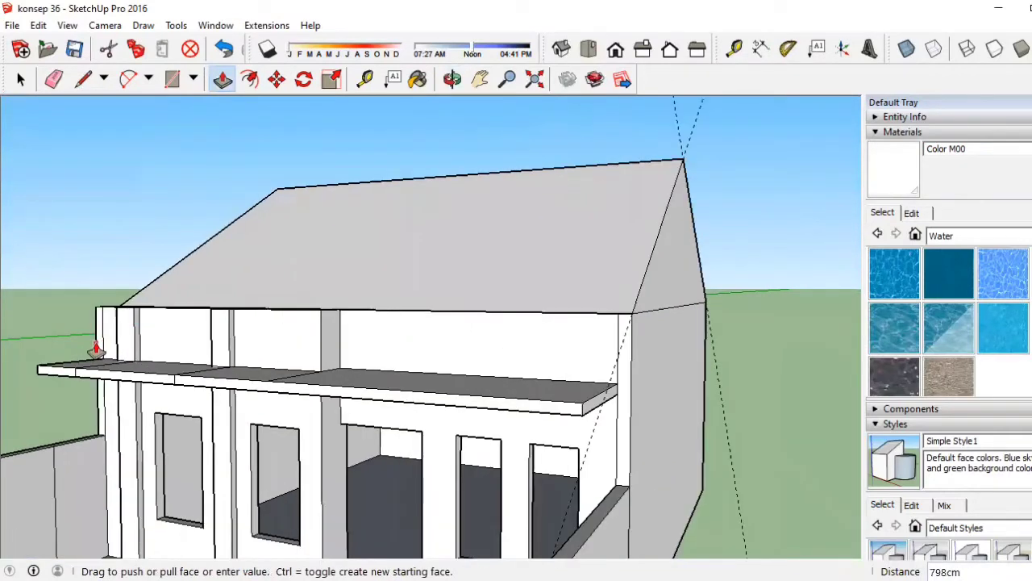
pyautogui.click(187, 290)
pyautogui.click(452, 79)
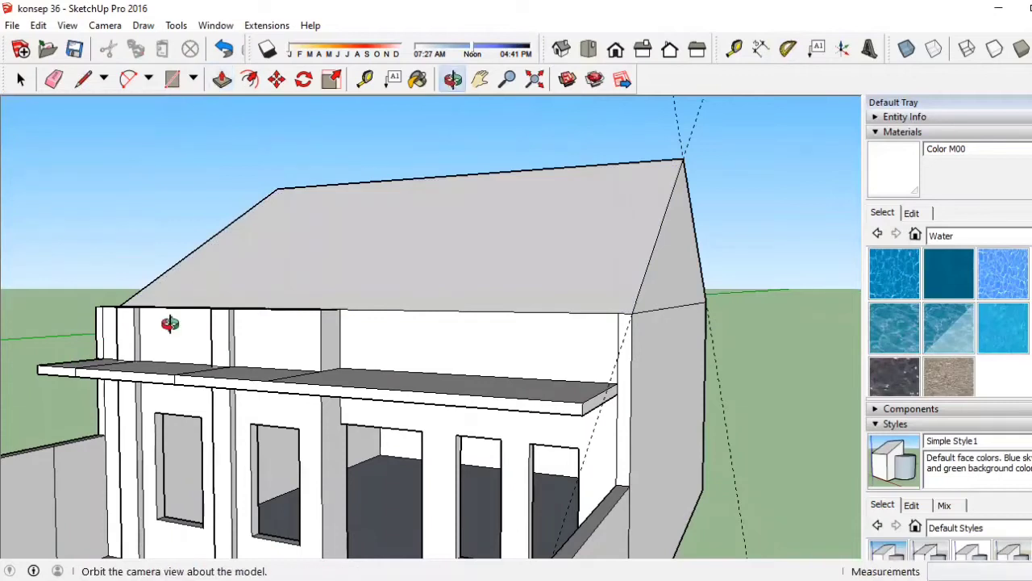
pyautogui.moveTo(317, 311)
pyautogui.mouseDown()
pyautogui.moveTo(570, 297)
pyautogui.moveTo(543, 420)
pyautogui.moveTo(251, 353)
pyautogui.moveTo(241, 317)
pyautogui.moveTo(296, 283)
pyautogui.moveTo(467, 356)
pyautogui.moveTo(412, 369)
pyautogui.moveTo(364, 334)
pyautogui.moveTo(360, 312)
pyautogui.moveTo(252, 152)
pyautogui.mouseUp()
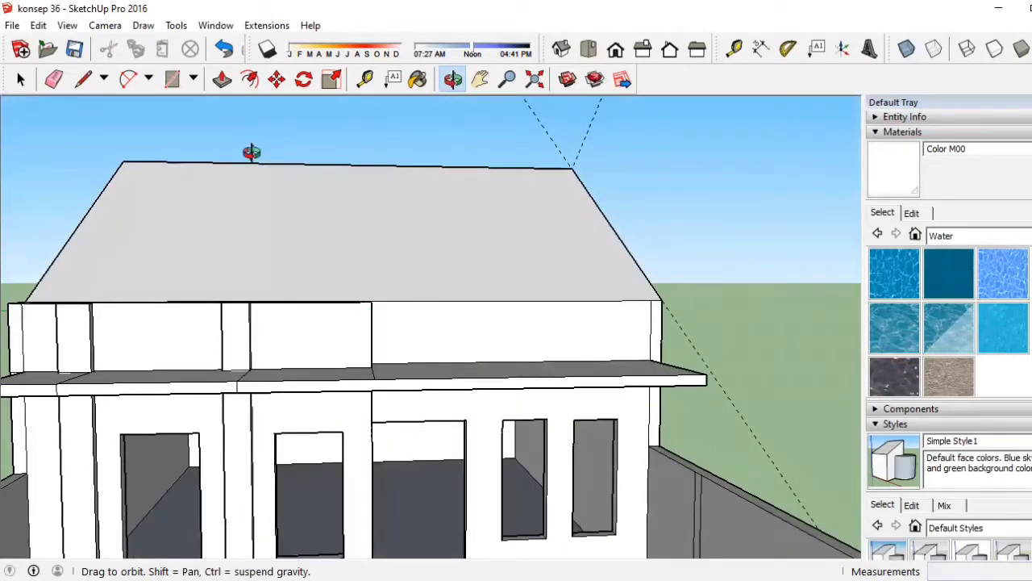
pyautogui.click(222, 78)
# Pull the roof face up 54 cm and push the small wall face out 15 cm.
pyautogui.moveTo(221, 230); pyautogui.dragTo(223, 204)
pyautogui.scroll(5, 354, 323)
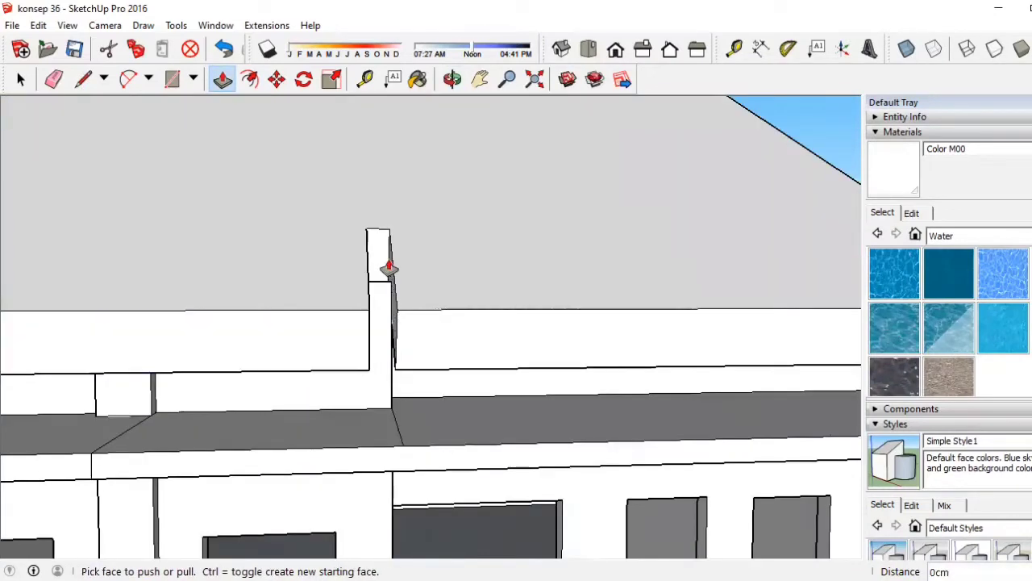
pyautogui.moveTo(388, 268); pyautogui.dragTo(362, 307)
pyautogui.scroll(-5, 528, 343)
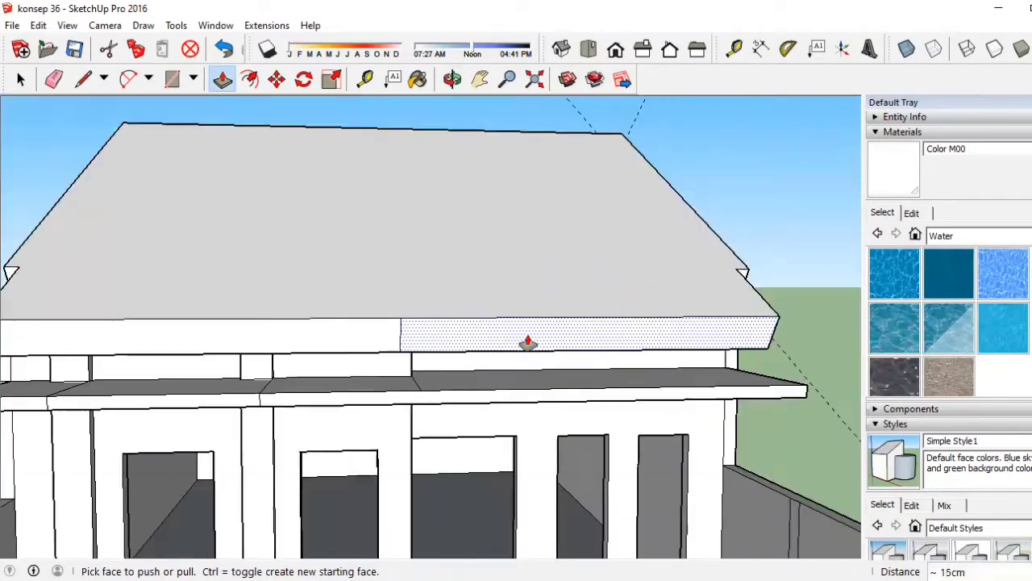
pyautogui.scroll(-5, 233, 299)
pyautogui.scroll(5, 231, 304)
# Extend the small face on the left wall by 15 cm.
pyautogui.moveTo(231, 304)
pyautogui.mouseDown()
pyautogui.moveTo(248, 458)
pyautogui.moveTo(249, 428)
pyautogui.mouseUp()
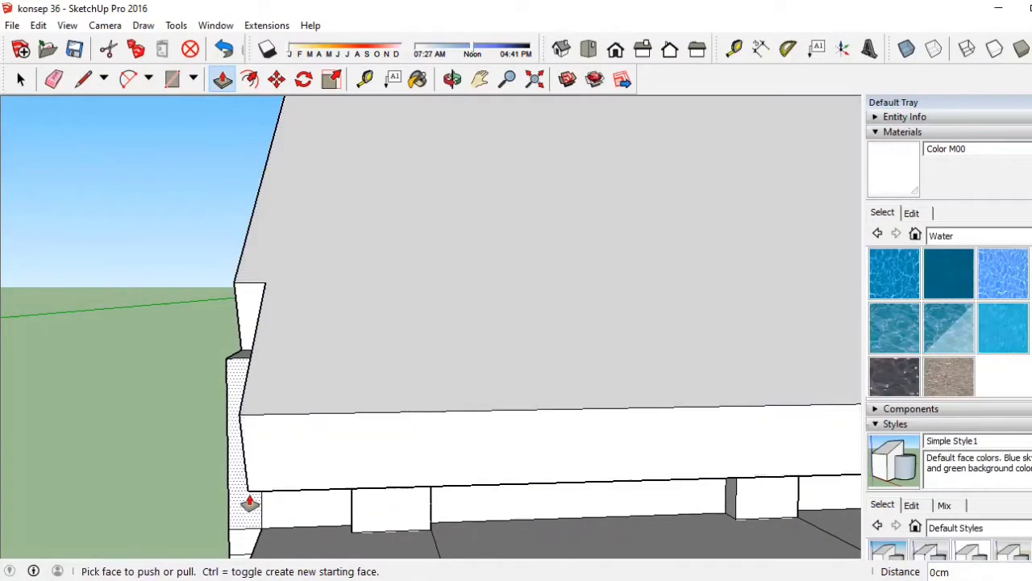
pyautogui.scroll(-3, 318, 346)
pyautogui.scroll(3, 342, 334)
pyautogui.moveTo(341, 334); pyautogui.dragTo(332, 473)
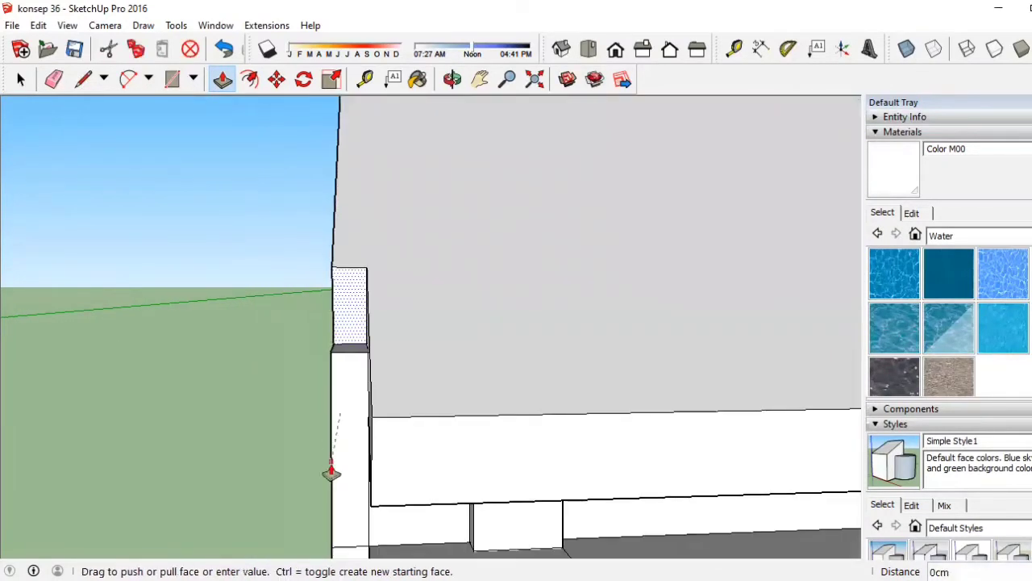
pyautogui.moveTo(362, 511); pyautogui.dragTo(336, 406, button='middle')
pyautogui.click(333, 406)
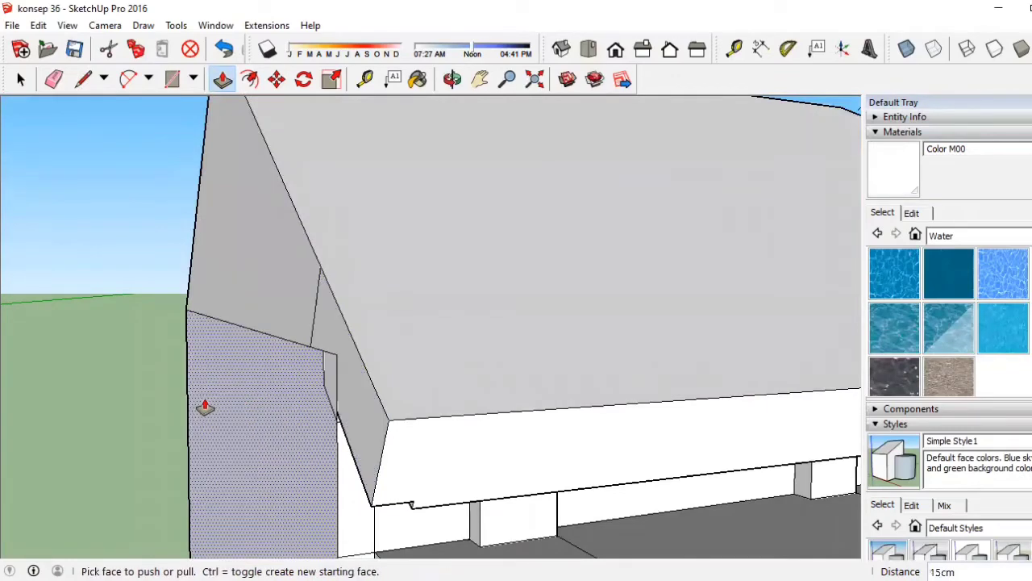
pyautogui.scroll(-5, 203, 411)
pyautogui.scroll(1, 173, 396)
pyautogui.scroll(4, 251, 407)
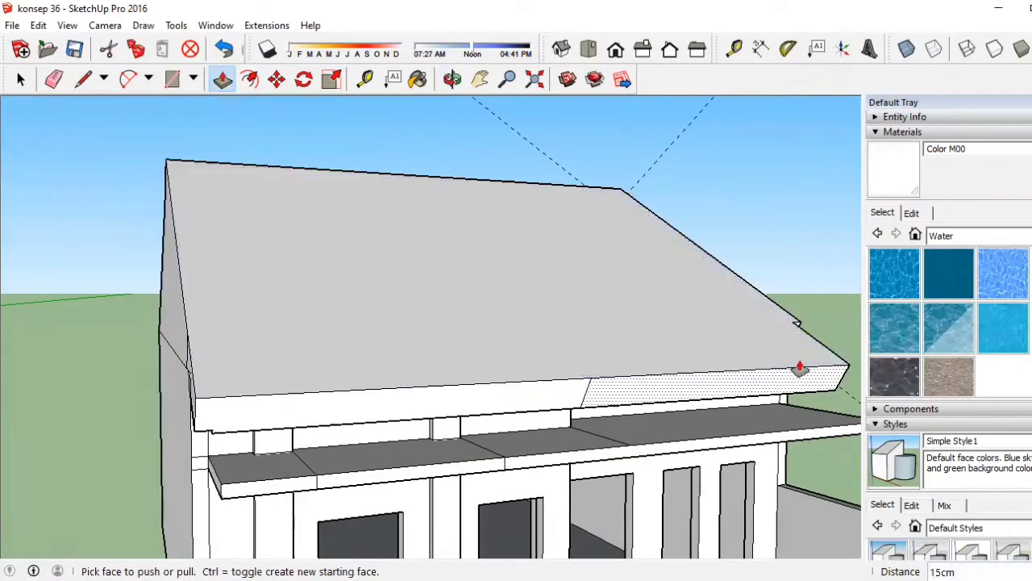
# Push away the small fascia protrusion and erase the leftover roof-edge segment.
pyautogui.moveTo(638, 254); pyautogui.dragTo(584, 391, button='middle')
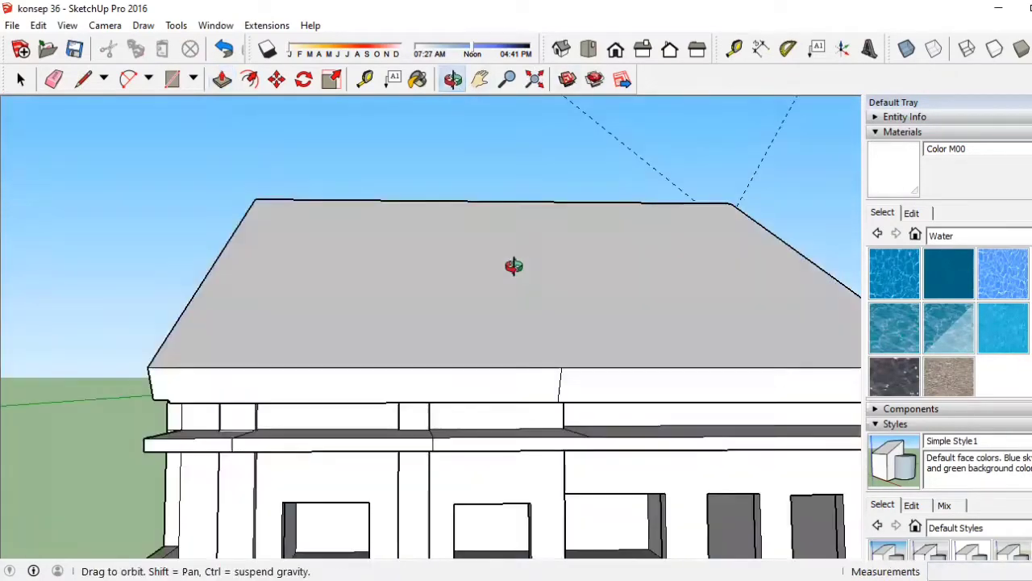
pyautogui.click(589, 367)
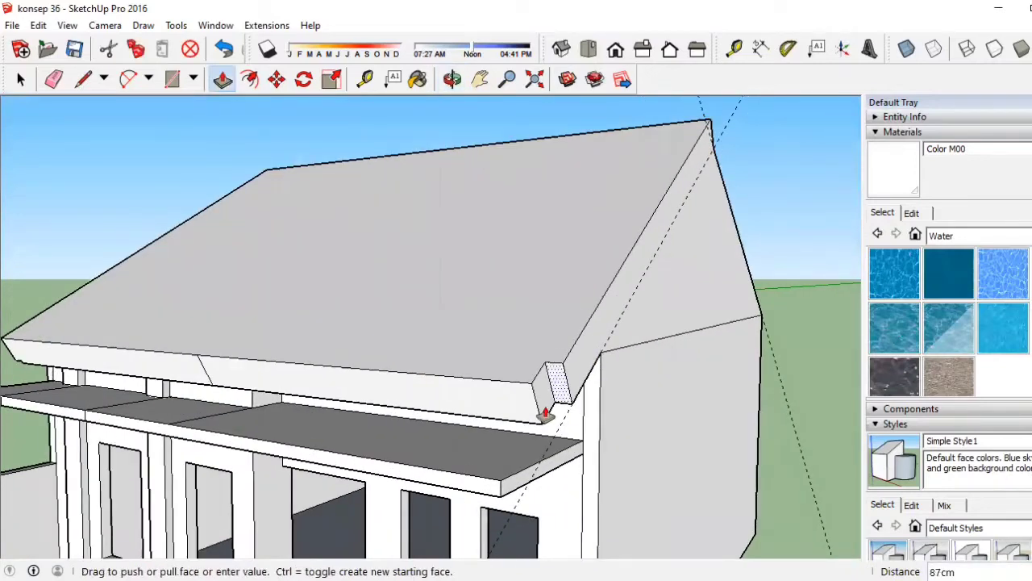
pyautogui.click(540, 422)
pyautogui.press('e')
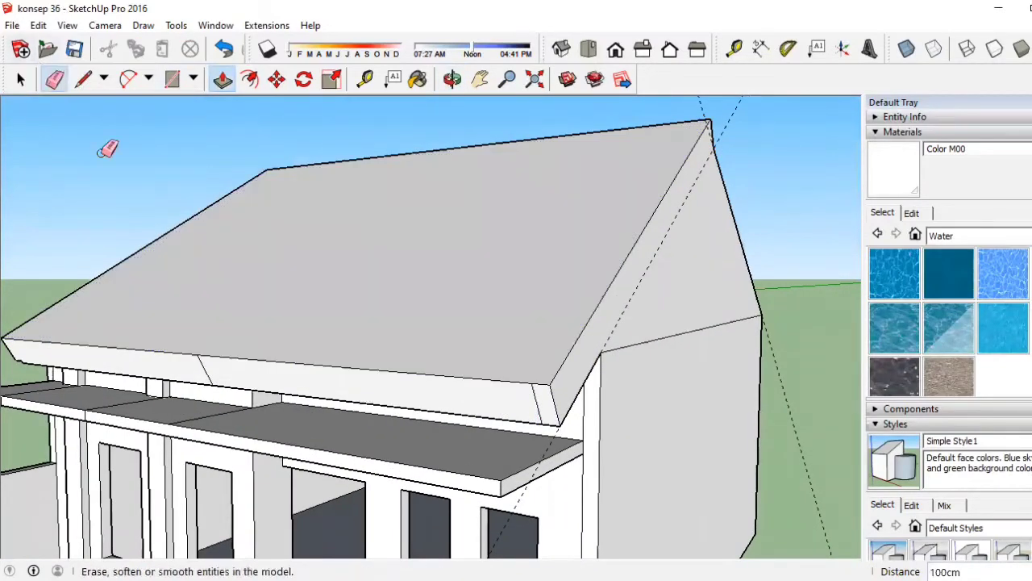
pyautogui.moveTo(200, 348); pyautogui.dragTo(331, 393)
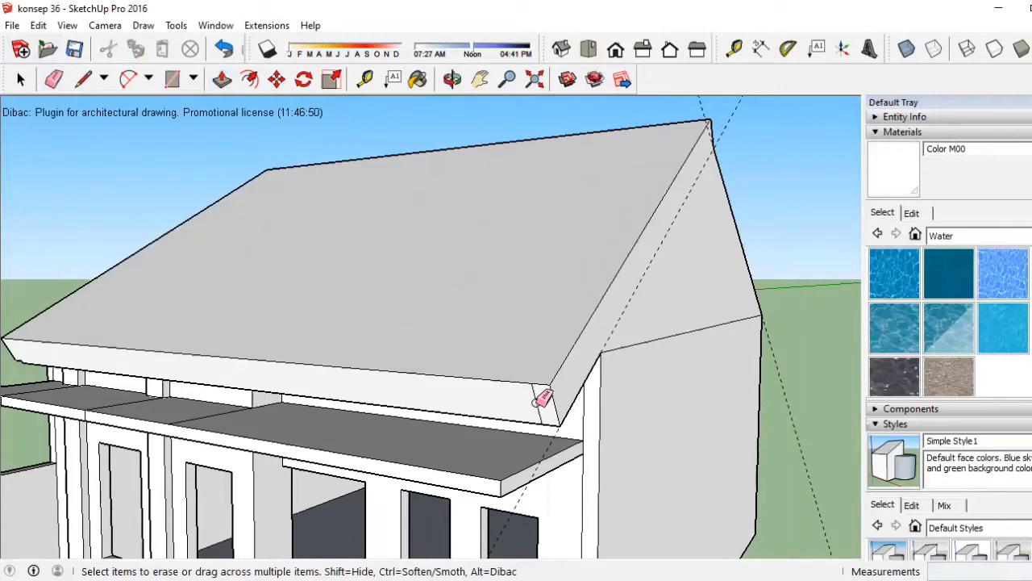
pyautogui.moveTo(543, 396)
pyautogui.mouseDown(button='middle')
pyautogui.moveTo(627, 362)
pyautogui.moveTo(254, 351)
pyautogui.mouseUp(button='middle')
pyautogui.scroll(3, 254, 351)
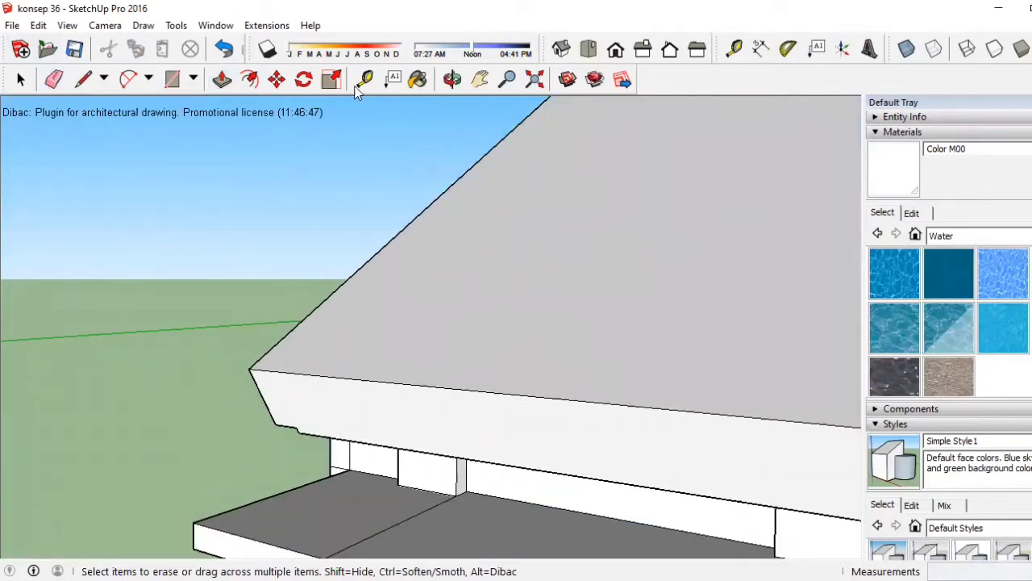
pyautogui.click(453, 79)
pyautogui.moveTo(514, 365); pyautogui.dragTo(436, 295, button='middle')
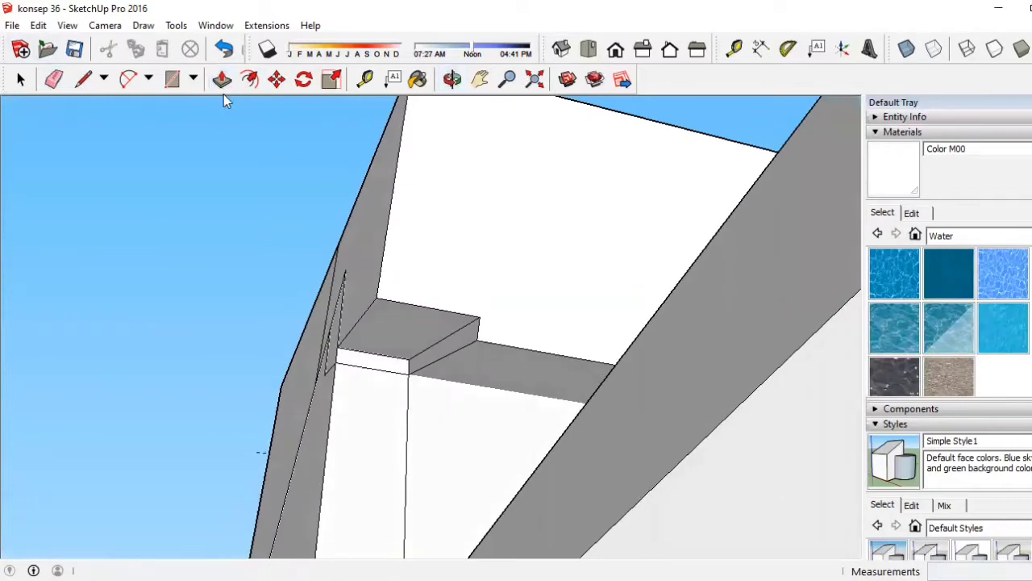
# Push the protruding ledge back flush and show the house in front view.
pyautogui.click(223, 79)
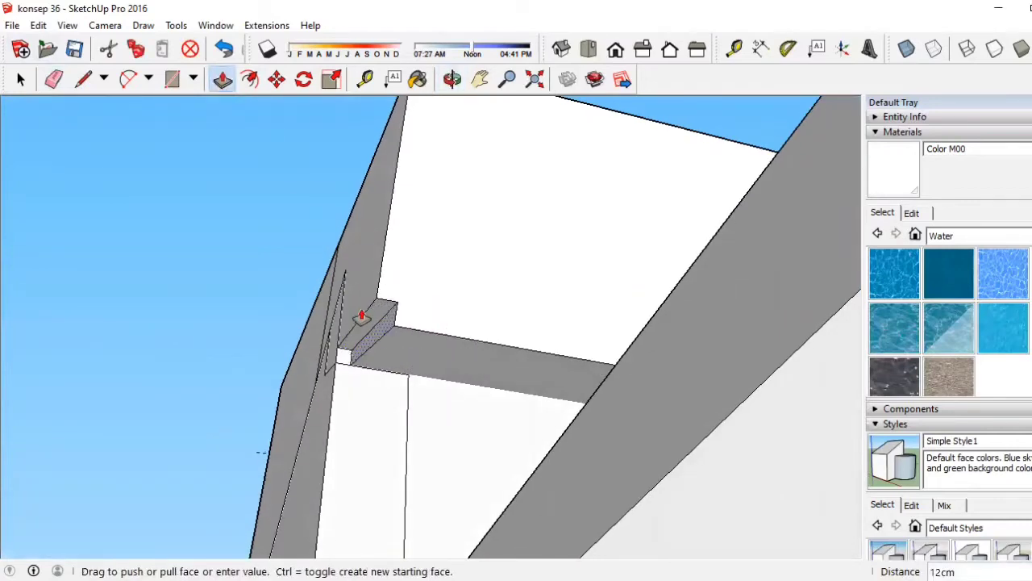
pyautogui.click(360, 311)
pyautogui.click(588, 48)
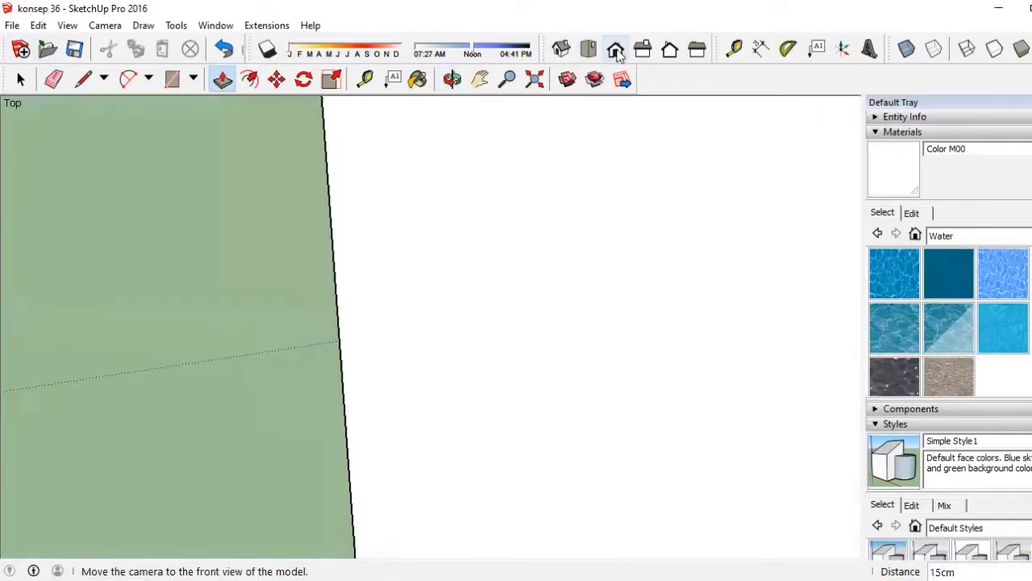
pyautogui.click(615, 49)
pyautogui.scroll(-5, 441, 319)
pyautogui.scroll(1, 501, 290)
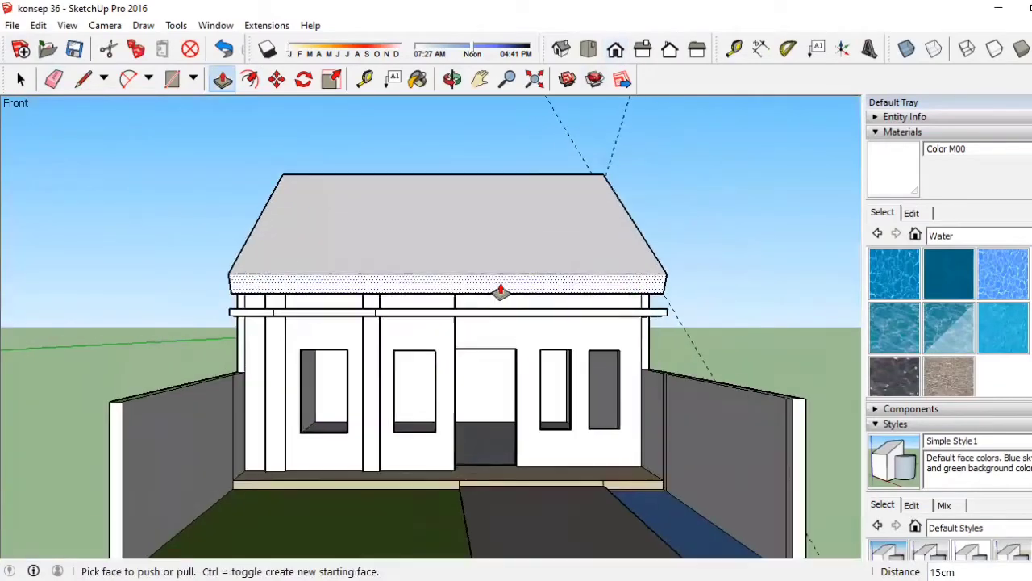
pyautogui.scroll(1, 501, 289)
pyautogui.scroll(2, 505, 280)
# Push the roof face down, then undo that push/pull.
pyautogui.click(508, 266)
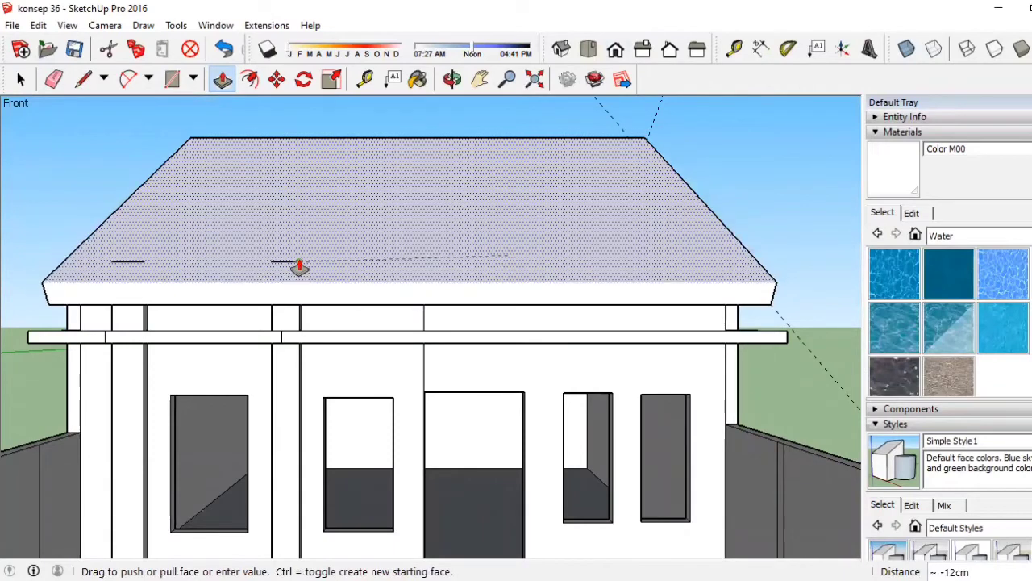
pyautogui.click(292, 268)
pyautogui.click(21, 79)
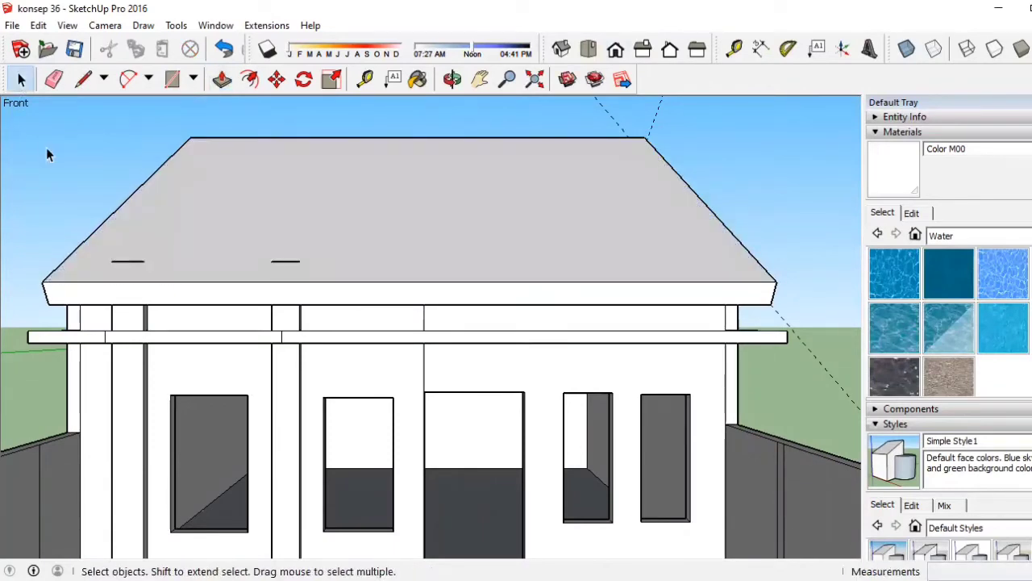
pyautogui.click(53, 78)
pyautogui.scroll(2, 129, 272)
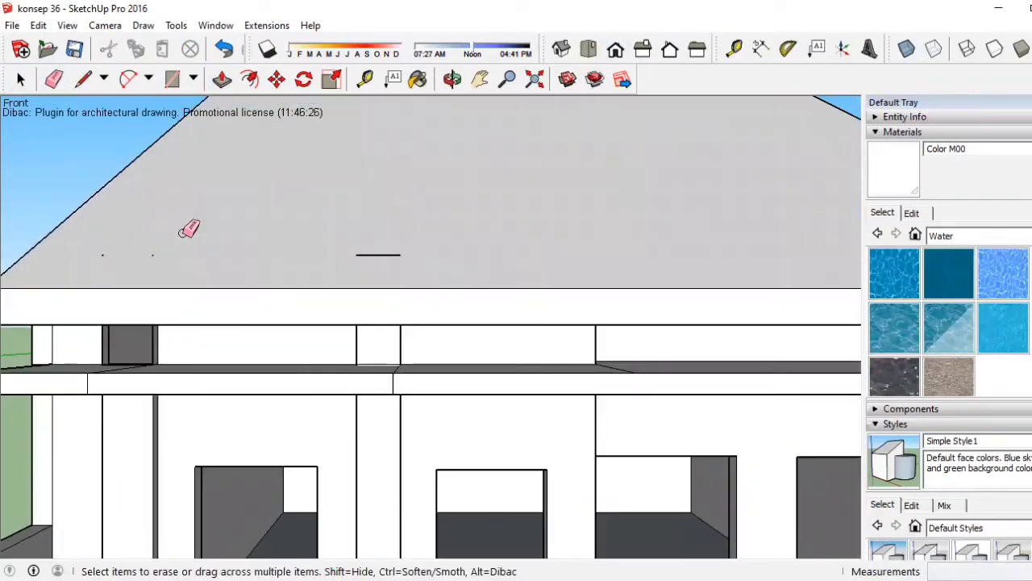
pyautogui.hotkey('ctrl', 'z')
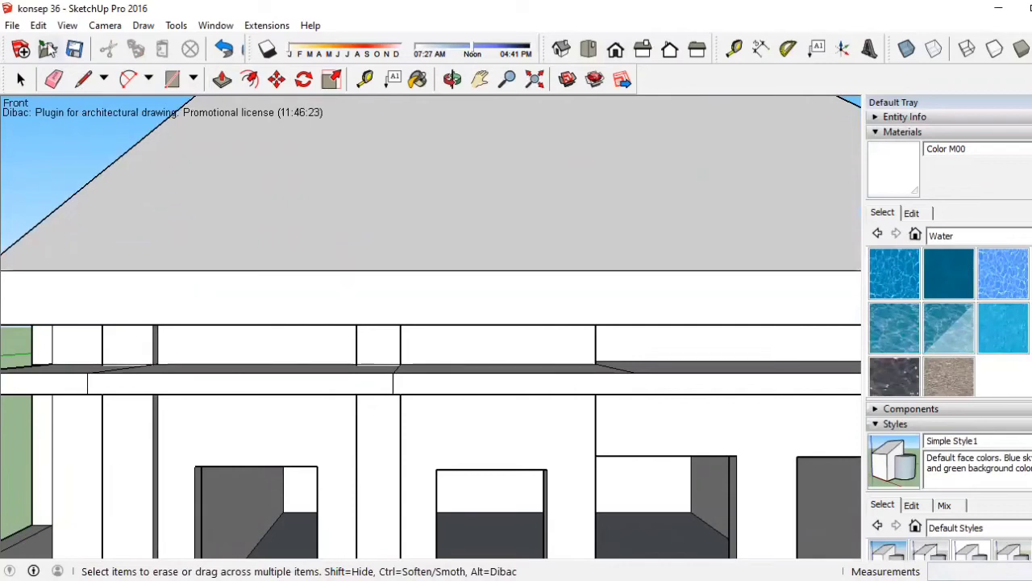
# Window-select the dashed guide lines around the house and delete them.
pyautogui.press('space')
pyautogui.scroll(-5, 288, 307)
pyautogui.scroll(-3, 293, 312)
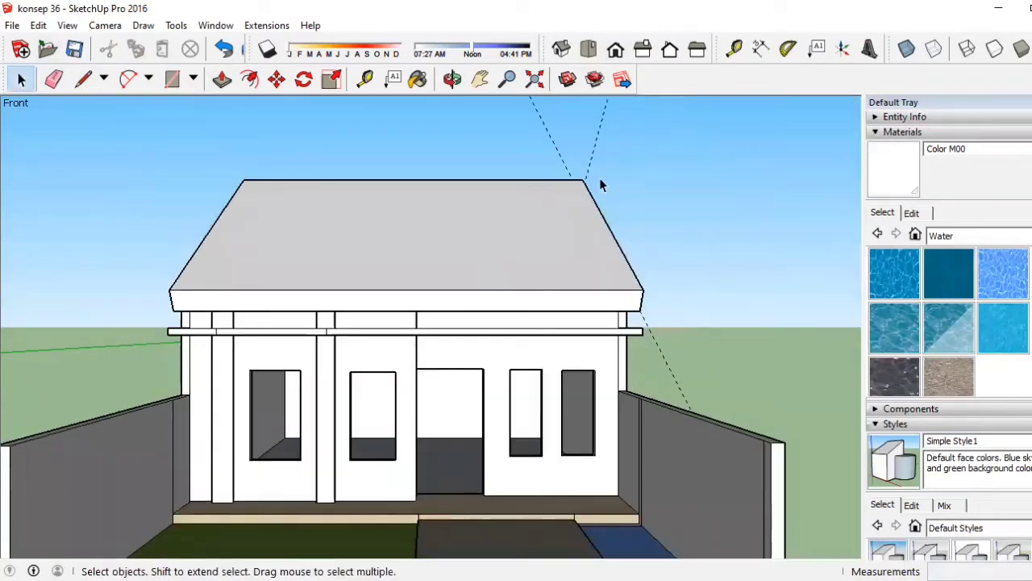
pyautogui.moveTo(616, 165); pyautogui.dragTo(530, 122)
pyautogui.press('Delete')
pyautogui.scroll(-2, 517, 245)
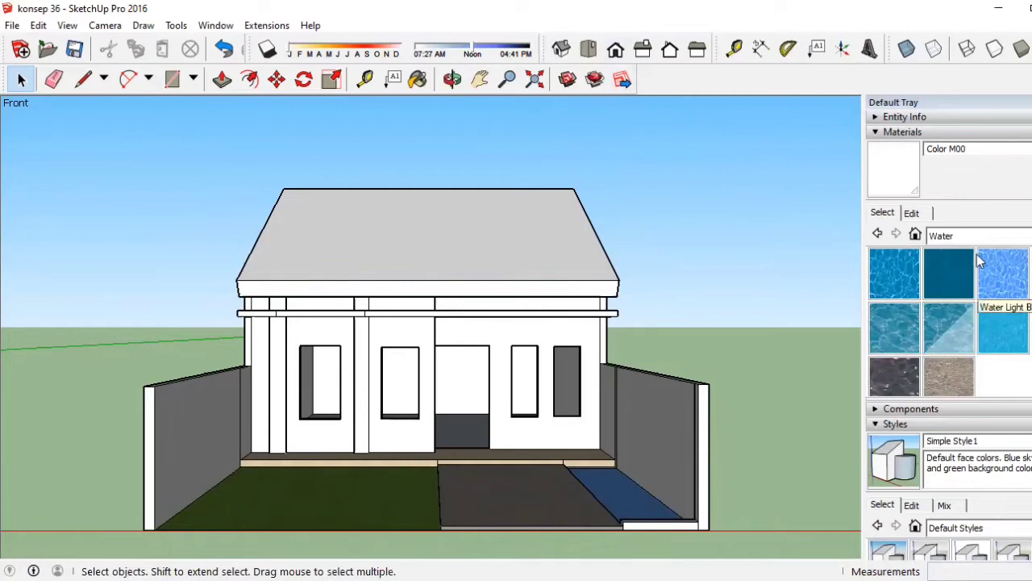
pyautogui.click(1029, 236)
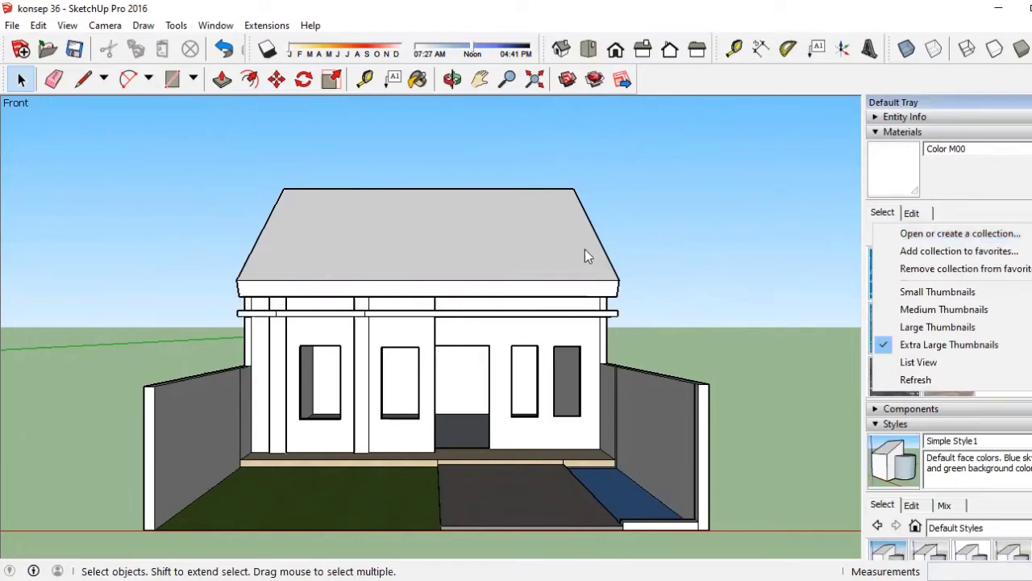
pyautogui.click(563, 51)
pyautogui.click(615, 50)
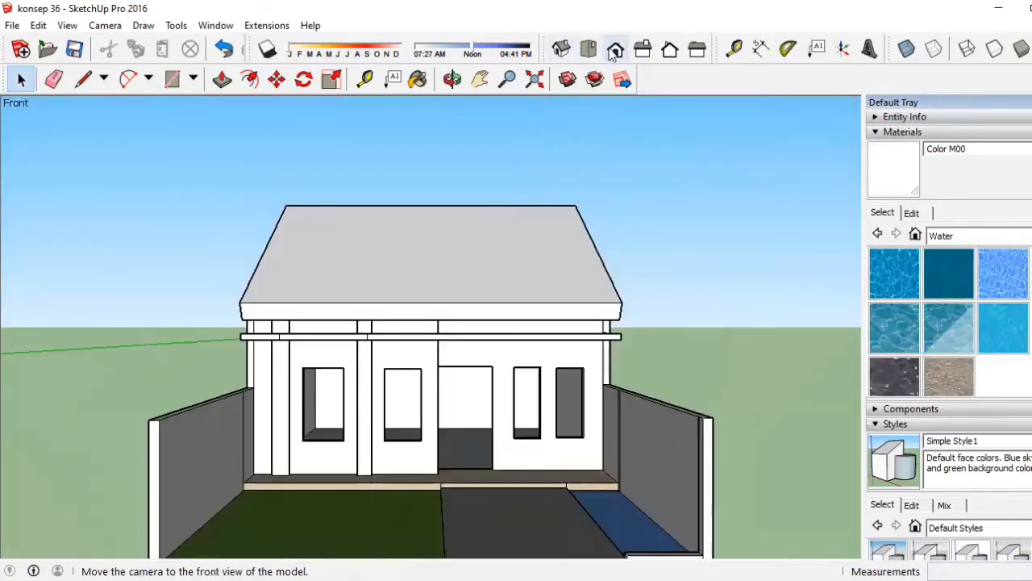
pyautogui.click(670, 50)
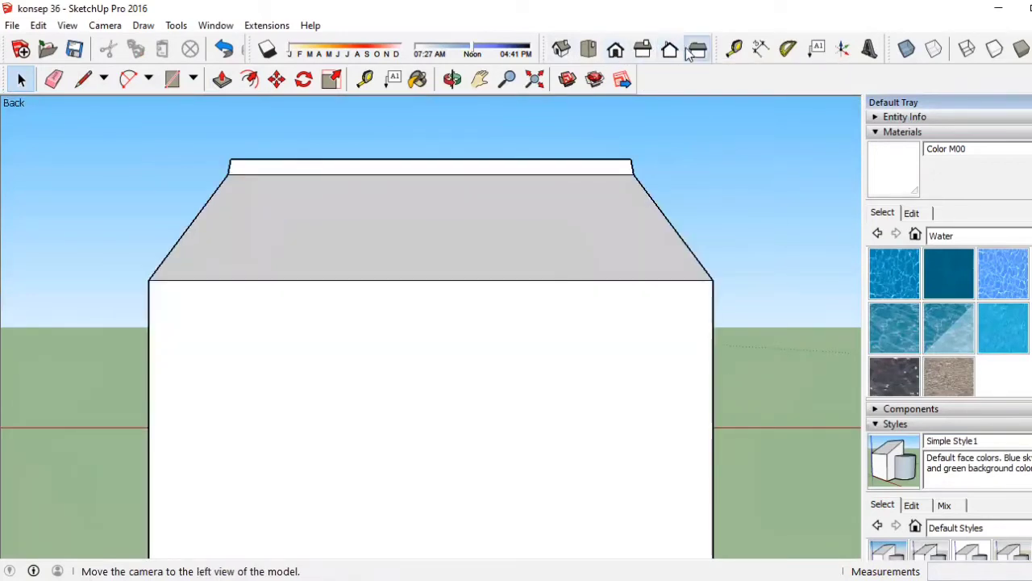
pyautogui.click(697, 50)
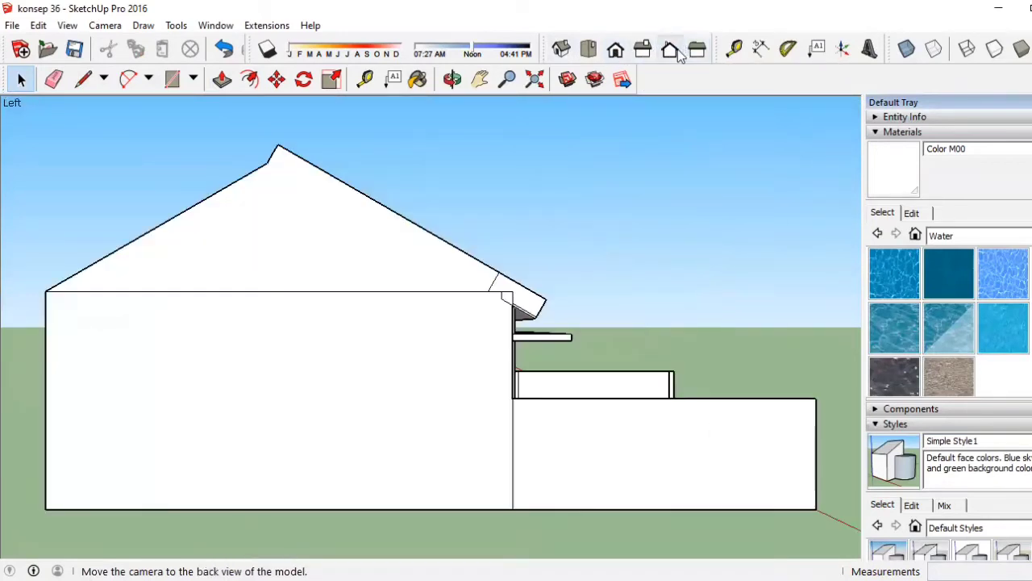
pyautogui.click(615, 50)
pyautogui.scroll(-3, 448, 290)
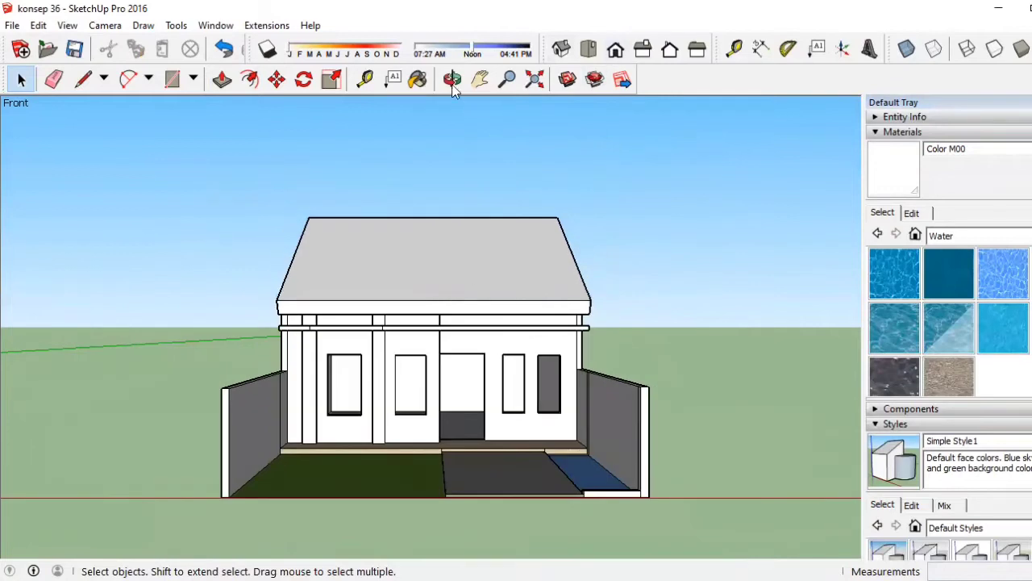
pyautogui.click(452, 78)
pyautogui.moveTo(442, 293); pyautogui.dragTo(429, 287)
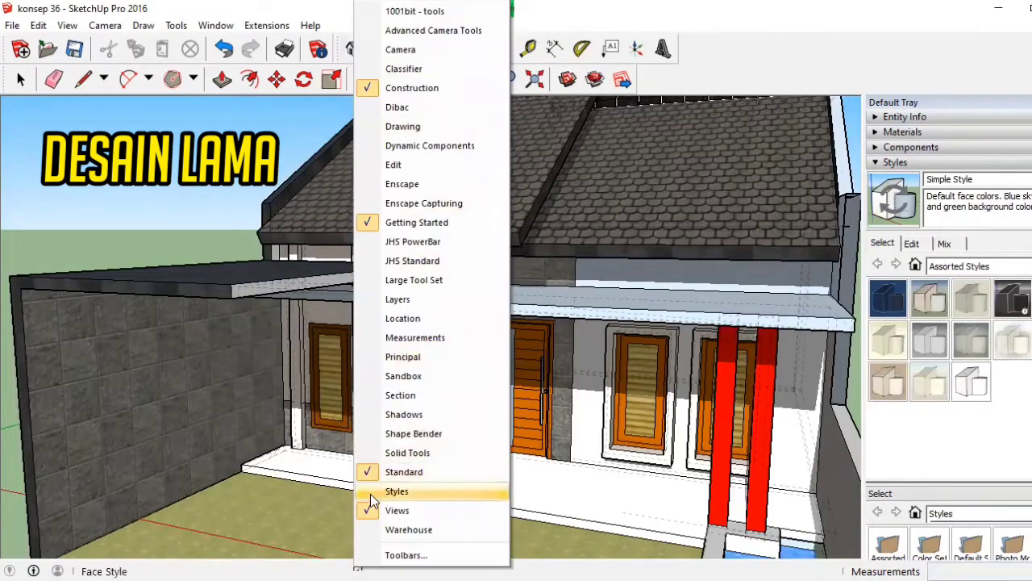
# Try monochrome, hidden-edge and textured face styles, then hide the style settings and tool help.
pyautogui.click(371, 488)
pyautogui.click(870, 48)
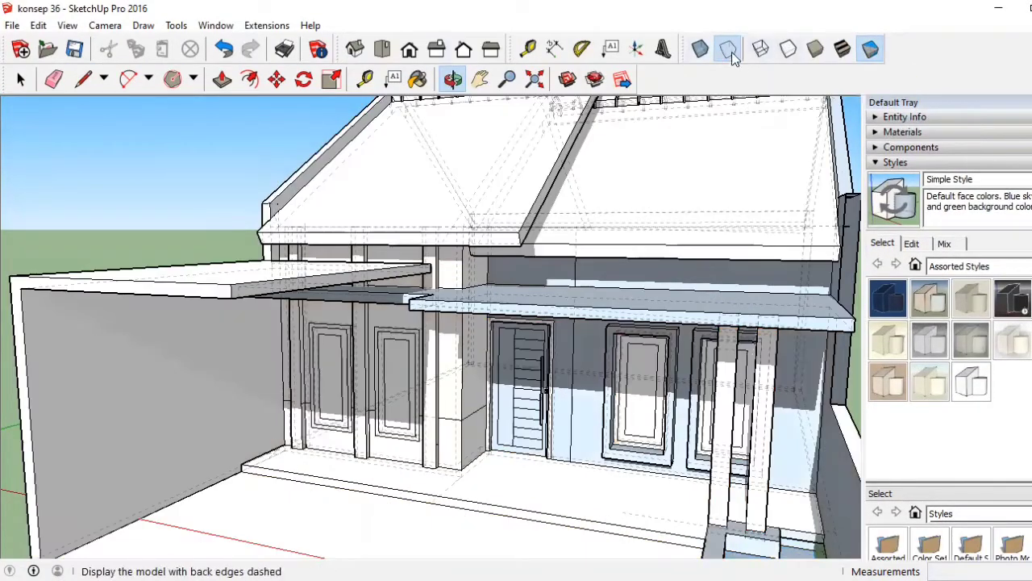
pyautogui.click(728, 49)
pyautogui.click(843, 48)
pyautogui.moveTo(178, 335); pyautogui.dragTo(410, 258)
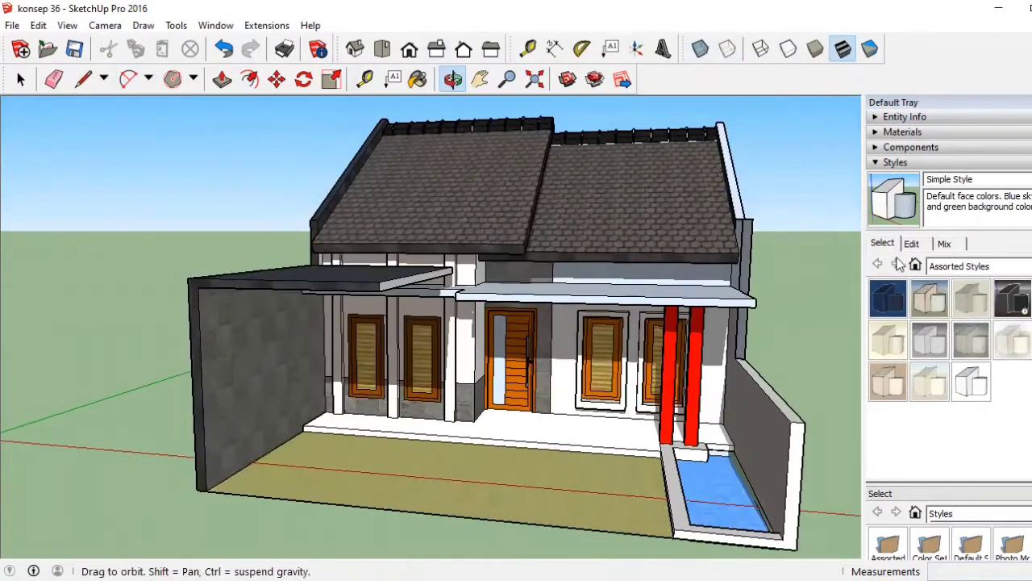
pyautogui.click(891, 163)
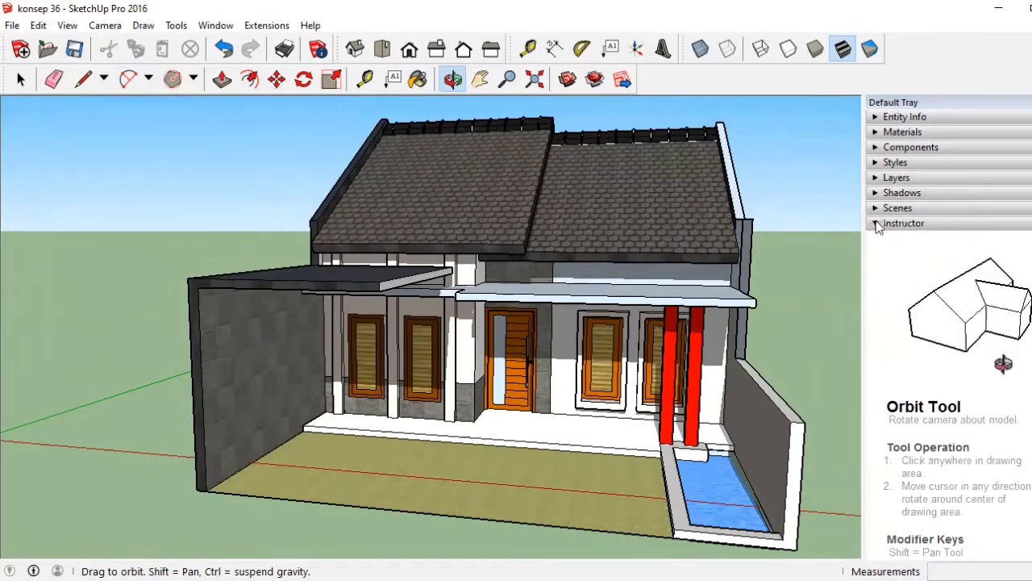
pyautogui.click(877, 224)
# Paint the left boundary wall with the 0128_White material.
pyautogui.click(899, 131)
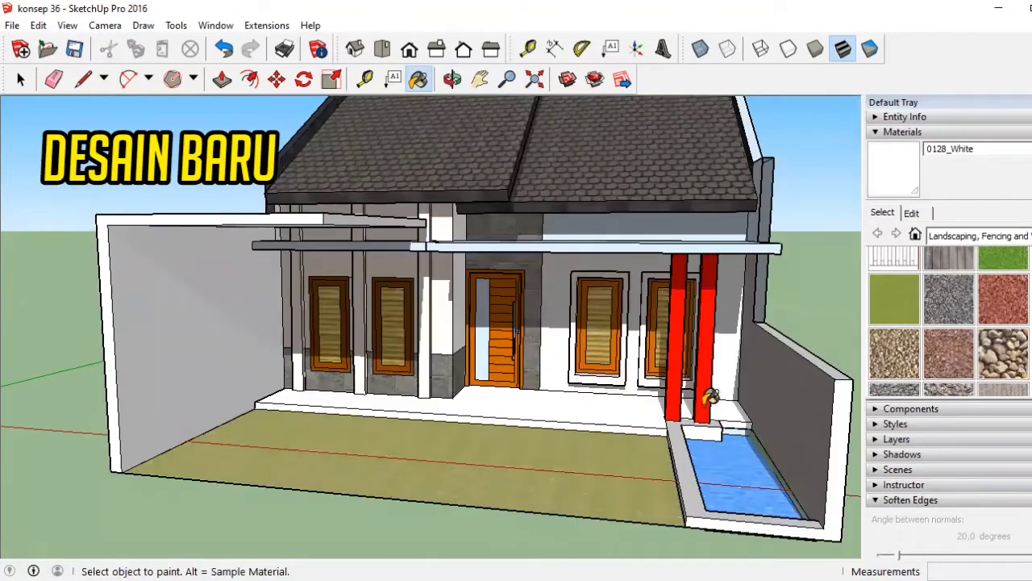
pyautogui.click(746, 323)
pyautogui.scroll(2, 420, 189)
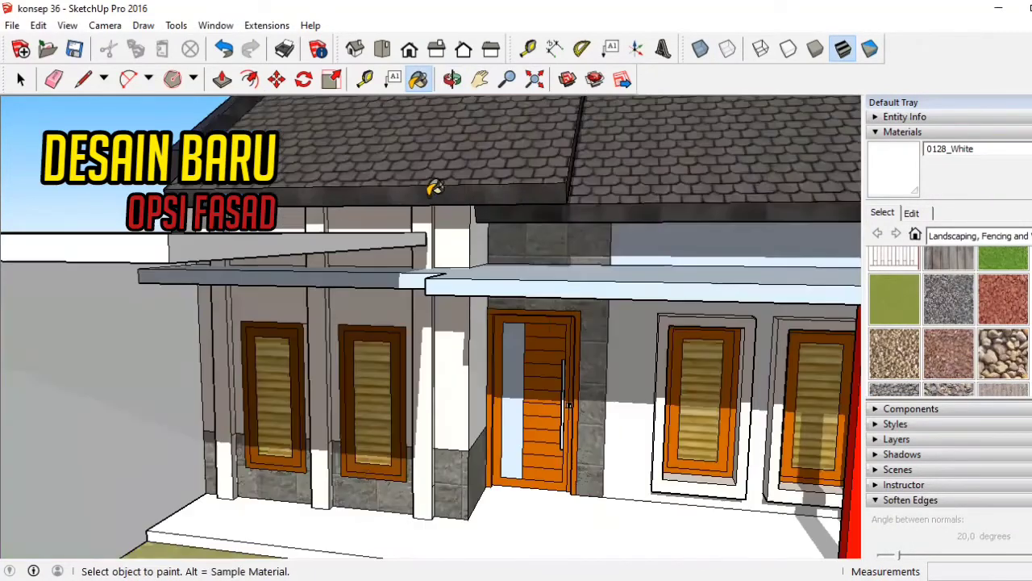
pyautogui.scroll(2, 173, 137)
pyautogui.scroll(-3, 486, 196)
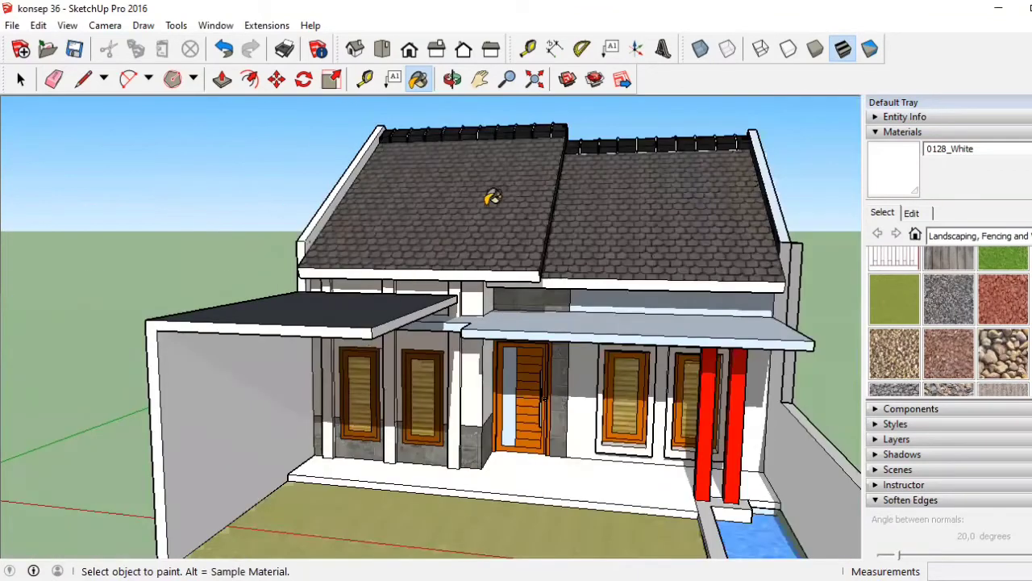
pyautogui.scroll(4, 486, 196)
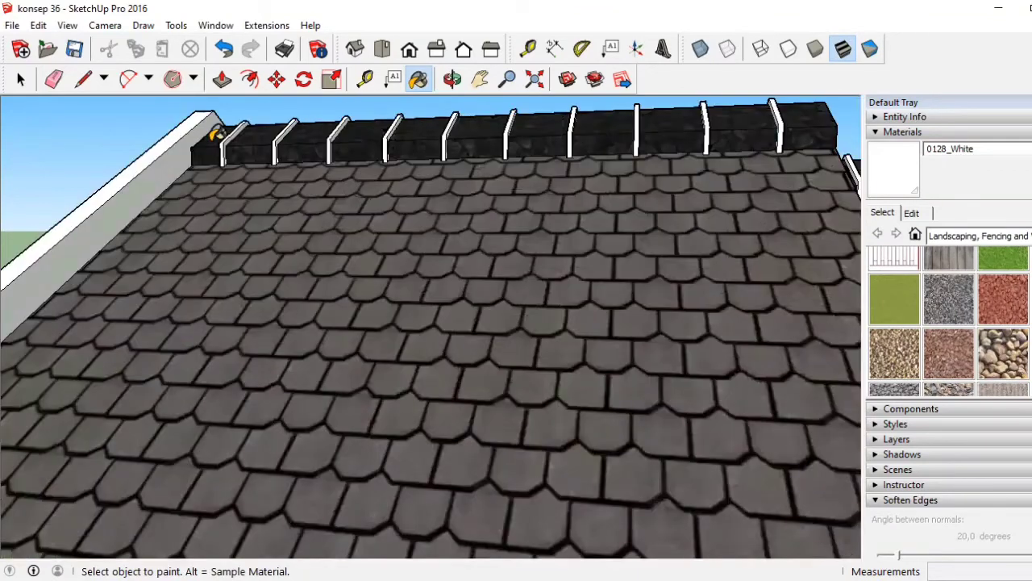
# Paint the eight black ridge caps along the first roof ridge with 0128_White.
pyautogui.click(320, 143)
pyautogui.click(476, 139)
pyautogui.click(583, 138)
pyautogui.scroll(-2, 320, 288)
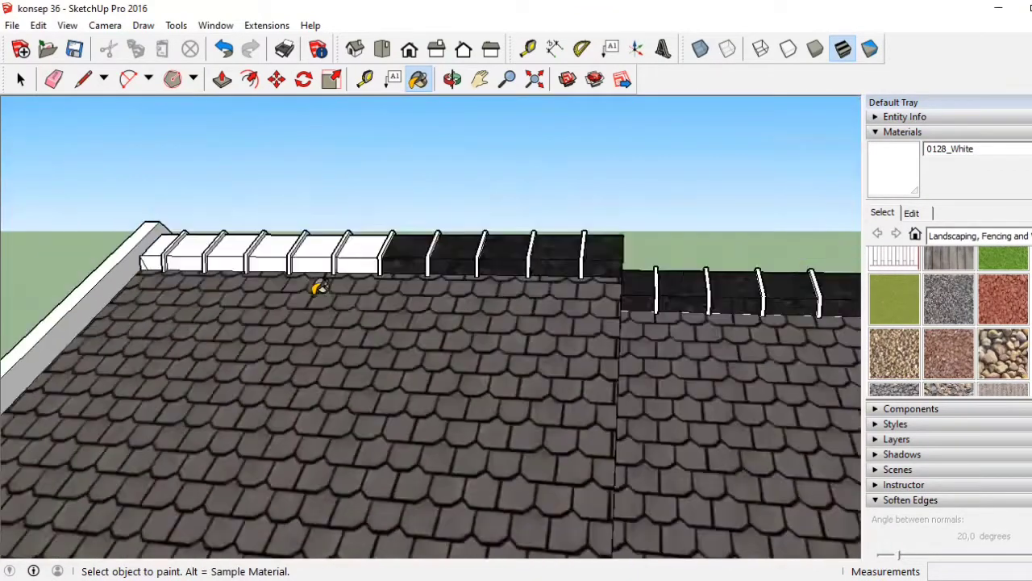
pyautogui.scroll(2, 320, 288)
pyautogui.click(377, 242)
pyautogui.click(454, 244)
pyautogui.click(531, 238)
pyautogui.click(614, 230)
pyautogui.click(684, 236)
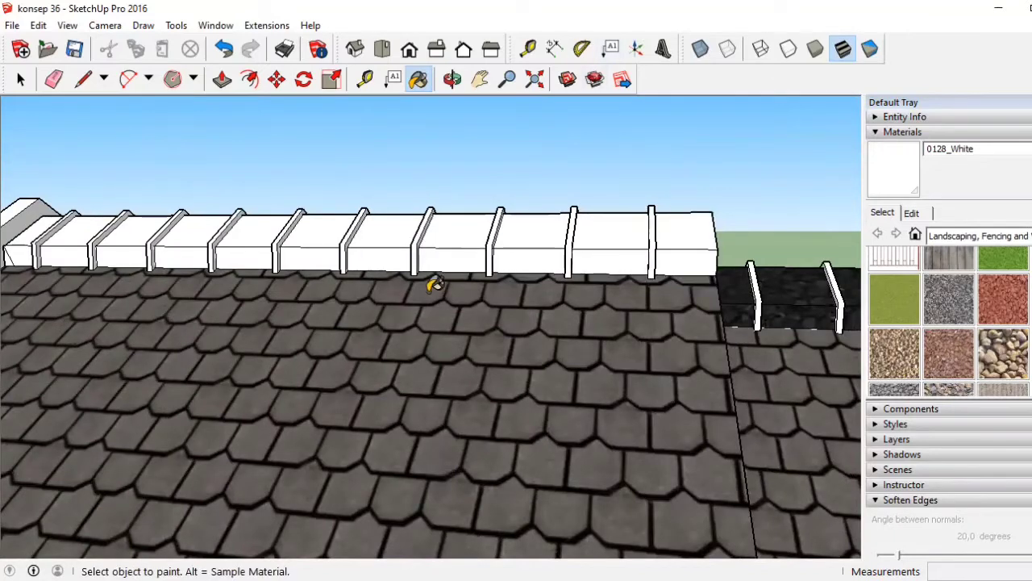
pyautogui.scroll(-2, 434, 283)
# Paint the seven remaining black ridge caps on the other ridge white.
pyautogui.moveTo(339, 299); pyautogui.dragTo(295, 330, button='middle')
pyautogui.scroll(2, 584, 279)
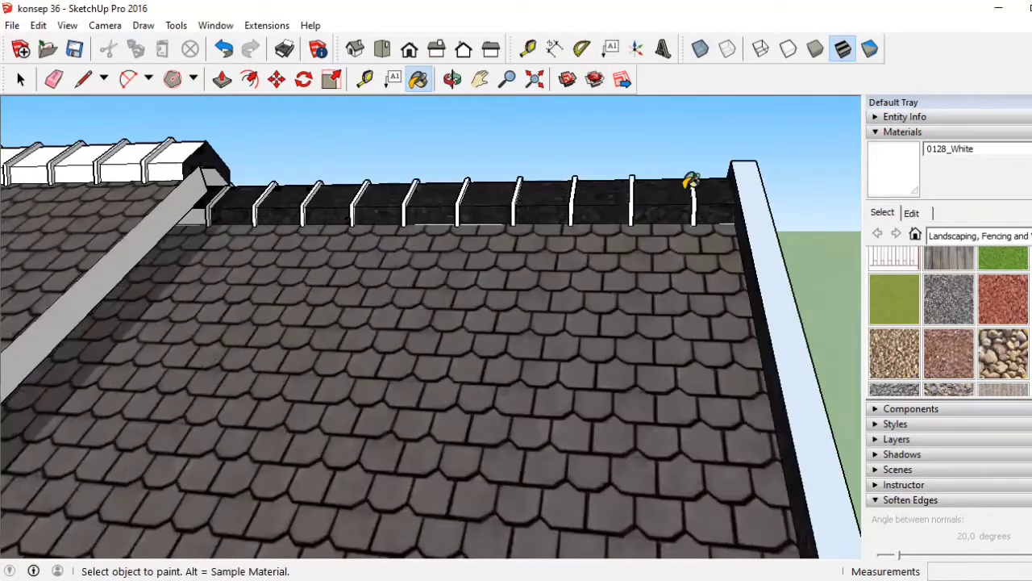
pyautogui.click(703, 200)
pyautogui.click(644, 203)
pyautogui.click(495, 193)
pyautogui.click(432, 200)
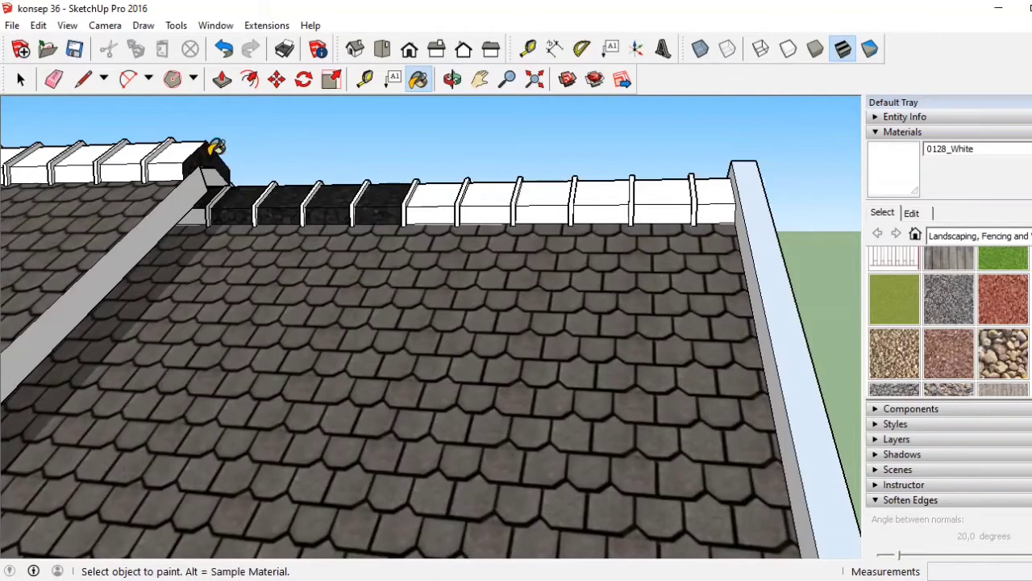
pyautogui.click(250, 212)
pyautogui.scroll(1, 212, 196)
pyautogui.scroll(-1, 212, 196)
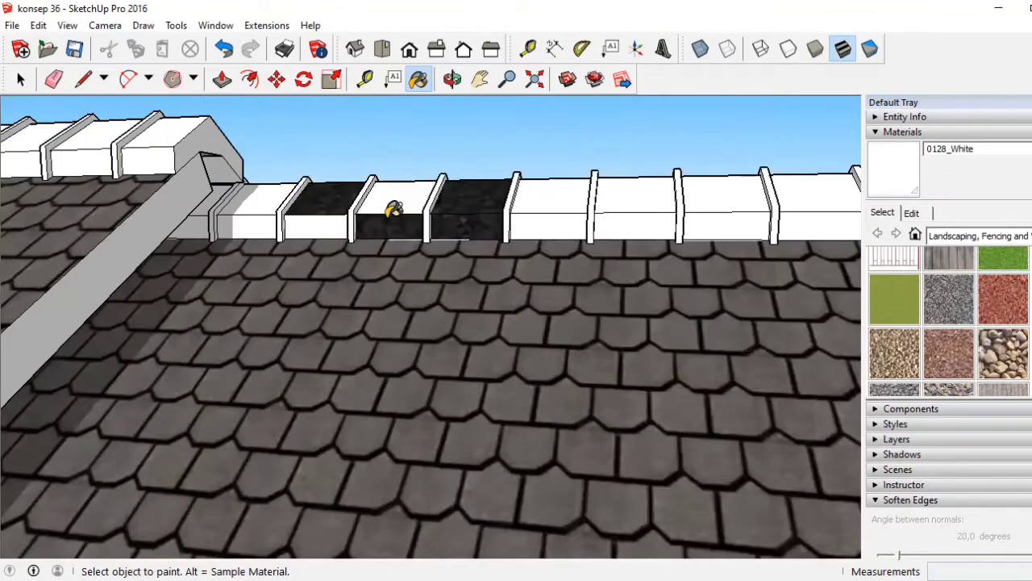
pyautogui.click(319, 202)
pyautogui.click(456, 201)
pyautogui.scroll(-3, 443, 269)
pyautogui.moveTo(606, 278)
pyautogui.mouseDown(button='middle')
pyautogui.moveTo(204, 350)
pyautogui.moveTo(392, 350)
pyautogui.mouseUp(button='middle')
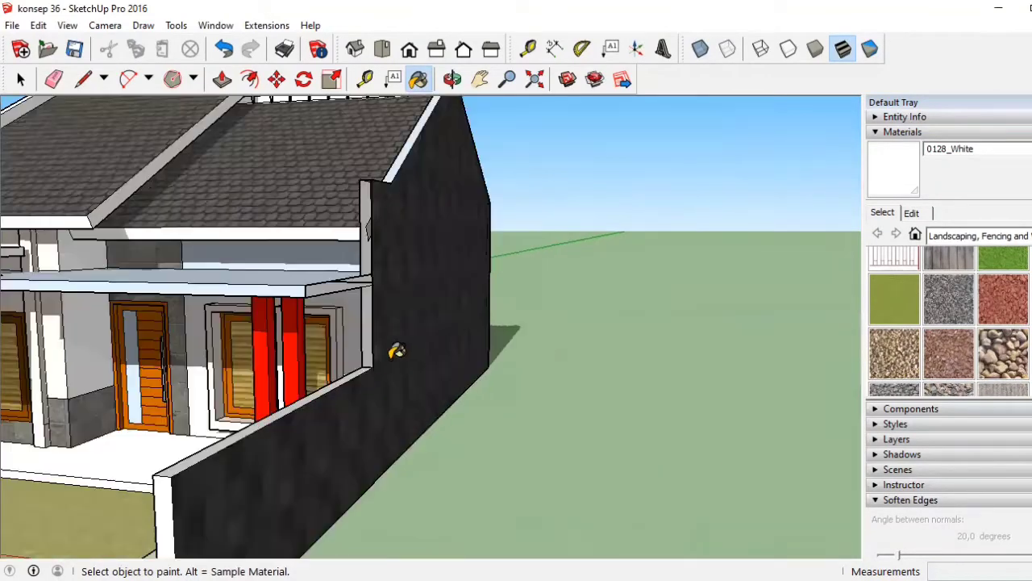
# Paint the dark back walls and the flat roof slab faces with 0128_White.
pyautogui.scroll(2, 379, 207)
pyautogui.scroll(-2, 482, 244)
pyautogui.scroll(-1, 482, 243)
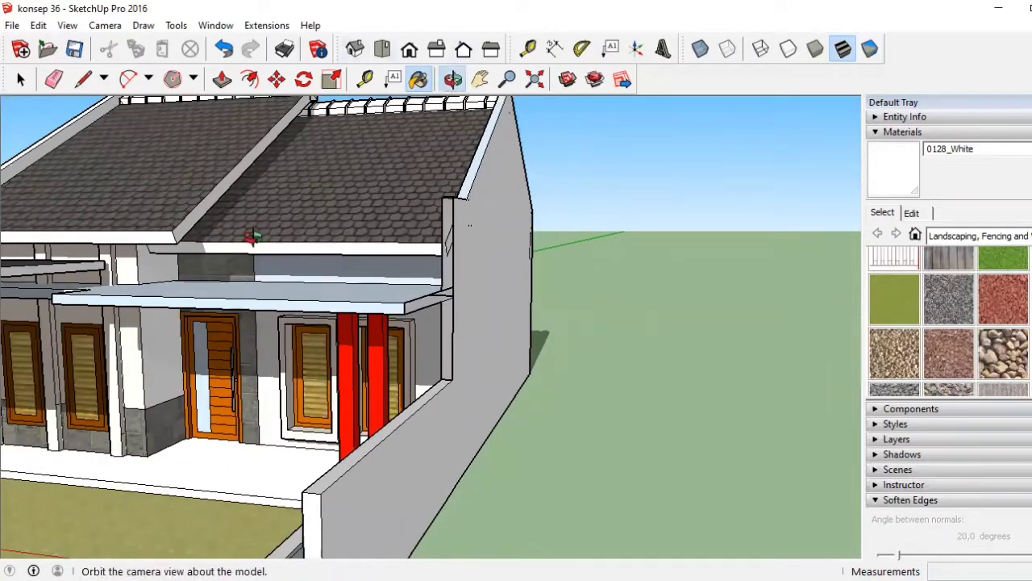
pyautogui.scroll(-4, 253, 236)
pyautogui.moveTo(252, 236); pyautogui.dragTo(528, 371, button='middle')
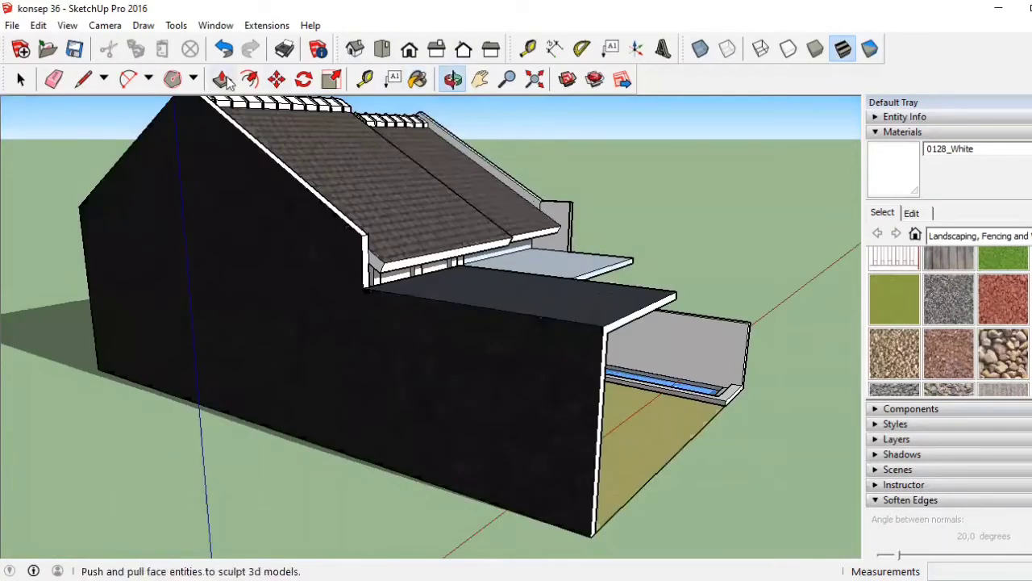
pyautogui.click(529, 371)
pyautogui.click(599, 293)
pyautogui.click(565, 258)
pyautogui.scroll(3, 615, 314)
pyautogui.scroll(1, 646, 323)
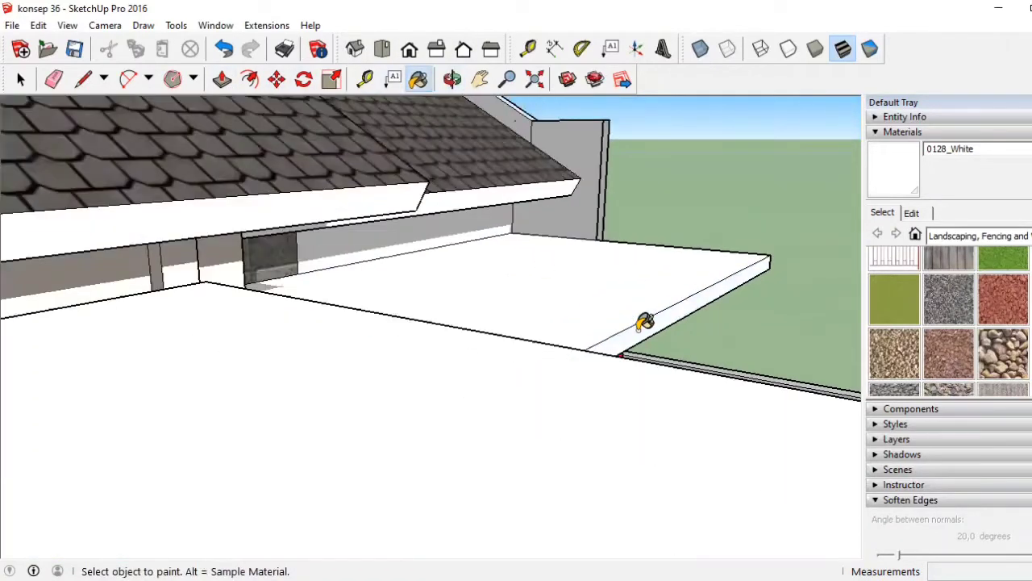
pyautogui.scroll(-5, 645, 323)
# Orbit to the side of the house, show the Shadows toolbar, and reselect Paint Bucket.
pyautogui.click(453, 78)
pyautogui.moveTo(419, 242); pyautogui.dragTo(546, 304)
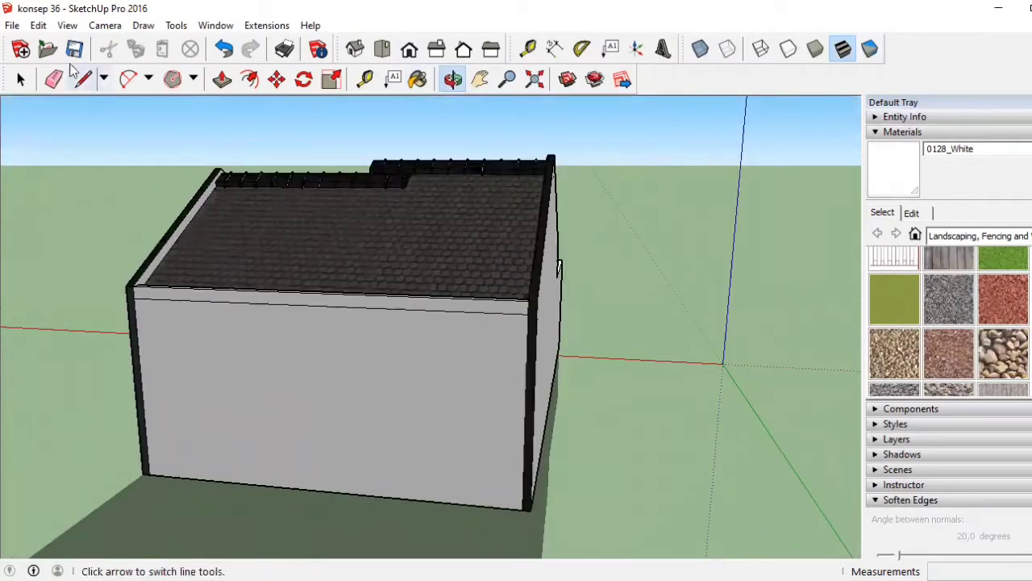
pyautogui.rightClick(553, 47)
pyautogui.click(605, 433)
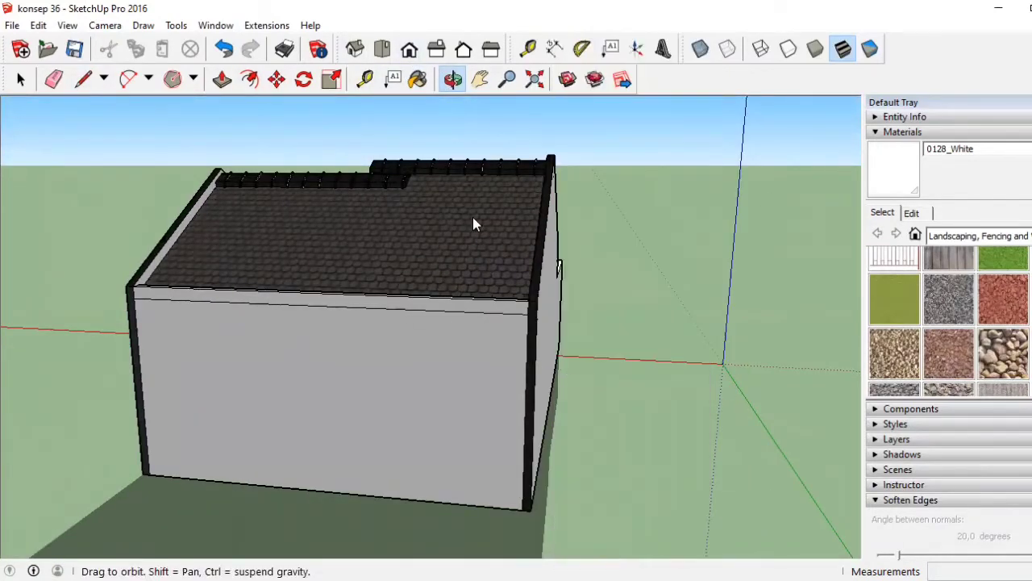
pyautogui.press('b')
pyautogui.scroll(4, 137, 301)
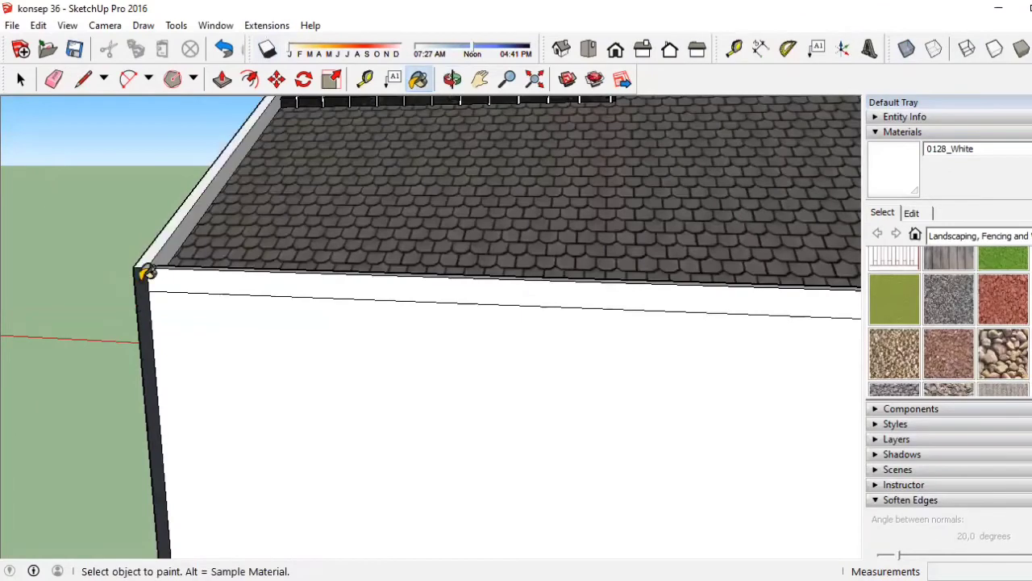
pyautogui.scroll(-6, 146, 274)
# Push the left porch roof slab back toward the facade wall with Push/Pull.
pyautogui.moveTo(646, 326); pyautogui.dragTo(452, 323, button='middle')
pyautogui.scroll(5, 215, 272)
pyautogui.press('p')
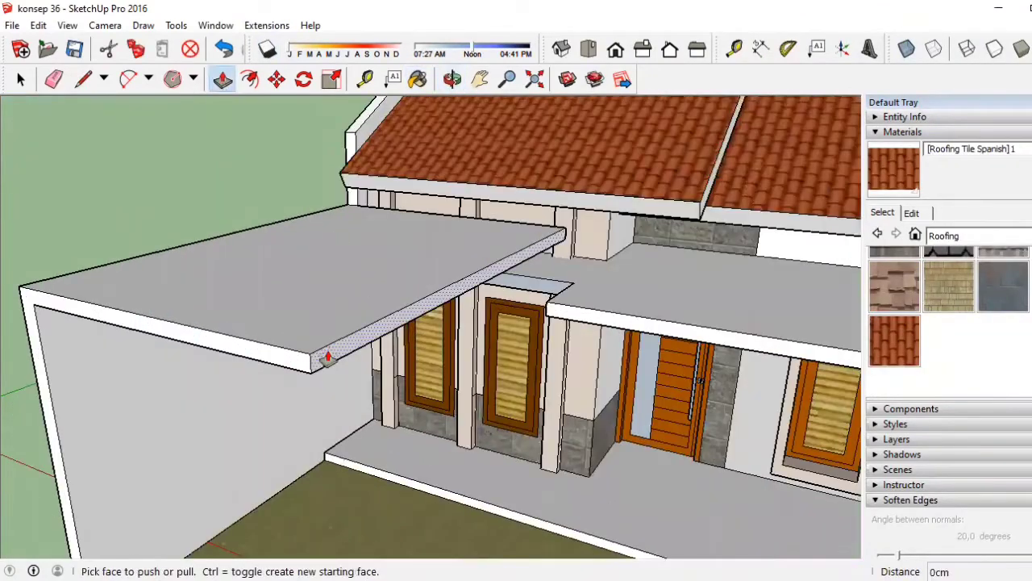
pyautogui.moveTo(328, 356)
pyautogui.mouseDown()
pyautogui.moveTo(310, 363)
pyautogui.moveTo(56, 295)
pyautogui.moveTo(101, 258)
pyautogui.mouseUp()
# Push the left boundary wall's top face down about 116 cm to make a lower fence.
pyautogui.scroll(-2, 293, 361)
pyautogui.scroll(5, 56, 296)
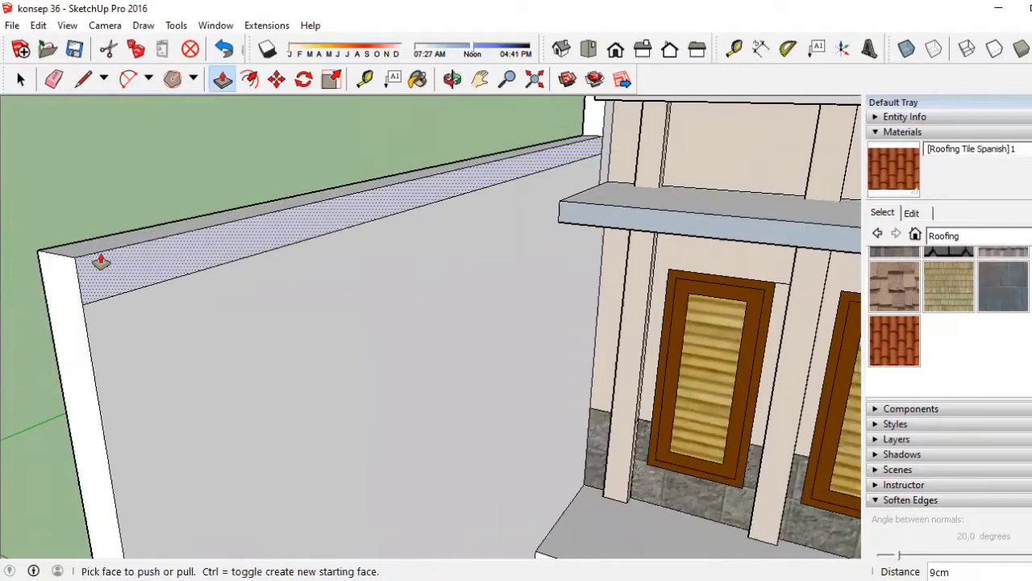
pyautogui.scroll(-2, 112, 315)
pyautogui.click(121, 327)
pyautogui.scroll(-2, 121, 327)
pyautogui.click(223, 320)
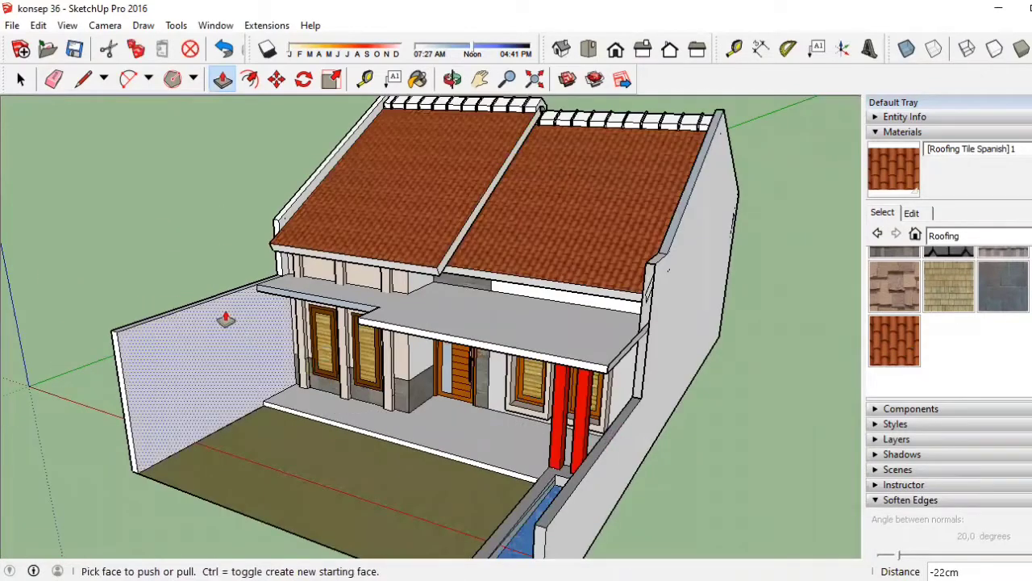
pyautogui.scroll(2, 194, 341)
pyautogui.click(194, 341)
pyautogui.scroll(-2, 216, 395)
pyautogui.scroll(2, 216, 395)
pyautogui.click(338, 411)
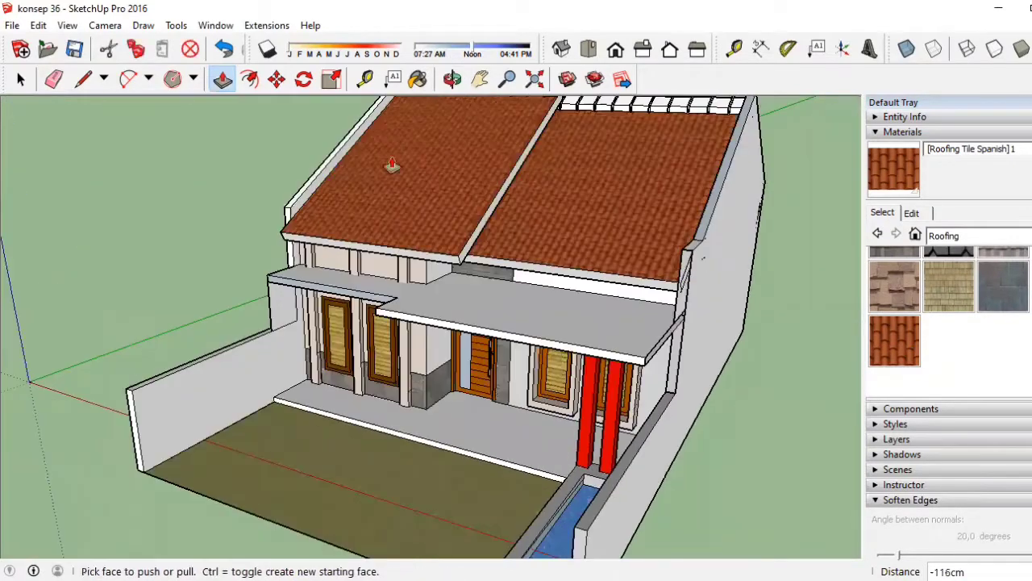
pyautogui.press('e')
pyautogui.scroll(3, 258, 339)
# Paint the left porch slab's front edge 0128_White, undoing the stray white on the wall panel.
pyautogui.click(453, 79)
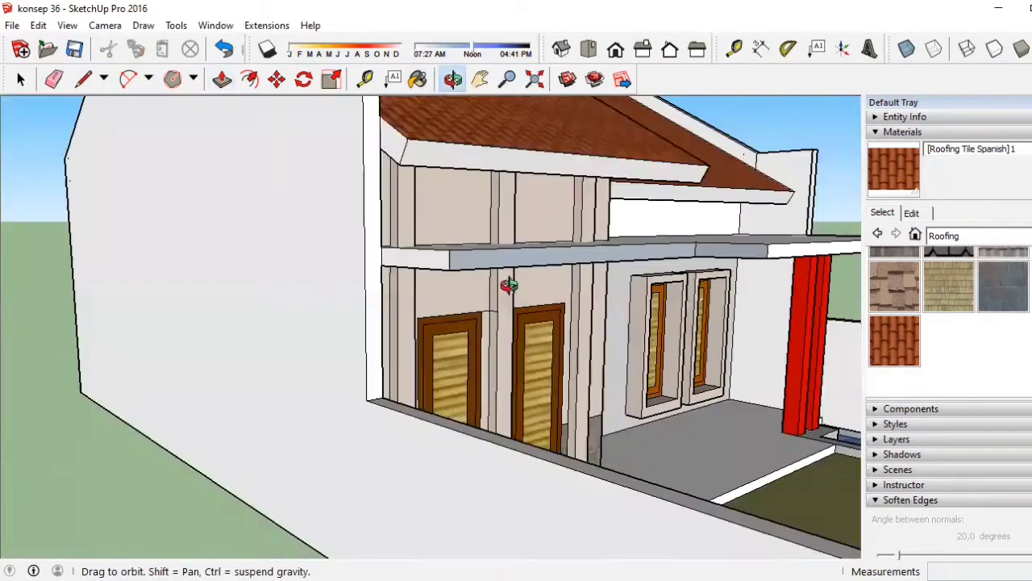
pyautogui.moveTo(484, 201); pyautogui.dragTo(1020, 280)
pyautogui.press('b')
pyautogui.keyDown('alt'); pyautogui.click(663, 274); pyautogui.keyUp('alt')
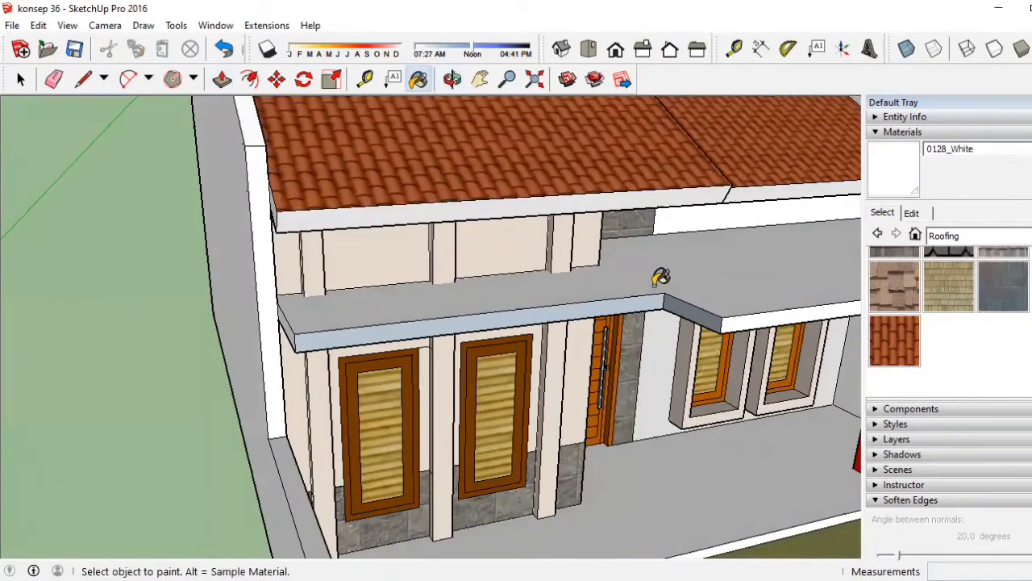
pyautogui.click(484, 339)
pyautogui.click(500, 246)
pyautogui.scroll(-1, 306, 249)
pyautogui.click(223, 49)
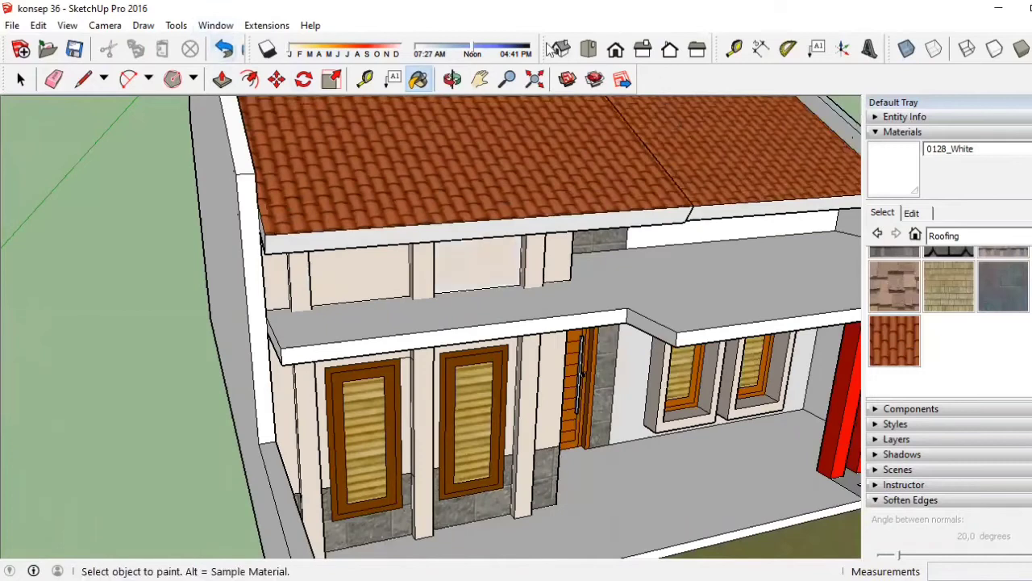
# From the Colors collection, paint the cream walls around the left windows light grey Color M03.
pyautogui.moveTo(517, 242)
pyautogui.mouseDown(button='middle')
pyautogui.moveTo(379, 340)
pyautogui.moveTo(604, 307)
pyautogui.moveTo(728, 274)
pyautogui.mouseUp(button='middle')
pyautogui.click(992, 235)
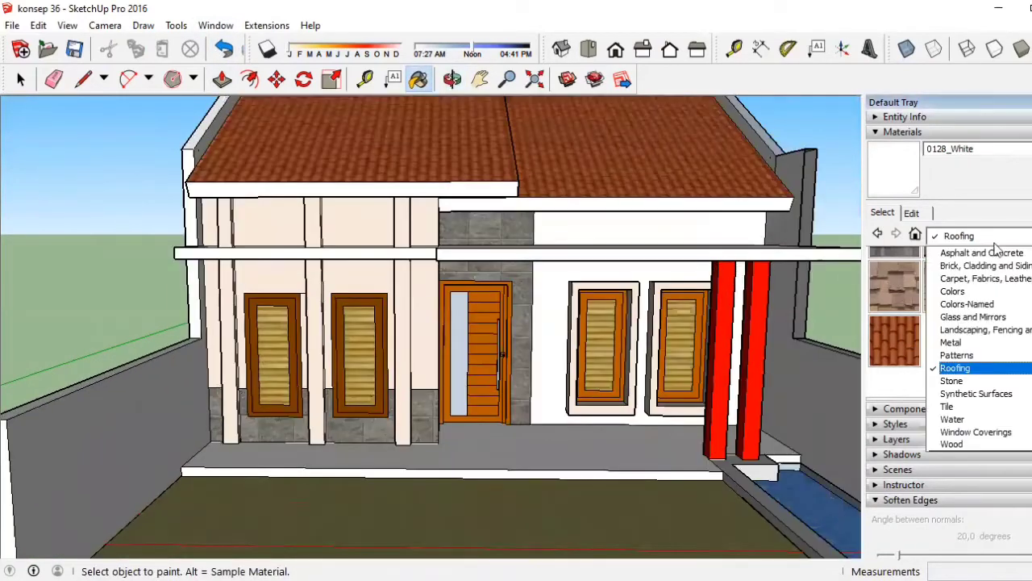
pyautogui.click(984, 292)
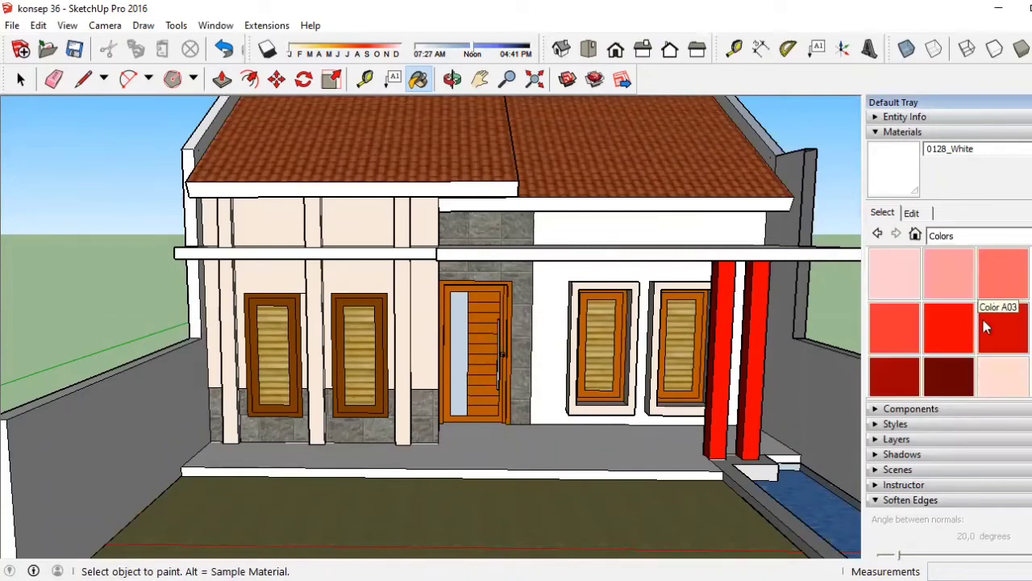
pyautogui.scroll(-5, 981, 316)
pyautogui.click(1003, 266)
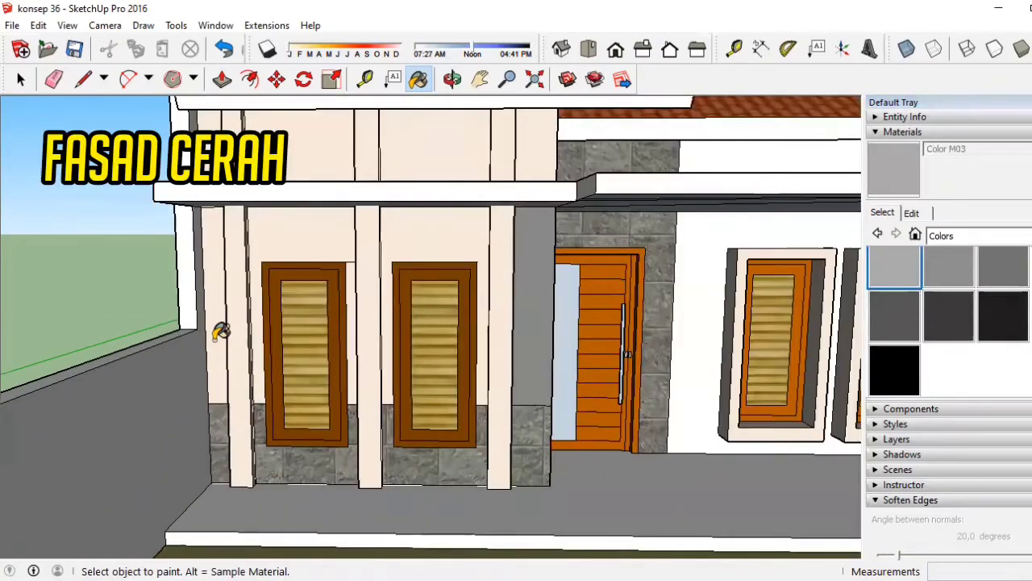
pyautogui.click(221, 330)
pyautogui.click(307, 291)
pyautogui.click(498, 226)
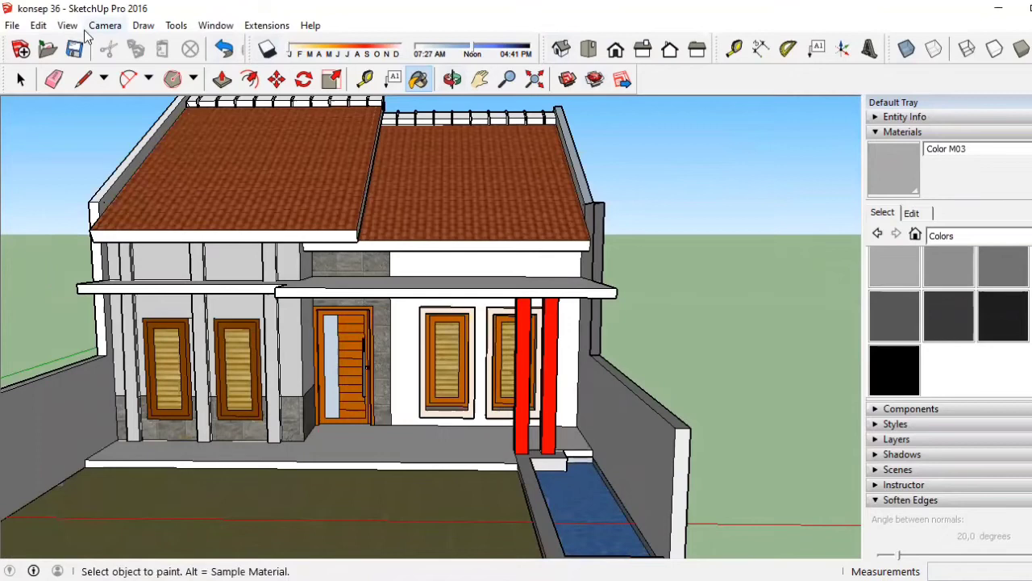
# Switch to the Front standard view, then orbit and zoom toward the red columns and pool.
pyautogui.click(77, 26)
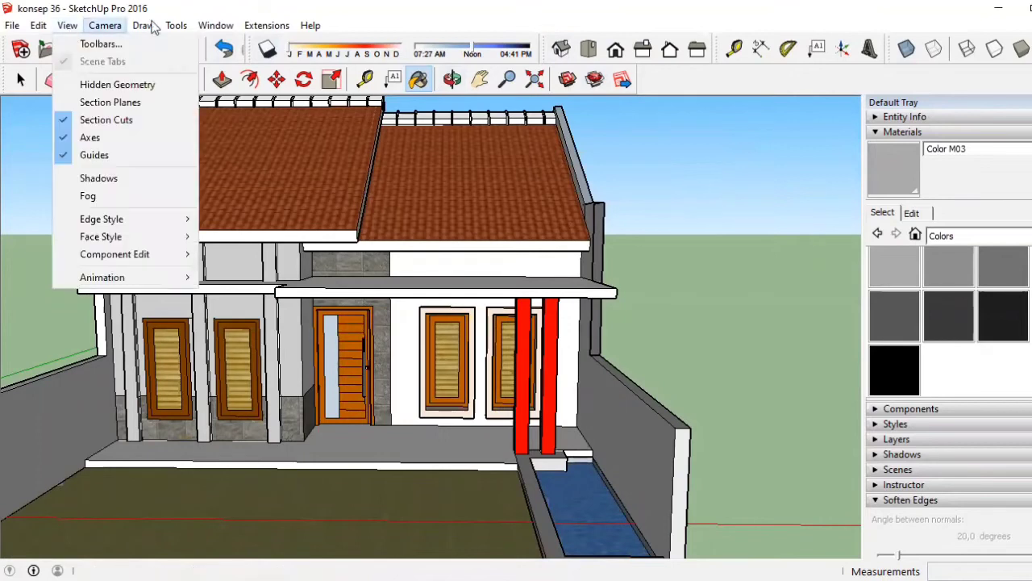
pyautogui.click(648, 78)
pyautogui.click(615, 50)
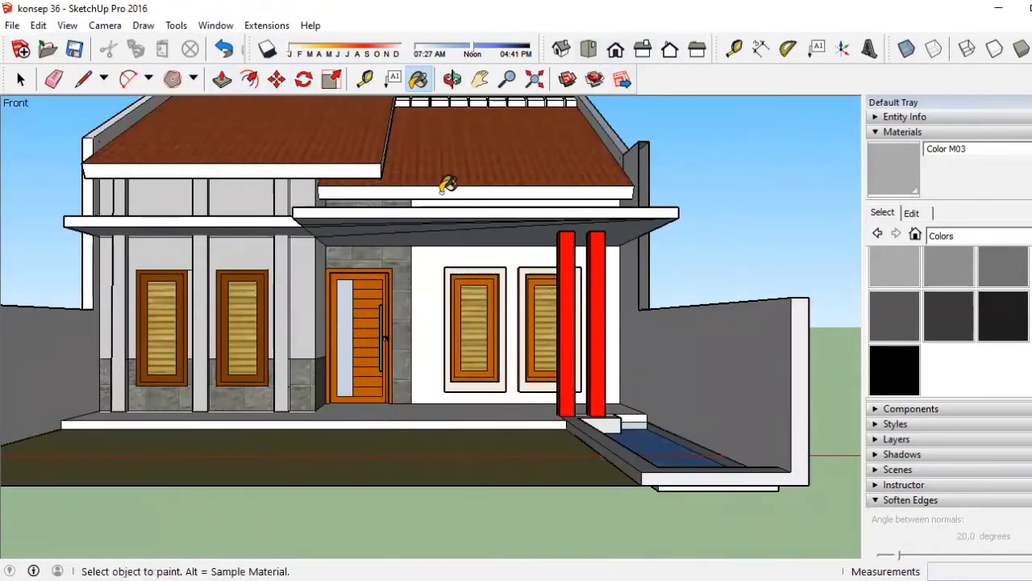
pyautogui.click(452, 79)
pyautogui.moveTo(417, 209); pyautogui.dragTo(473, 295)
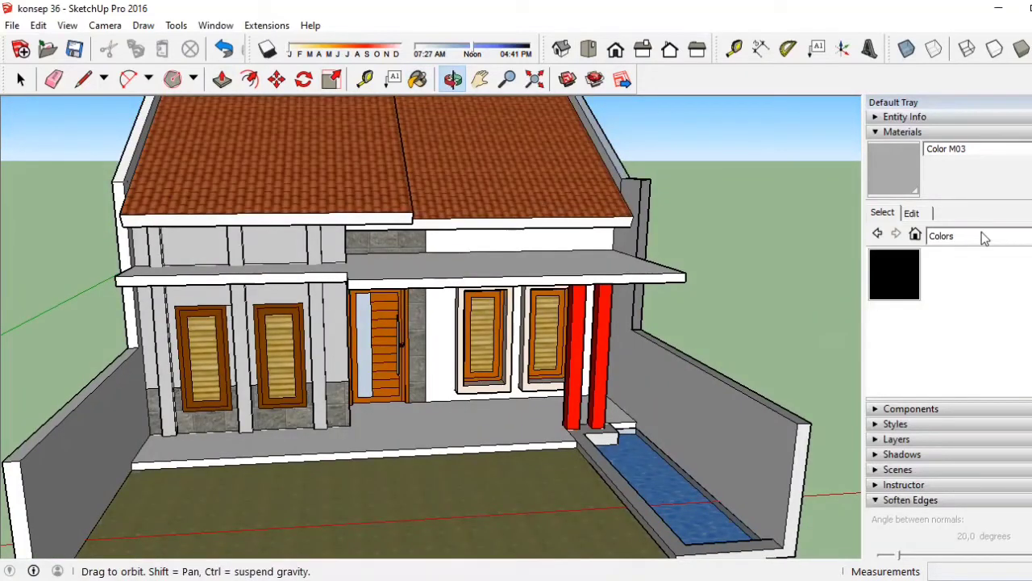
pyautogui.press('p')
pyautogui.scroll(5, 351, 440)
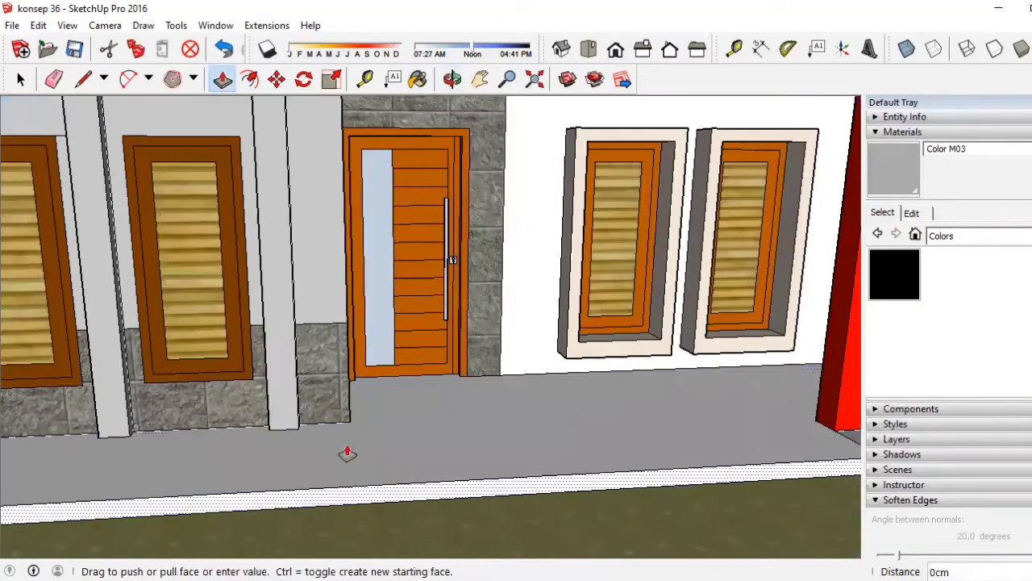
pyautogui.press('space')
pyautogui.moveTo(344, 517); pyautogui.dragTo(287, 165, button='middle')
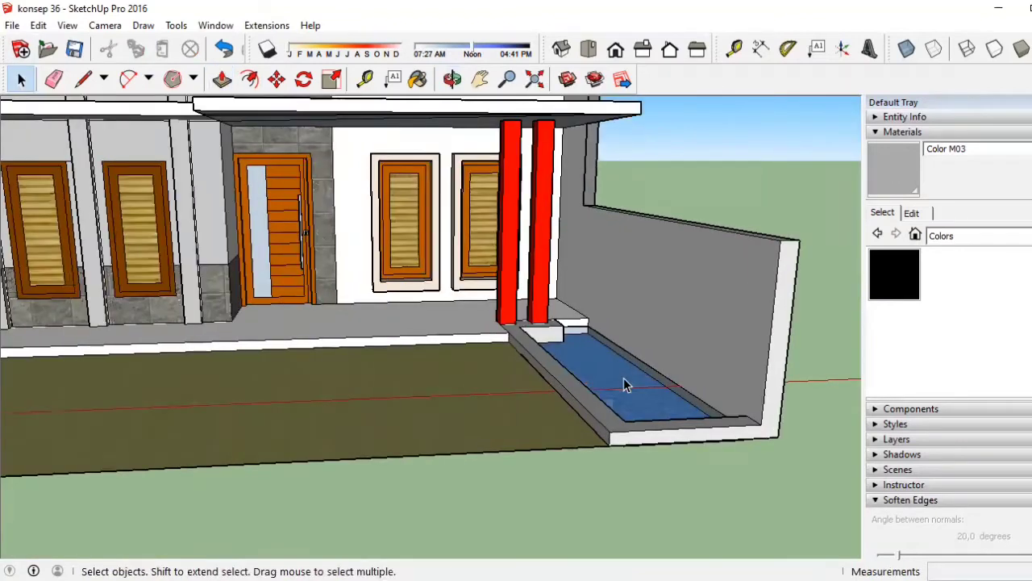
pyautogui.scroll(2, 287, 165)
# Paint the front yard ground with Pavers with Grass Brick from the Landscaping collection.
pyautogui.click(956, 235)
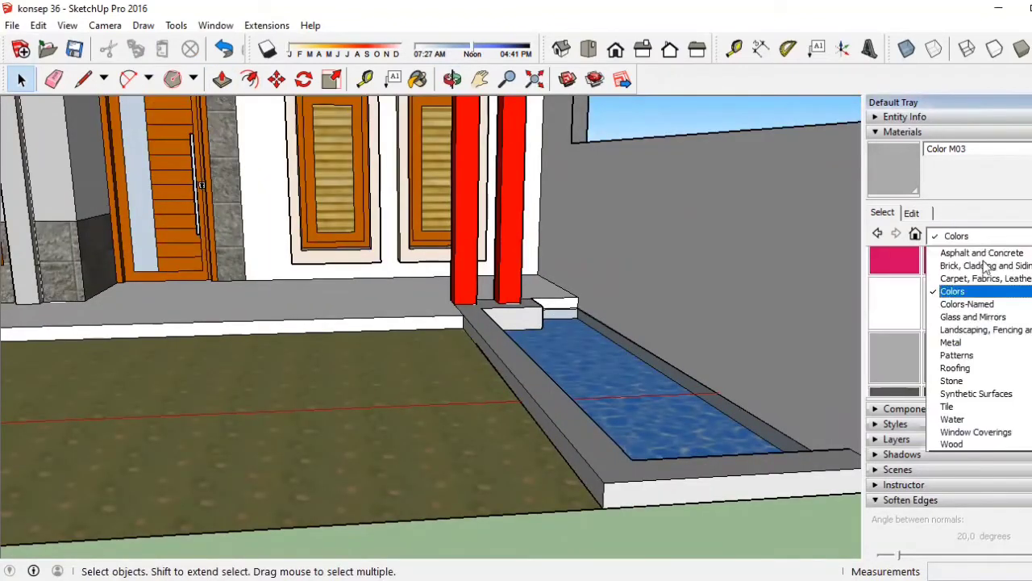
pyautogui.click(1018, 337)
pyautogui.click(1009, 375)
pyautogui.click(516, 436)
pyautogui.scroll(-3, 612, 420)
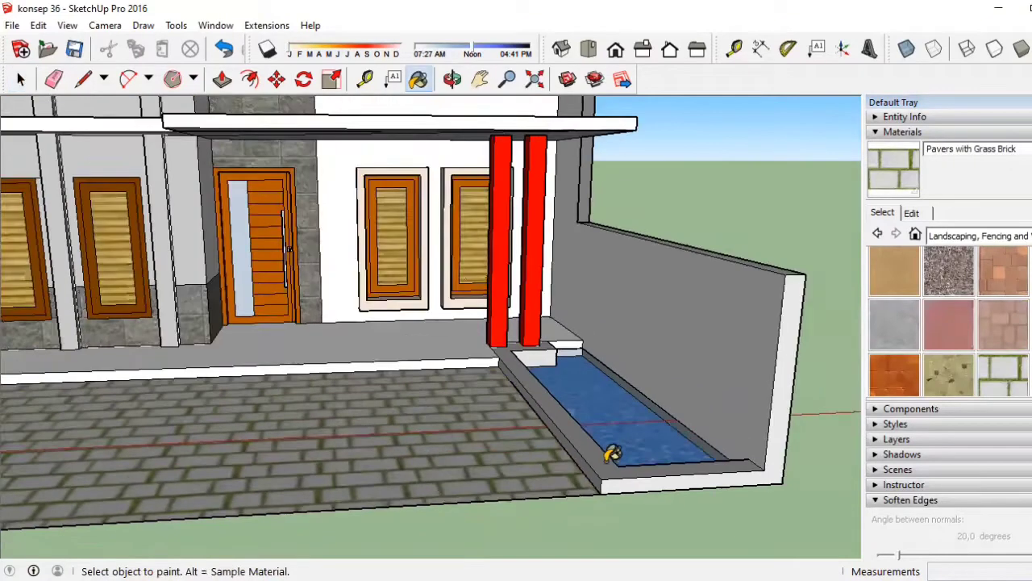
pyautogui.scroll(2, 604, 428)
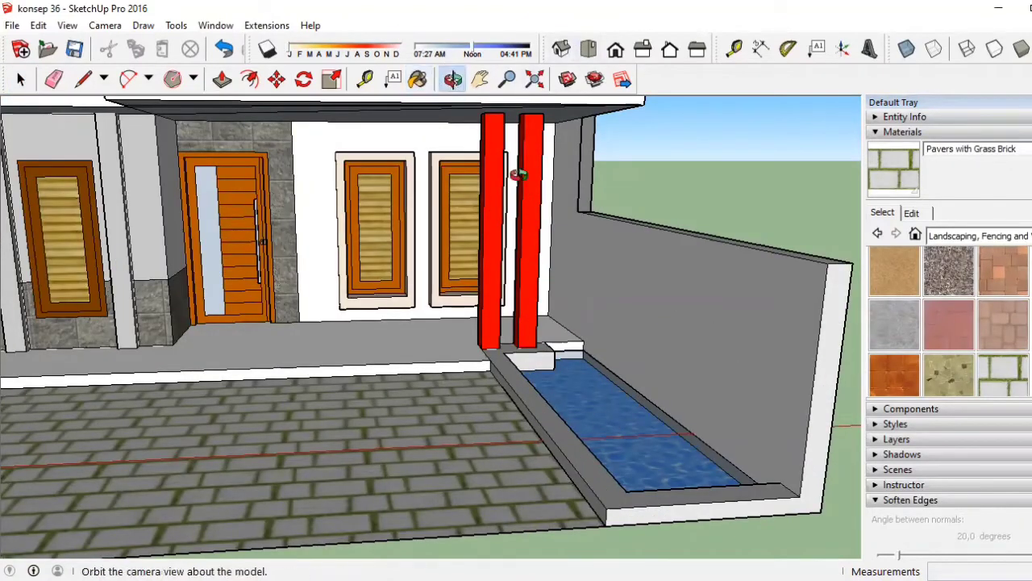
# Orbit and zoom back to a frontal view of the house.
pyautogui.moveTo(519, 174); pyautogui.dragTo(669, 288)
pyautogui.scroll(-3, 669, 288)
pyautogui.scroll(-2, 672, 288)
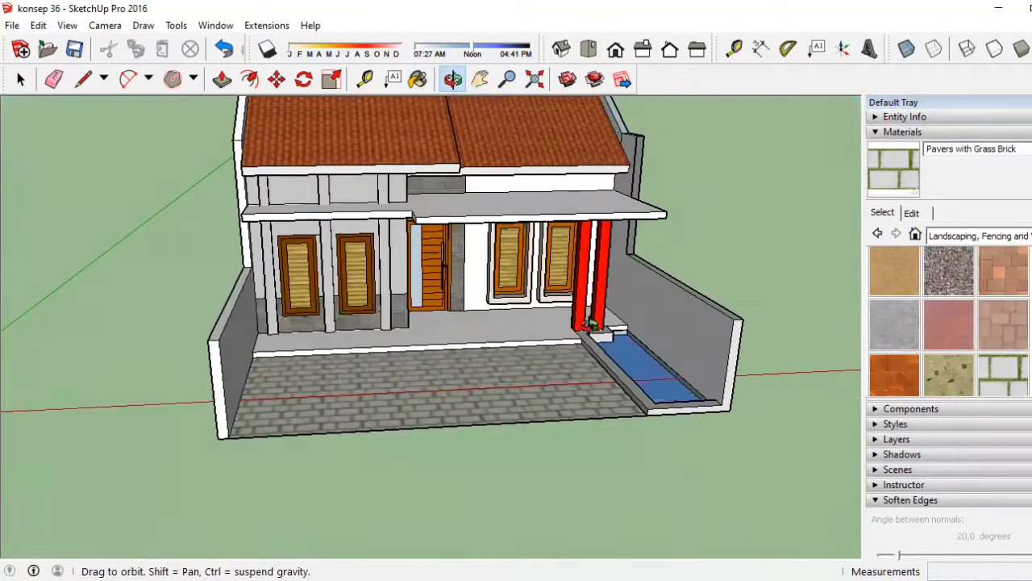
pyautogui.moveTo(428, 205); pyautogui.dragTo(358, 147)
pyautogui.scroll(2, 322, 153)
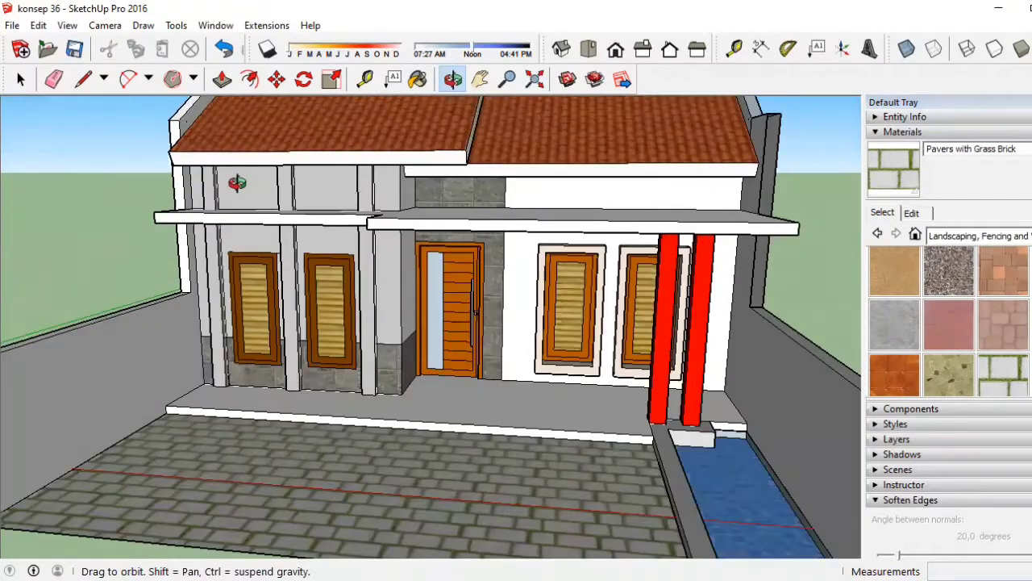
pyautogui.scroll(1, 267, 158)
pyautogui.scroll(1, 271, 160)
pyautogui.scroll(2, 271, 161)
# From Colors, paint the left pillars, wall behind the windows and upper fascia green F07/F08.
pyautogui.click(978, 236)
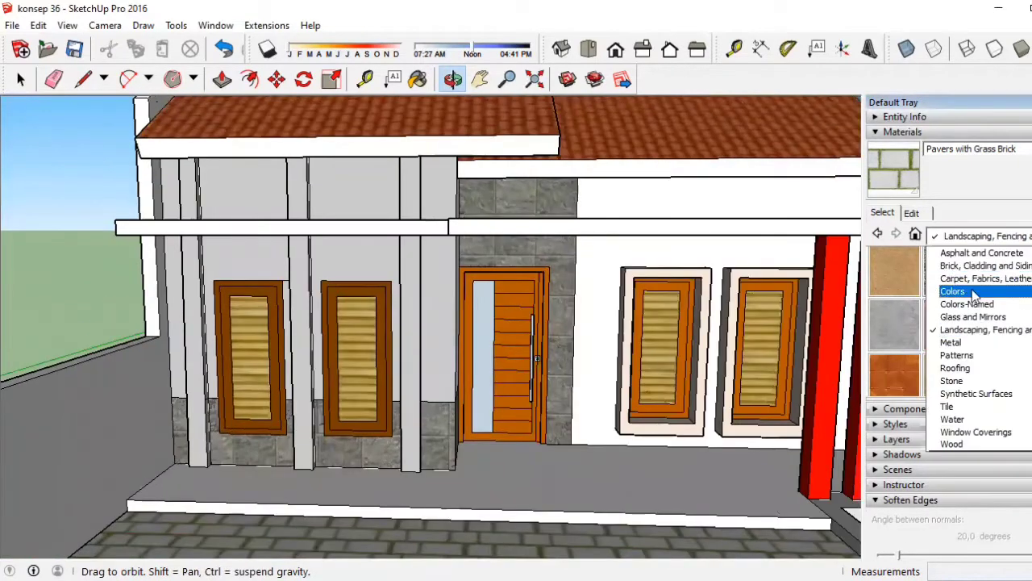
pyautogui.click(972, 294)
pyautogui.scroll(-2, 968, 296)
pyautogui.click(960, 306)
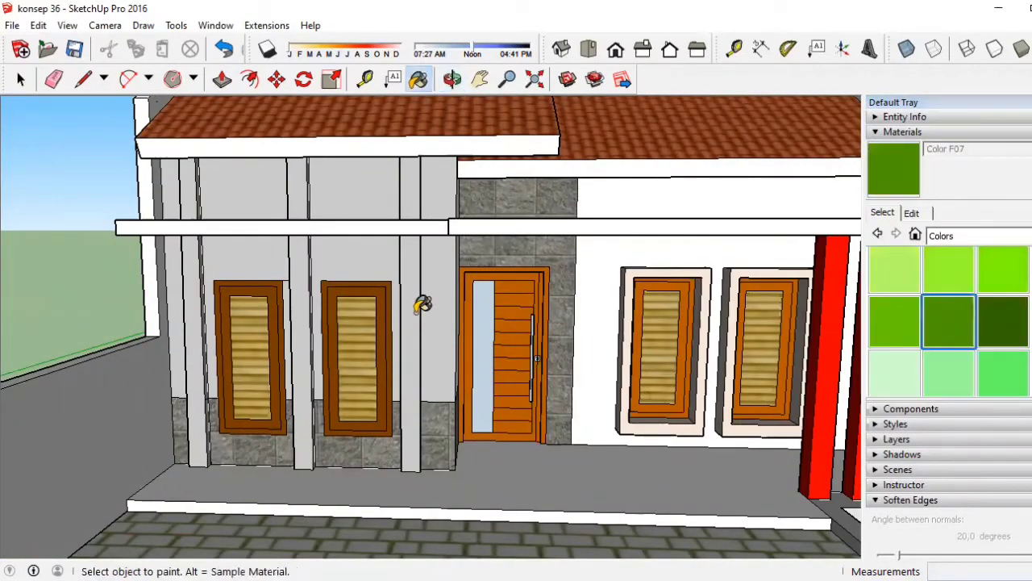
pyautogui.click(416, 303)
pyautogui.click(999, 322)
pyautogui.click(357, 238)
pyautogui.scroll(2, 359, 234)
pyautogui.click(191, 270)
pyautogui.click(258, 267)
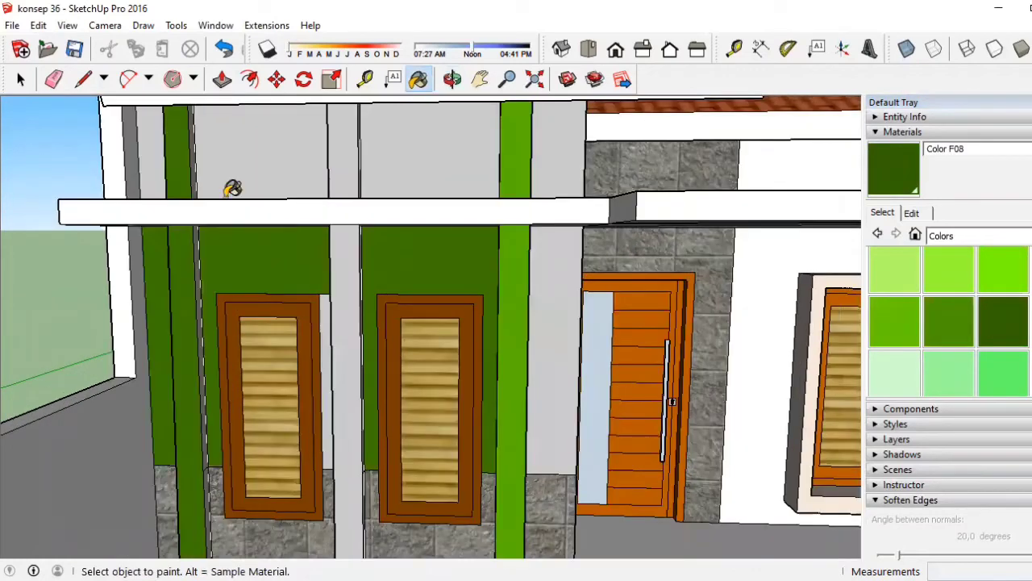
pyautogui.click(231, 184)
# Paint the remaining pillar, wall, between-window strip and grey faces beside the door dark green F08, then view from the front.
pyautogui.click(433, 132)
pyautogui.click(560, 173)
pyautogui.click(563, 249)
pyautogui.click(329, 362)
pyautogui.scroll(2, 198, 290)
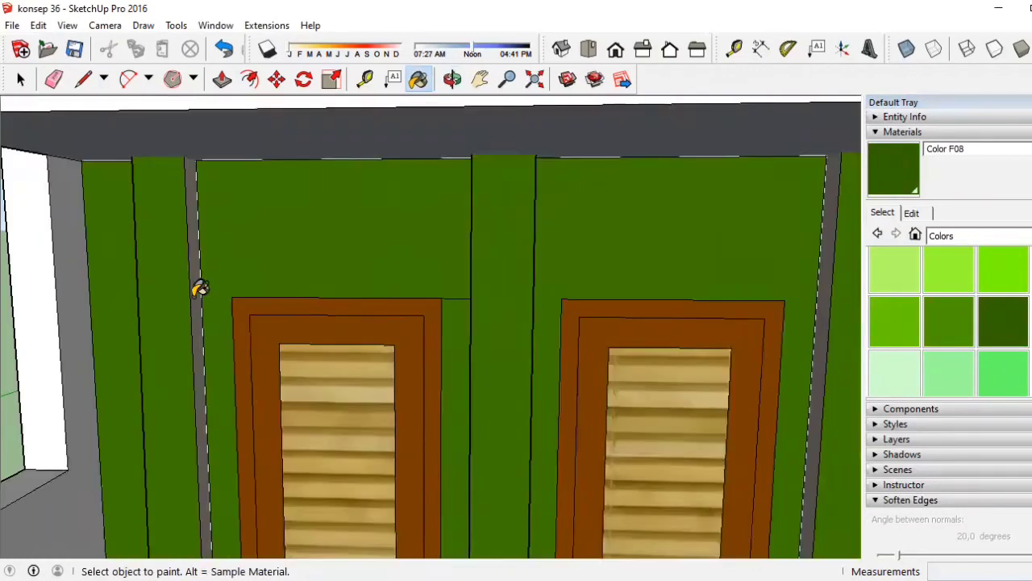
pyautogui.scroll(-4, 295, 306)
pyautogui.scroll(3, 392, 369)
pyautogui.click(393, 369)
pyautogui.scroll(2, 339, 365)
pyautogui.scroll(-4, 231, 339)
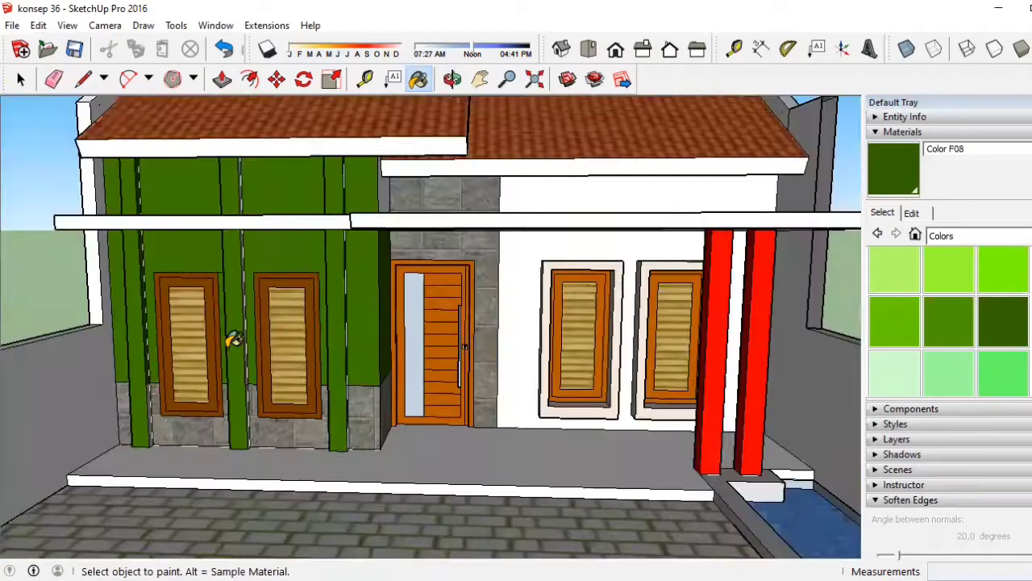
pyautogui.scroll(4, 265, 359)
pyautogui.click(266, 360)
pyautogui.scroll(-1, 603, 370)
pyautogui.scroll(-5, 603, 369)
pyautogui.click(615, 50)
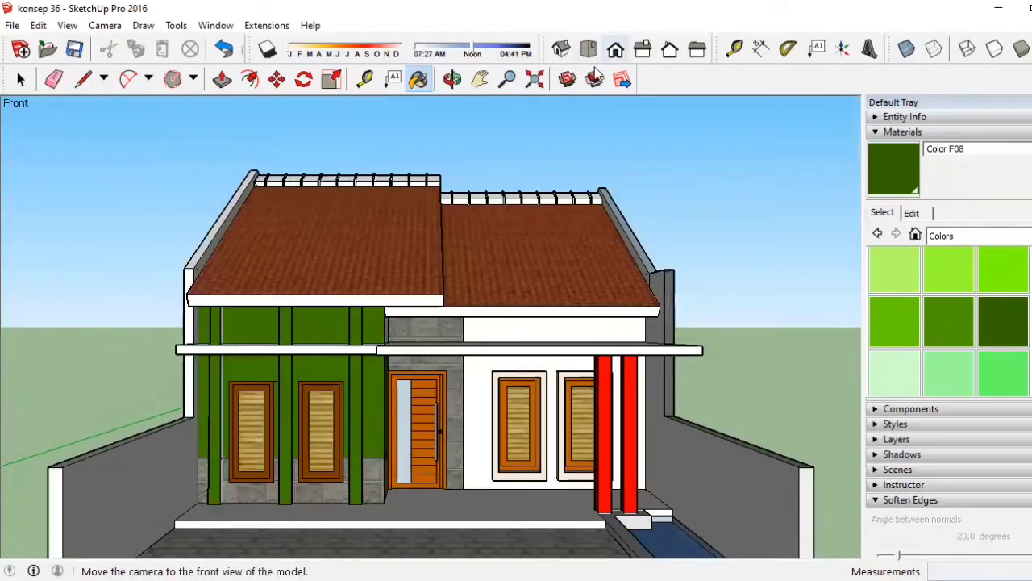
pyautogui.scroll(1, 618, 531)
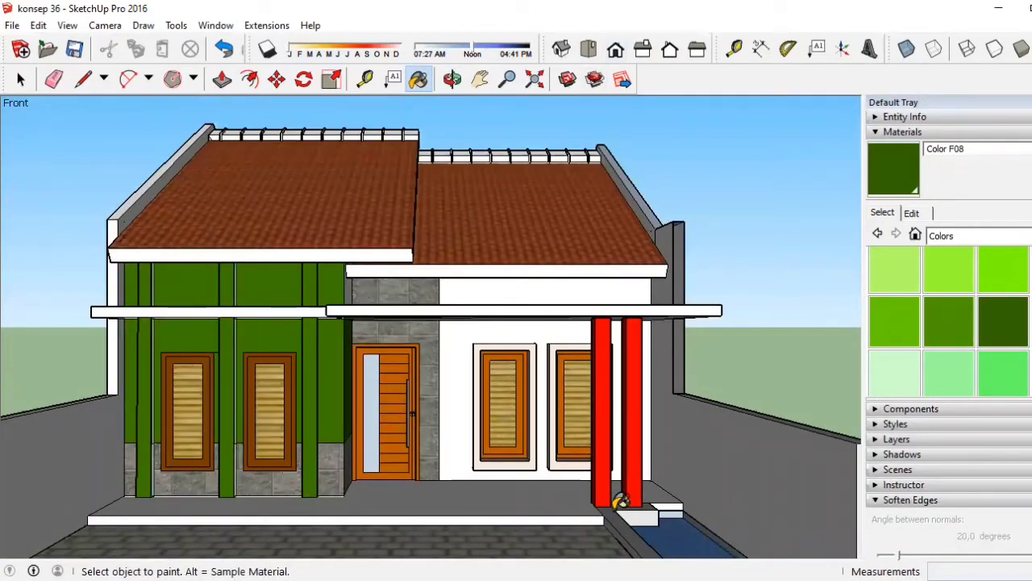
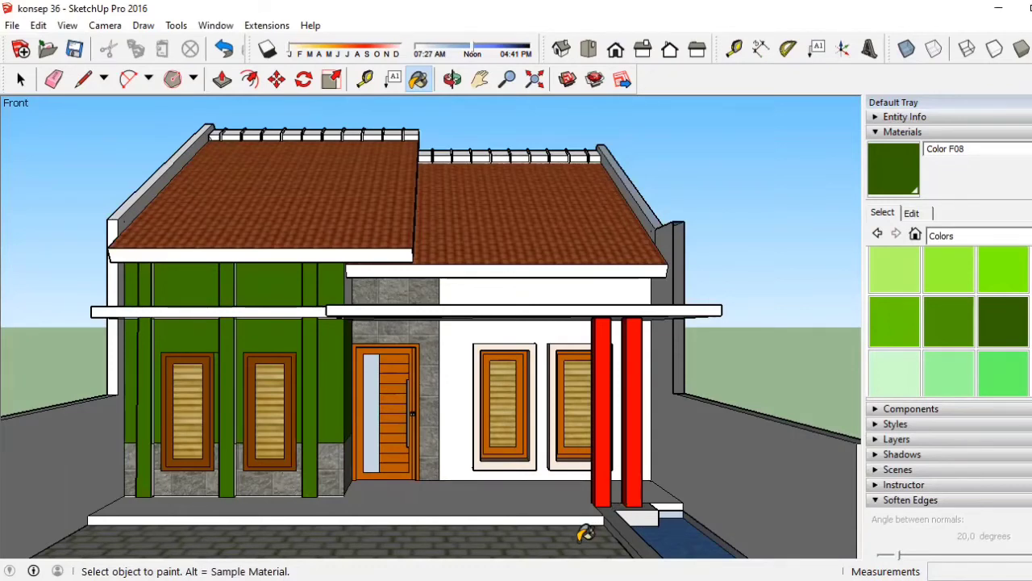
# Sample 0128_White from a white face of the house to make it the current paint.
pyautogui.scroll(3, 730, 420)
pyautogui.keyDown('alt'); pyautogui.click(502, 323); pyautogui.keyUp('alt')
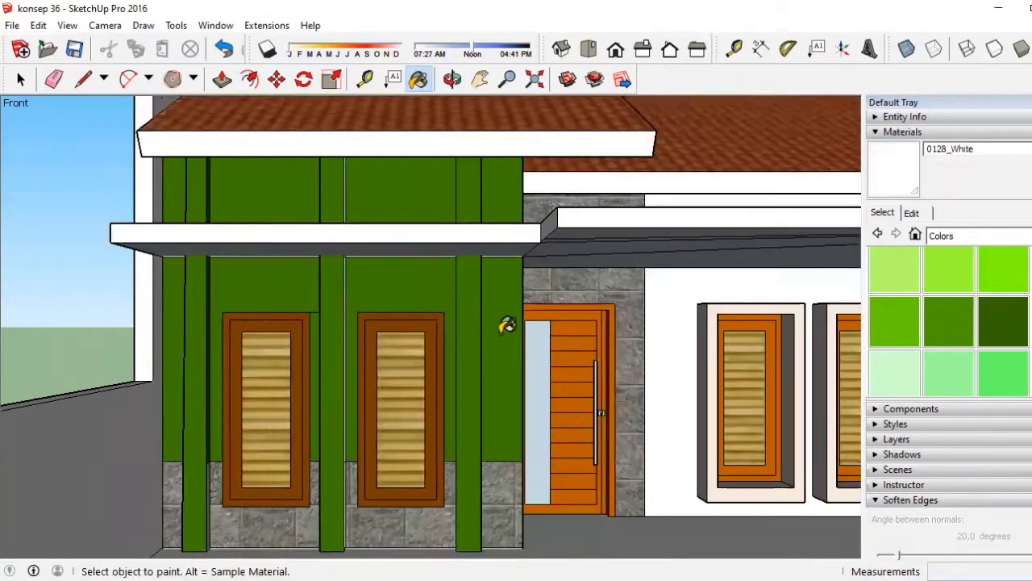
pyautogui.scroll(2, 288, 408)
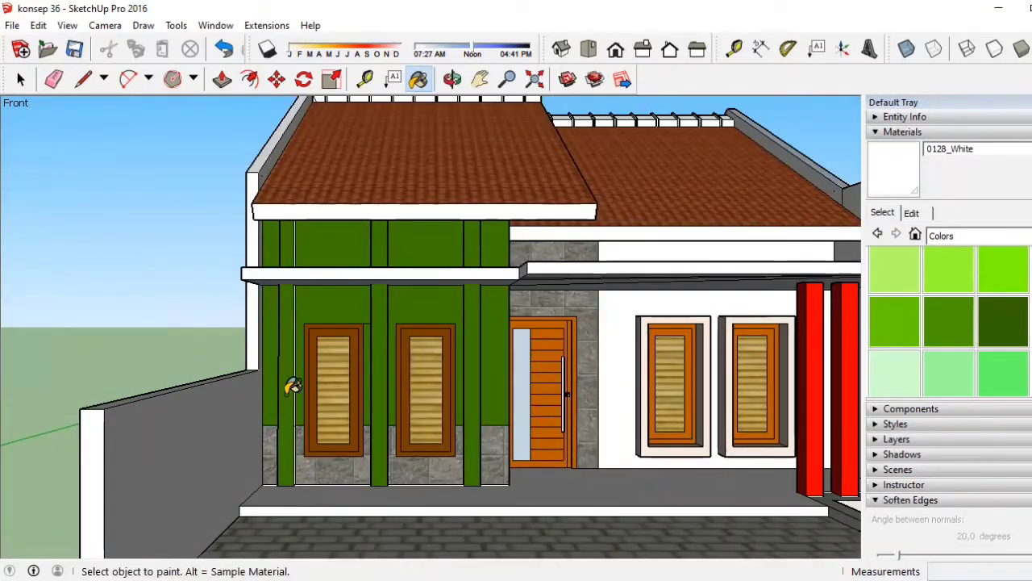
pyautogui.scroll(-3, 292, 388)
pyautogui.scroll(1, 565, 363)
pyautogui.scroll(-2, 972, 339)
# Scroll through the Colors-Named swatches to look over the available colours.
pyautogui.scroll(-2, 976, 342)
pyautogui.scroll(-2, 976, 343)
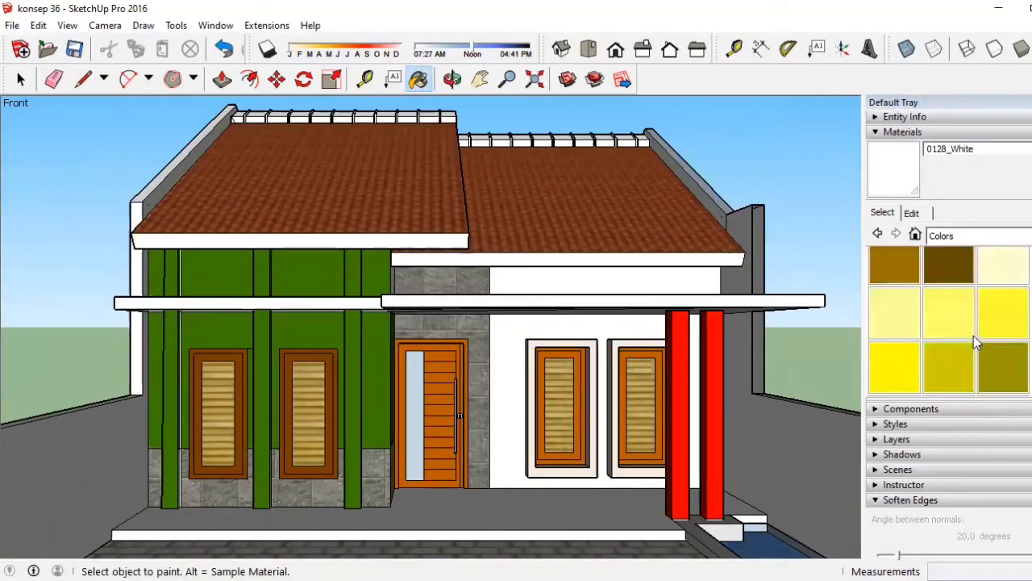
pyautogui.scroll(-2, 976, 342)
pyautogui.scroll(-2, 986, 347)
pyautogui.scroll(-1, 996, 240)
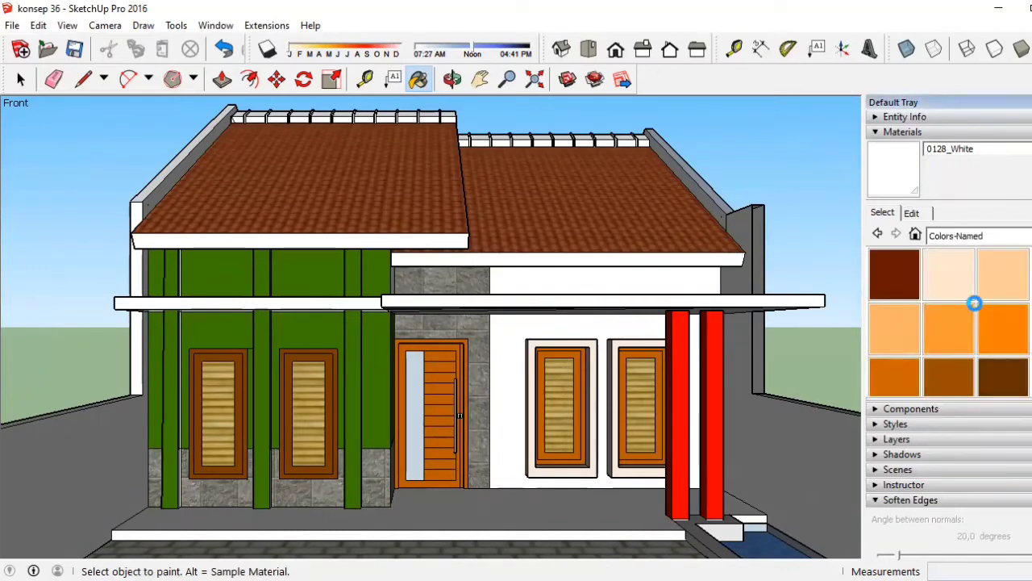
pyautogui.scroll(-2, 974, 306)
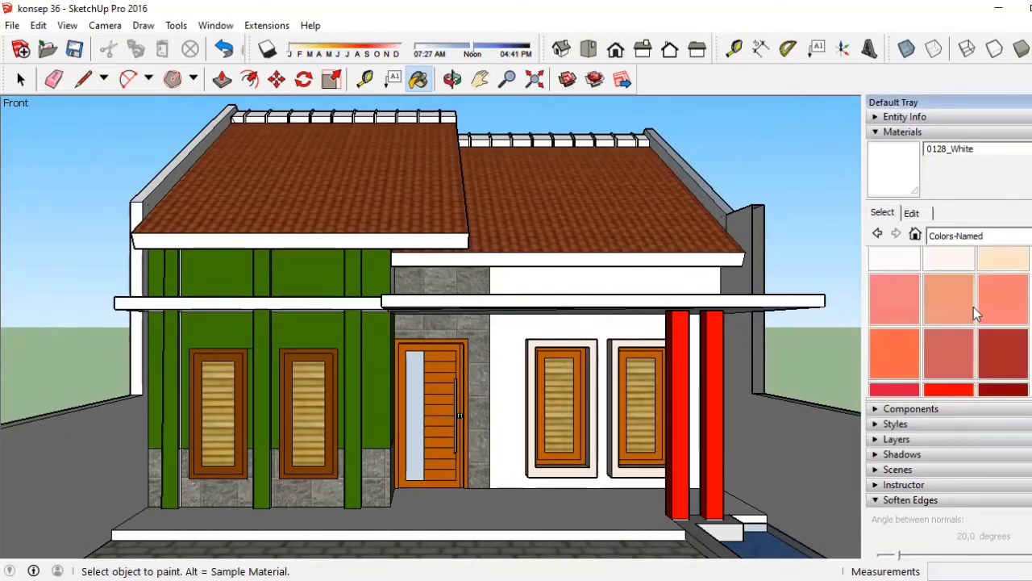
pyautogui.scroll(-2, 984, 311)
pyautogui.scroll(-2, 896, 331)
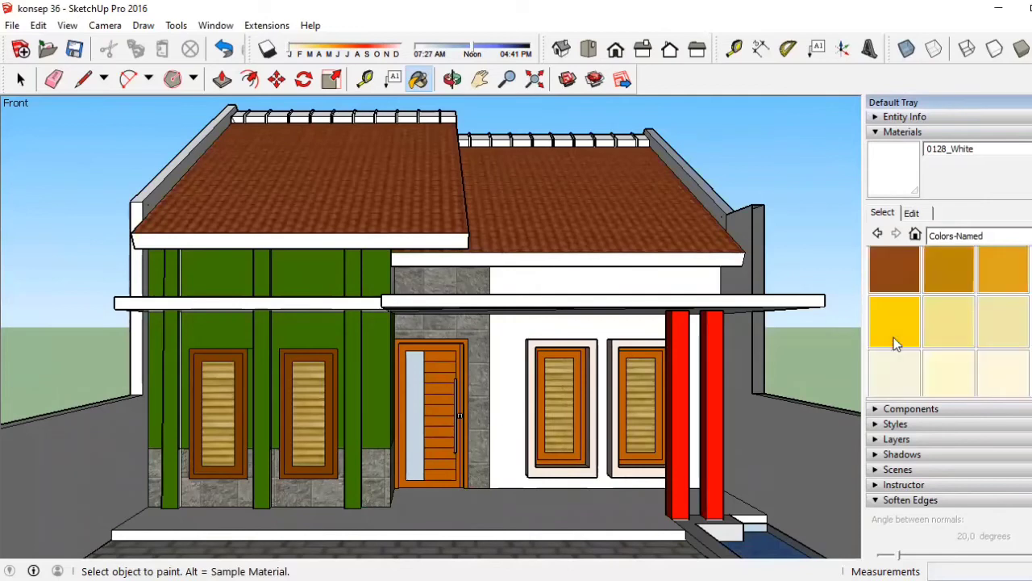
pyautogui.scroll(-2, 976, 329)
pyautogui.scroll(-1, 968, 323)
pyautogui.scroll(-2, 988, 314)
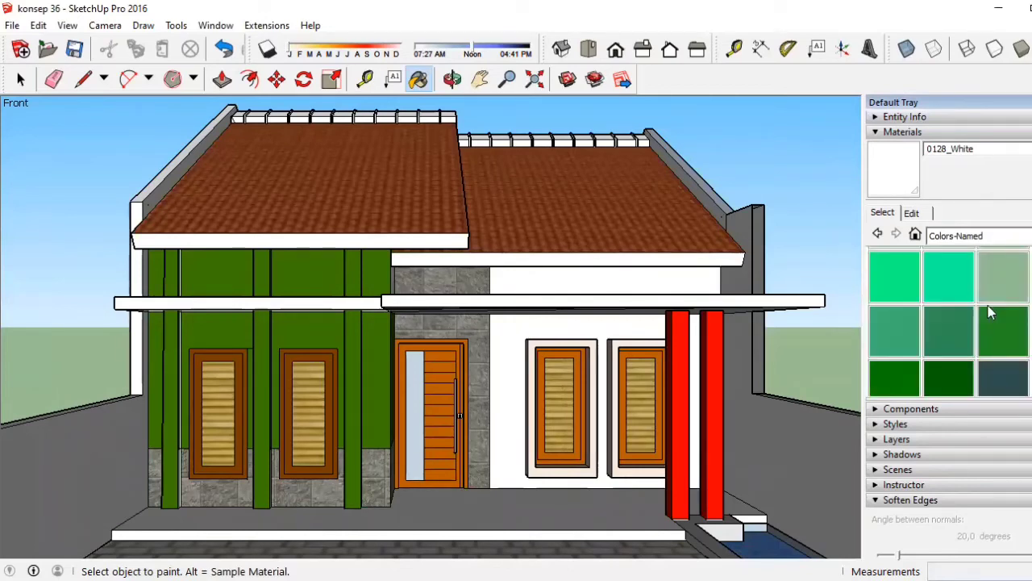
pyautogui.scroll(-2, 969, 328)
pyautogui.scroll(-2, 968, 327)
pyautogui.scroll(-2, 968, 327)
pyautogui.scroll(6, 969, 327)
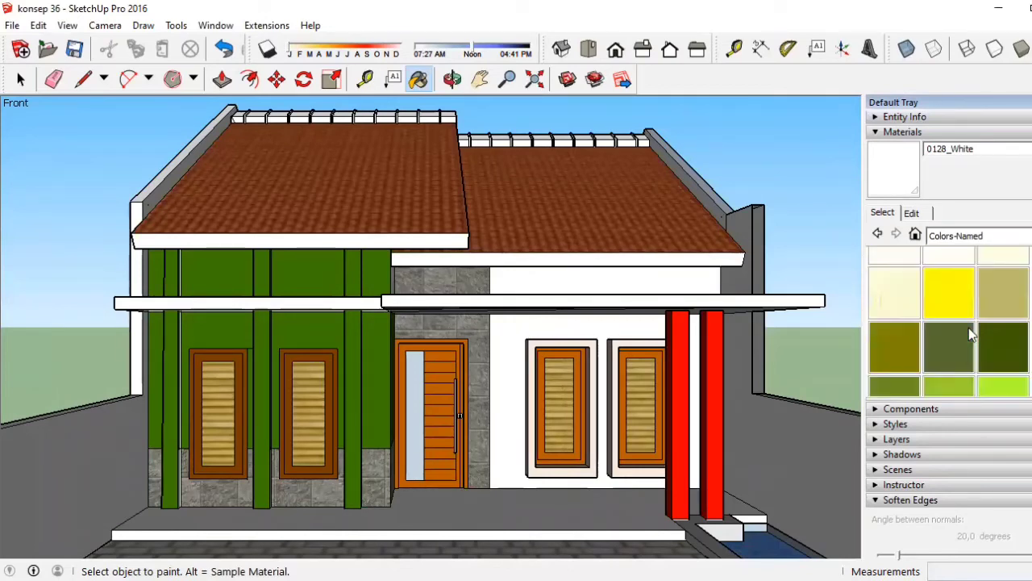
pyautogui.scroll(2, 968, 327)
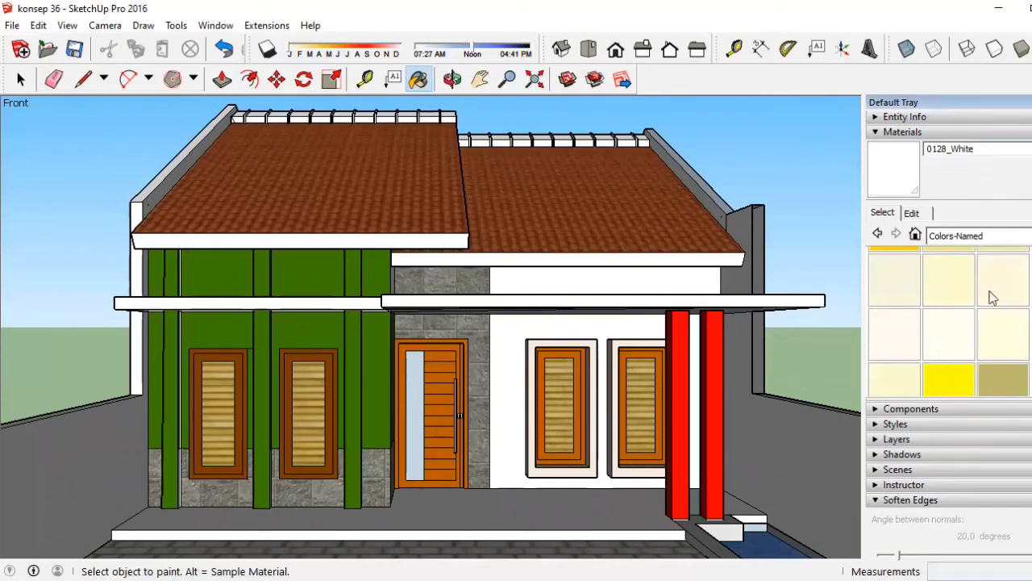
pyautogui.scroll(1, 992, 297)
# Choose 0047_Khaki and repaint the green porch wall panels, columns and upper band.
pyautogui.click(949, 322)
pyautogui.click(382, 329)
pyautogui.click(311, 339)
pyautogui.click(355, 326)
pyautogui.click(262, 292)
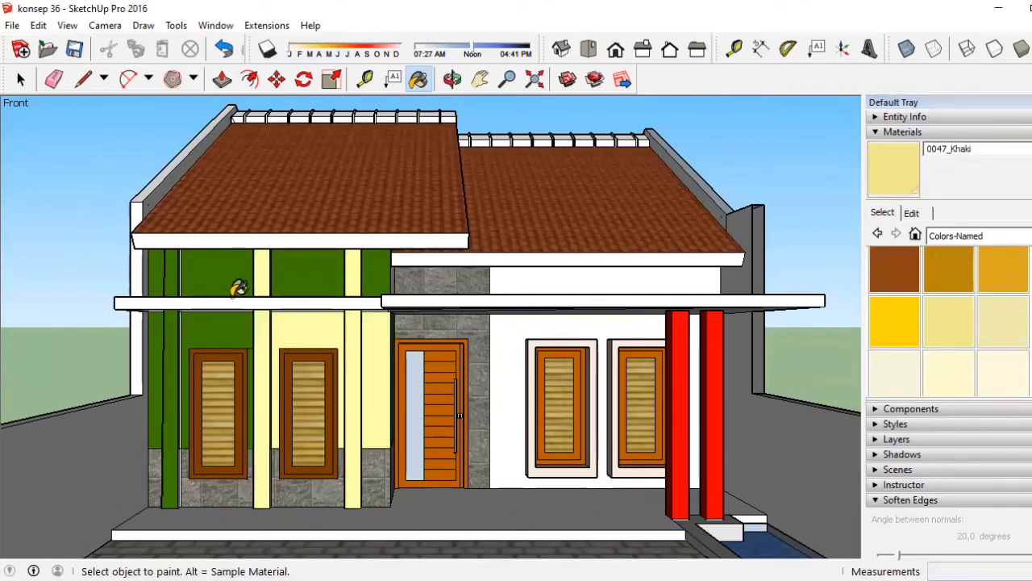
pyautogui.click(157, 281)
pyautogui.click(214, 339)
pyautogui.click(306, 274)
pyautogui.click(230, 266)
pyautogui.click(383, 274)
pyautogui.scroll(1, 161, 452)
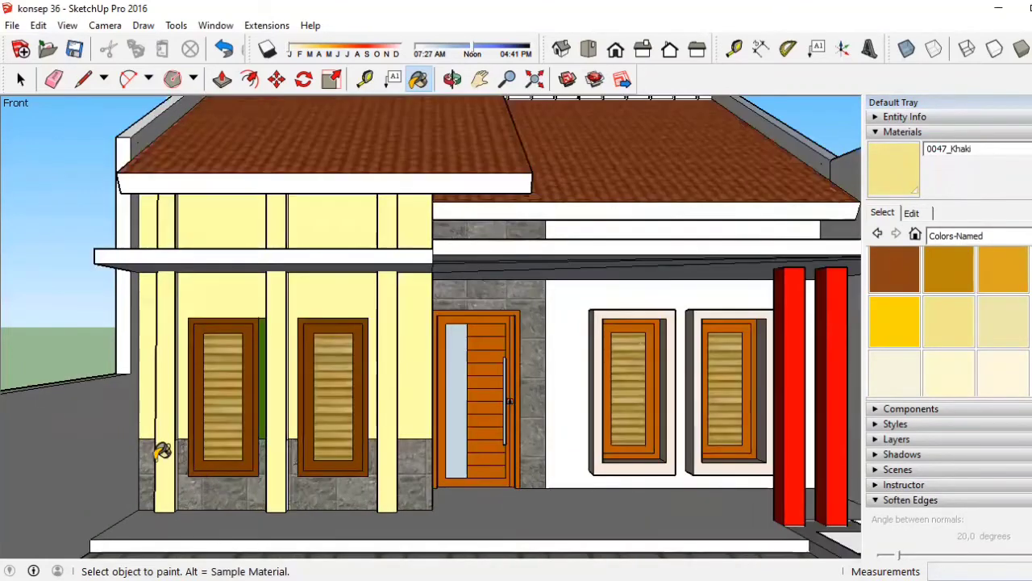
# Paint the grey strip by the front column and the stone panel beside the door khaki.
pyautogui.click(150, 472)
pyautogui.scroll(-1, 265, 396)
pyautogui.scroll(-1, 376, 491)
pyautogui.scroll(-1, 278, 438)
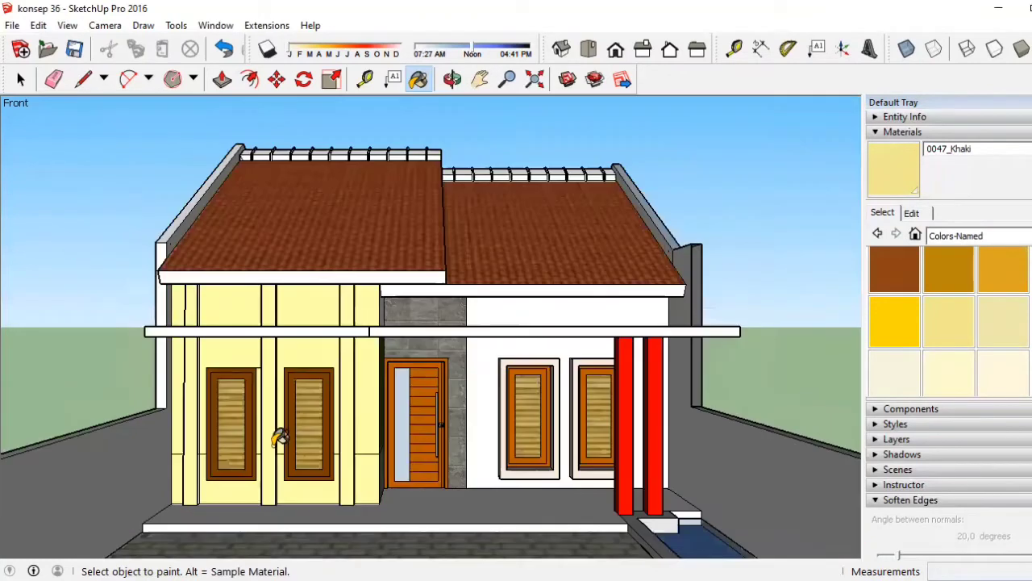
pyautogui.scroll(1, 704, 459)
pyautogui.scroll(1, 704, 458)
pyautogui.click(279, 355)
pyautogui.click(282, 351)
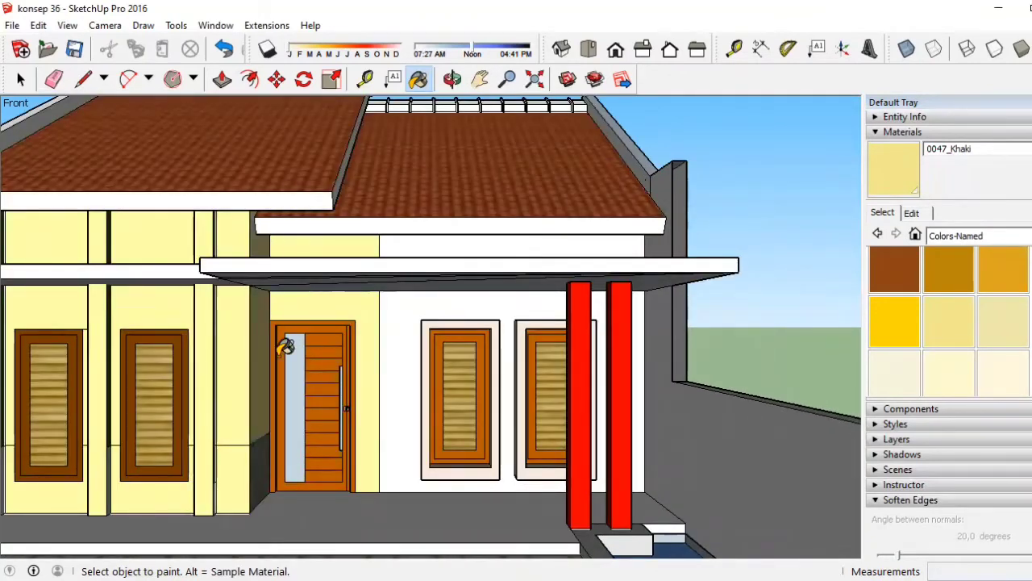
pyautogui.scroll(-1, 500, 411)
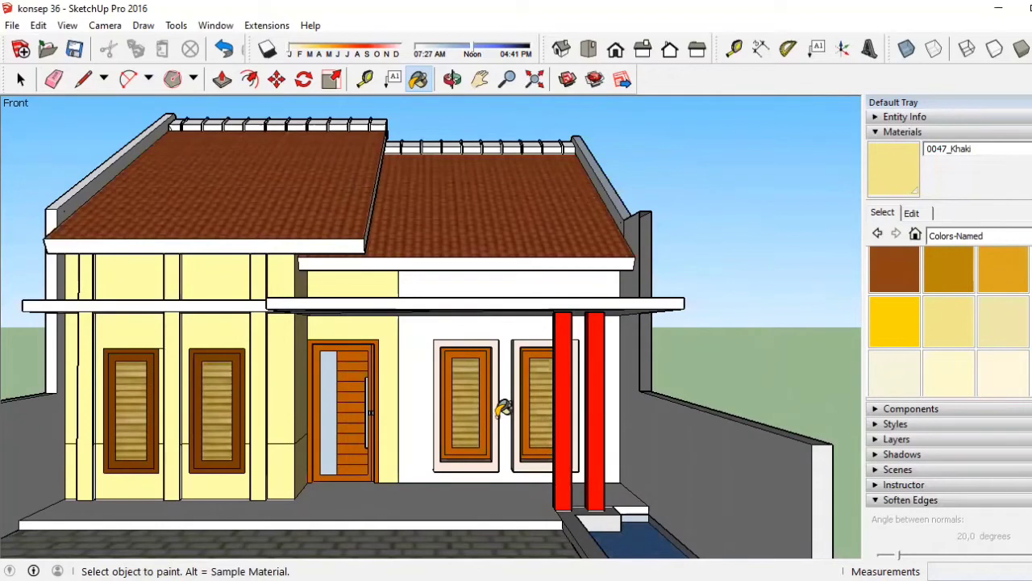
pyautogui.click(1006, 236)
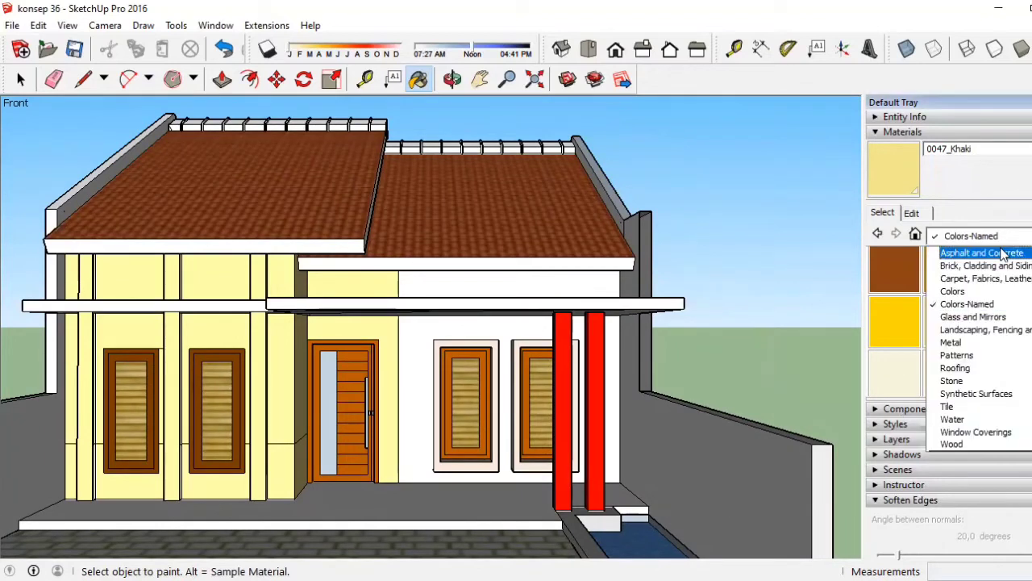
# Pick Pavers Stone Walk from the Landscaping collection and apply it to the upper wall panels.
pyautogui.click(993, 330)
pyautogui.click(960, 372)
pyautogui.scroll(1, 161, 375)
pyautogui.scroll(2, 202, 323)
pyautogui.click(242, 266)
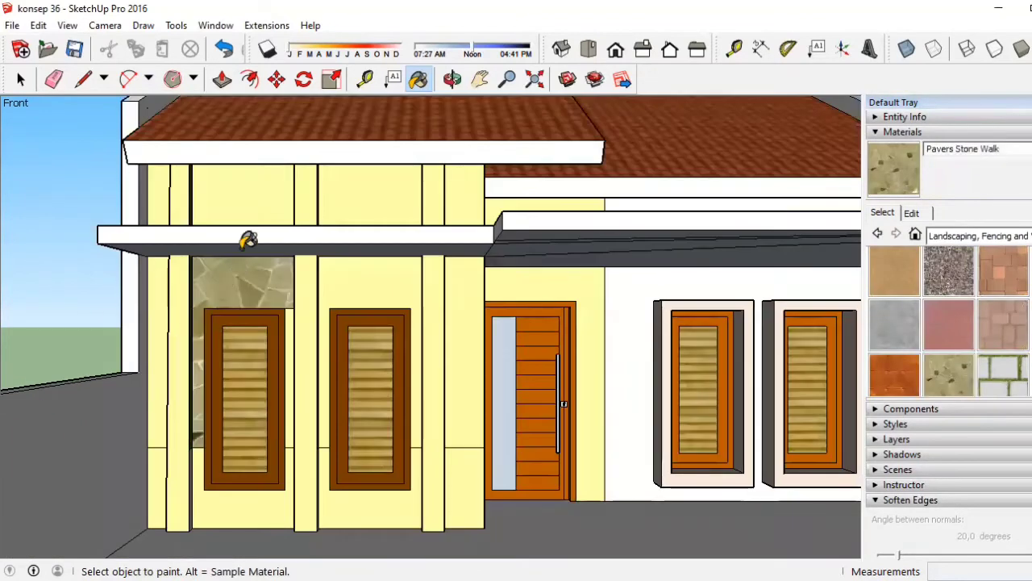
pyautogui.click(242, 198)
pyautogui.click(379, 198)
pyautogui.scroll(2, 395, 283)
pyautogui.scroll(-1, 403, 287)
# Apply Pavers Stone Walk to the remaining lower and leftmost wall faces between the columns.
pyautogui.click(323, 484)
pyautogui.click(410, 491)
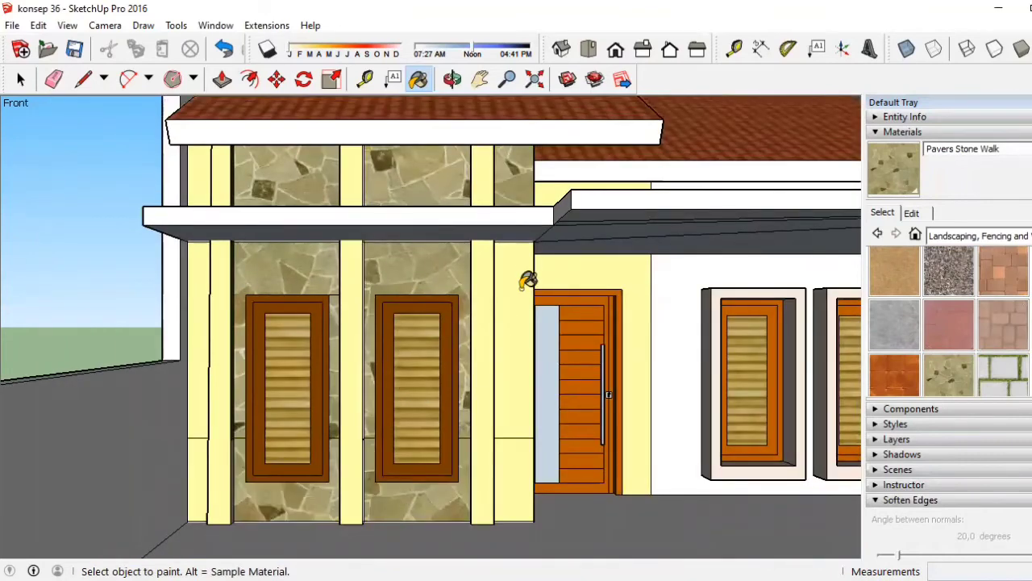
pyautogui.click(523, 284)
pyautogui.click(516, 484)
pyautogui.click(212, 174)
pyautogui.click(205, 266)
pyautogui.click(206, 480)
# Sample 0128_White from a wall to make it the current paint.
pyautogui.scroll(-3, 516, 347)
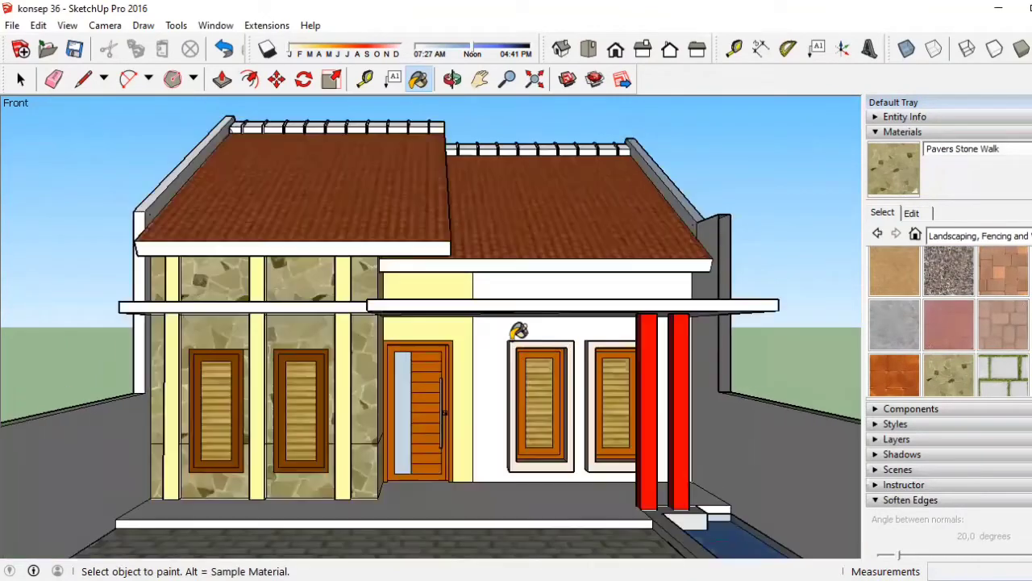
pyautogui.scroll(3, 518, 330)
pyautogui.scroll(-1, 295, 424)
pyautogui.scroll(-1, 484, 438)
pyautogui.scroll(-1, 449, 342)
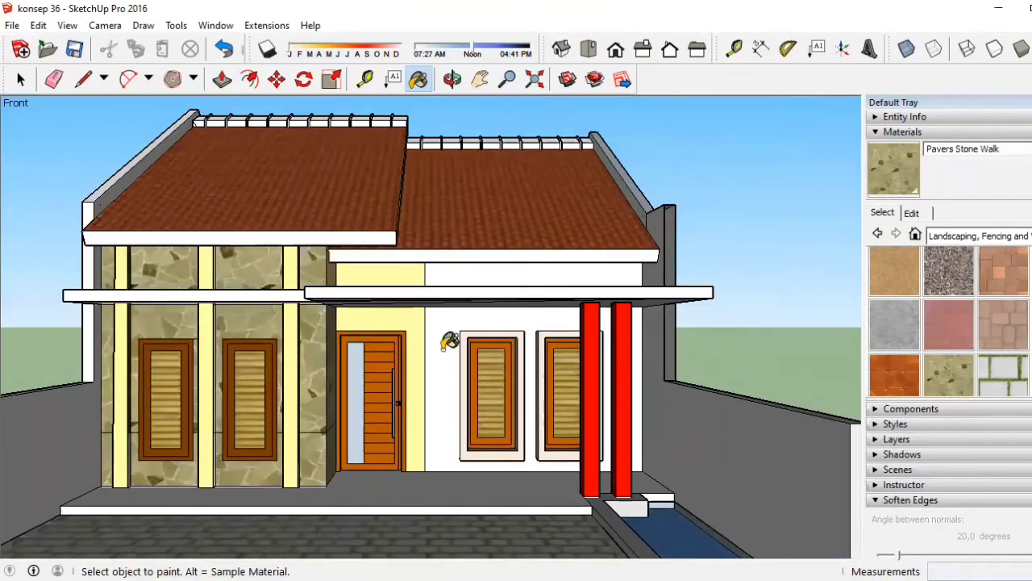
pyautogui.scroll(-1, 476, 331)
pyautogui.scroll(1, 525, 354)
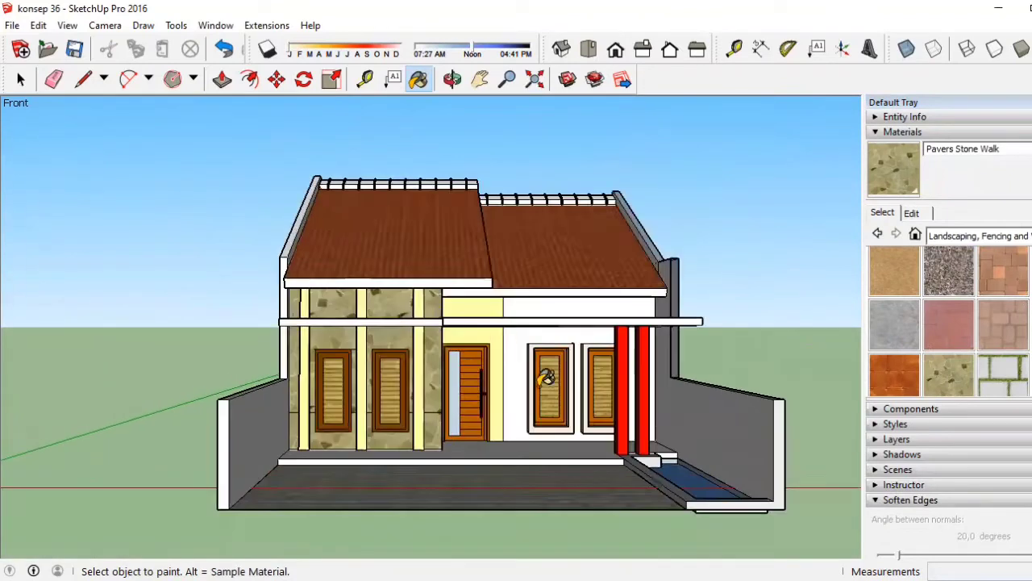
pyautogui.scroll(1, 516, 323)
pyautogui.scroll(1, 516, 306)
pyautogui.keyDown('alt'); pyautogui.click(516, 302); pyautogui.keyUp('alt')
pyautogui.keyDown('alt'); pyautogui.click(516, 325); pyautogui.keyUp('alt')
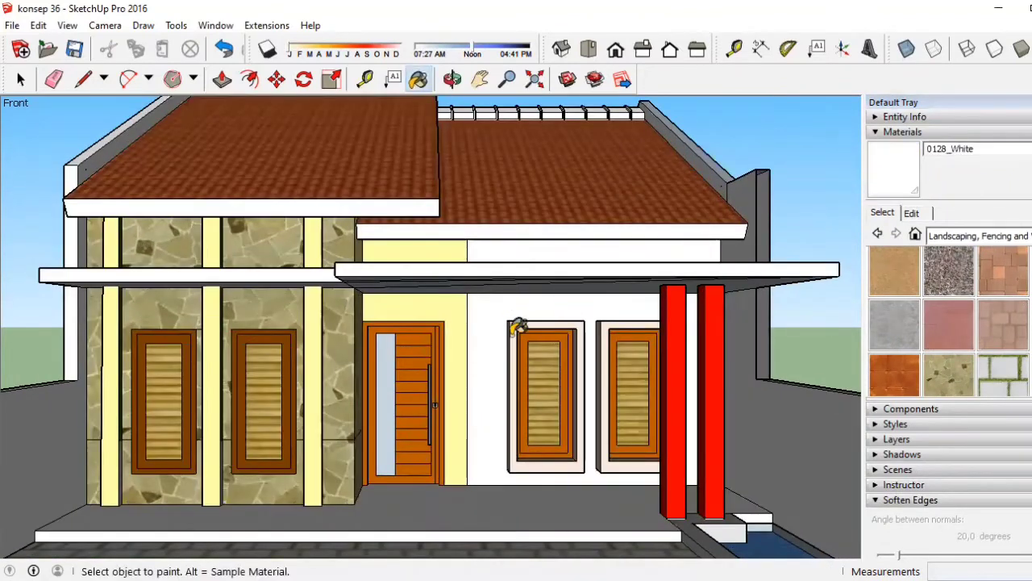
pyautogui.scroll(1, 516, 325)
pyautogui.scroll(1, 483, 325)
pyautogui.scroll(-1, 516, 309)
pyautogui.scroll(1, 620, 343)
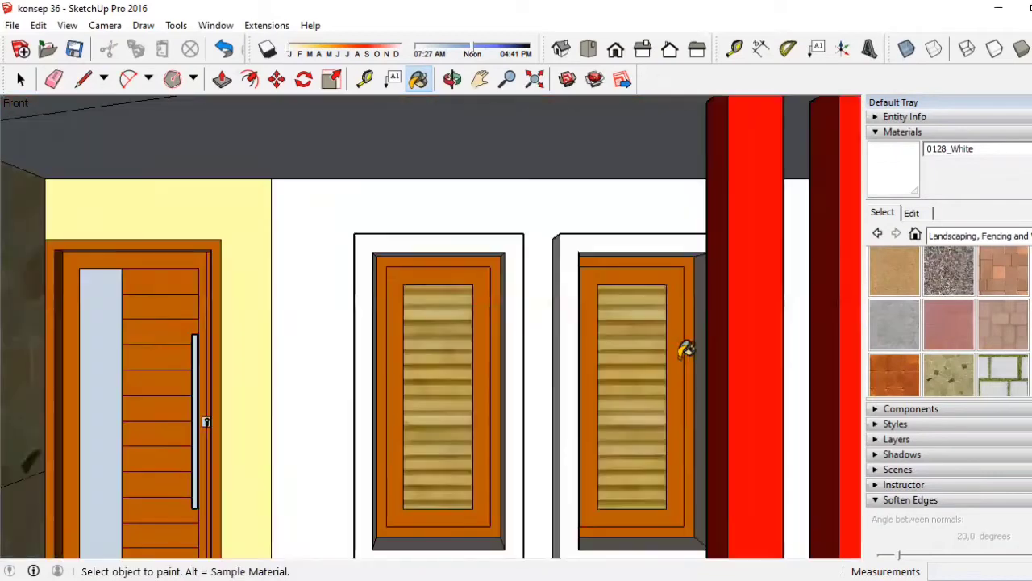
pyautogui.scroll(1, 707, 218)
pyautogui.scroll(2, 307, 218)
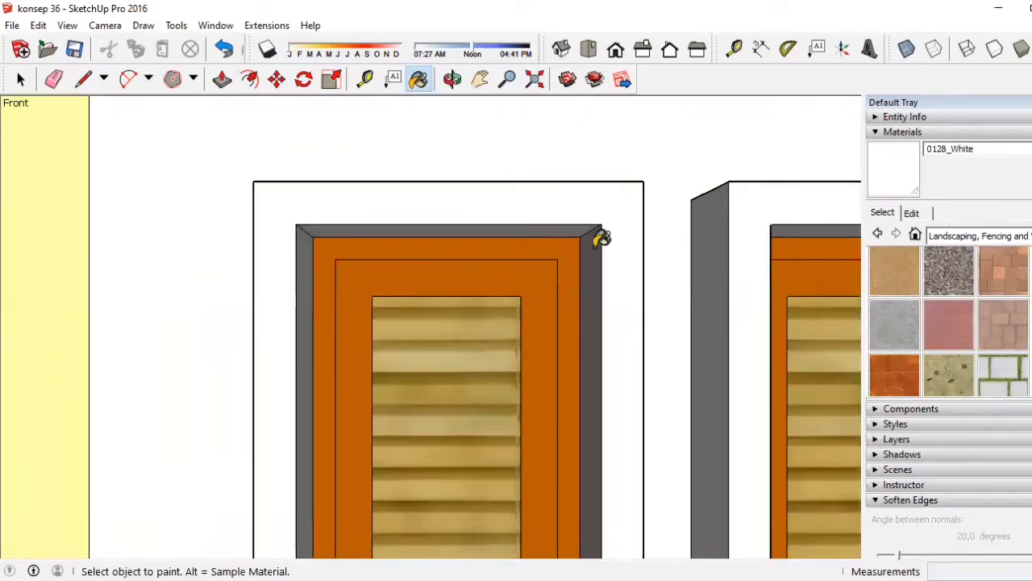
pyautogui.scroll(-3, 529, 260)
pyautogui.scroll(-2, 530, 261)
# Check the top and front views, then orbit to an angled view from above the house.
pyautogui.click(588, 49)
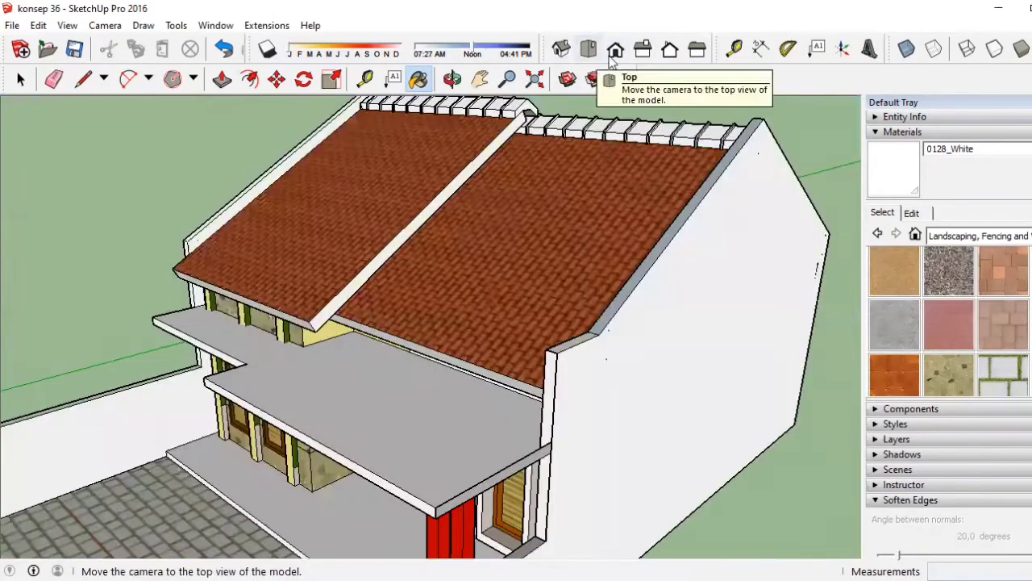
pyautogui.click(615, 49)
pyautogui.scroll(2, 646, 470)
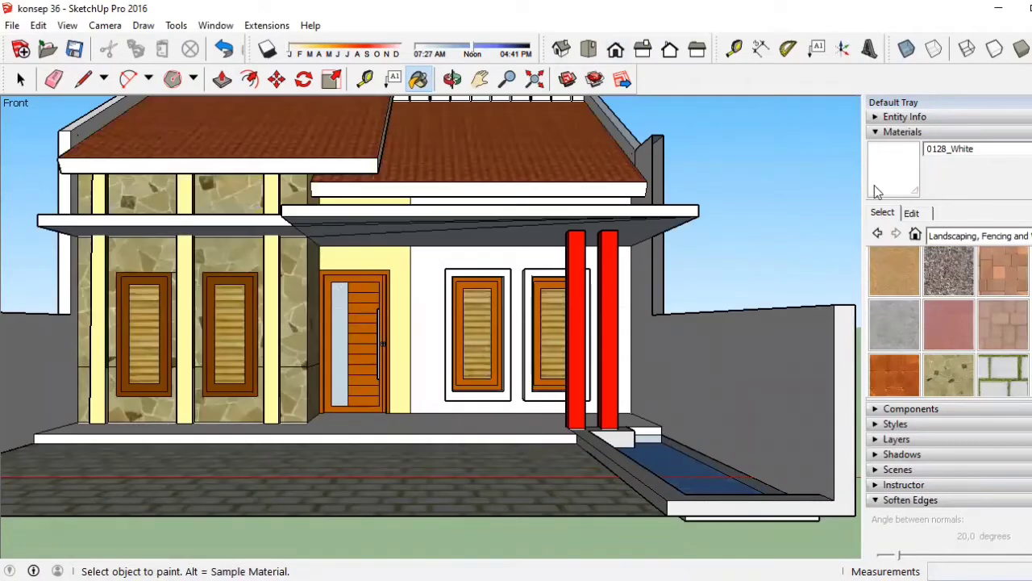
pyautogui.scroll(1, 645, 282)
pyautogui.scroll(2, 675, 315)
pyautogui.scroll(-5, 436, 338)
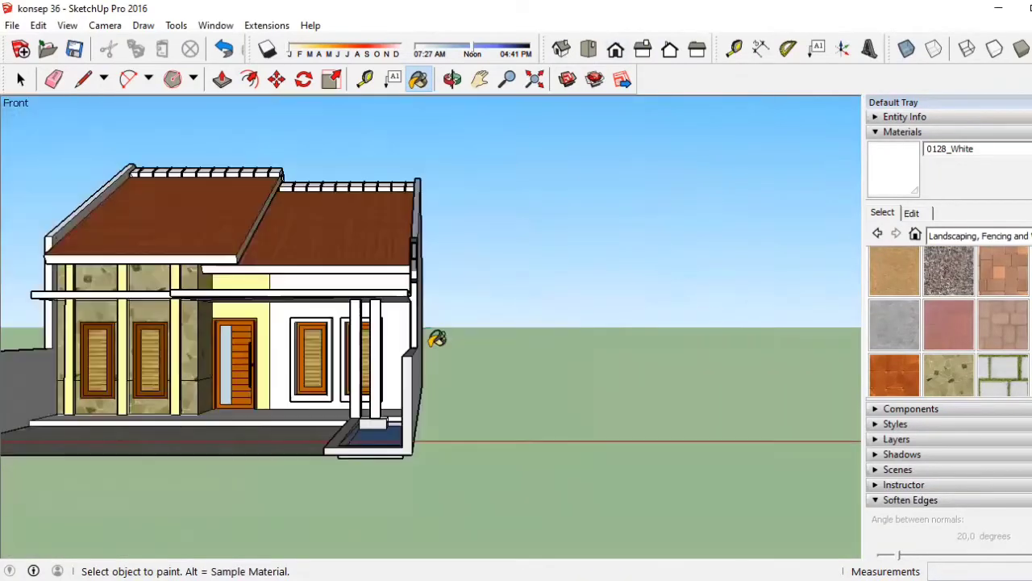
pyautogui.scroll(3, 297, 205)
pyautogui.scroll(2, 431, 249)
pyautogui.scroll(-3, 468, 254)
pyautogui.scroll(-2, 626, 256)
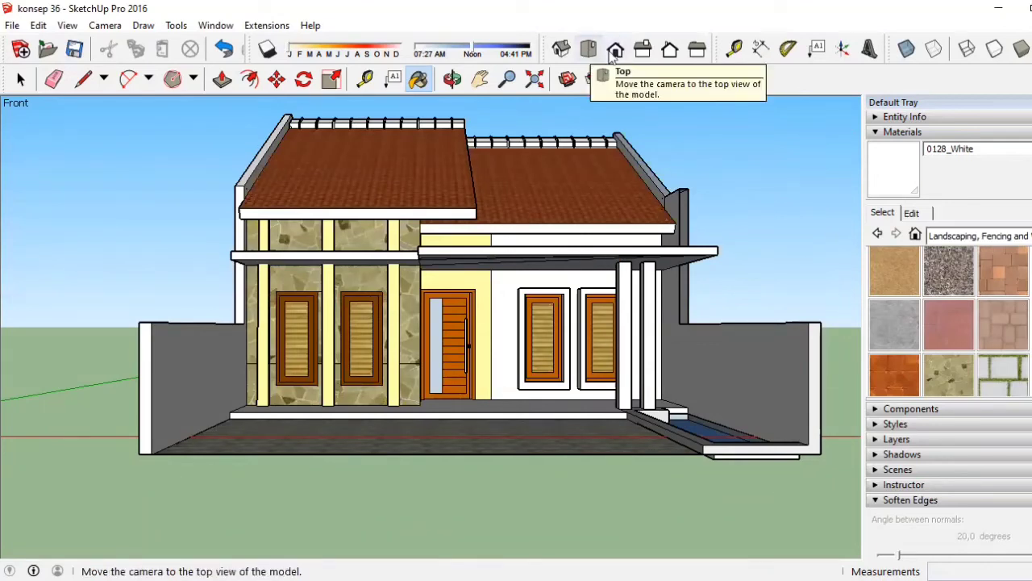
pyautogui.click(452, 79)
pyautogui.moveTo(456, 242)
pyautogui.mouseDown()
pyautogui.moveTo(456, 309)
pyautogui.moveTo(534, 385)
pyautogui.mouseUp()
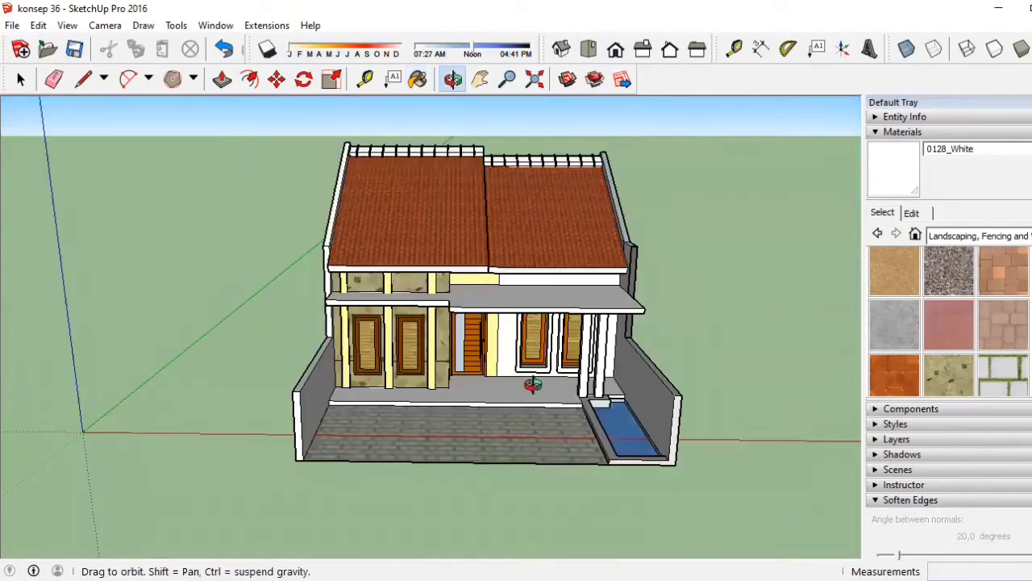
pyautogui.scroll(2, 540, 432)
pyautogui.scroll(3, 403, 413)
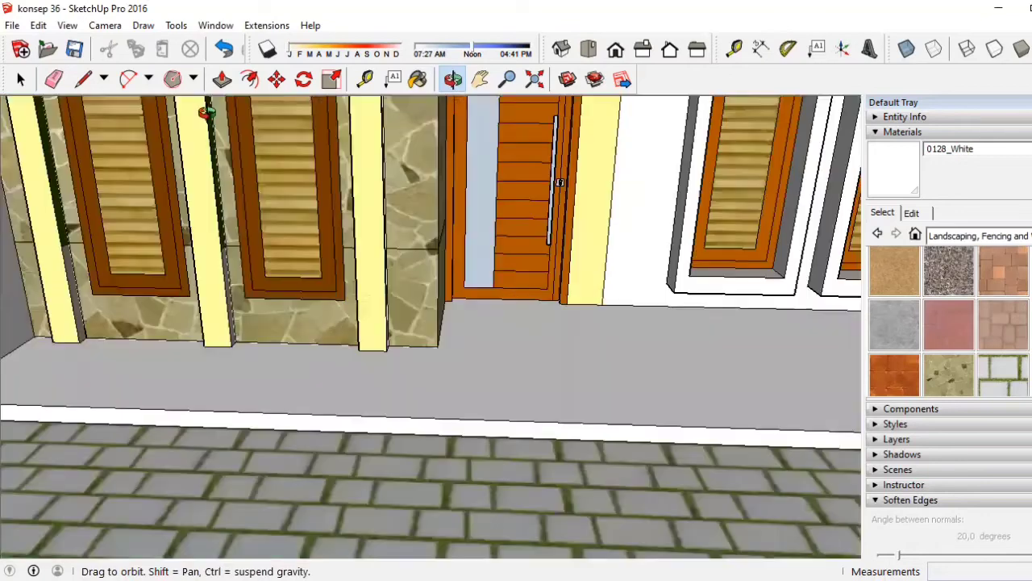
# Sample 0047_Khaki from a yellow column to make it the current paint.
pyautogui.press('l')
pyautogui.keyDown('alt'); pyautogui.click(363, 200); pyautogui.keyUp('alt')
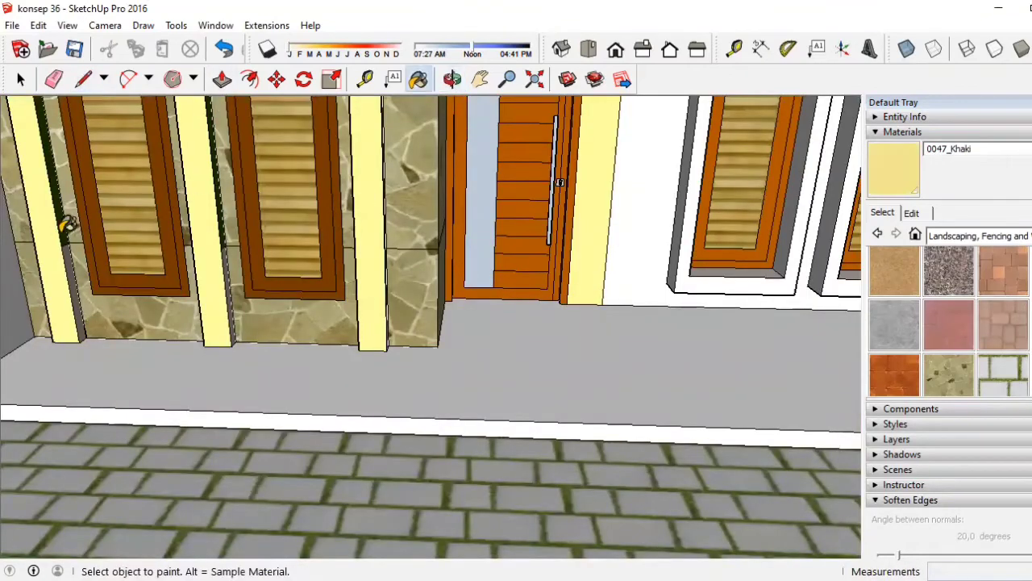
pyautogui.scroll(2, 69, 223)
pyautogui.scroll(2, 246, 300)
pyautogui.scroll(-2, 266, 315)
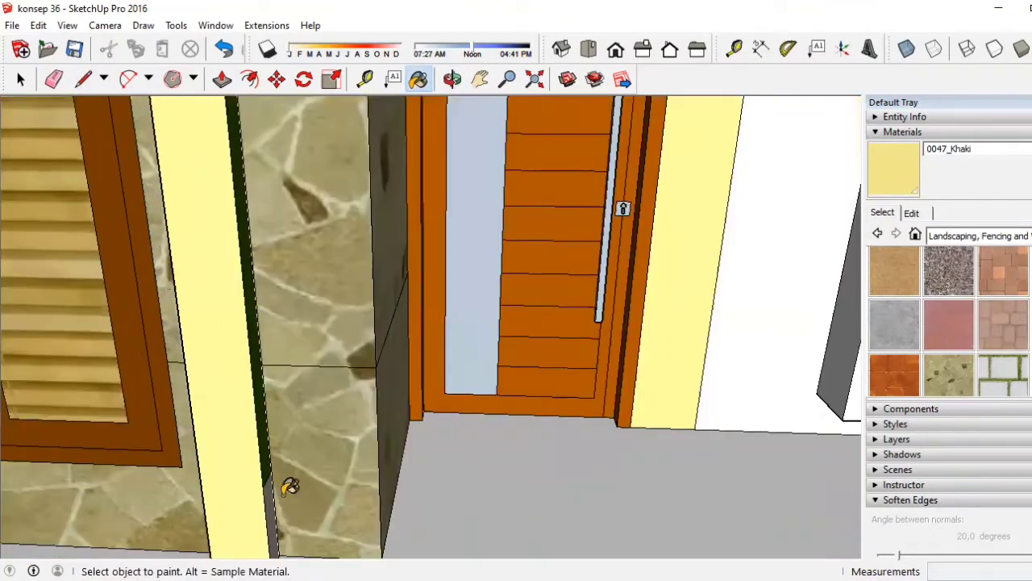
pyautogui.scroll(-3, 565, 307)
# Draw a line from the wall base to the slab edge, splitting the porch slab.
pyautogui.press('l')
pyautogui.scroll(-3, 467, 395)
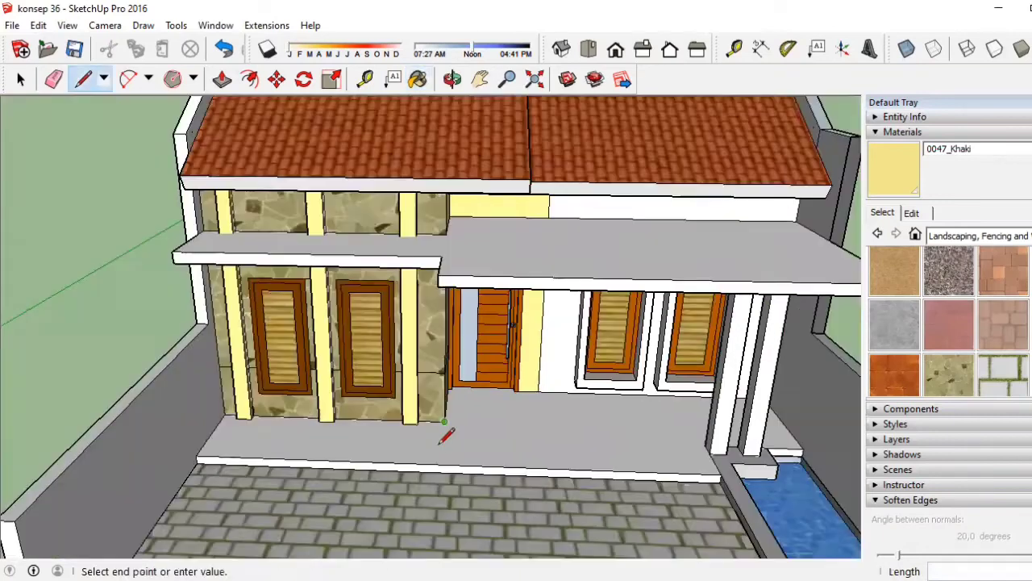
pyautogui.scroll(3, 439, 424)
pyautogui.click(447, 409)
pyautogui.click(442, 481)
pyautogui.scroll(2, 442, 477)
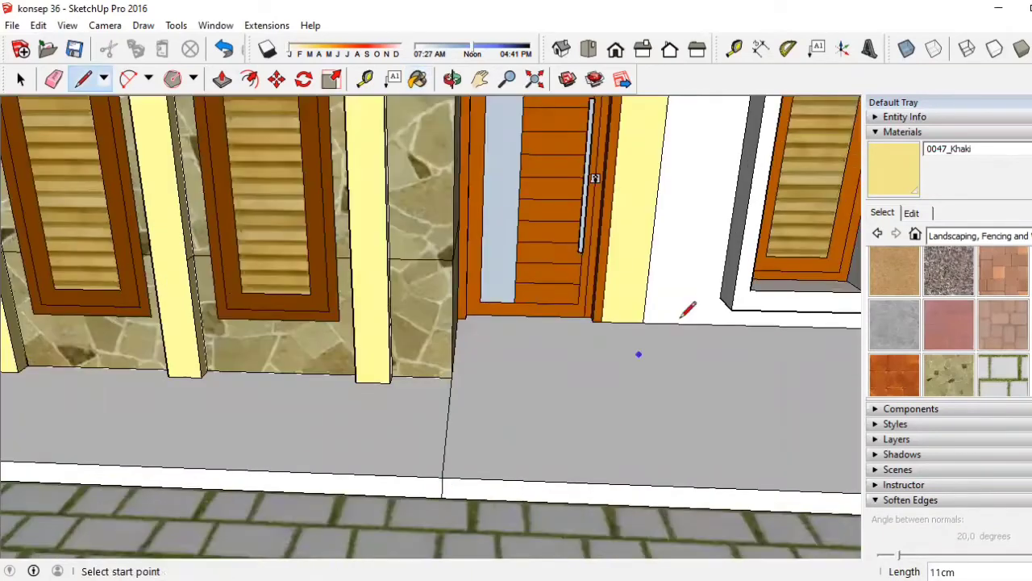
# Push the porch curb's front face back into the step.
pyautogui.click(464, 81)
pyautogui.moveTo(392, 288); pyautogui.dragTo(403, 290)
pyautogui.press('p')
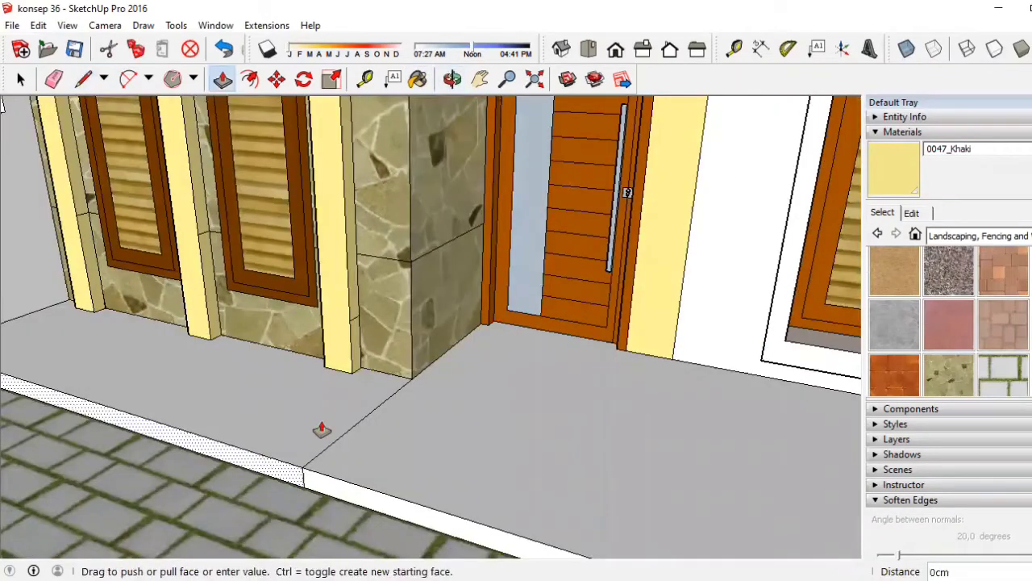
pyautogui.scroll(-3, 480, 296)
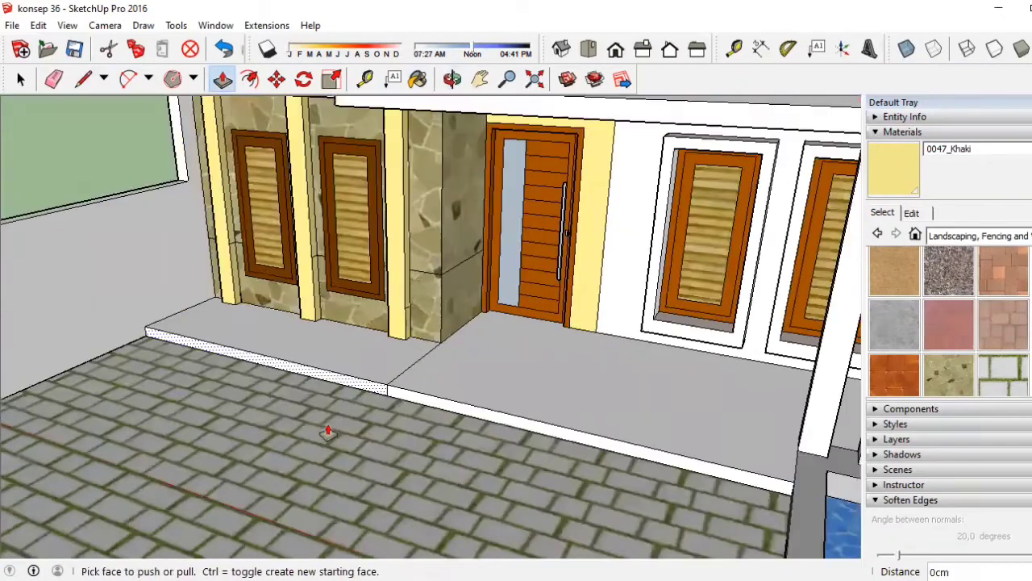
pyautogui.scroll(2, 177, 423)
pyautogui.scroll(2, 317, 369)
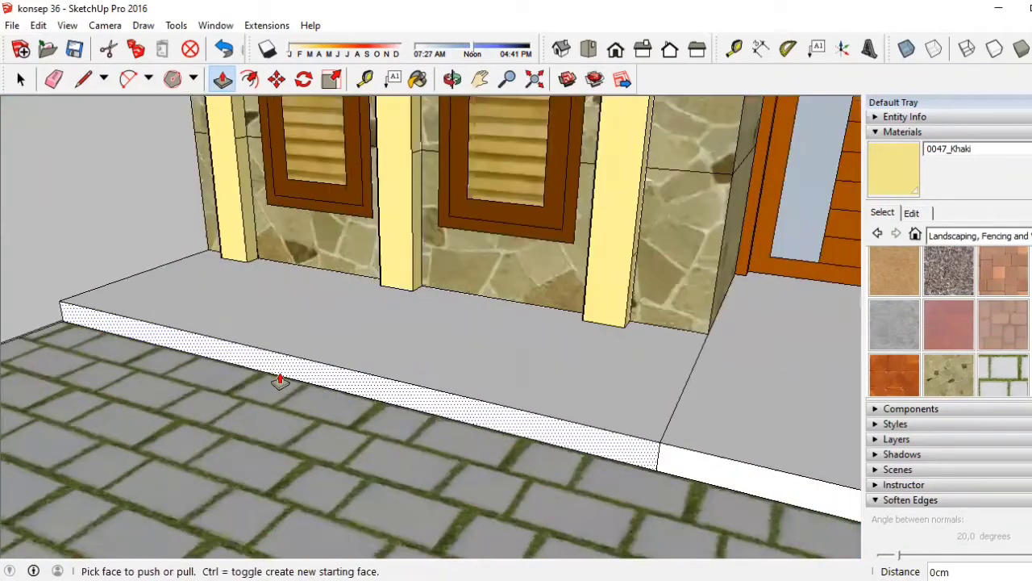
pyautogui.press('space')
pyautogui.click(238, 365)
pyautogui.click(223, 79)
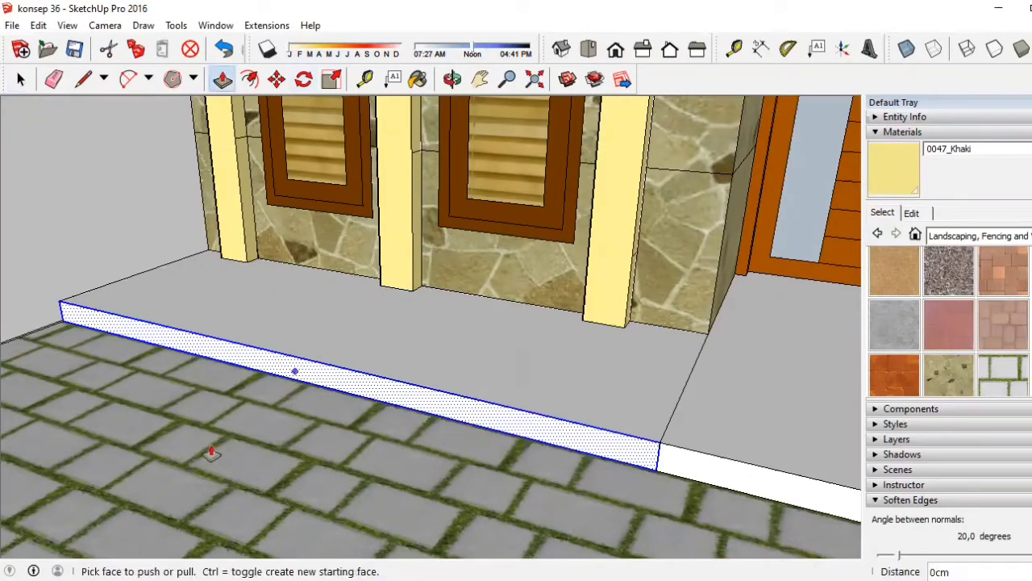
pyautogui.moveTo(334, 369); pyautogui.dragTo(527, 415, button='middle')
pyautogui.moveTo(528, 415); pyautogui.dragTo(538, 389)
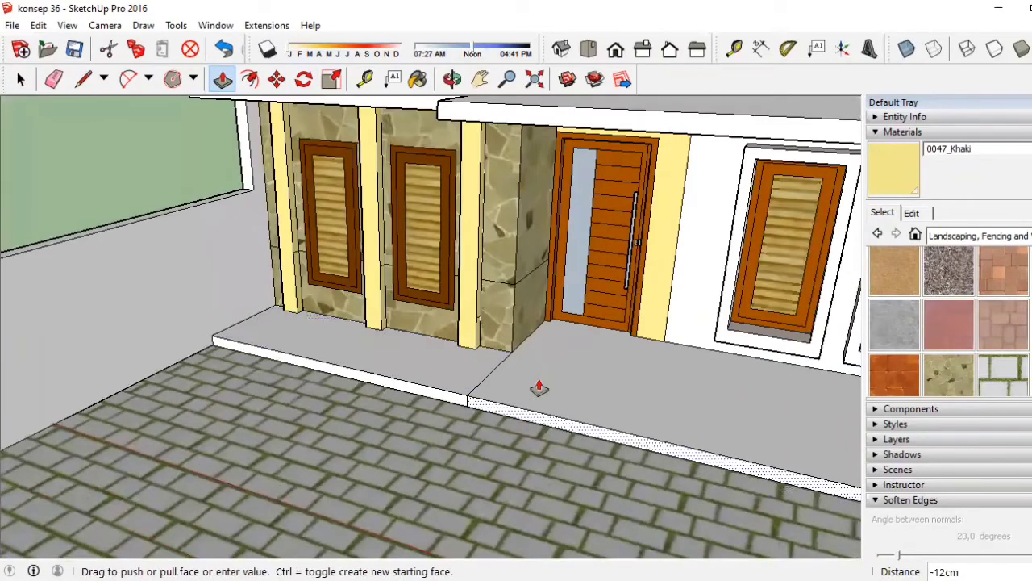
pyautogui.click(468, 345)
# Adjust the height of the porch paving face with Push/Pull.
pyautogui.scroll(-5, 468, 345)
pyautogui.scroll(5, 694, 383)
pyautogui.click(145, 449)
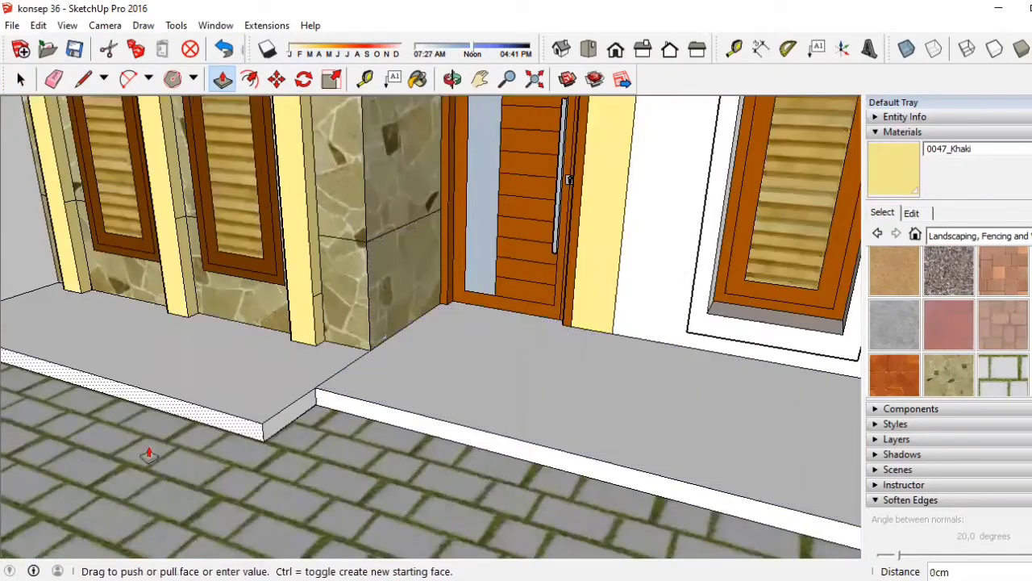
pyautogui.moveTo(355, 387); pyautogui.dragTo(350, 336, button='middle')
pyautogui.click(262, 468)
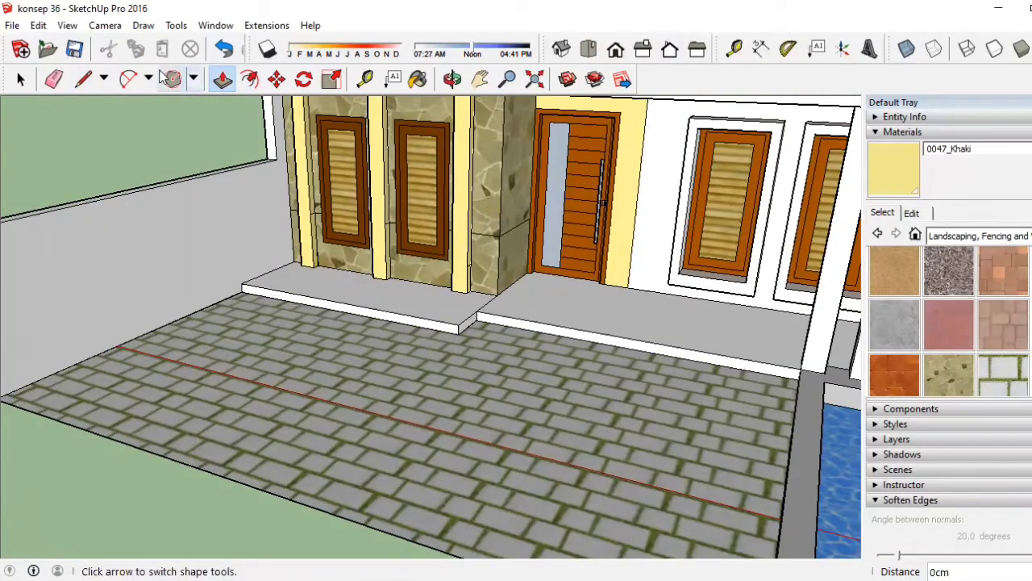
# Draw a rectangle across the front of the step.
pyautogui.click(194, 79)
pyautogui.scroll(4, 266, 288)
pyautogui.click(223, 296)
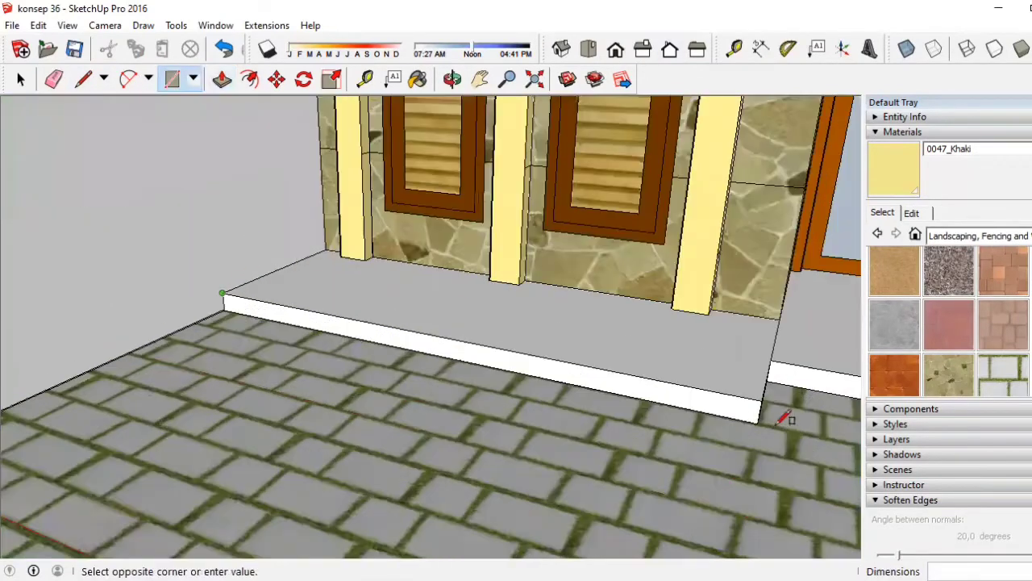
pyautogui.click(763, 419)
pyautogui.click(223, 78)
# Draw a line across the paved yard to divide it into two faces.
pyautogui.click(191, 423)
pyautogui.scroll(-3, 192, 424)
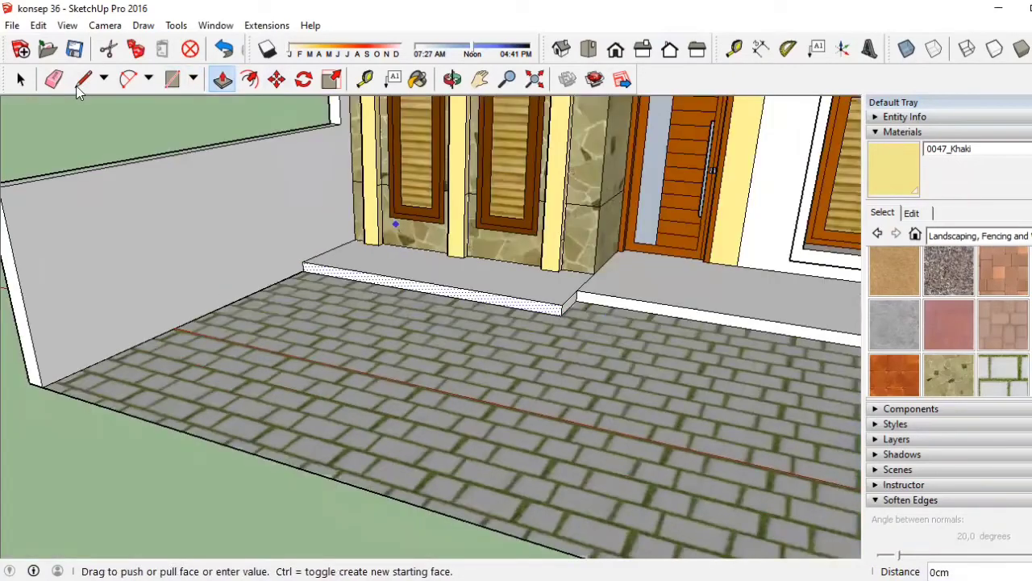
pyautogui.press('l')
pyautogui.click(397, 486)
pyautogui.click(560, 317)
pyautogui.press('p')
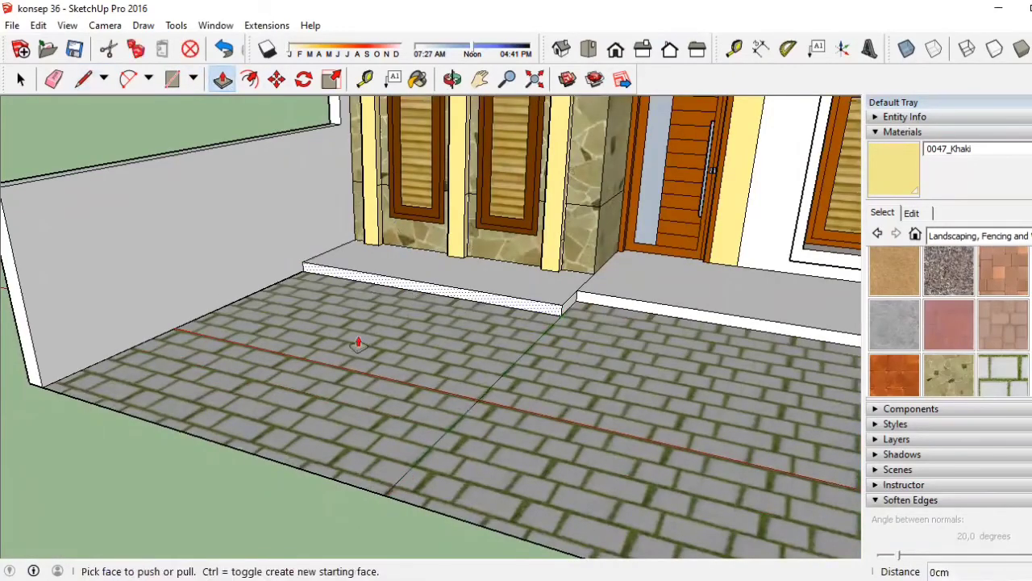
pyautogui.click(277, 427)
pyautogui.press('Escape')
# Paint the left paving face with the plain white material sampled from the model.
pyautogui.scroll(-3, 610, 289)
pyautogui.press('space')
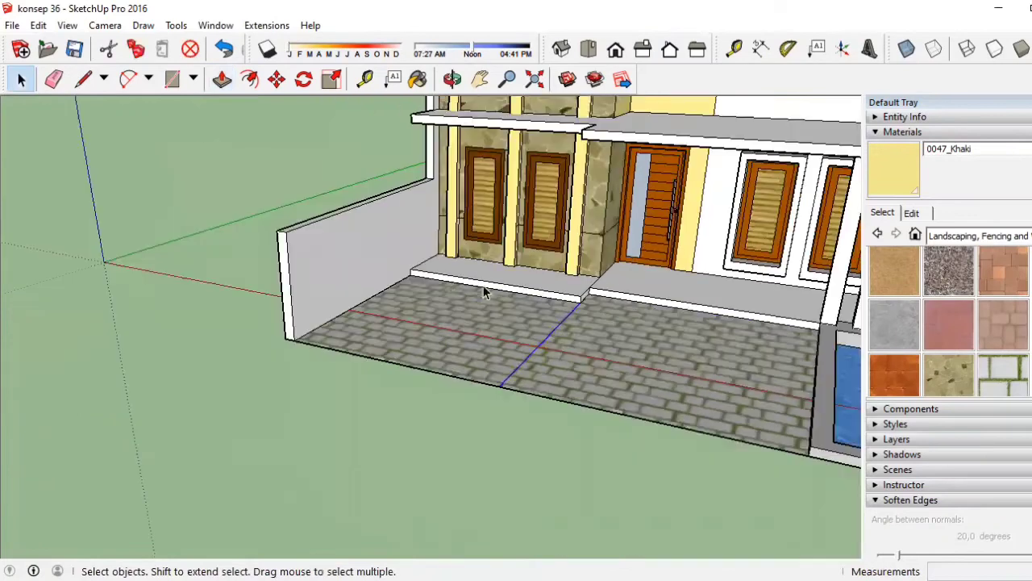
pyautogui.click(496, 301)
pyautogui.scroll(3, 569, 307)
pyautogui.press('b')
pyautogui.keyDown('alt'); pyautogui.click(617, 212); pyautogui.keyUp('alt')
pyautogui.click(452, 291)
pyautogui.press('p')
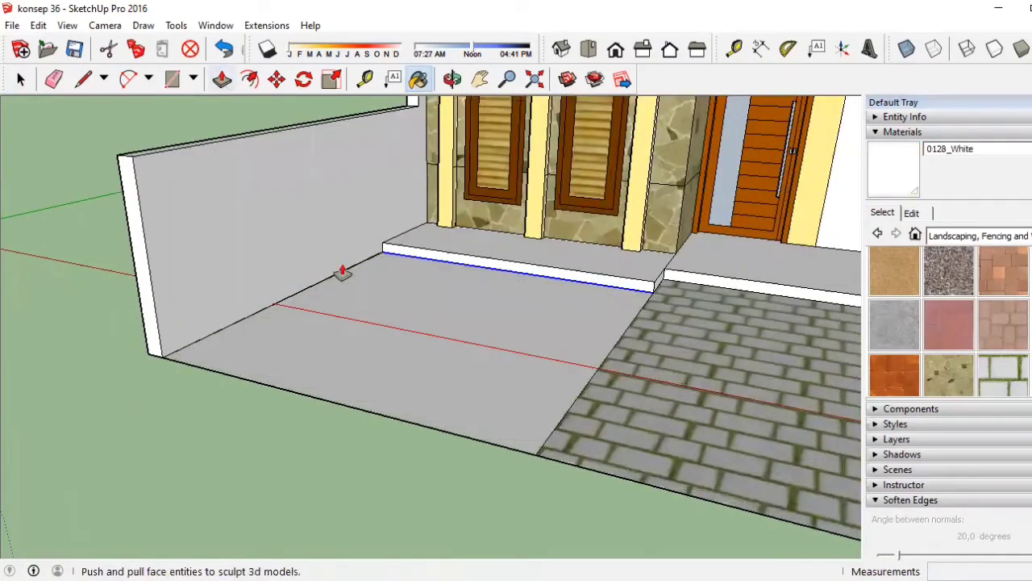
pyautogui.click(341, 269)
pyautogui.press('Escape')
# Erase the step's leftover front edge and the grey floor face to expose the paving beneath.
pyautogui.scroll(3, 146, 421)
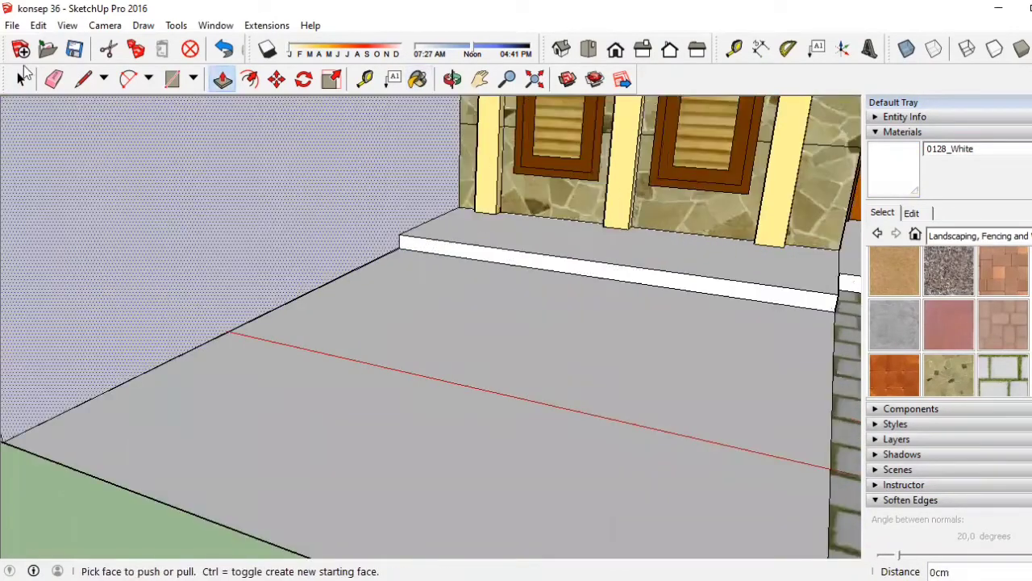
pyautogui.press('space')
pyautogui.scroll(2, 425, 238)
pyautogui.press('e')
pyautogui.click(418, 242)
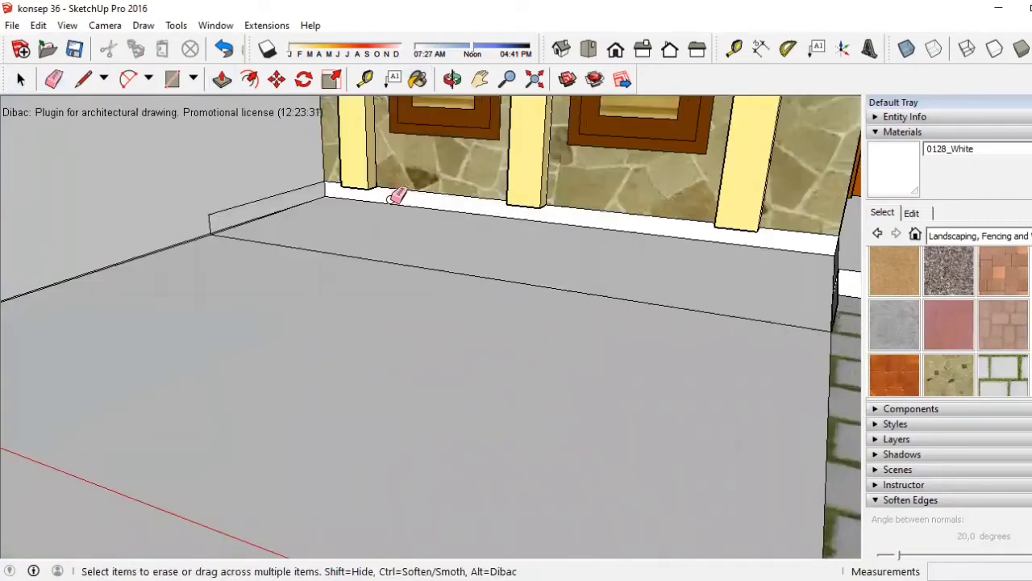
pyautogui.scroll(-2, 127, 242)
pyautogui.scroll(-2, 471, 223)
pyautogui.scroll(3, 699, 329)
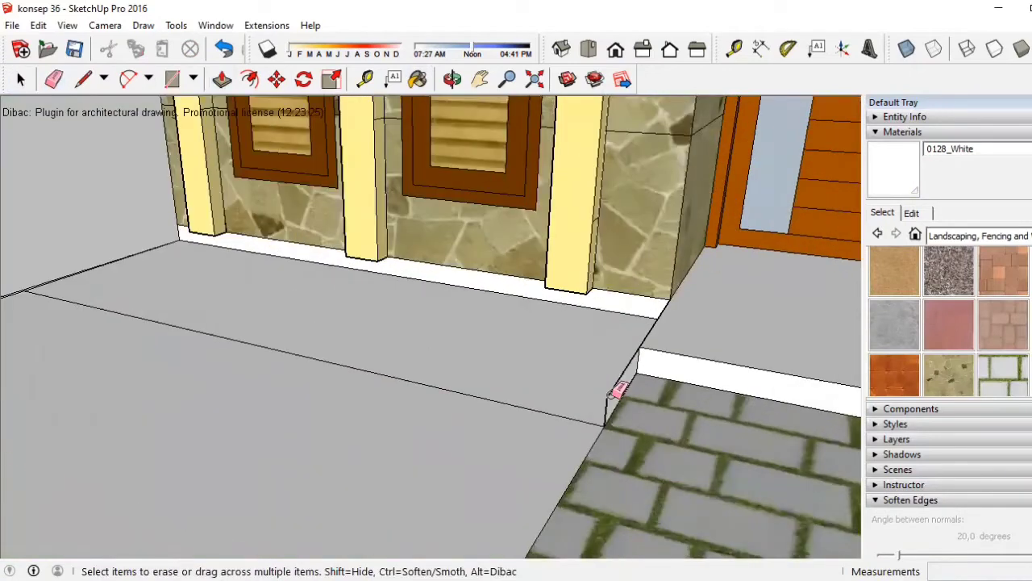
pyautogui.click(645, 337)
pyautogui.hotkey('ctrl', 'z')
pyautogui.scroll(-2, 676, 337)
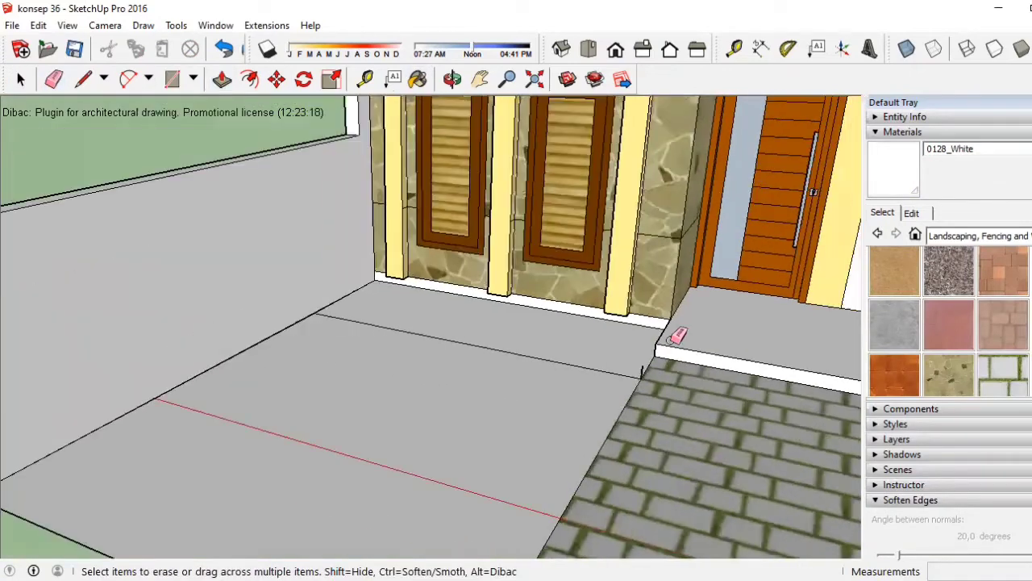
pyautogui.click(671, 342)
# Push the ledge face beside the pool back 40 cm.
pyautogui.scroll(-2, 675, 336)
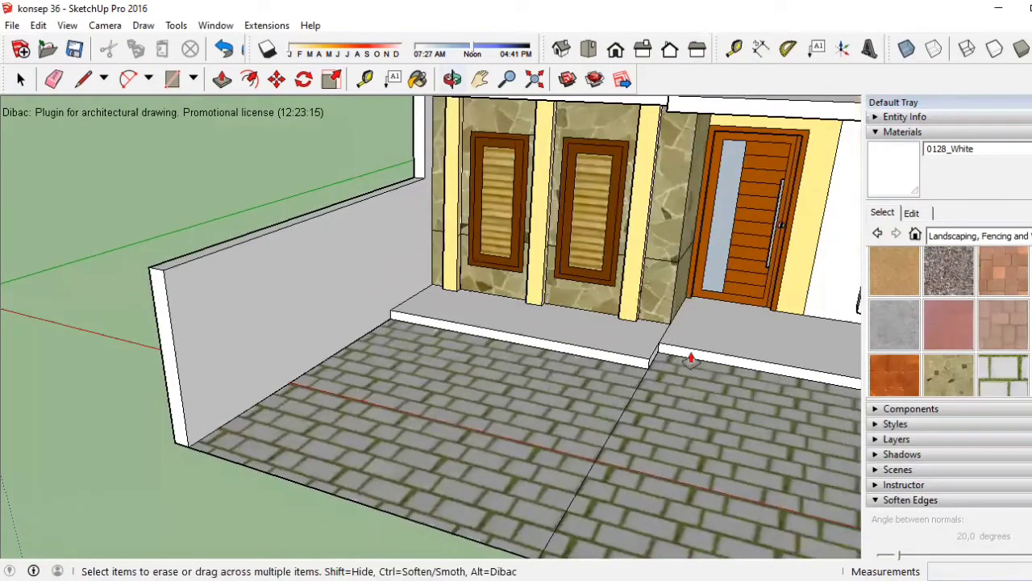
pyautogui.scroll(2, 691, 357)
pyautogui.press('p')
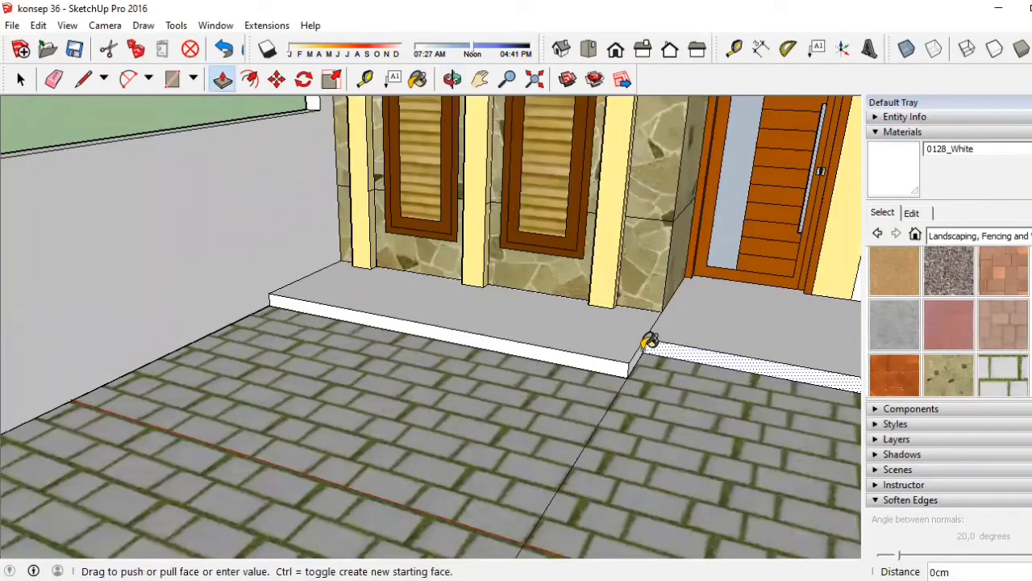
pyautogui.scroll(-3, 812, 369)
pyautogui.scroll(3, 767, 403)
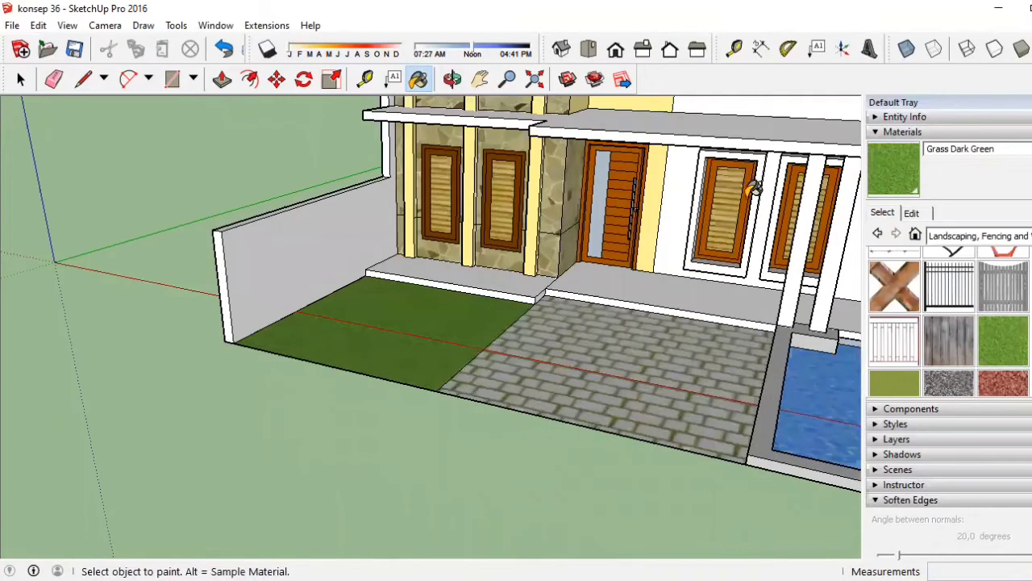
pyautogui.scroll(3, 812, 391)
pyautogui.moveTo(845, 348)
pyautogui.mouseDown(button='middle')
pyautogui.moveTo(521, 201)
pyautogui.moveTo(592, 333)
pyautogui.mouseUp(button='middle')
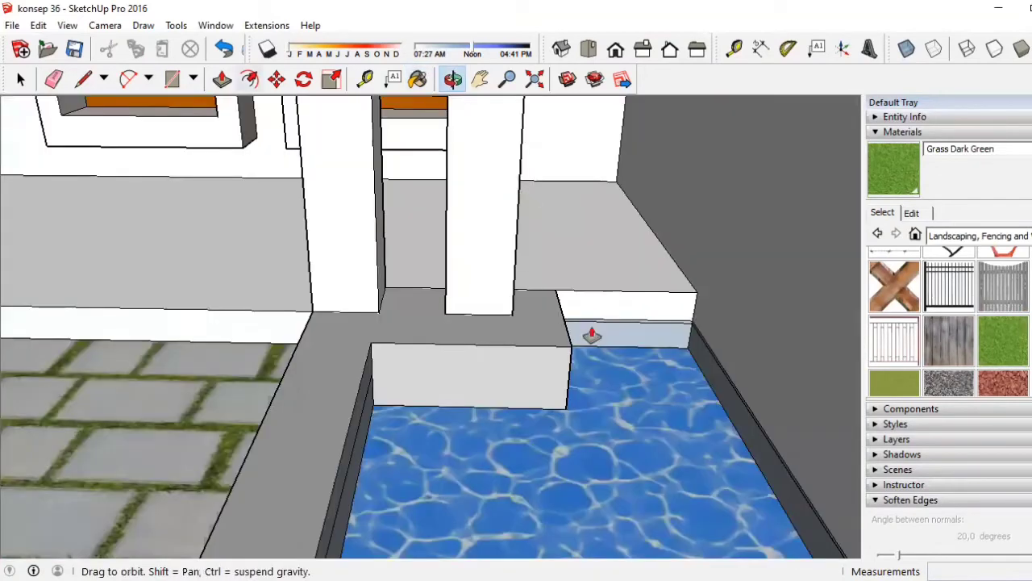
pyautogui.press('p')
pyautogui.click(560, 368)
pyautogui.click(745, 454)
pyautogui.scroll(3, 745, 454)
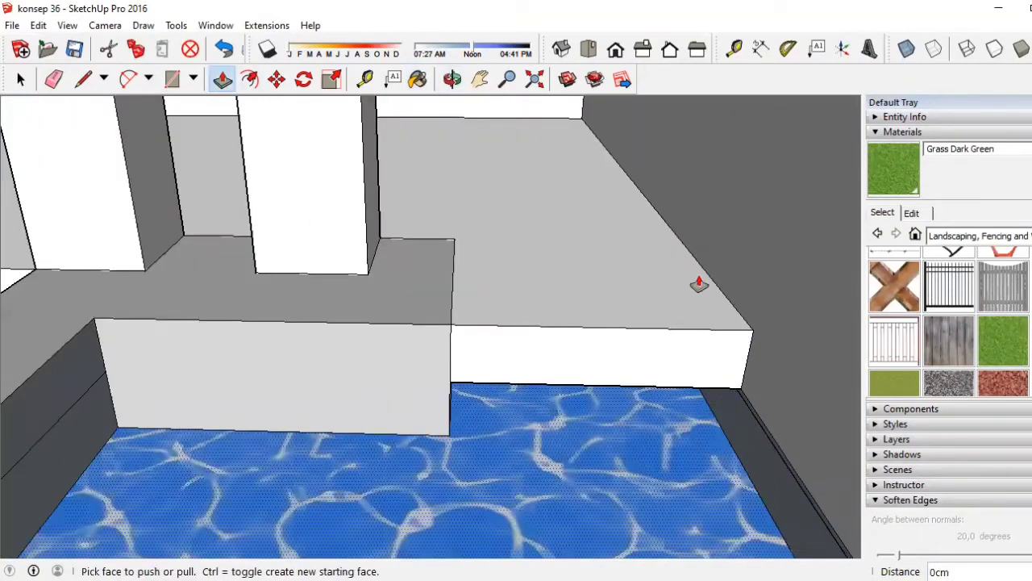
pyautogui.scroll(-3, 572, 281)
# Paint two white front wall faces with the sampled 0047_Khaki material.
pyautogui.click(452, 79)
pyautogui.scroll(-10, 452, 258)
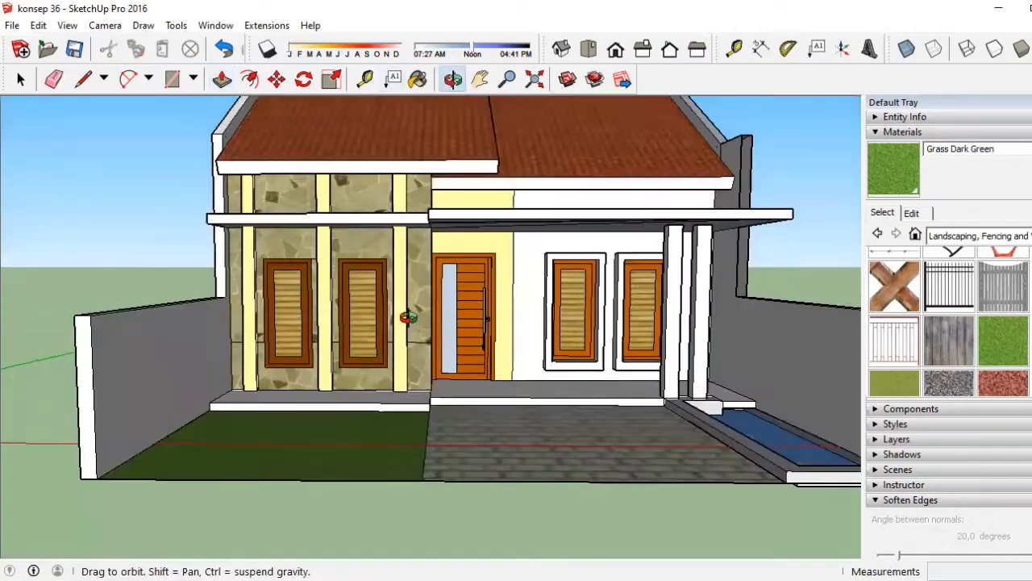
pyautogui.moveTo(451, 274); pyautogui.dragTo(454, 255)
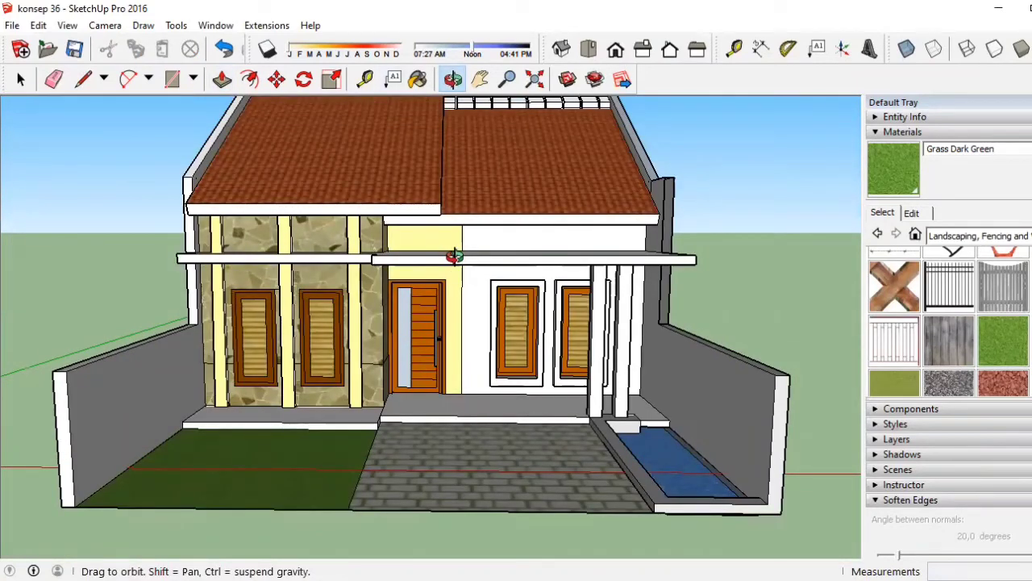
pyautogui.press('b')
pyautogui.keyDown('alt'); pyautogui.click(454, 290); pyautogui.keyUp('alt')
pyautogui.click(476, 286)
pyautogui.click(495, 234)
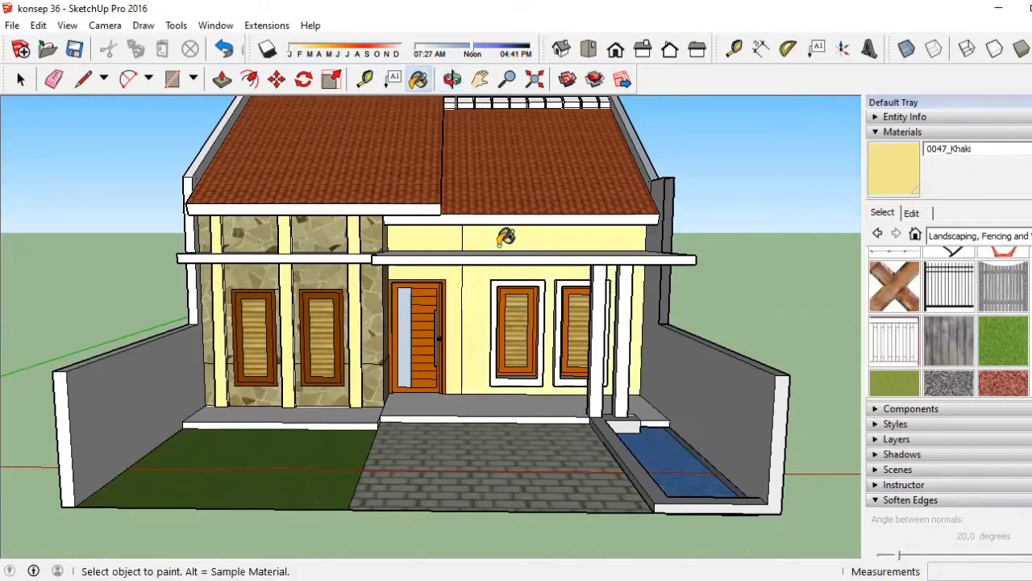
# From a closer, higher view, push the paving face down to a new level.
pyautogui.click(452, 79)
pyautogui.moveTo(451, 242); pyautogui.dragTo(296, 432)
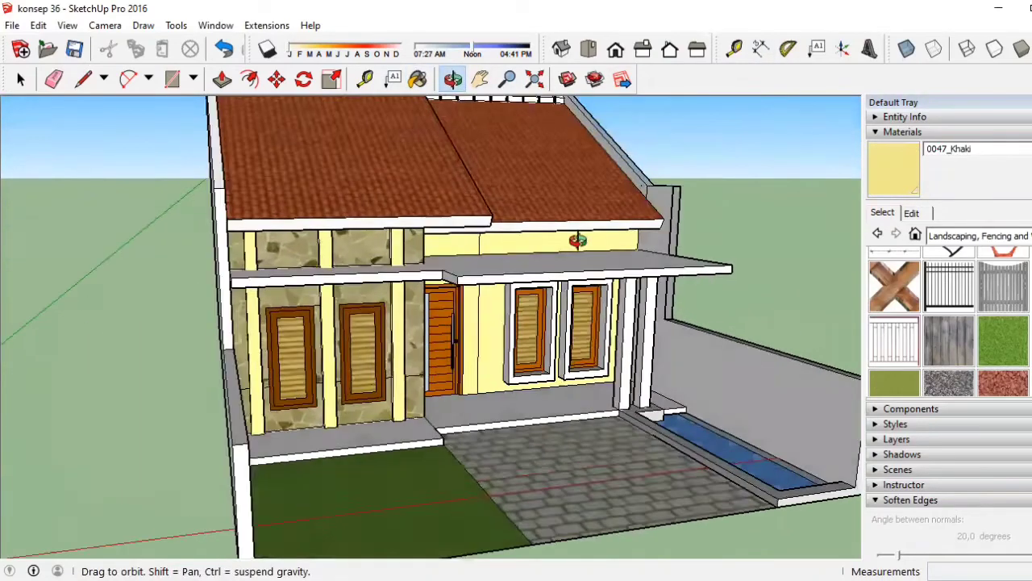
pyautogui.scroll(5, 296, 431)
pyautogui.scroll(-4, 296, 432)
pyautogui.press('p')
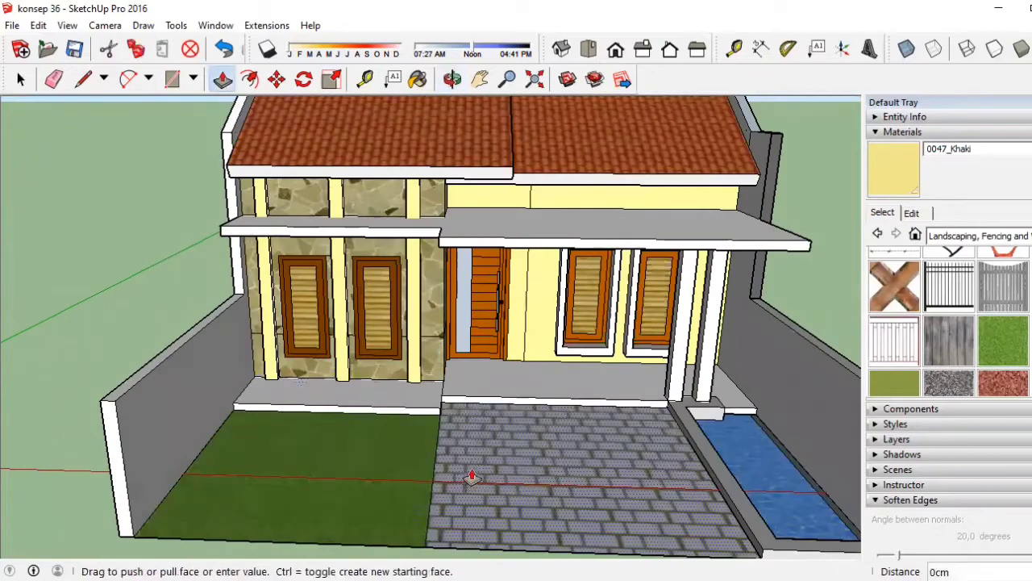
pyautogui.scroll(3, 761, 554)
pyautogui.click(725, 552)
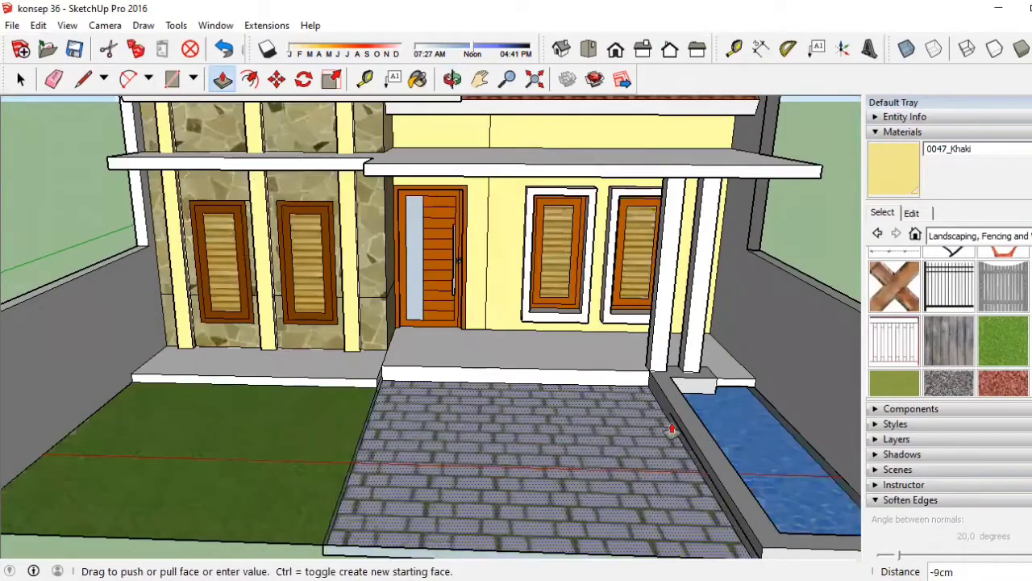
pyautogui.scroll(-3, 613, 425)
pyautogui.scroll(3, 534, 422)
pyautogui.click(675, 396)
pyautogui.click(449, 357)
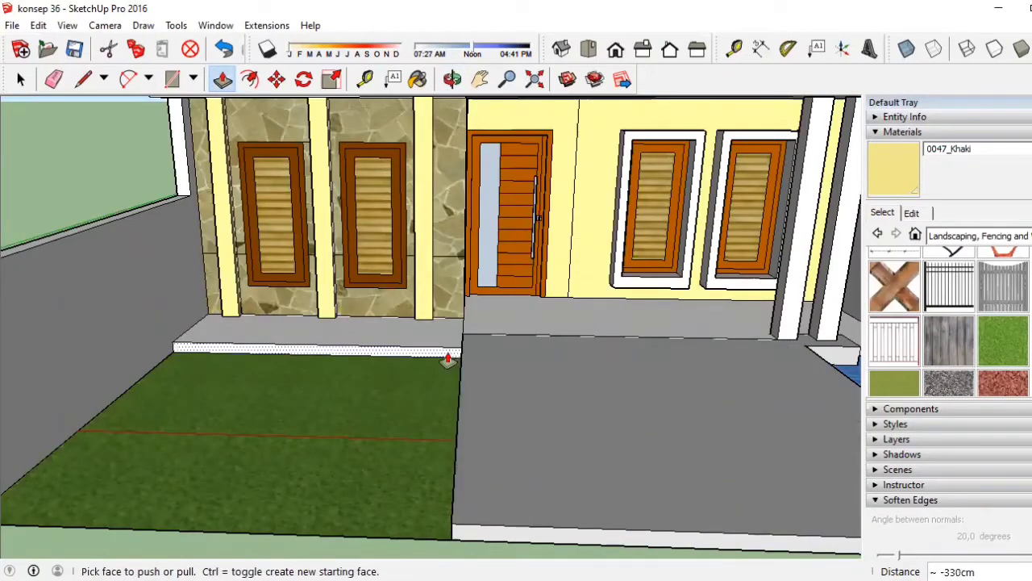
pyautogui.scroll(-2, 609, 434)
pyautogui.scroll(3, 609, 434)
# Push the lawn face with no offset, then undo back to the paved driveway.
pyautogui.click(352, 452)
pyautogui.click(352, 452)
pyautogui.scroll(-3, 295, 468)
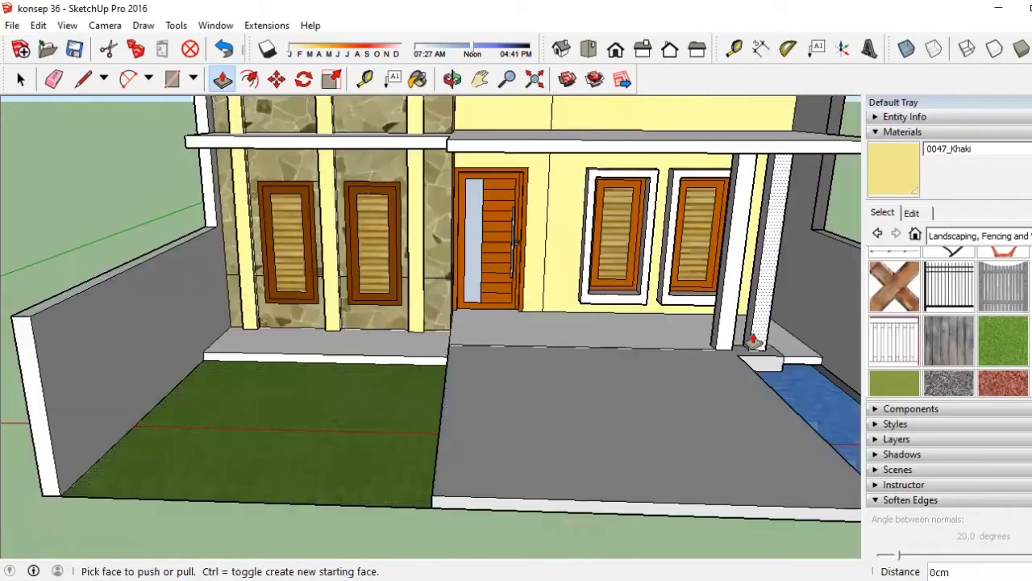
pyautogui.click(574, 376)
pyautogui.click(223, 48)
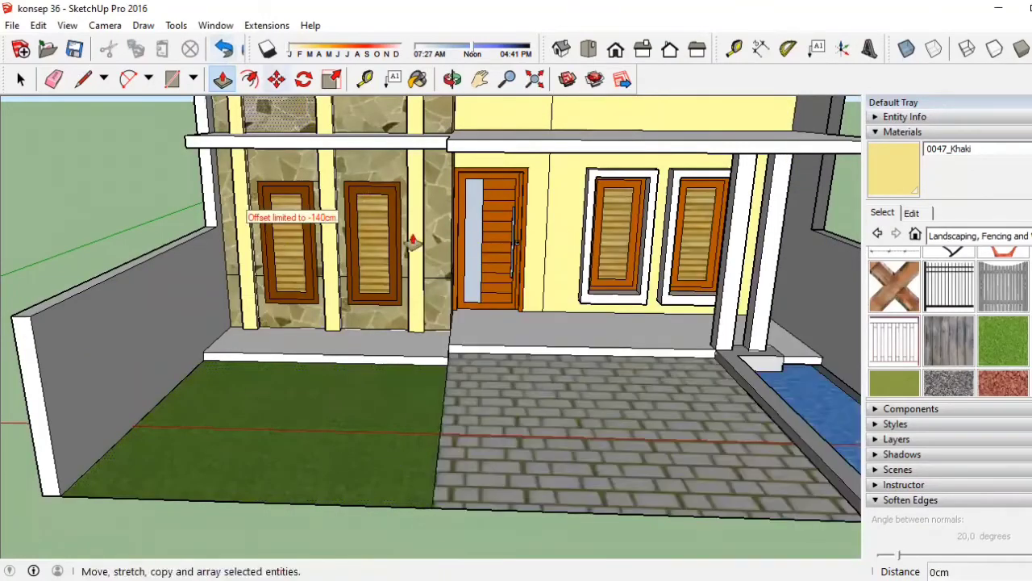
# Draw a line along the step edge and a thin rectangular strip from its left end to the corner.
pyautogui.scroll(2, 426, 350)
pyautogui.scroll(3, 449, 327)
pyautogui.moveTo(449, 328)
pyautogui.keyDown('shift'); pyautogui.mouseDown(button='middle')
pyautogui.moveTo(421, 338)
pyautogui.moveTo(507, 385)
pyautogui.mouseUp(button='middle'); pyautogui.keyUp('shift')
pyautogui.press('l')
pyautogui.click(508, 386)
pyautogui.scroll(2, 507, 385)
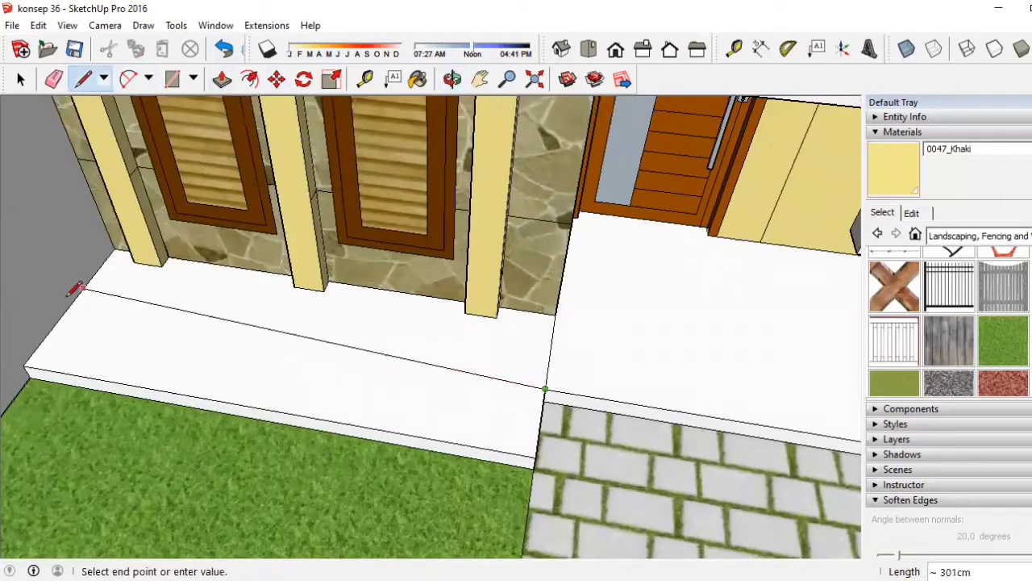
pyautogui.click(73, 305)
pyautogui.press('p')
pyautogui.press('e')
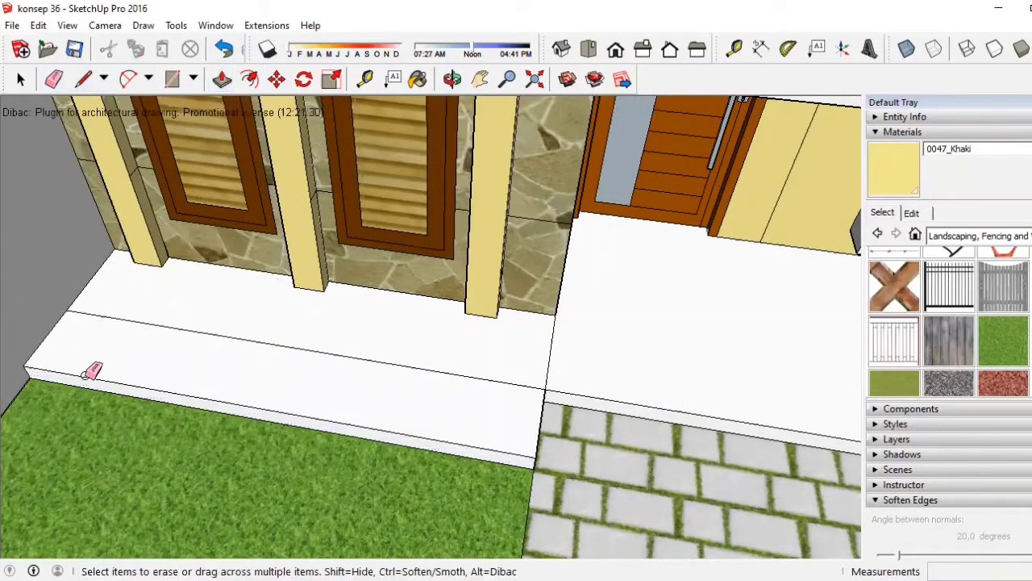
pyautogui.press('r')
pyautogui.click(71, 311)
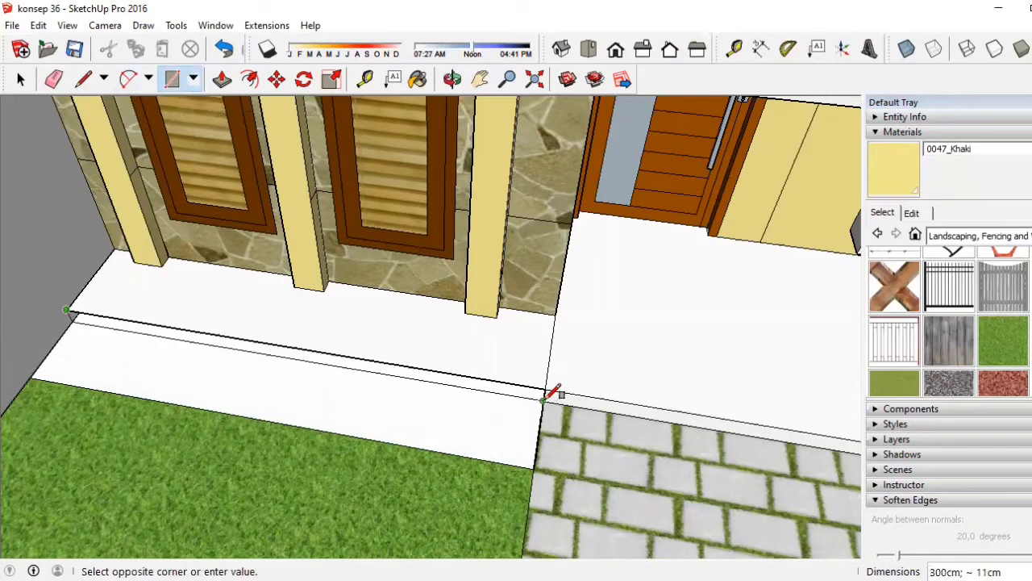
pyautogui.click(548, 397)
# Paint the new strip with Grass Dark Green.
pyautogui.press('b')
pyautogui.press('e')
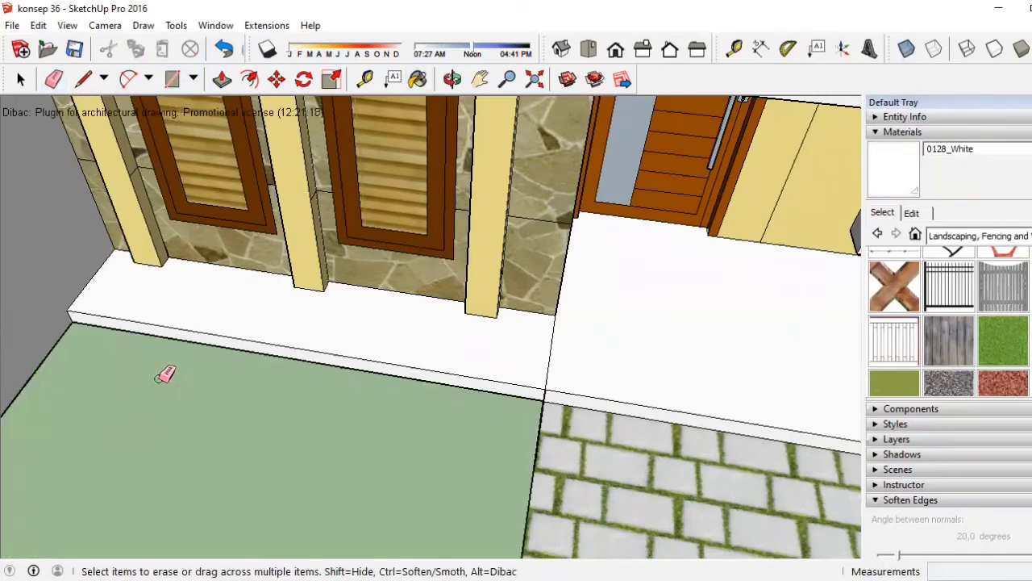
pyautogui.click(1003, 343)
pyautogui.click(491, 333)
pyautogui.scroll(-5, 491, 334)
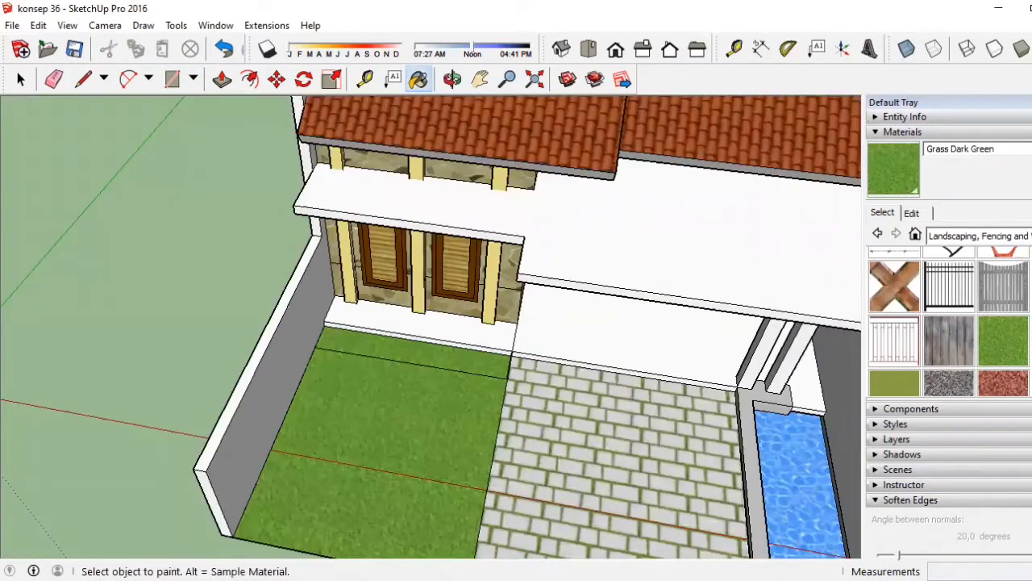
# Paint the porch floor with Terrazzo Tile Accent from the Tile category.
pyautogui.click(980, 236)
pyautogui.press('t')
pyautogui.press('Return')
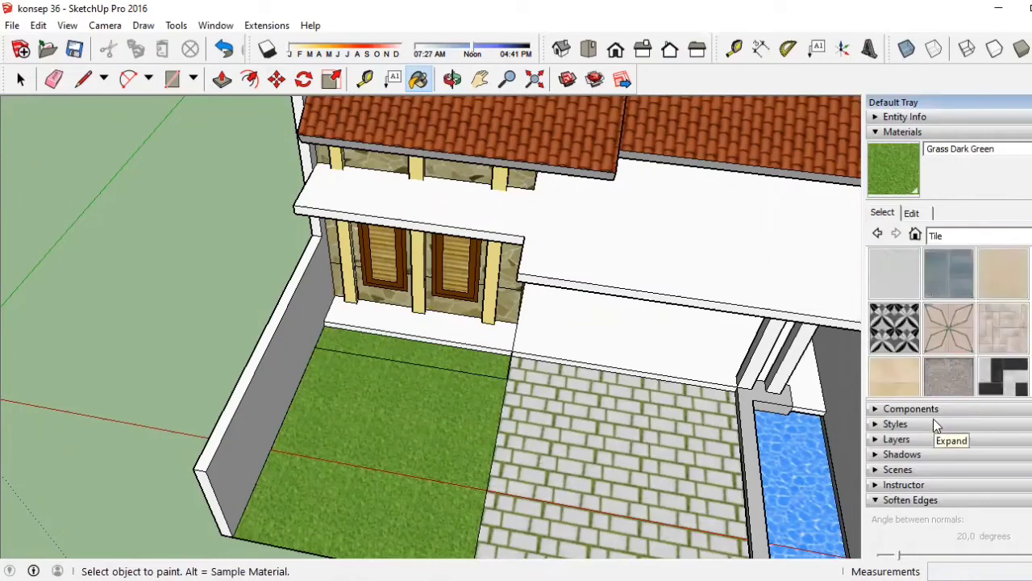
pyautogui.scroll(-3, 980, 315)
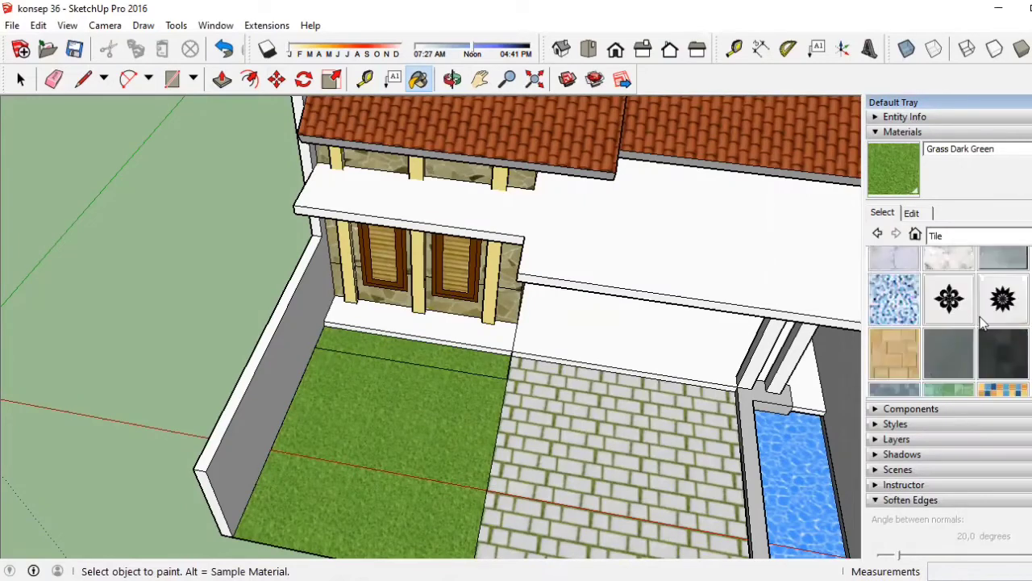
pyautogui.scroll(-2, 980, 305)
pyautogui.click(950, 270)
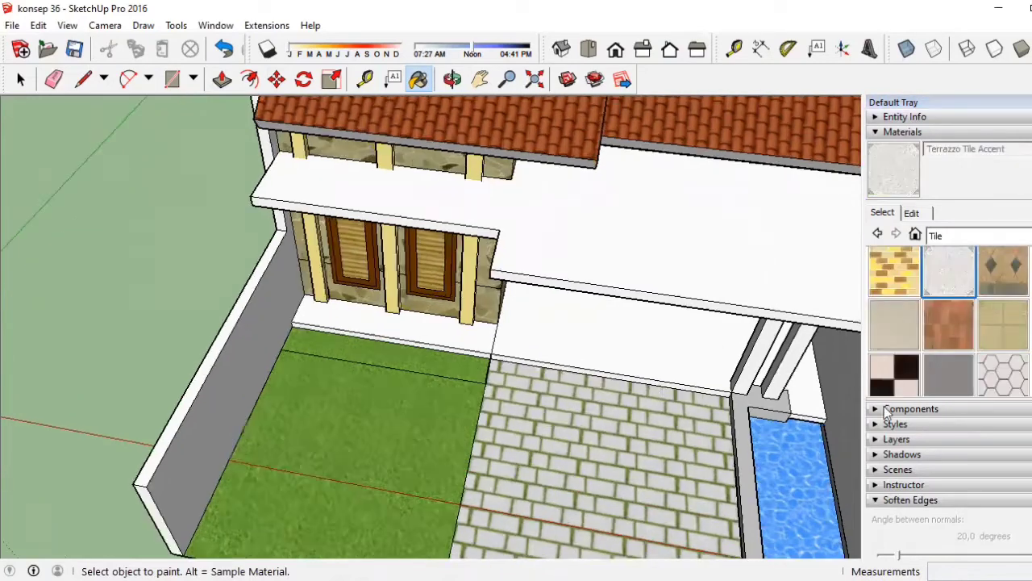
pyautogui.scroll(3, 668, 333)
pyautogui.click(668, 334)
# Repaint the porch floor with Field Square Tile instead.
pyautogui.scroll(-3, 943, 329)
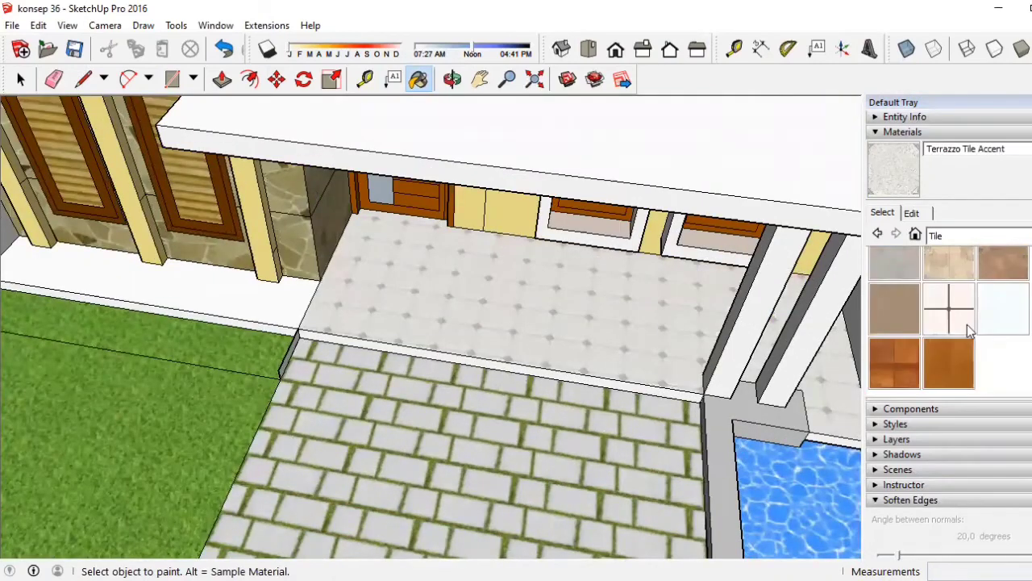
pyautogui.scroll(1, 968, 331)
pyautogui.scroll(2, 968, 325)
pyautogui.scroll(2, 967, 325)
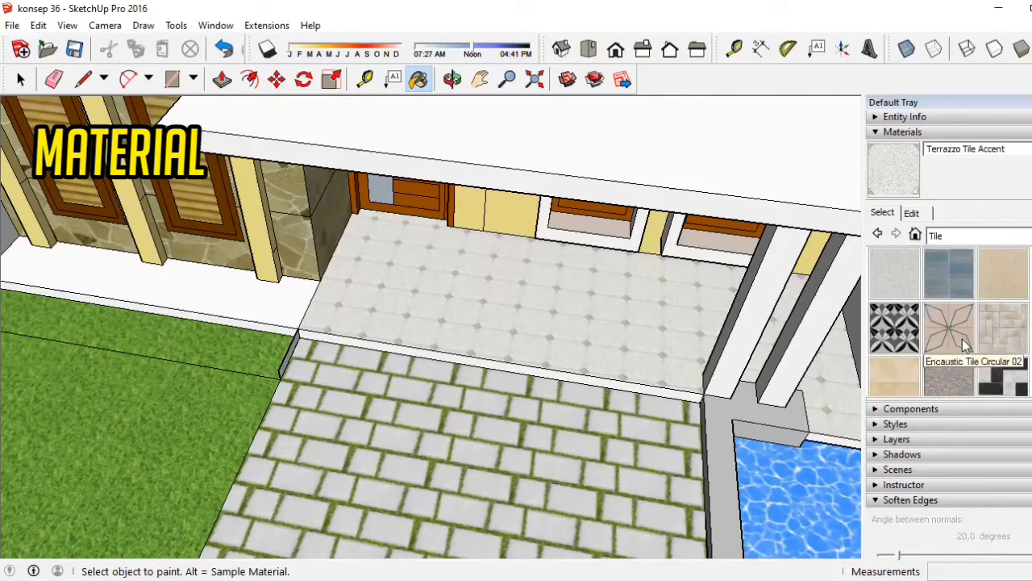
pyautogui.click(894, 375)
pyautogui.click(655, 334)
pyautogui.scroll(2, 267, 317)
pyautogui.scroll(2, 267, 317)
pyautogui.scroll(1, 461, 306)
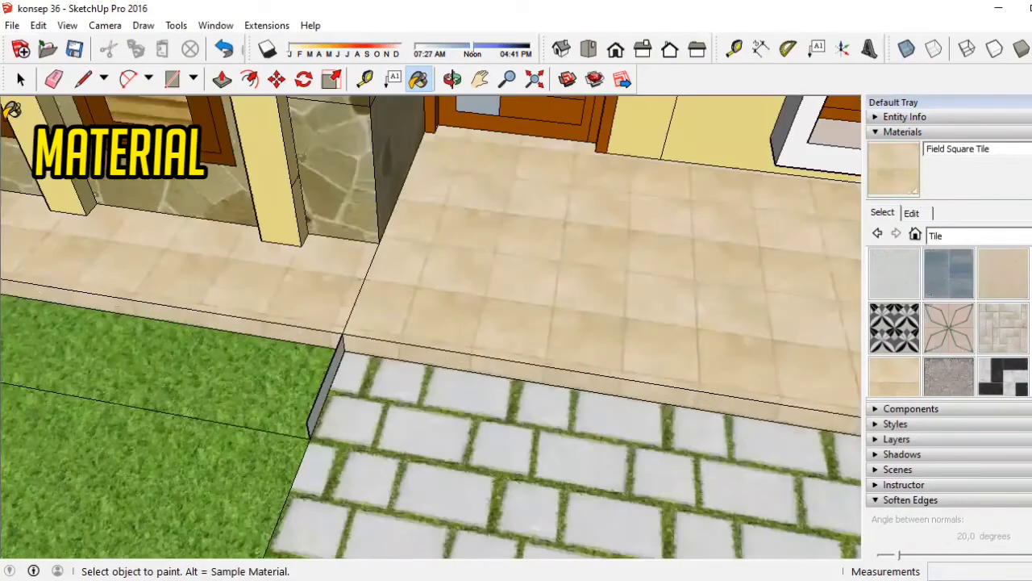
# Orbit out to view the porch, columns and pool together.
pyautogui.press('e')
pyautogui.moveTo(444, 327); pyautogui.dragTo(846, 294, button='middle')
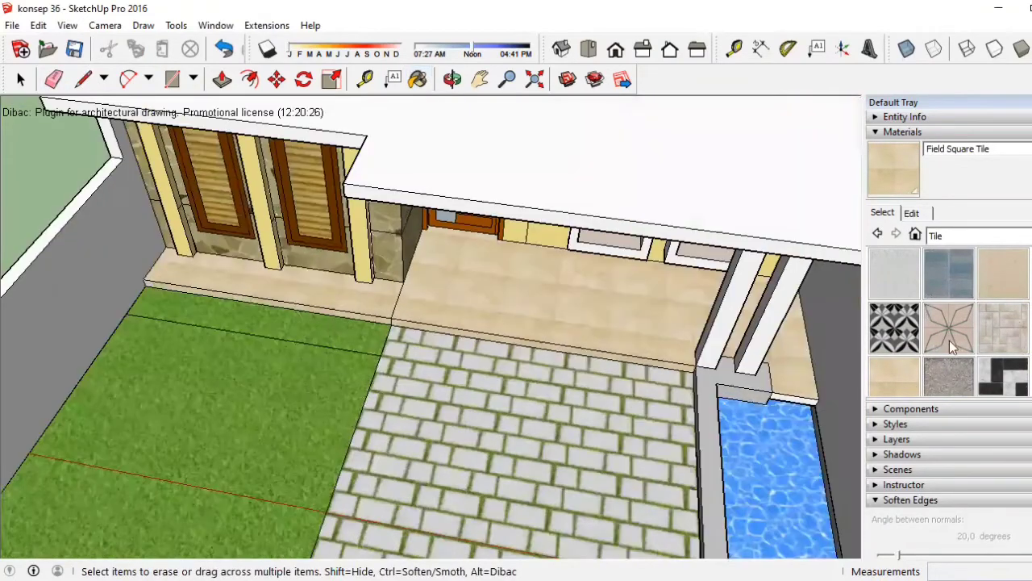
pyautogui.scroll(-2, 952, 328)
pyautogui.scroll(-2, 952, 327)
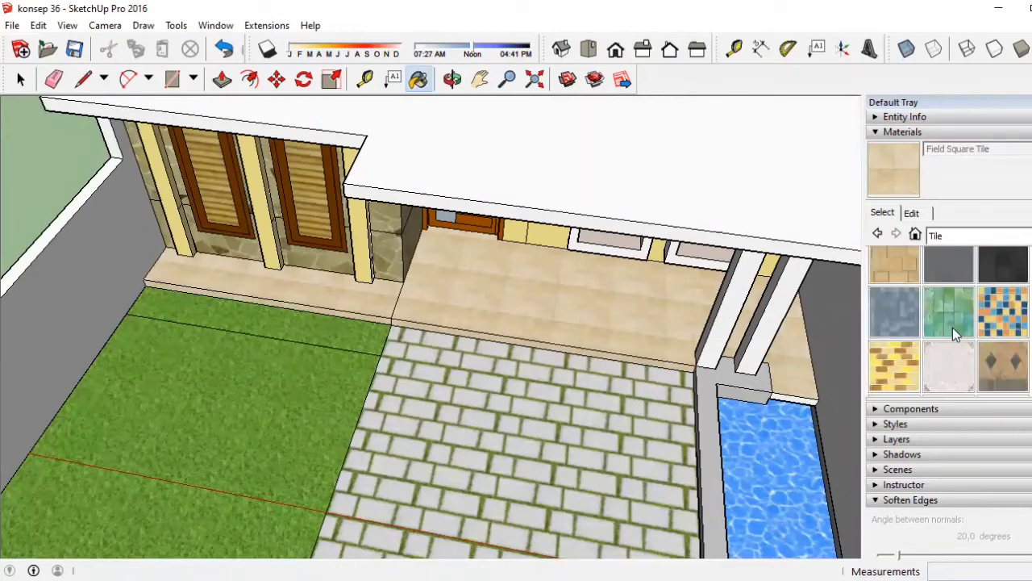
pyautogui.scroll(4, 953, 327)
pyautogui.press('b')
pyautogui.scroll(2, 798, 392)
pyautogui.scroll(-3, 799, 392)
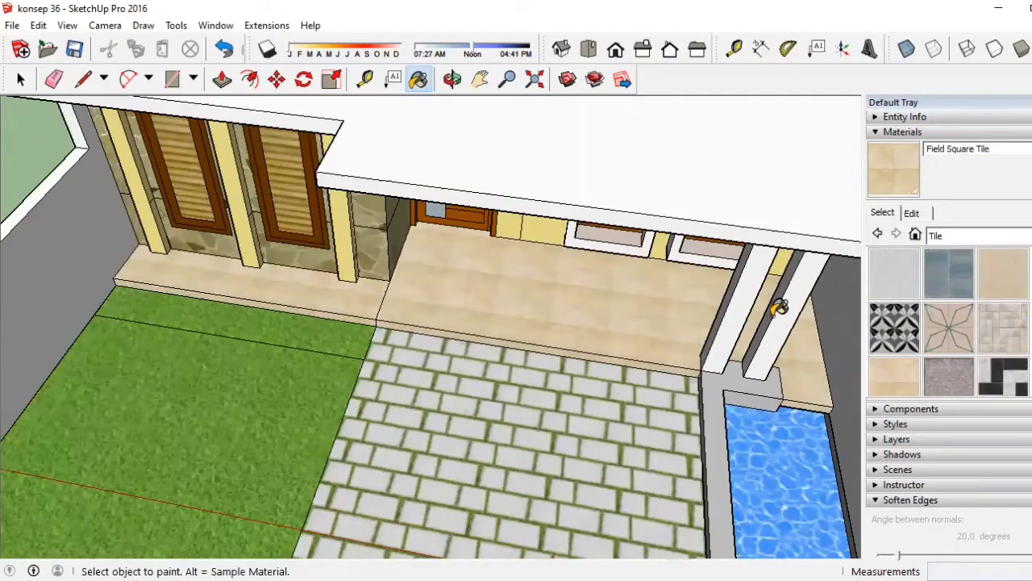
pyautogui.scroll(-2, 960, 295)
# Paint the driveway with Concrete Aggregate Smoke from the Asphalt and Concrete category.
pyautogui.scroll(-2, 957, 295)
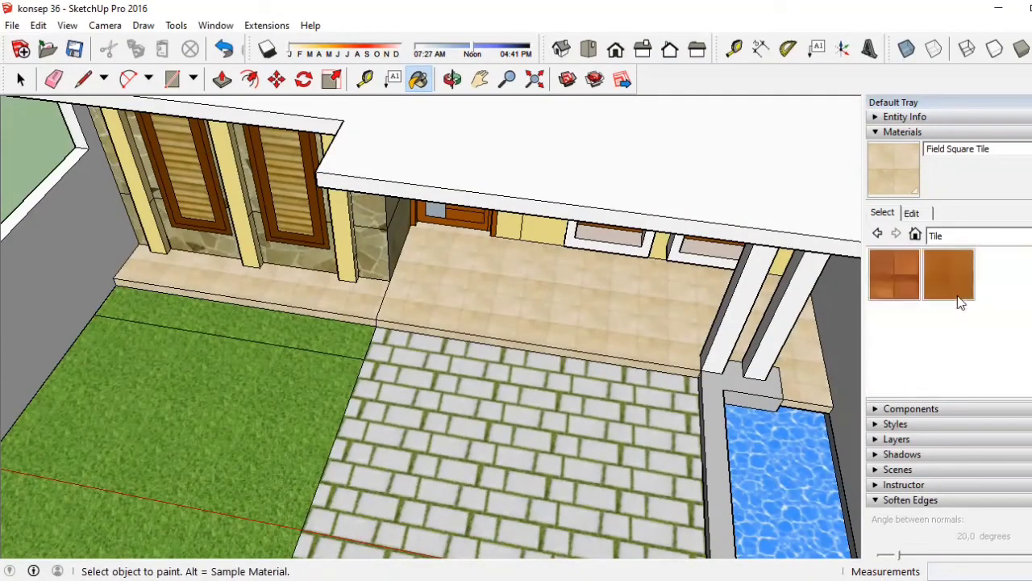
pyautogui.scroll(3, 957, 295)
pyautogui.click(980, 236)
pyautogui.click(992, 248)
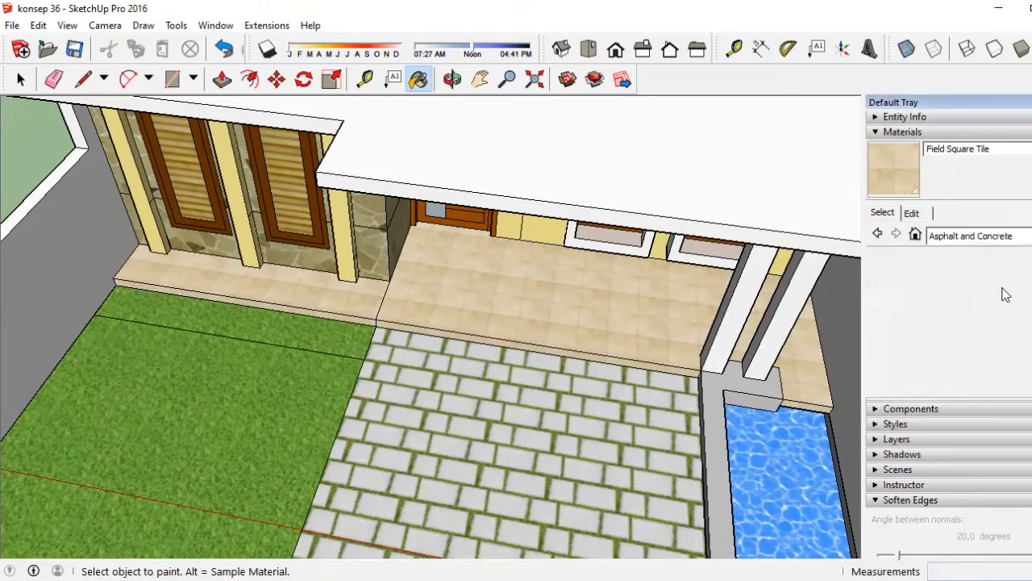
pyautogui.click(885, 341)
pyautogui.click(615, 470)
# Check the Front and Iso views, then orbit to a three-quarter view from the left.
pyautogui.click(615, 50)
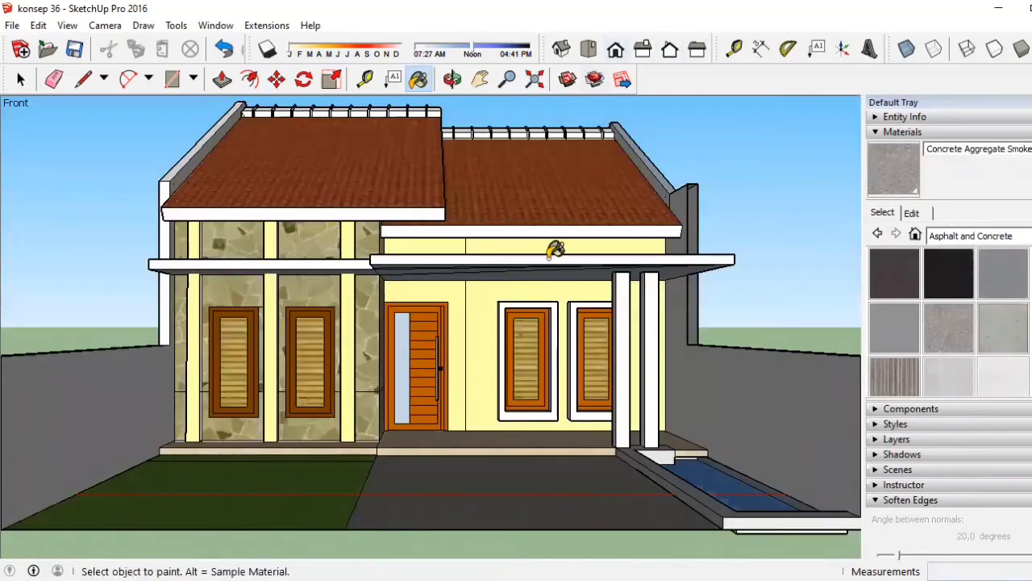
pyautogui.click(562, 49)
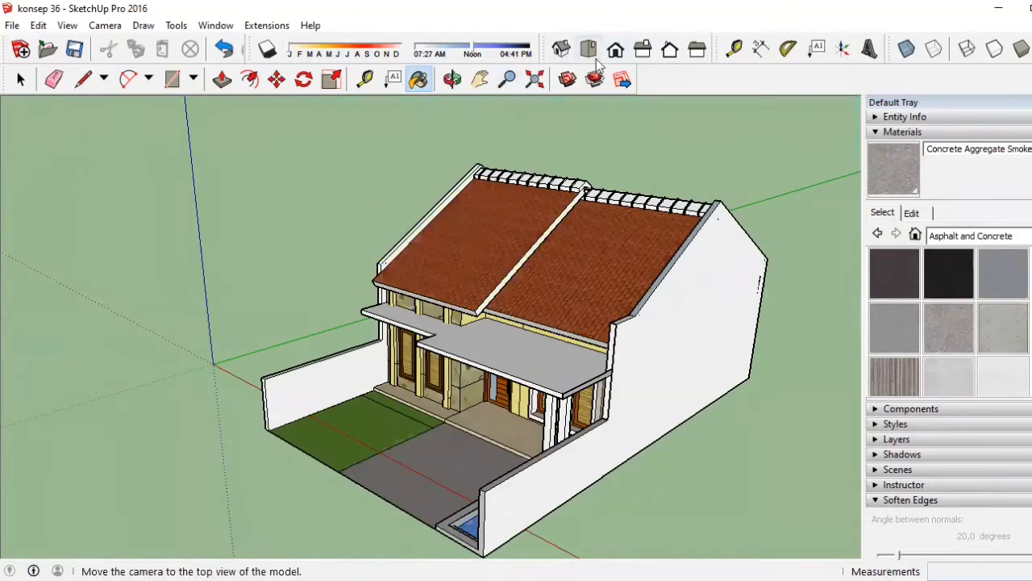
pyautogui.click(452, 80)
pyautogui.scroll(5, 541, 297)
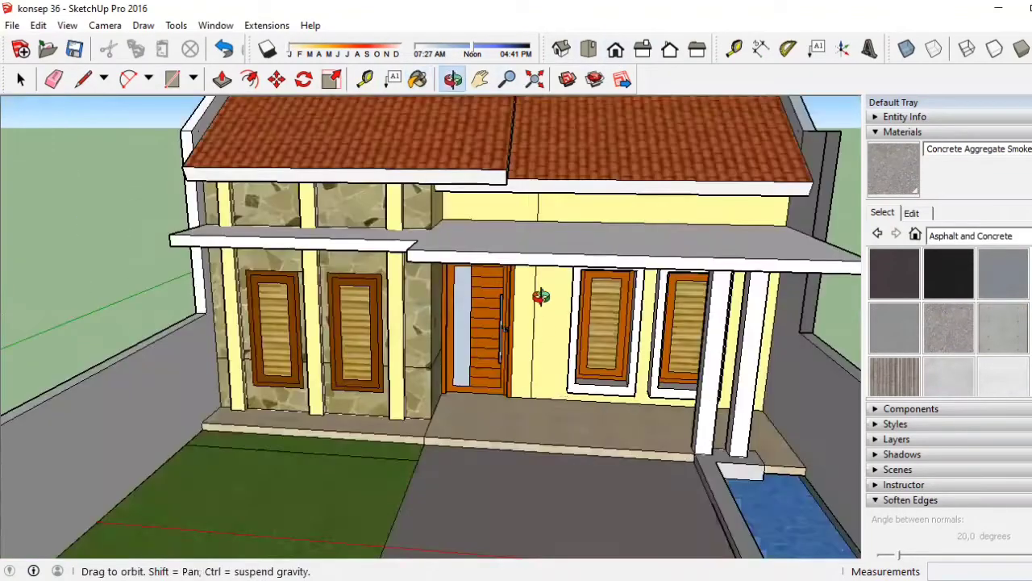
pyautogui.moveTo(540, 297)
pyautogui.mouseDown()
pyautogui.moveTo(613, 306)
pyautogui.moveTo(417, 452)
pyautogui.mouseUp()
pyautogui.scroll(3, 417, 452)
pyautogui.scroll(-5, 219, 457)
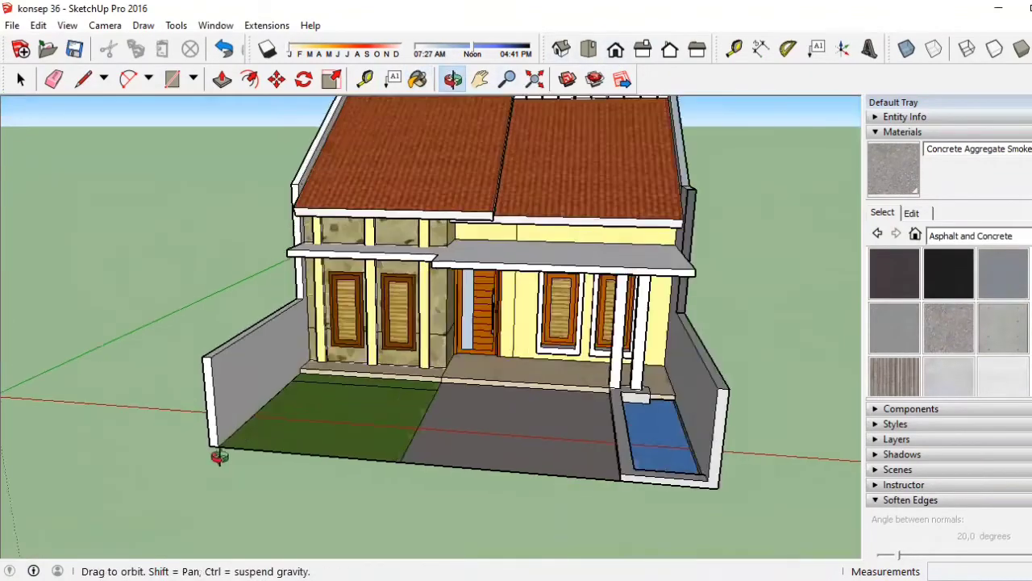
pyautogui.scroll(5, 220, 456)
# Start and cancel a line at the wall corner, then view the house front from an elevated angle.
pyautogui.click(83, 79)
pyautogui.scroll(-3, 226, 379)
pyautogui.click(222, 370)
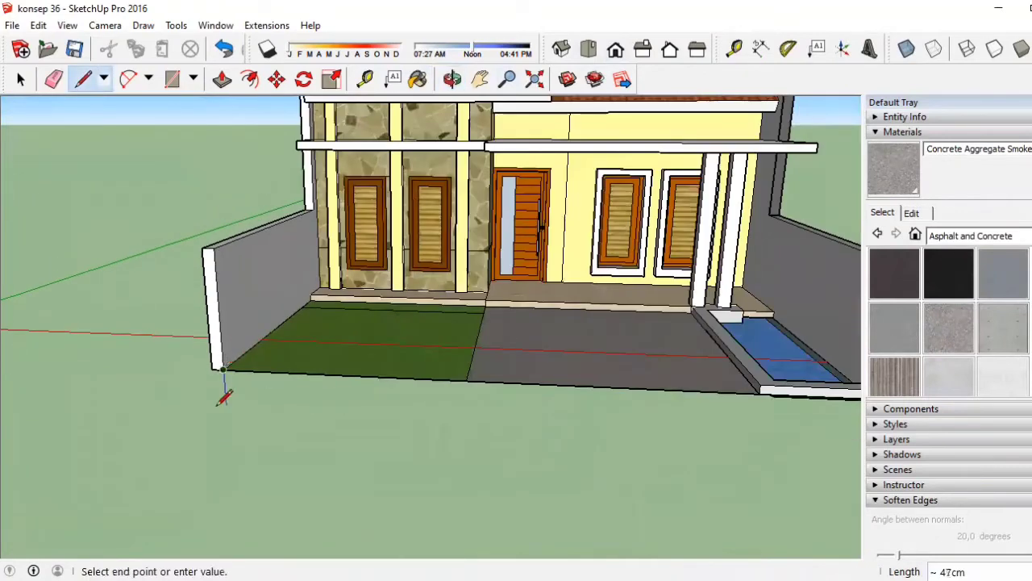
pyautogui.press('Escape')
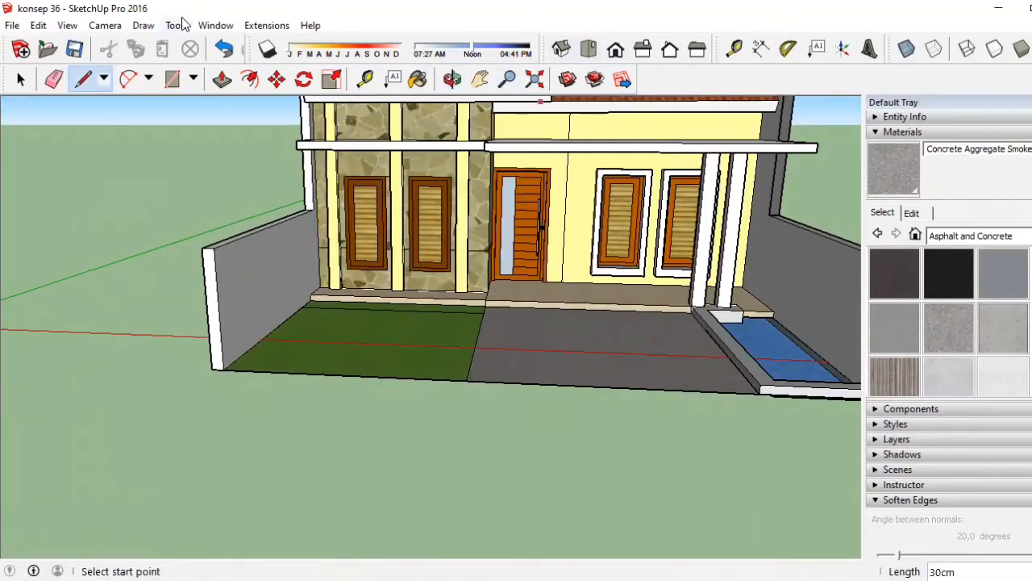
pyautogui.scroll(-3, 234, 242)
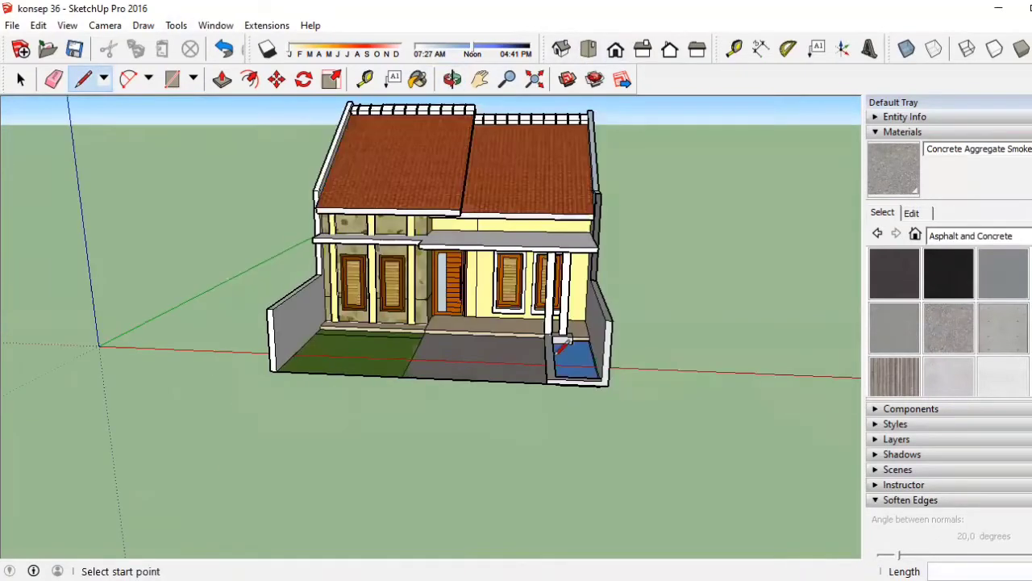
pyautogui.scroll(5, 390, 261)
pyautogui.click(452, 79)
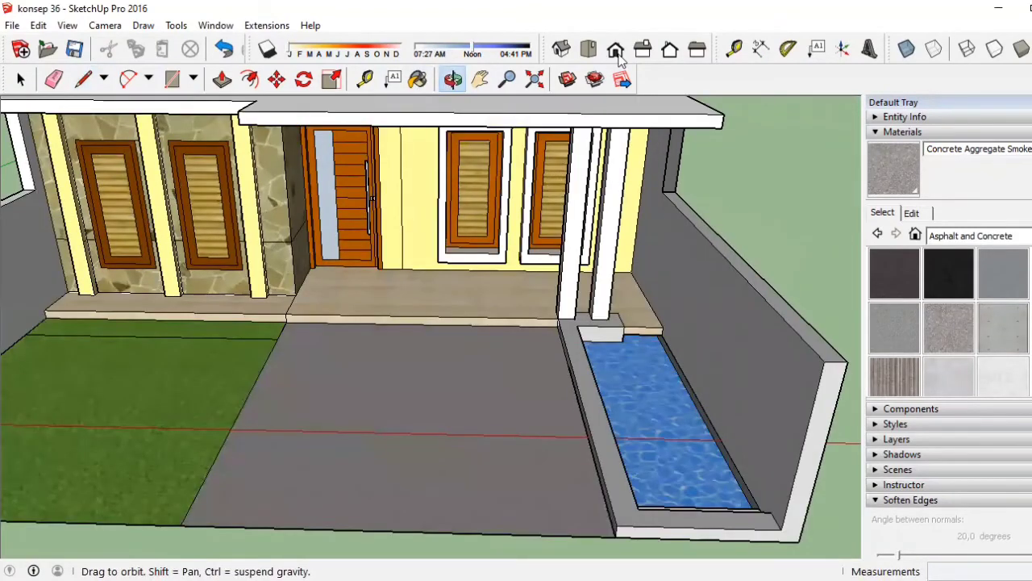
pyautogui.click(615, 49)
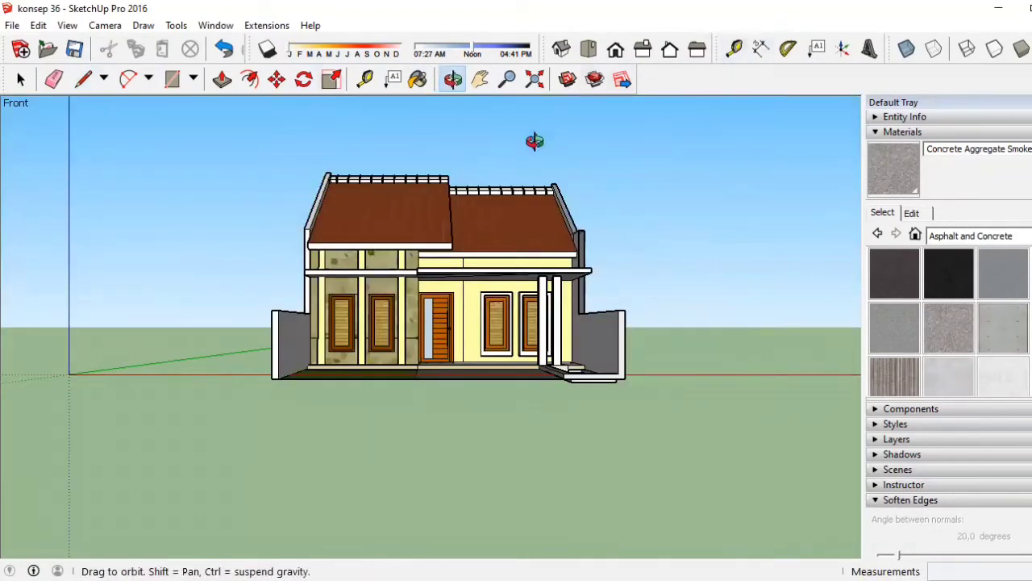
pyautogui.moveTo(535, 141); pyautogui.dragTo(516, 223)
# Try a Parallel Projection front elevation, then return the camera to Perspective.
pyautogui.click(67, 25)
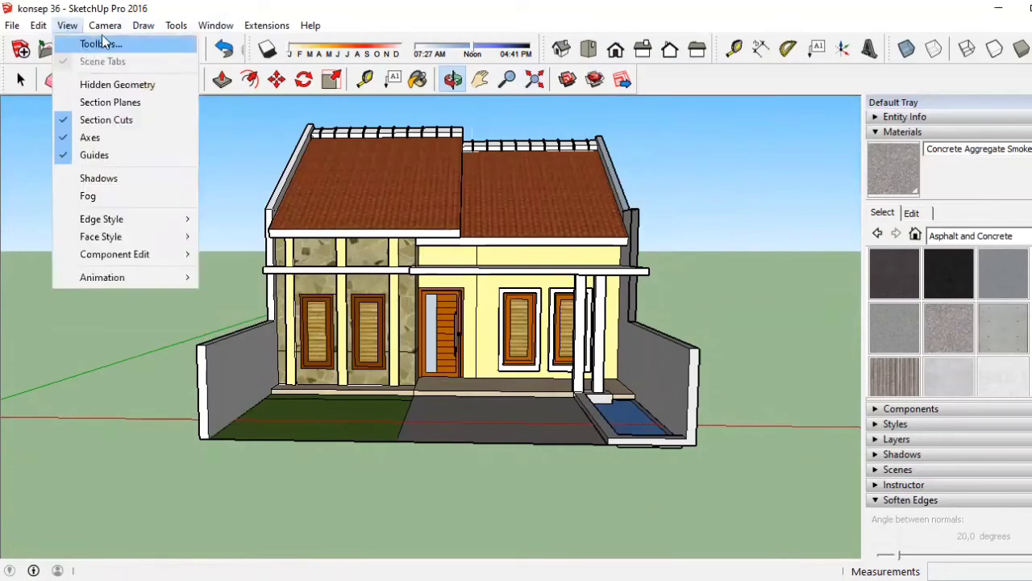
pyautogui.click(129, 99)
pyautogui.click(616, 49)
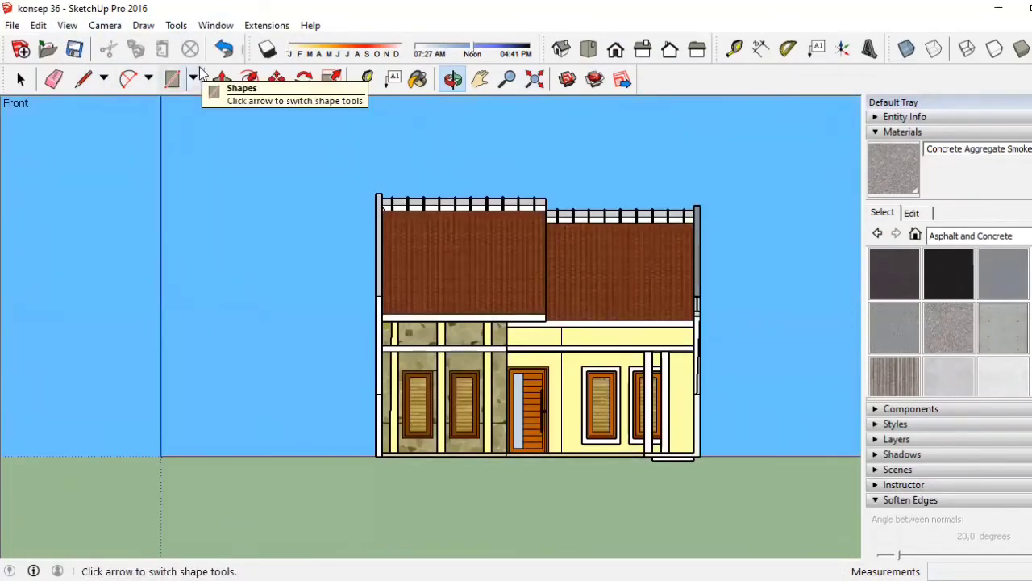
pyautogui.click(143, 25)
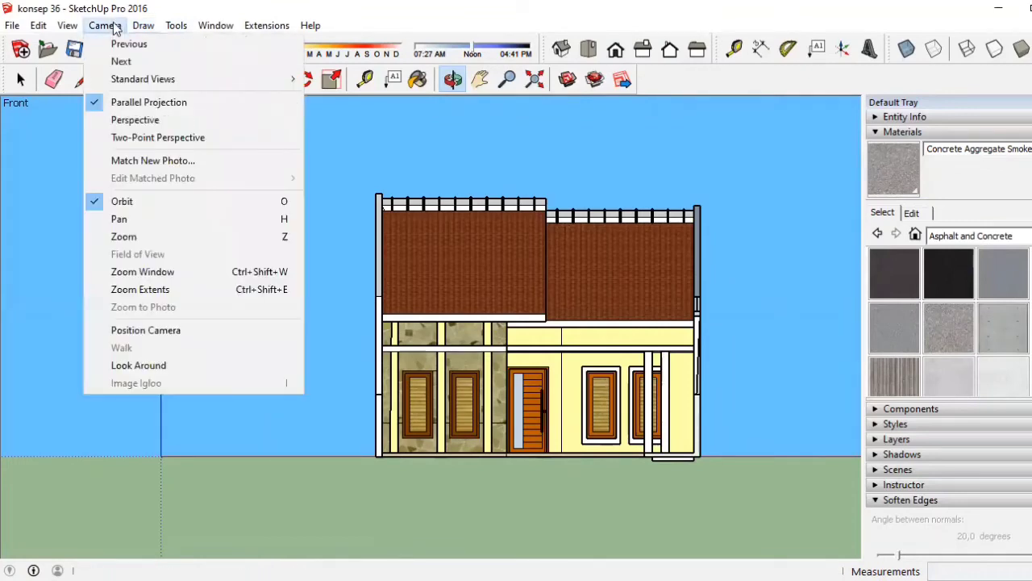
pyautogui.click(129, 44)
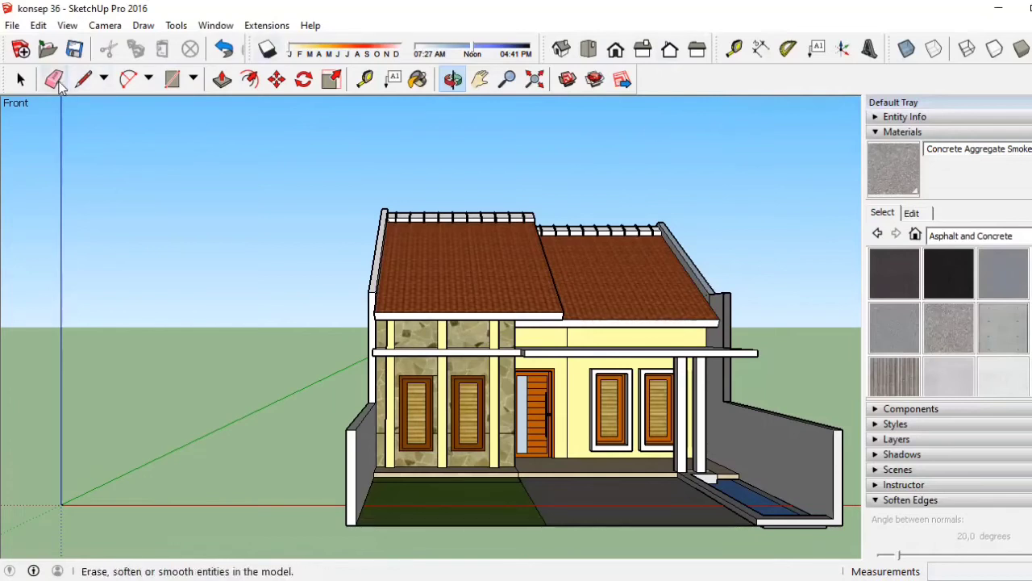
# Erase the blue pool face at the lower right, then undo to restore it.
pyautogui.click(54, 78)
pyautogui.click(776, 523)
pyautogui.scroll(3, 834, 516)
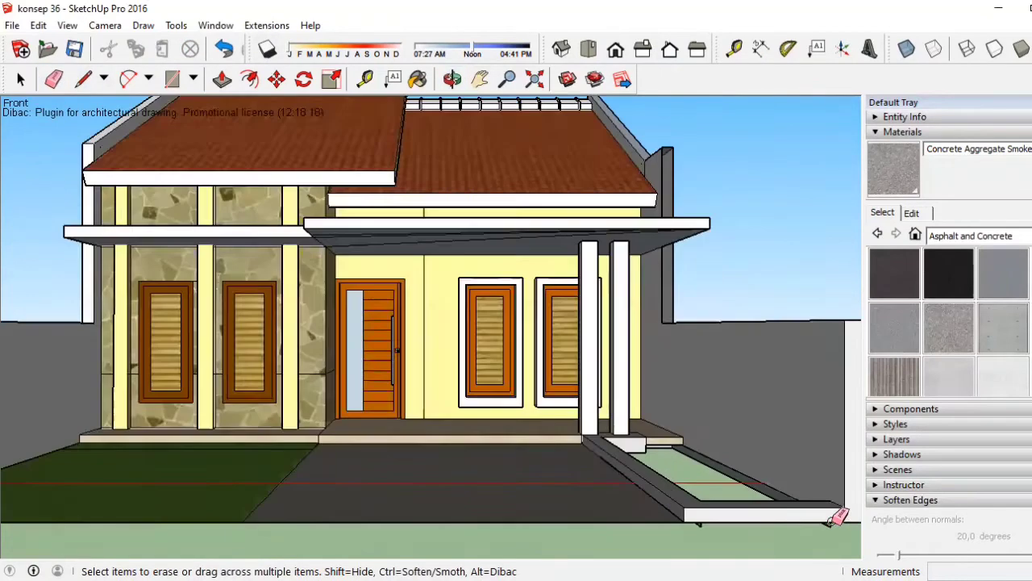
pyautogui.scroll(2, 834, 516)
pyautogui.click(226, 48)
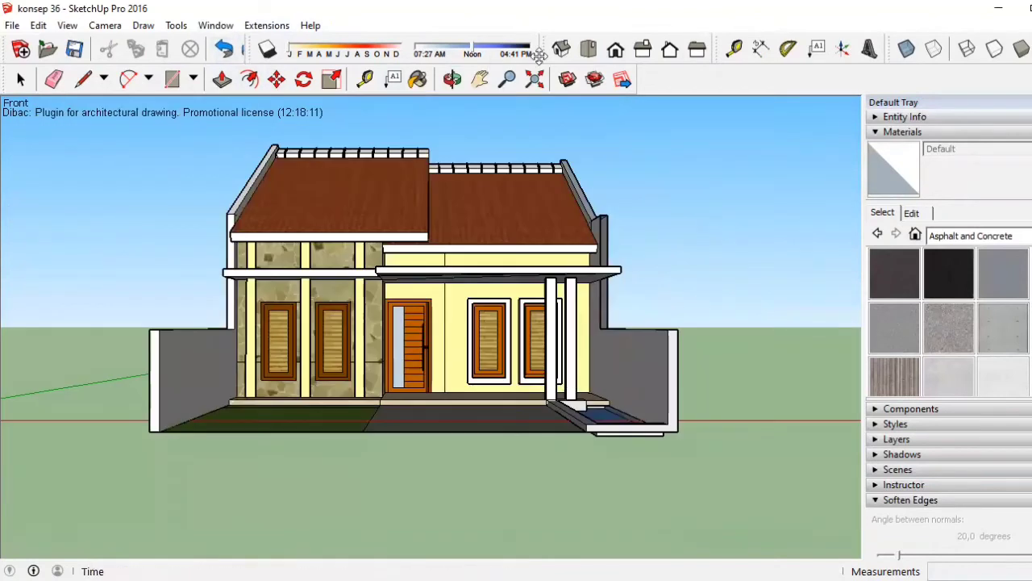
# Switch from the Iso view to the Front view and close the Extensions list unused.
pyautogui.click(561, 49)
pyautogui.click(615, 48)
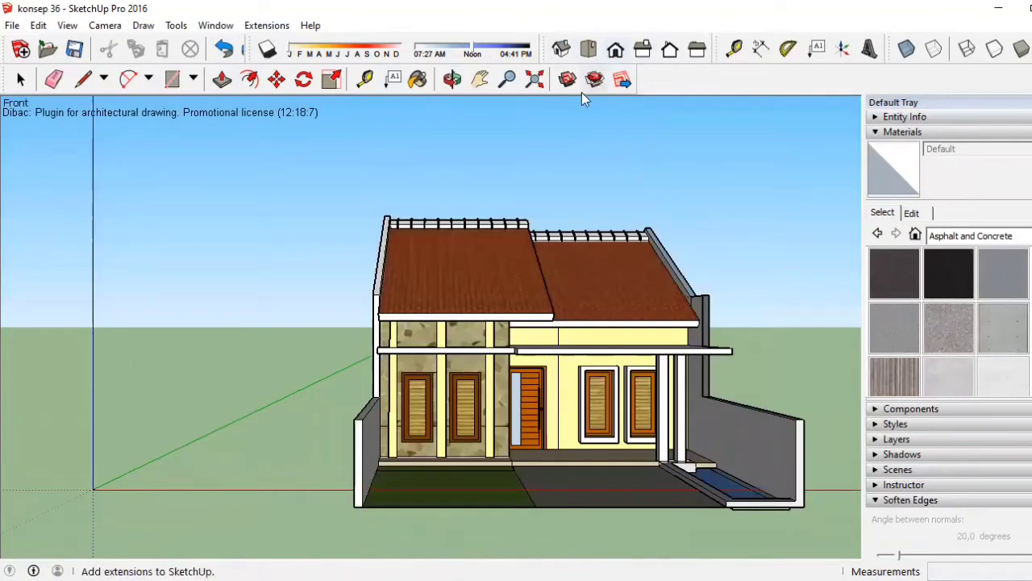
pyautogui.click(267, 25)
pyautogui.moveTo(284, 84)
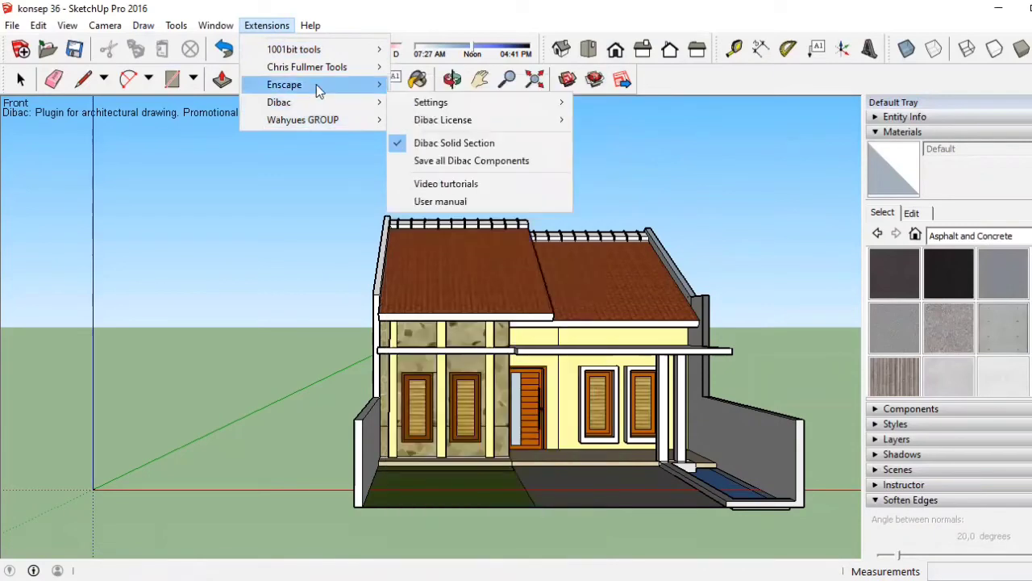
pyautogui.moveTo(307, 67)
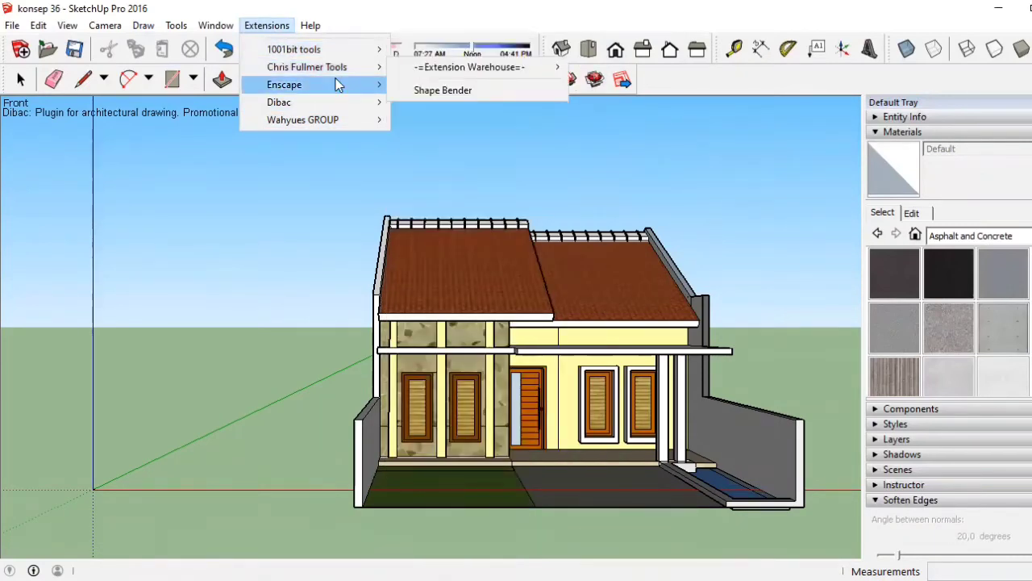
pyautogui.click(415, 84)
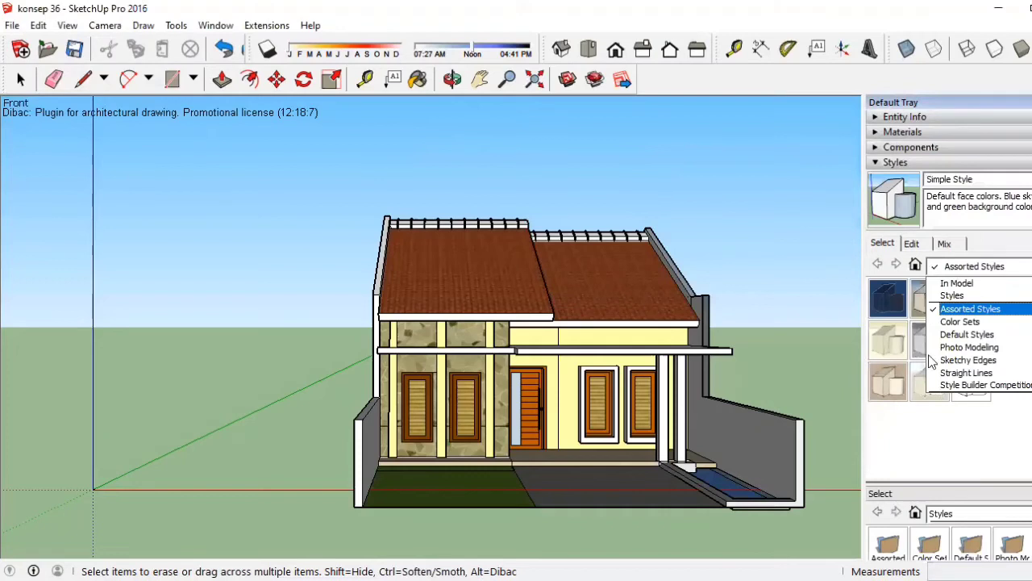
# Try Chipboard, Pencil on Tracing Paper, Brush Strokes on Canvas and Watercolor Paper with Pencil styles.
pyautogui.click(929, 371)
pyautogui.click(972, 299)
pyautogui.click(896, 387)
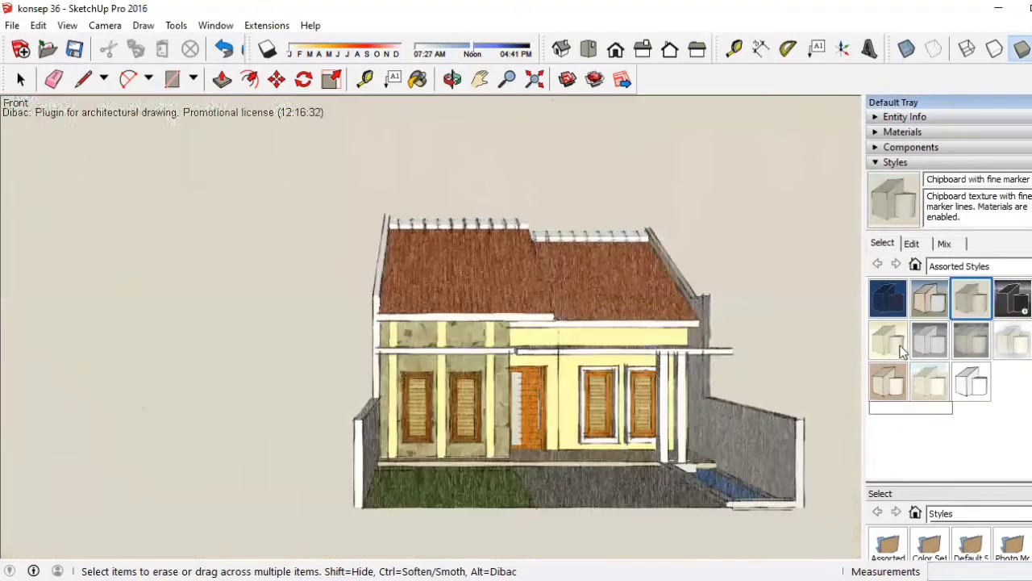
pyautogui.click(879, 343)
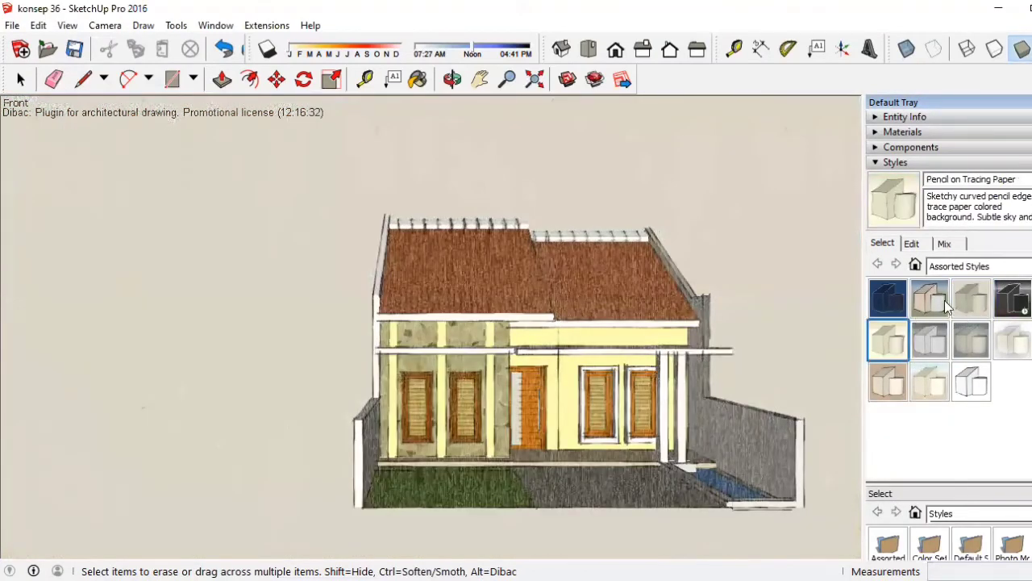
pyautogui.click(932, 298)
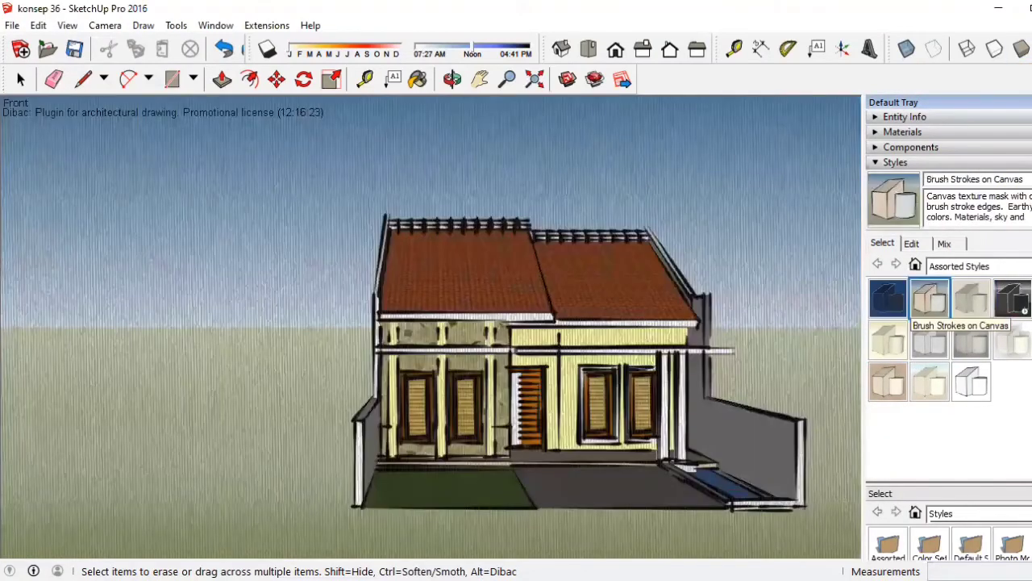
pyautogui.click(944, 375)
# Browse Color Sets and Sketchy Edges, then apply Blueprint, Brush Strokes, and finally PSO Vignette.
pyautogui.click(974, 266)
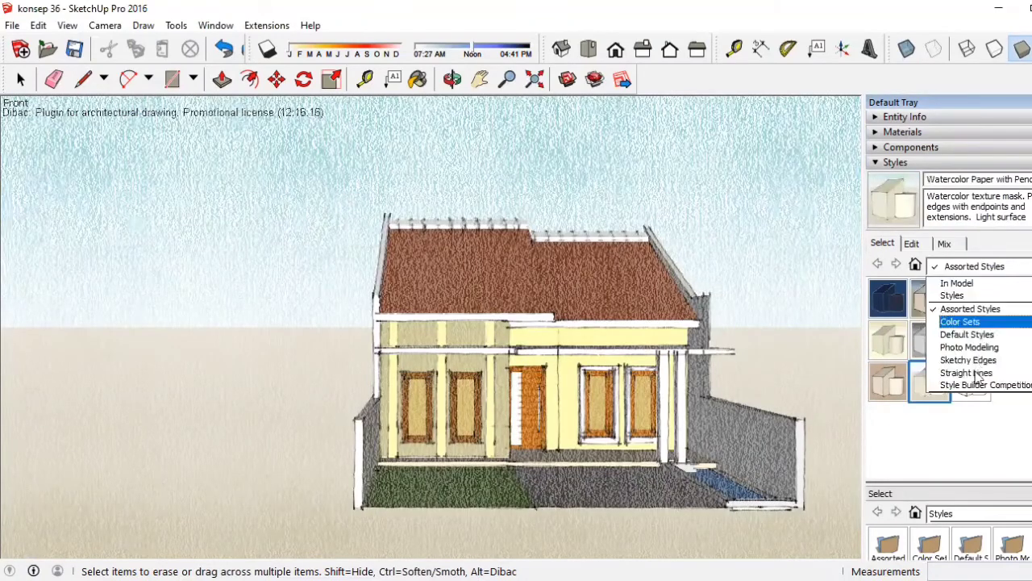
pyautogui.click(984, 321)
pyautogui.click(980, 266)
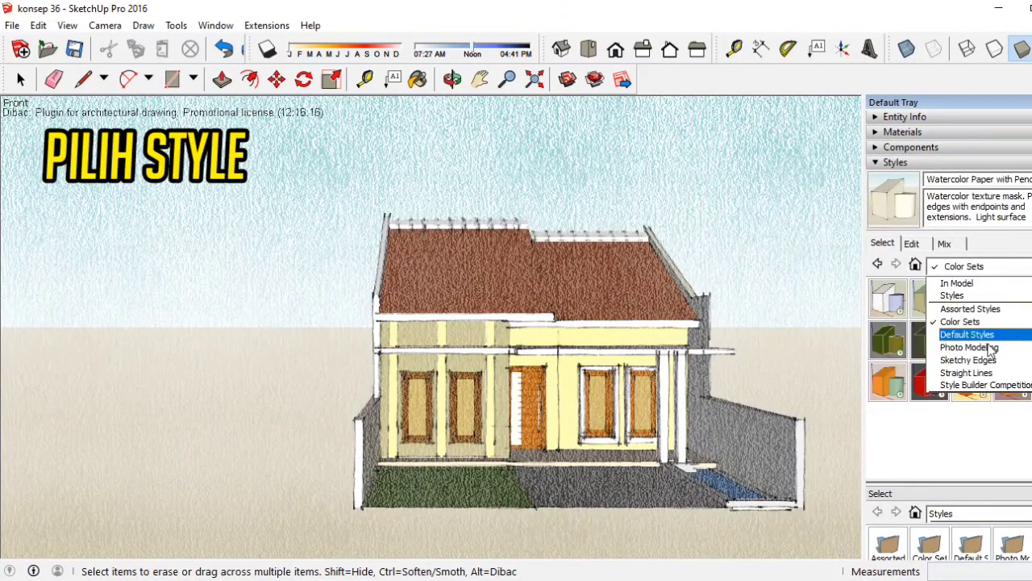
pyautogui.click(988, 360)
pyautogui.click(990, 311)
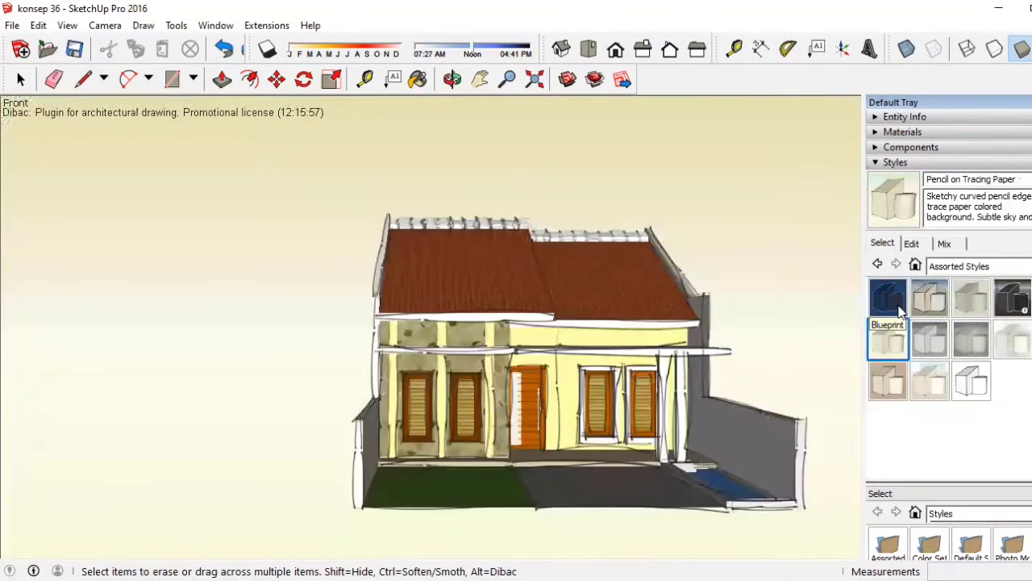
pyautogui.click(899, 307)
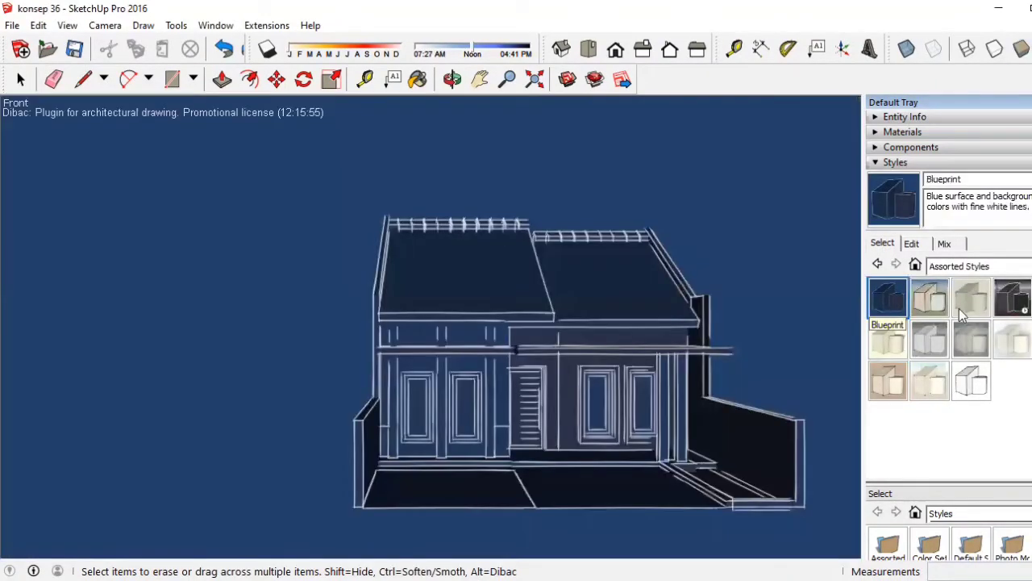
pyautogui.click(930, 298)
pyautogui.click(971, 299)
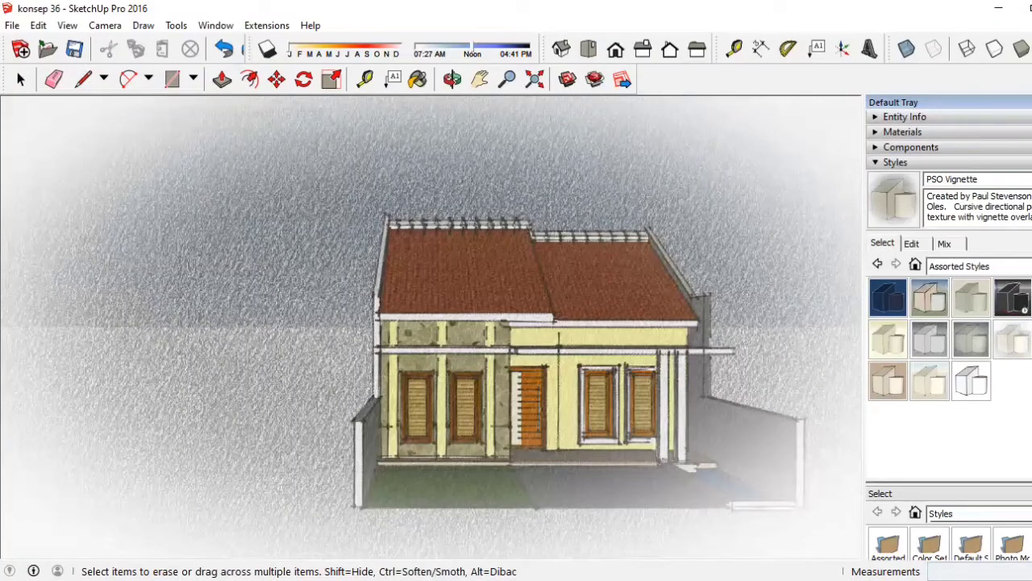
# Apply the Scribble on Masonite style from Assorted Styles.
pyautogui.click(976, 266)
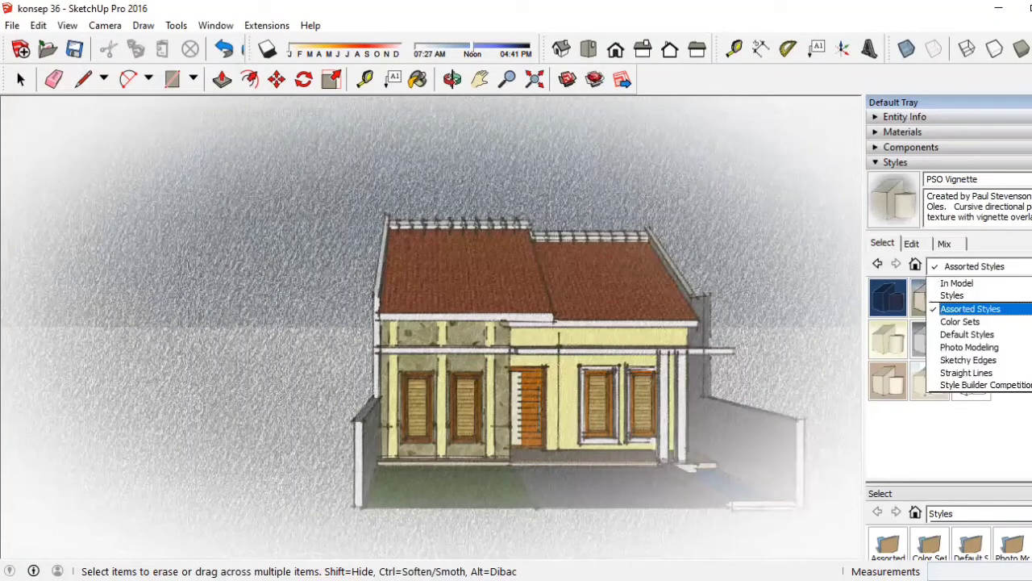
pyautogui.click(1000, 309)
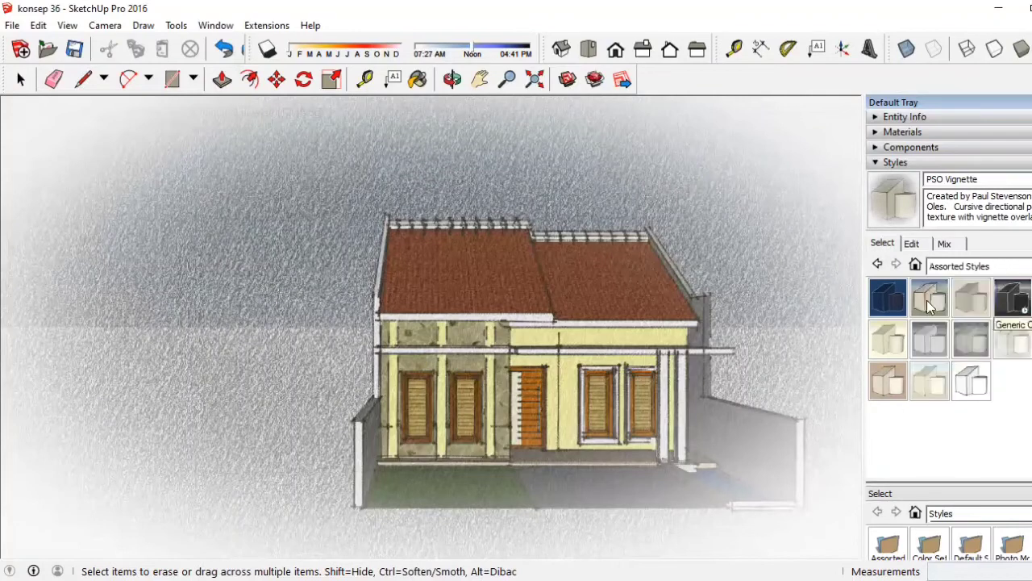
pyautogui.click(883, 384)
# Delete the Masonite Overlay and Masonite Underlay watermarks from the style.
pyautogui.click(912, 243)
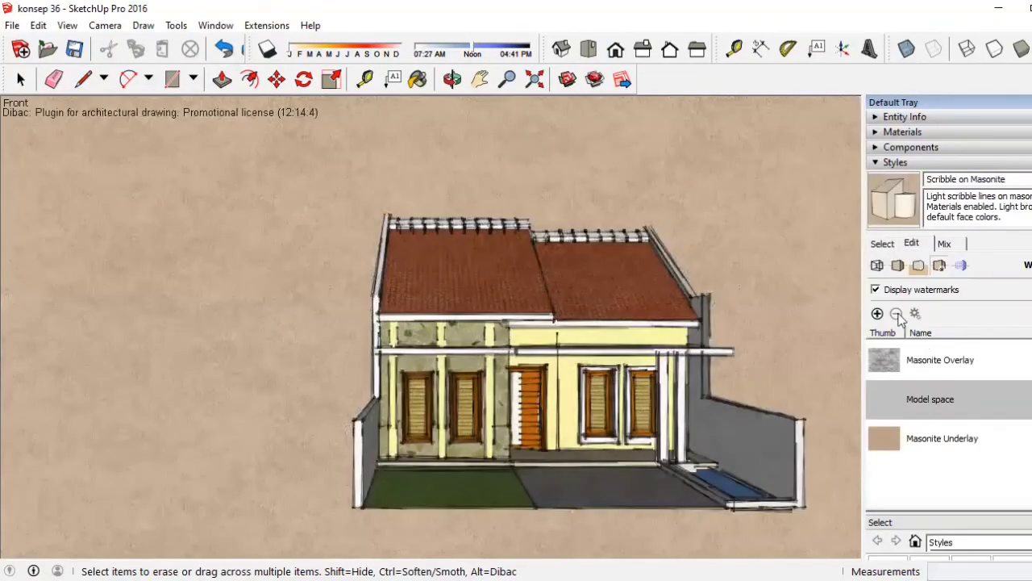
pyautogui.click(892, 367)
pyautogui.click(896, 313)
pyautogui.click(586, 330)
pyautogui.click(885, 398)
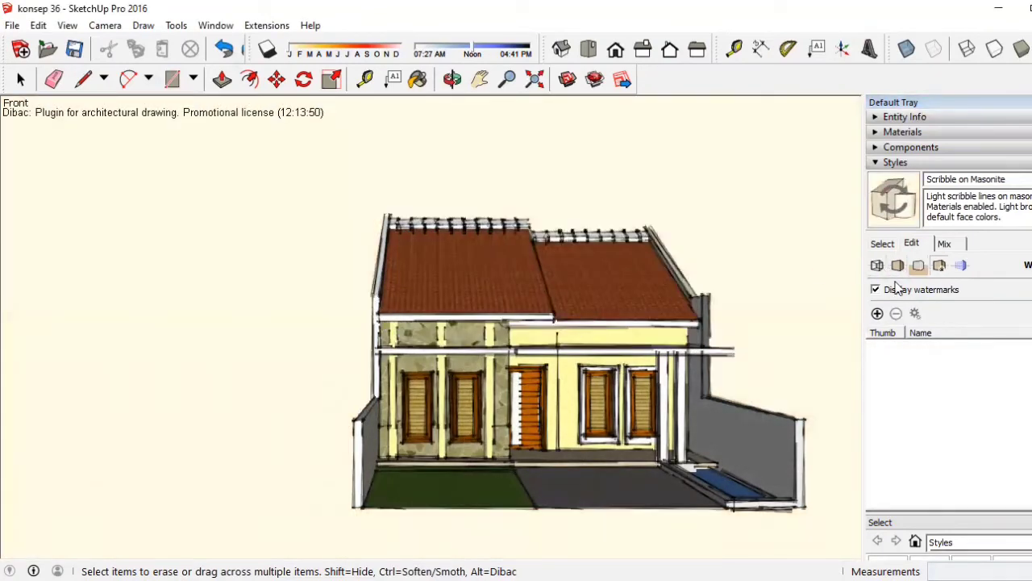
# Turn off the style's edges and leave profile outlines off.
pyautogui.click(878, 265)
pyautogui.click(878, 290)
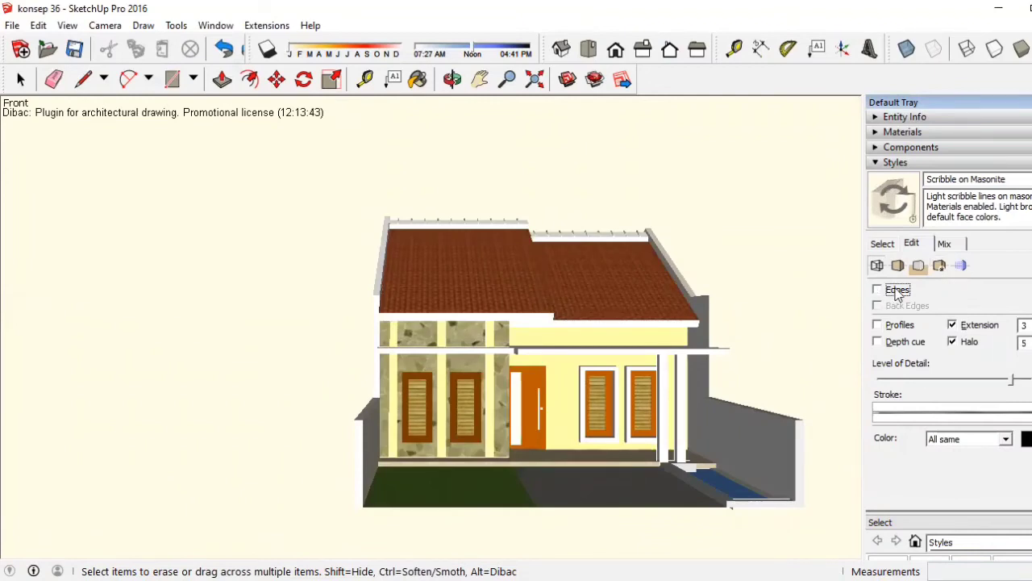
pyautogui.click(878, 325)
pyautogui.click(878, 325)
# Set both the front and back face colours to white.
pyautogui.click(898, 265)
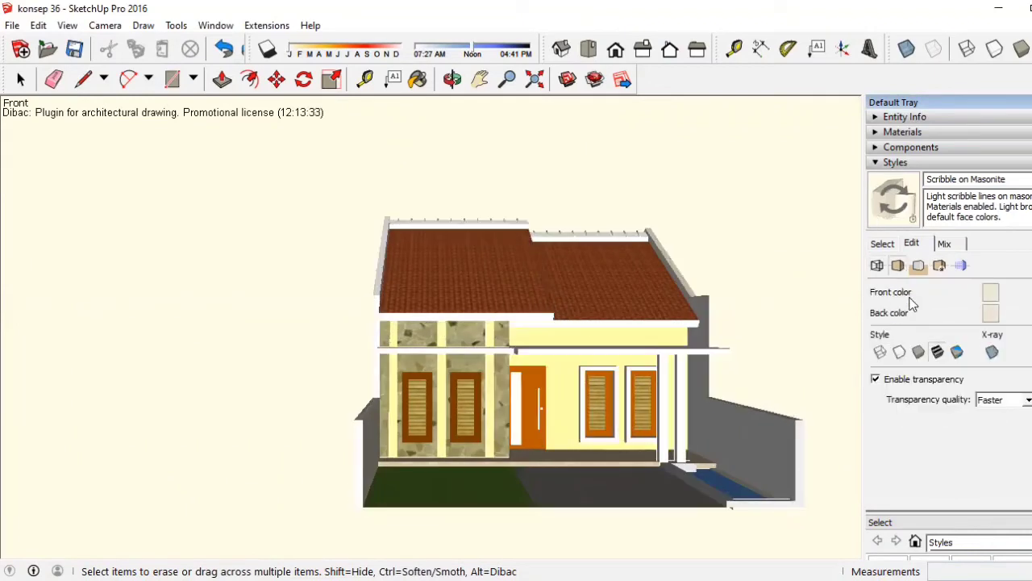
pyautogui.click(991, 292)
pyautogui.click(583, 318)
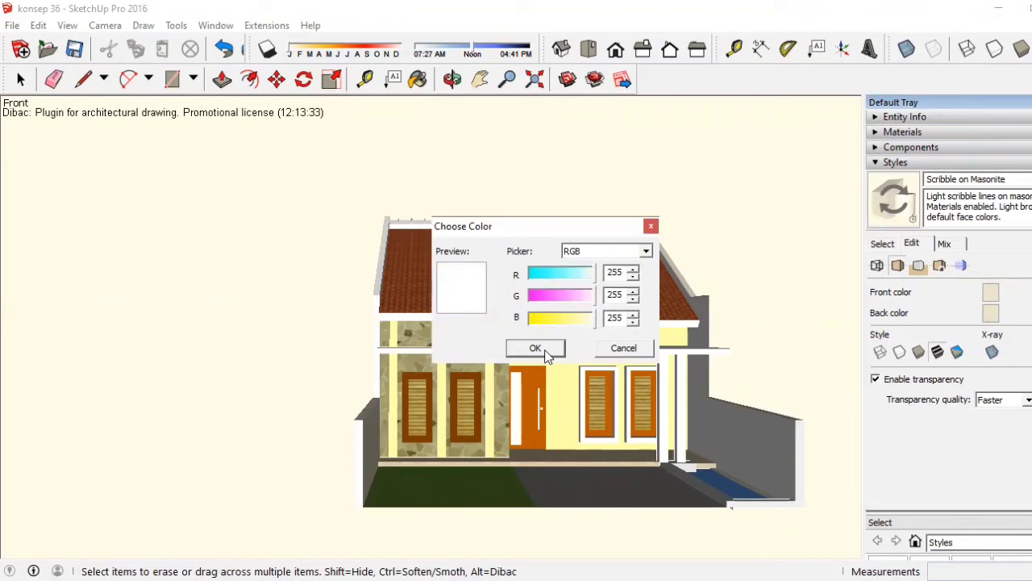
pyautogui.click(535, 347)
pyautogui.click(991, 292)
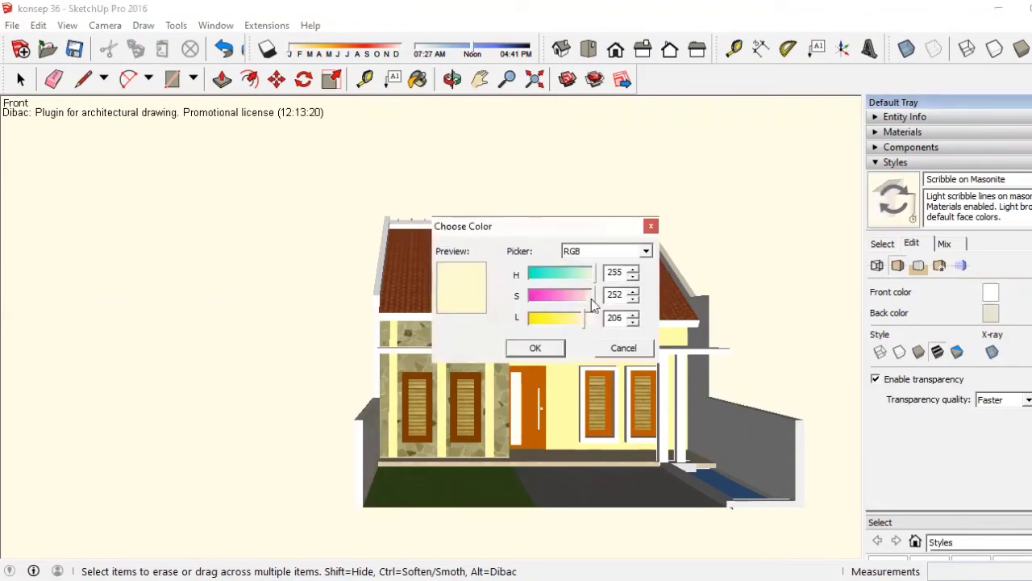
pyautogui.click(551, 351)
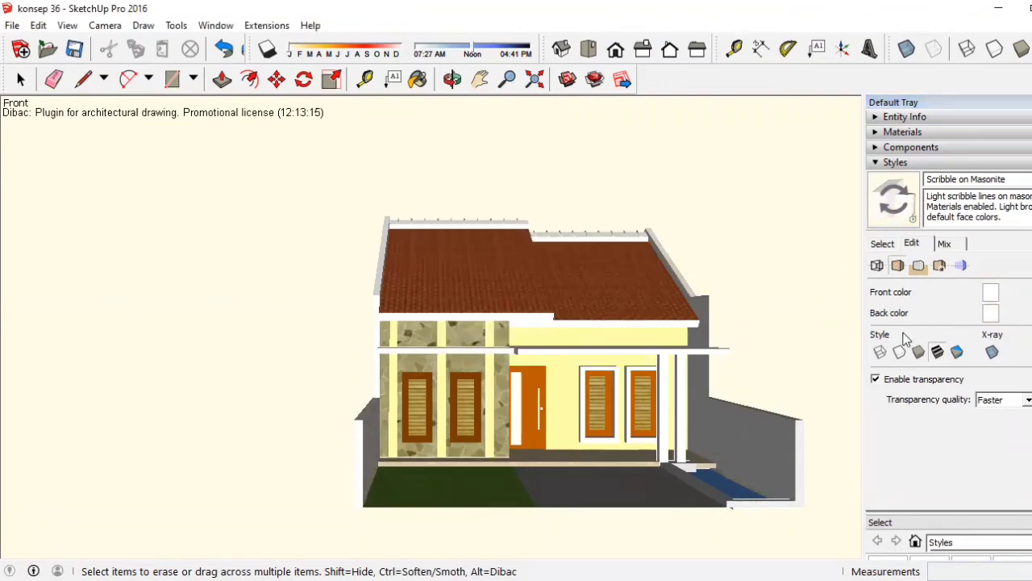
pyautogui.doubleClick(877, 378)
# Set the background colour to white.
pyautogui.click(919, 265)
pyautogui.click(936, 295)
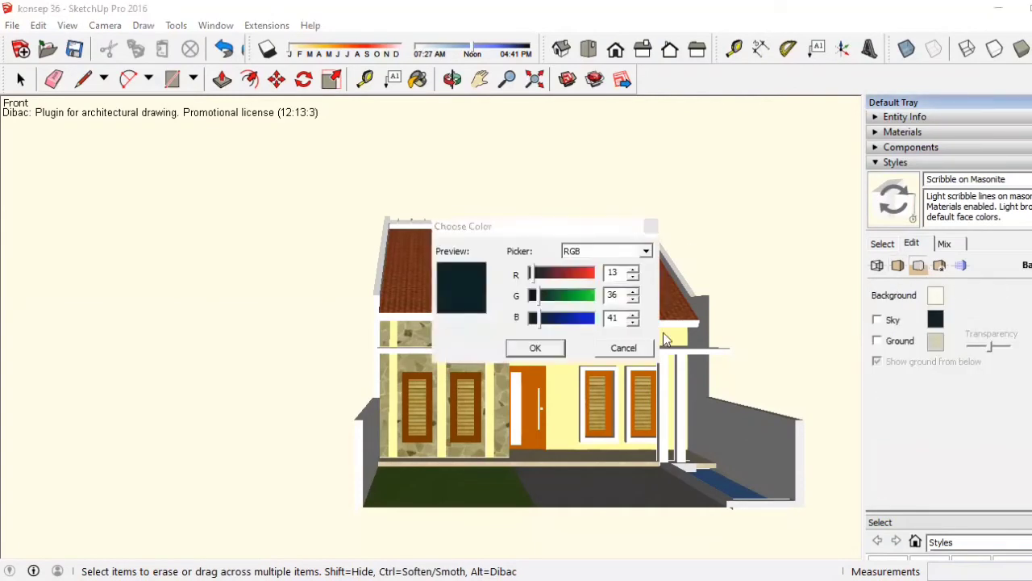
pyautogui.click(536, 348)
pyautogui.click(935, 296)
pyautogui.click(534, 348)
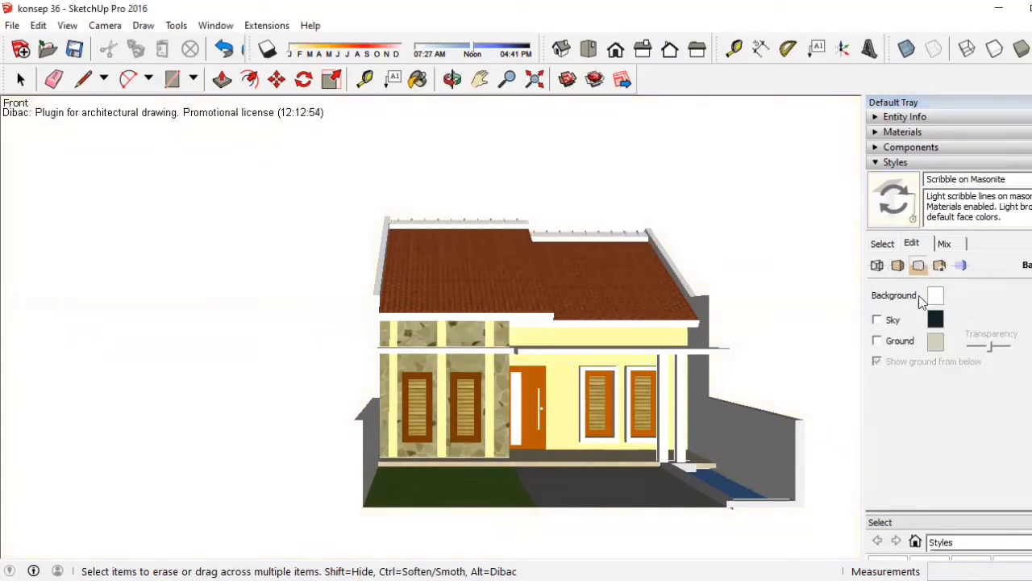
pyautogui.click(960, 265)
# Review the Modeling and Watermark settings, then return to the style thumbnails.
pyautogui.click(960, 265)
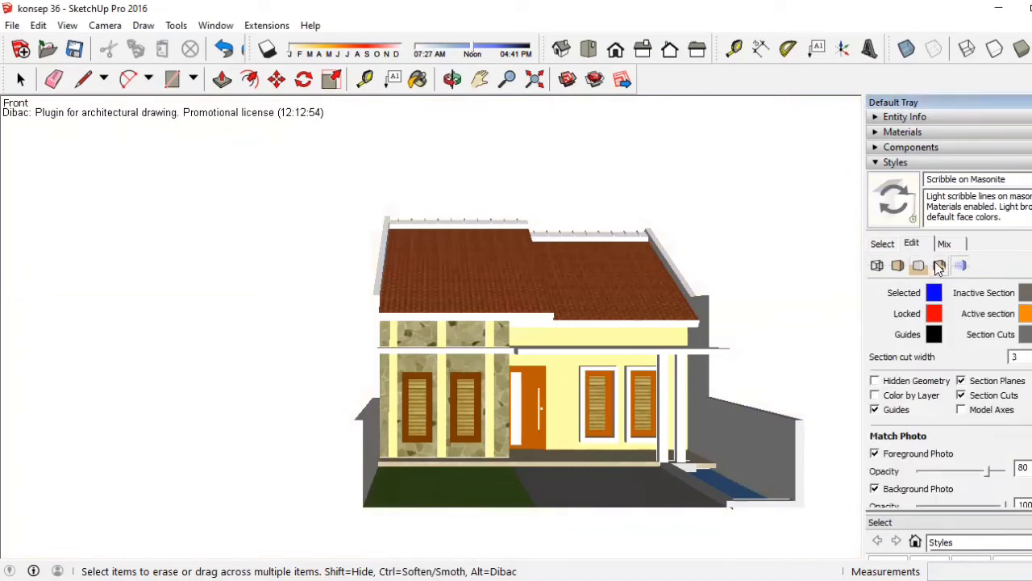
pyautogui.click(939, 266)
pyautogui.click(882, 244)
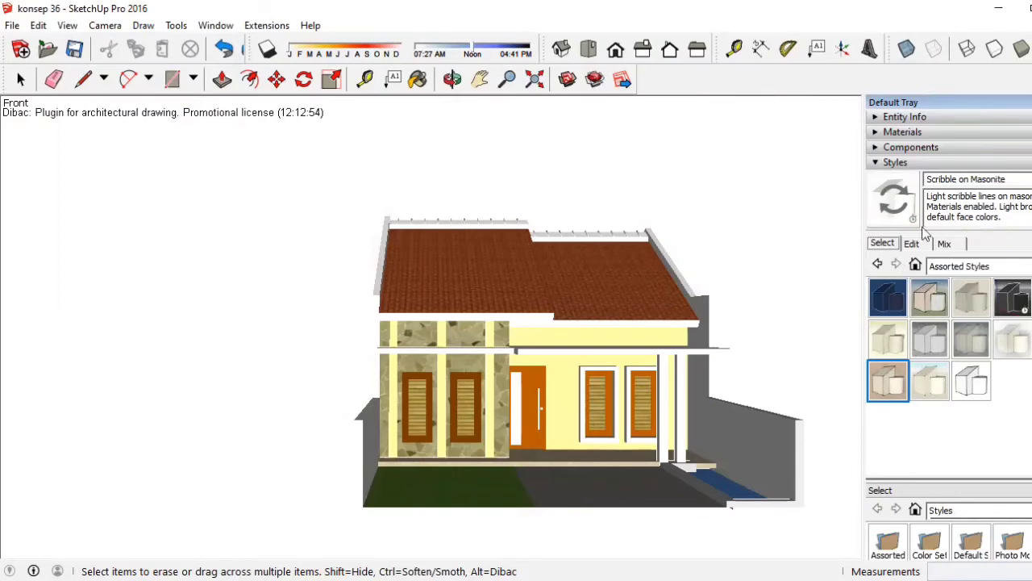
# Retest edges, profiles and depth cue, ending with all three switched off.
pyautogui.click(911, 243)
pyautogui.click(898, 266)
pyautogui.click(877, 265)
pyautogui.click(876, 289)
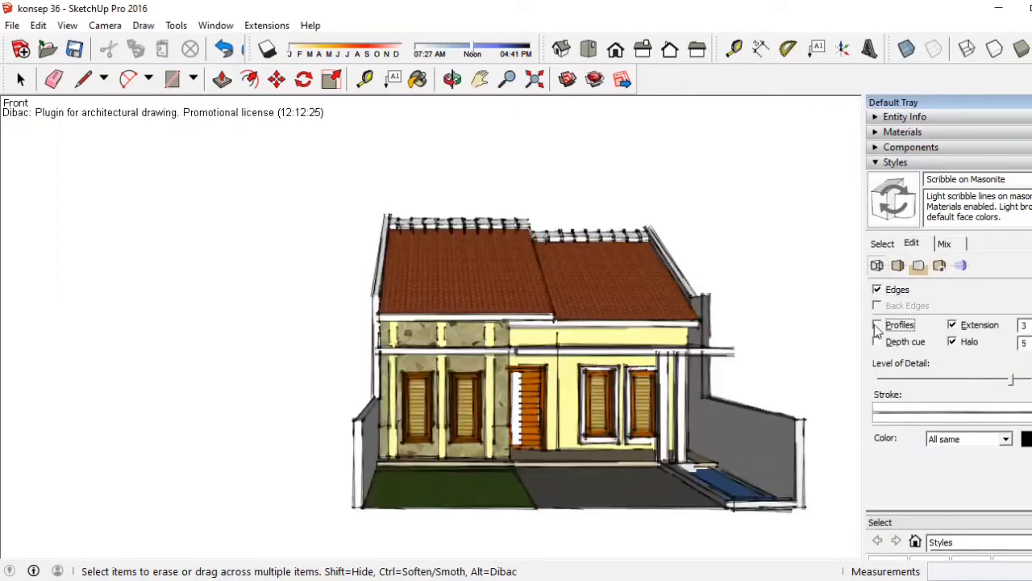
pyautogui.click(878, 324)
pyautogui.click(877, 342)
pyautogui.click(877, 289)
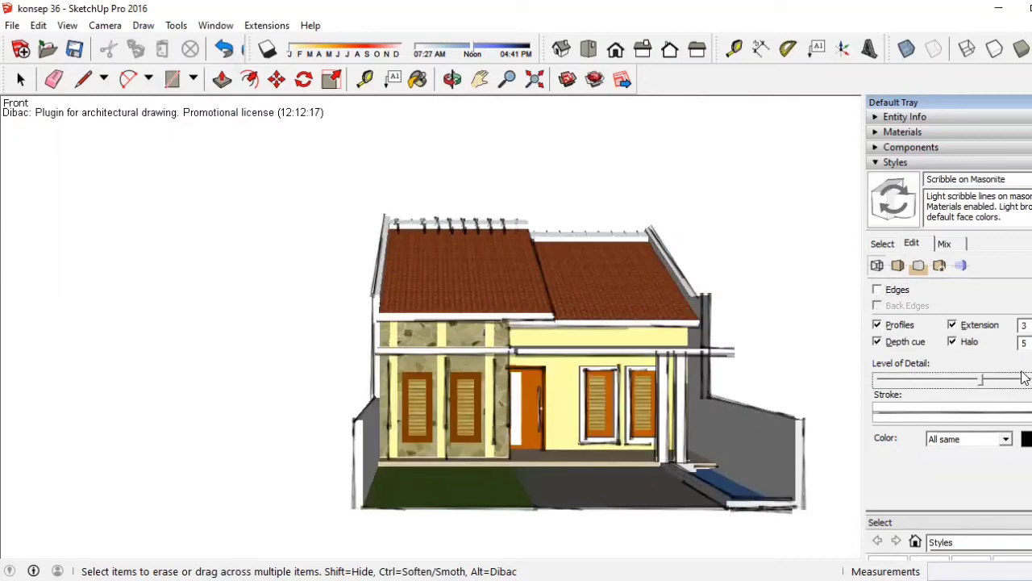
pyautogui.click(877, 289)
pyautogui.click(877, 289)
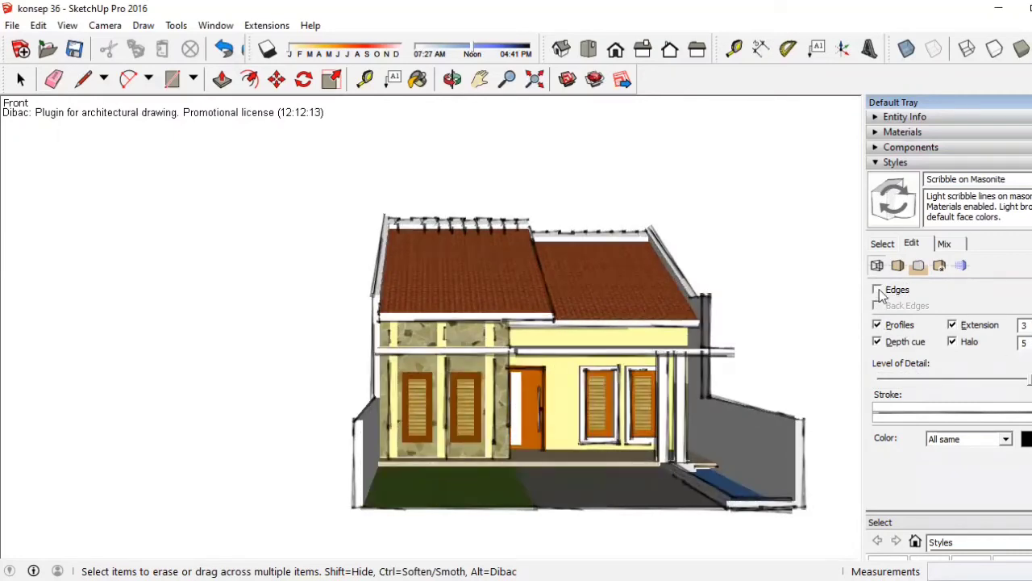
pyautogui.click(877, 324)
pyautogui.click(878, 342)
pyautogui.click(897, 265)
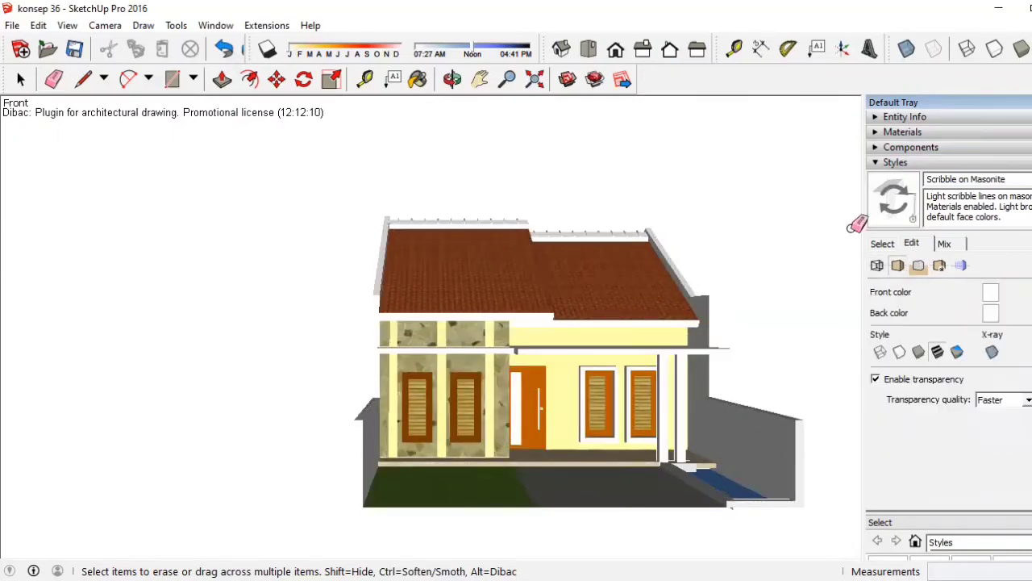
# Turn on shadows and set the front face colour to black.
pyautogui.click(264, 53)
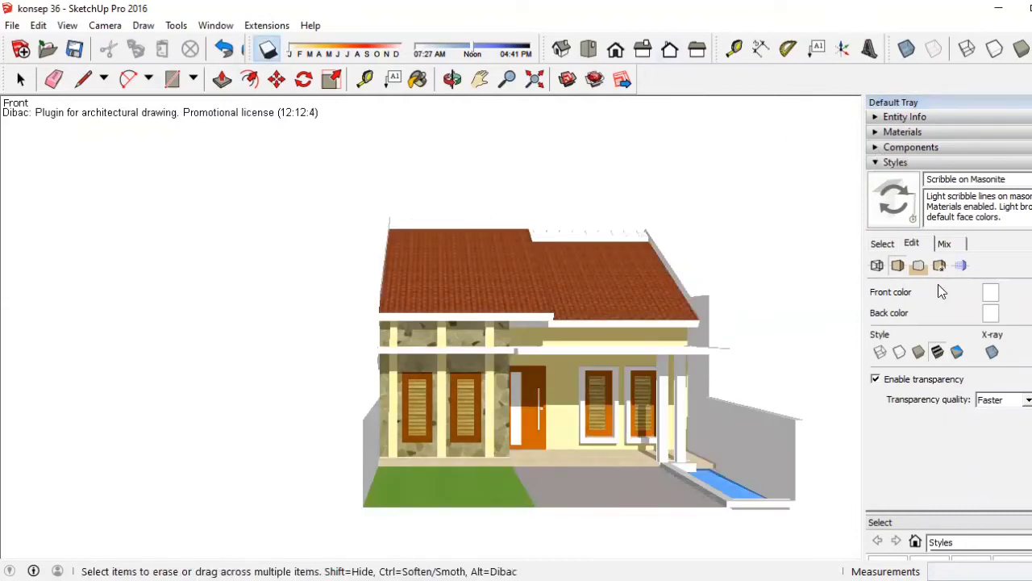
pyautogui.click(991, 297)
pyautogui.doubleClick(611, 273)
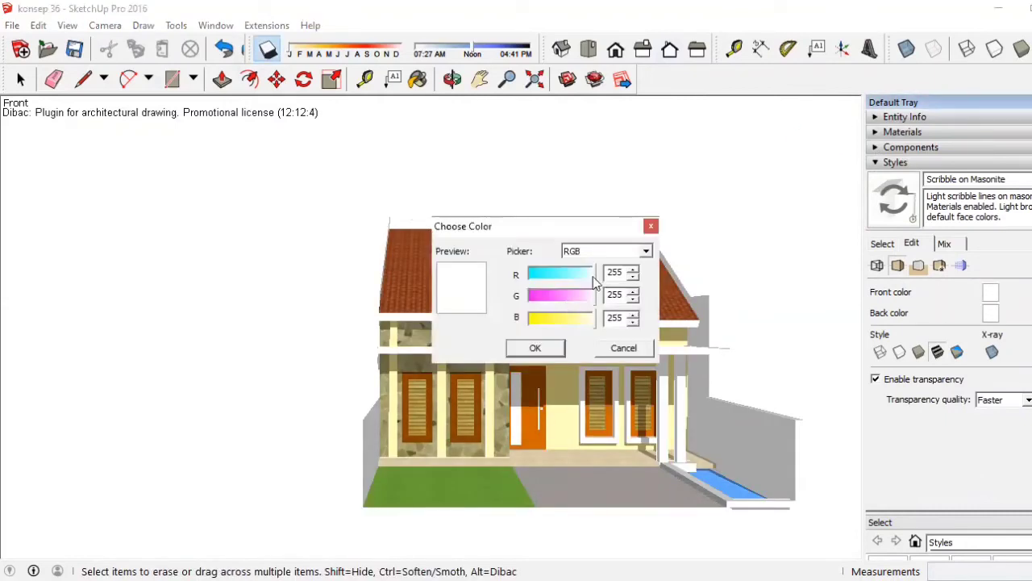
pyautogui.write('0')
pyautogui.press('Tab')
pyautogui.write('0')
pyautogui.click(543, 320)
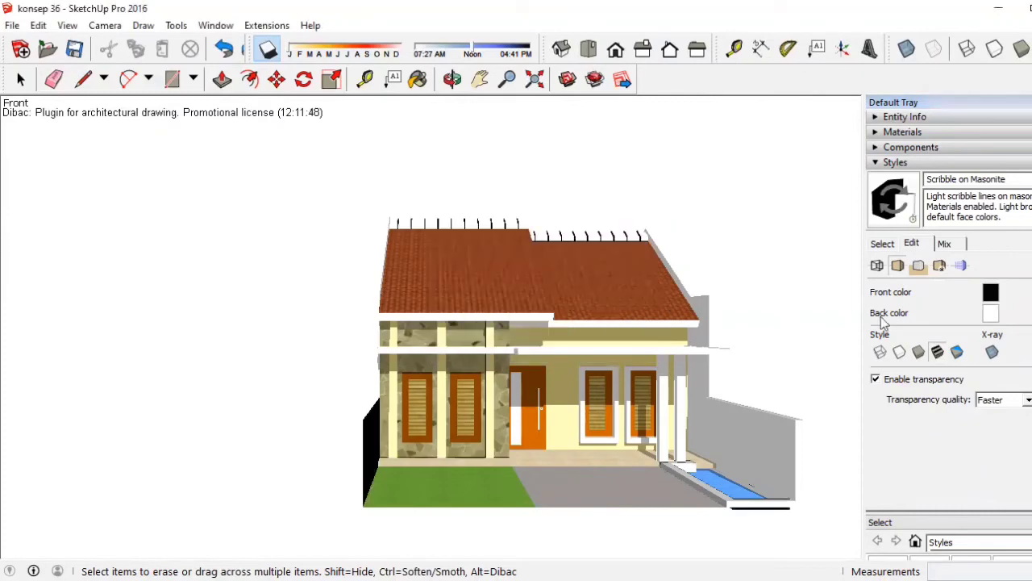
pyautogui.click(535, 347)
# Undo and redo the driveway erase, set the front face colour back to white, and view Iso.
pyautogui.click(227, 48)
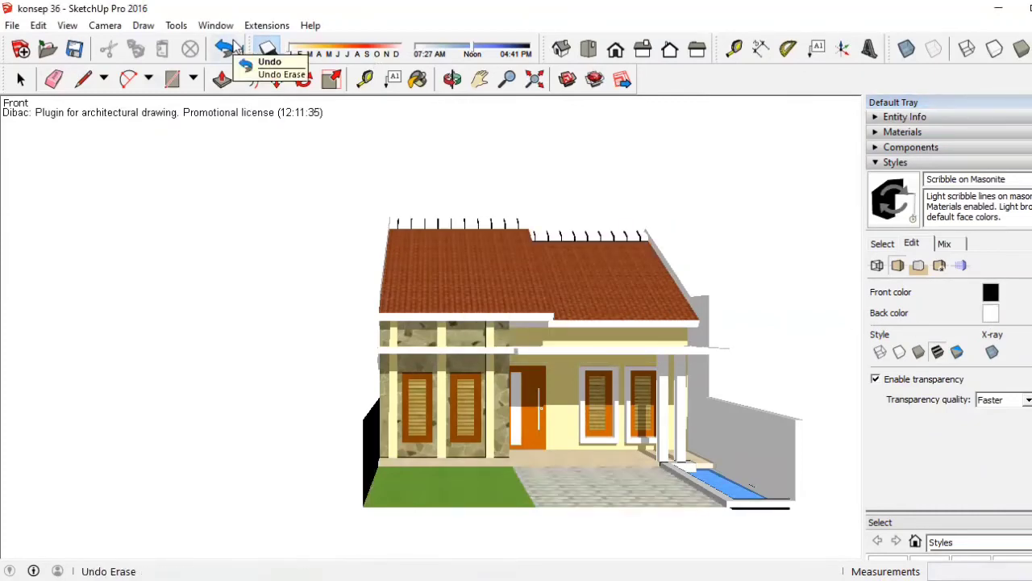
pyautogui.click(244, 48)
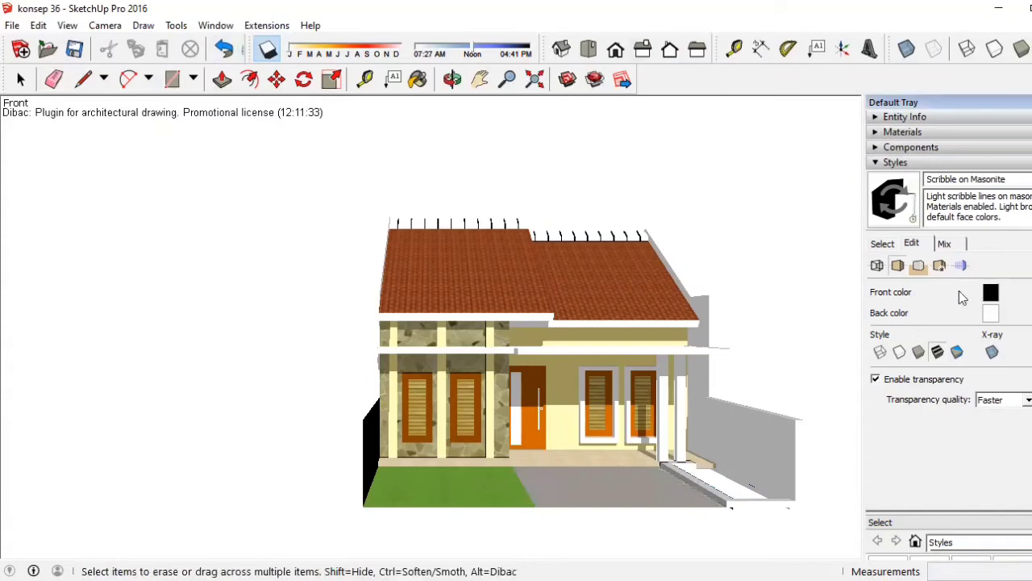
pyautogui.click(990, 292)
pyautogui.moveTo(532, 318); pyautogui.dragTo(594, 317)
pyautogui.moveTo(531, 295); pyautogui.dragTo(593, 295)
pyautogui.moveTo(531, 272); pyautogui.dragTo(593, 271)
pyautogui.click(534, 347)
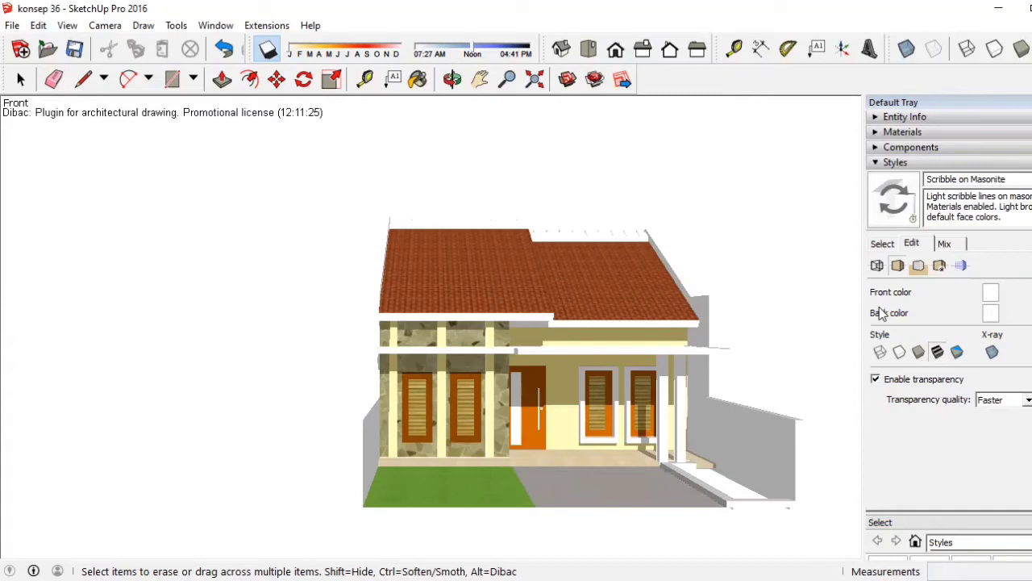
pyautogui.click(563, 48)
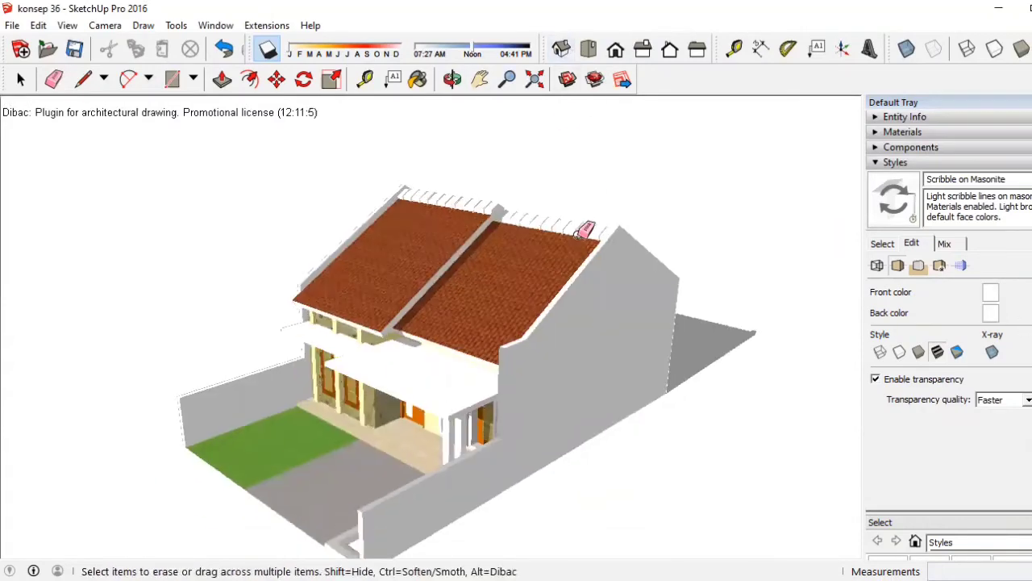
# Switch to the Front view, glancing briefly at Top, and zoom in closely on the facade.
pyautogui.scroll(-2, 456, 341)
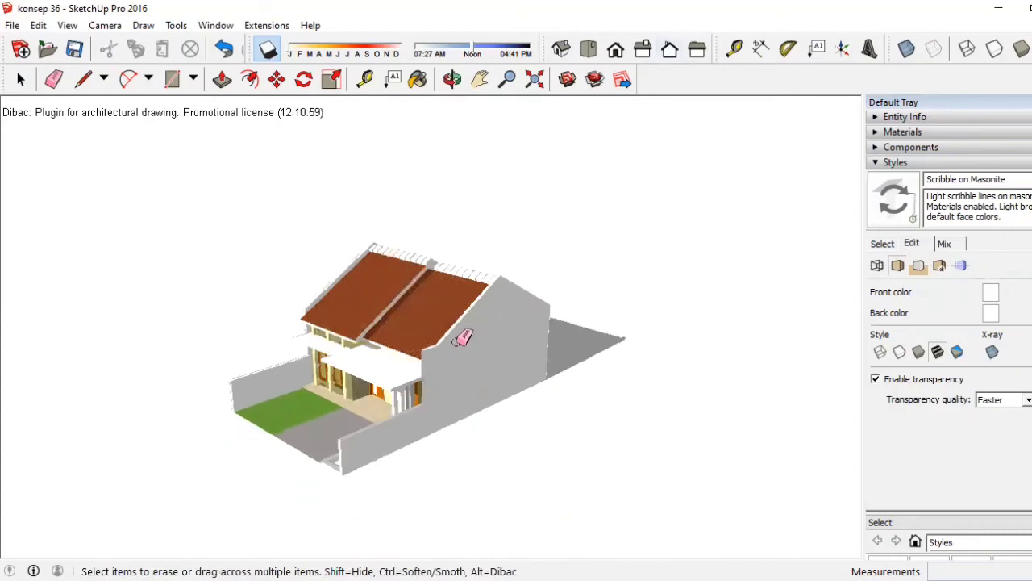
pyautogui.scroll(3, 457, 337)
pyautogui.scroll(-2, 530, 388)
pyautogui.scroll(2, 637, 347)
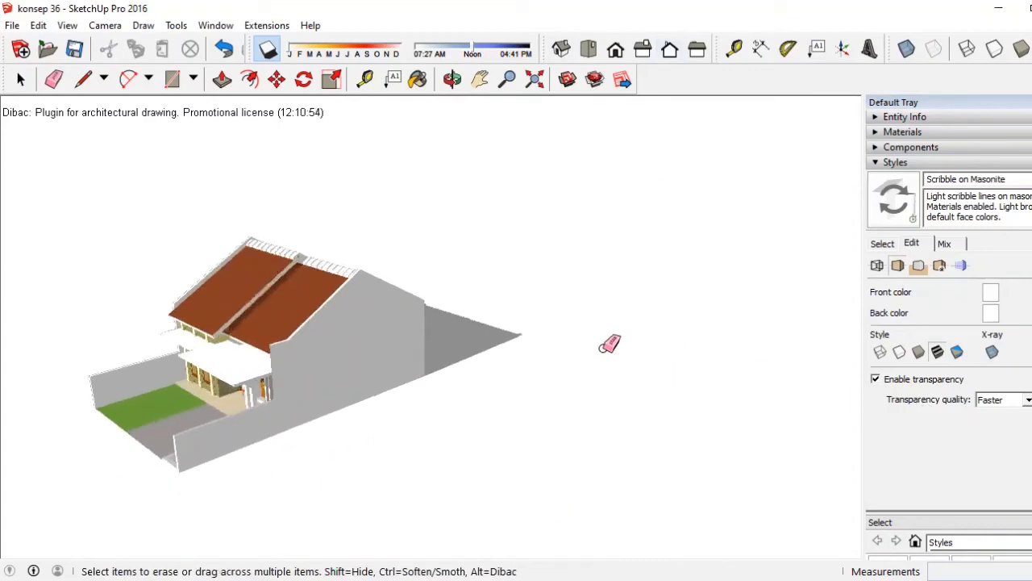
pyautogui.scroll(1, 403, 376)
pyautogui.click(615, 50)
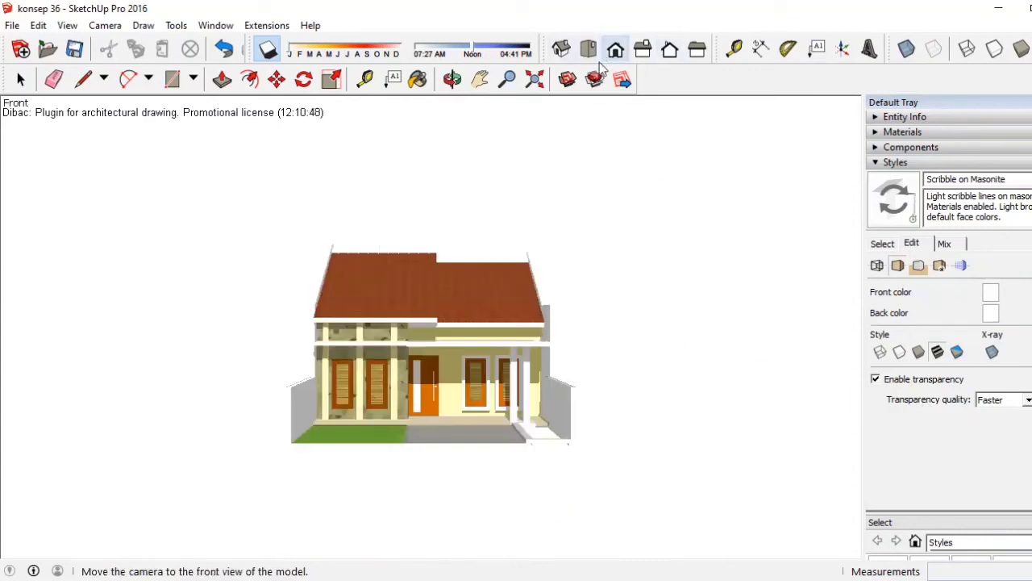
pyautogui.scroll(1, 800, 362)
pyautogui.scroll(1, 799, 362)
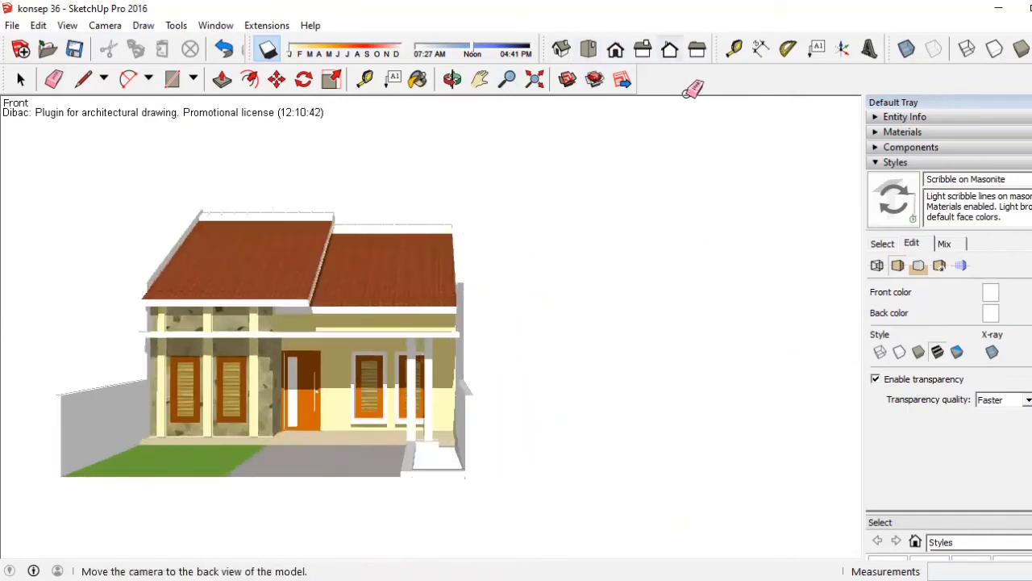
pyautogui.click(588, 50)
pyautogui.click(616, 50)
pyautogui.scroll(2, 403, 415)
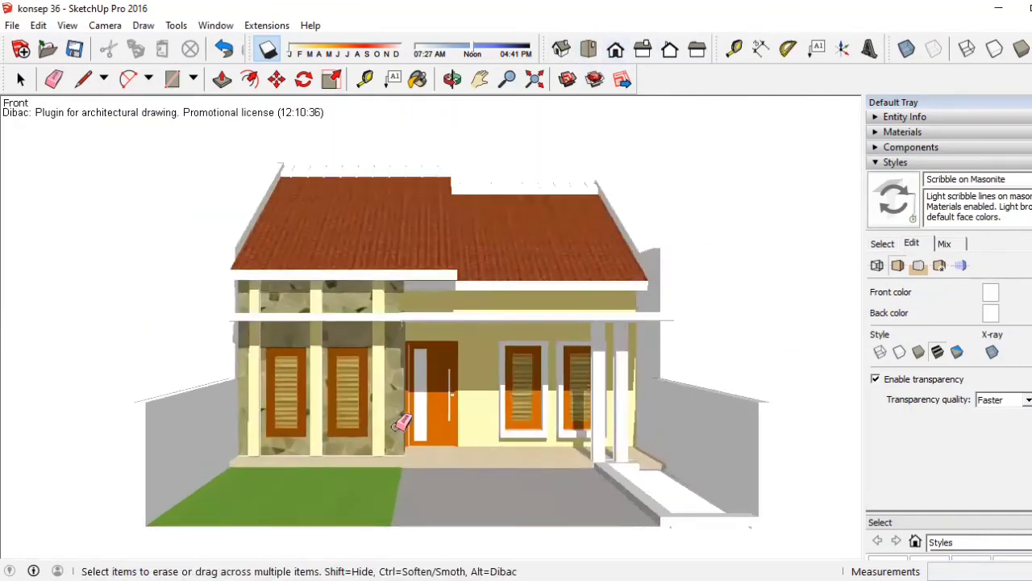
pyautogui.scroll(2, 404, 415)
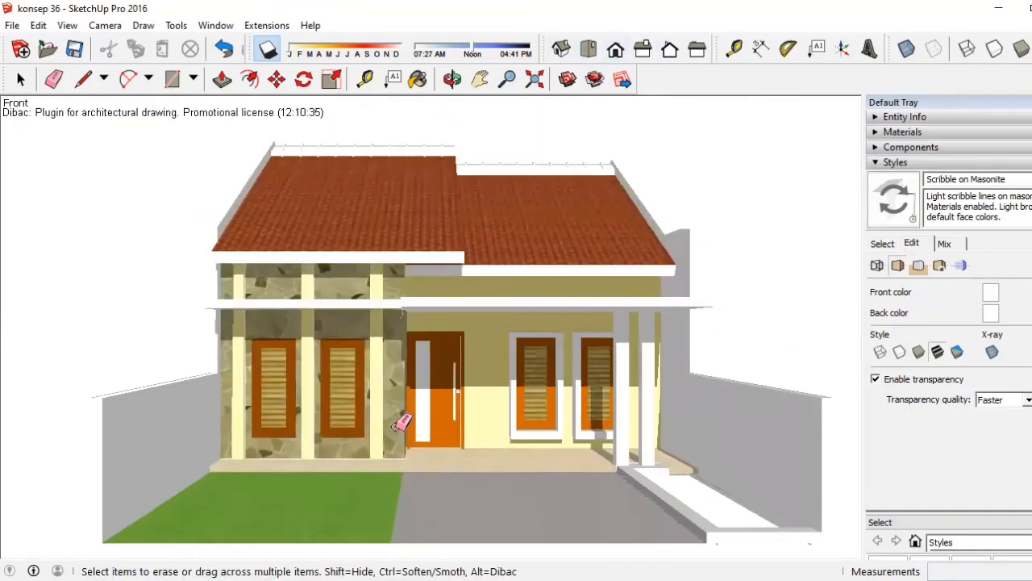
# Set the camera to Parallel Projection after briefly trying Two-Point Perspective.
pyautogui.click(67, 25)
pyautogui.click(106, 132)
pyautogui.click(104, 25)
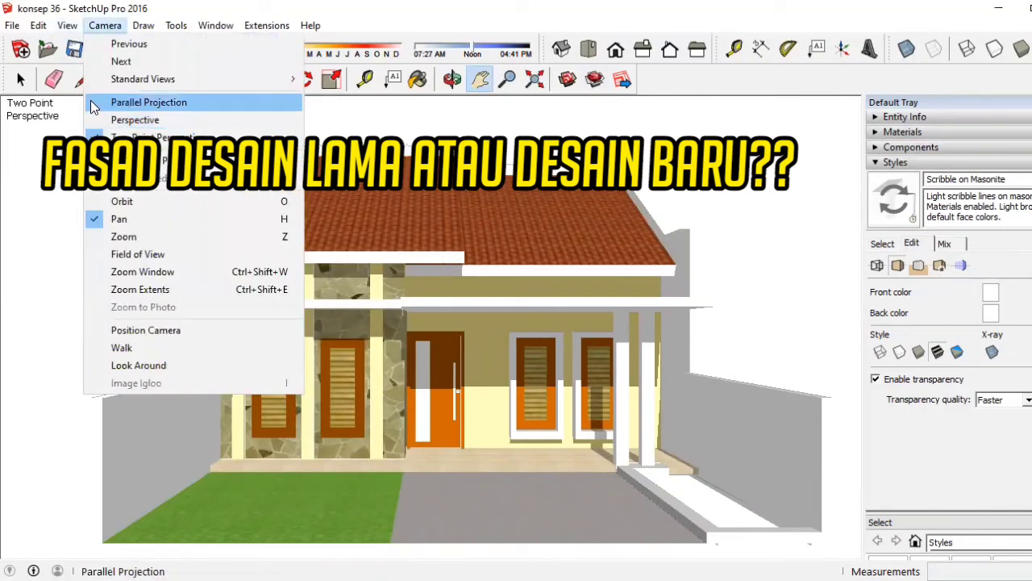
pyautogui.click(121, 102)
# Compare face styles and transparency, returning to Shaded with Textures.
pyautogui.click(956, 352)
pyautogui.click(938, 351)
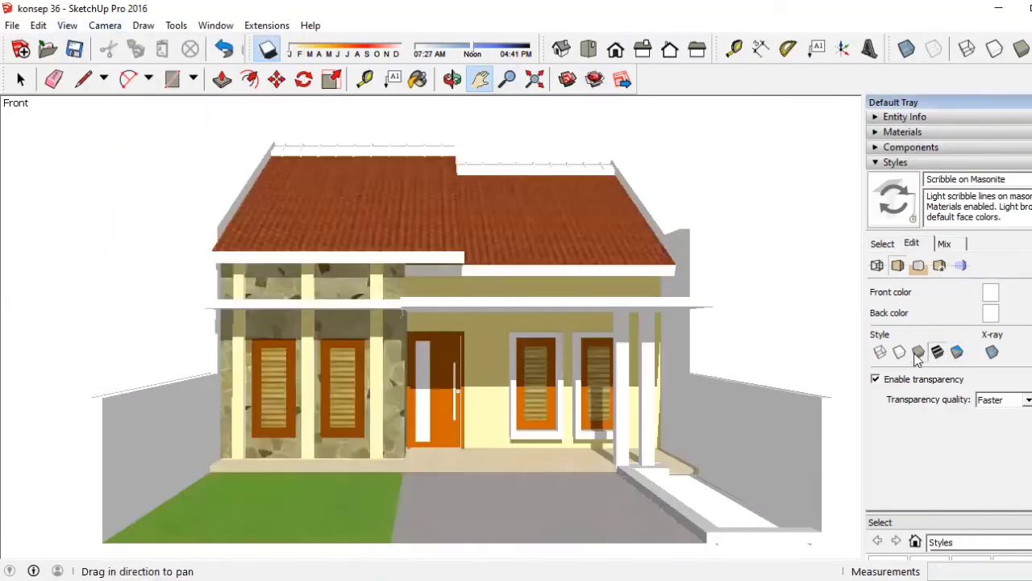
pyautogui.click(897, 353)
pyautogui.click(880, 352)
pyautogui.click(937, 352)
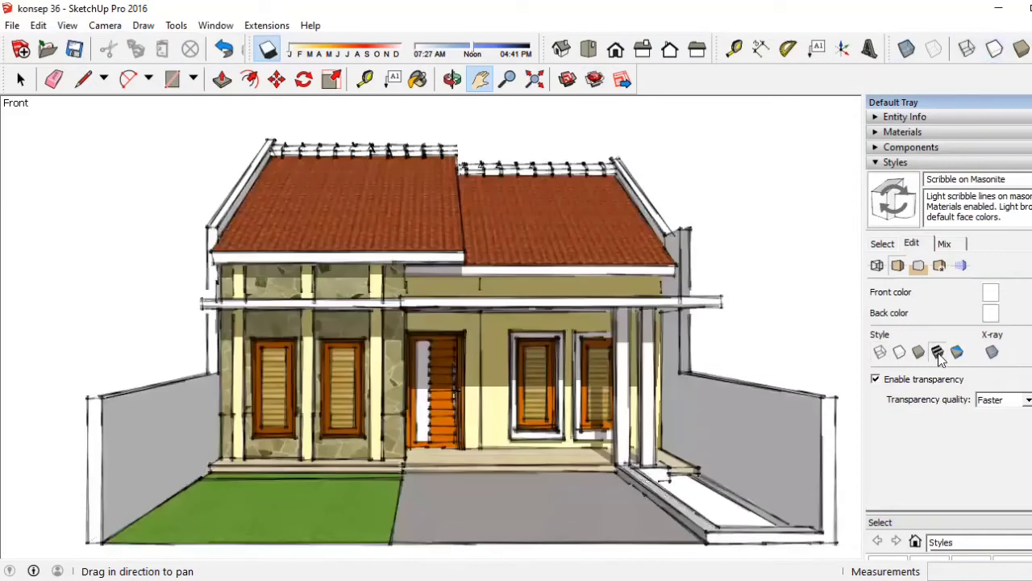
pyautogui.click(875, 378)
pyautogui.click(876, 378)
pyautogui.click(918, 351)
pyautogui.click(899, 351)
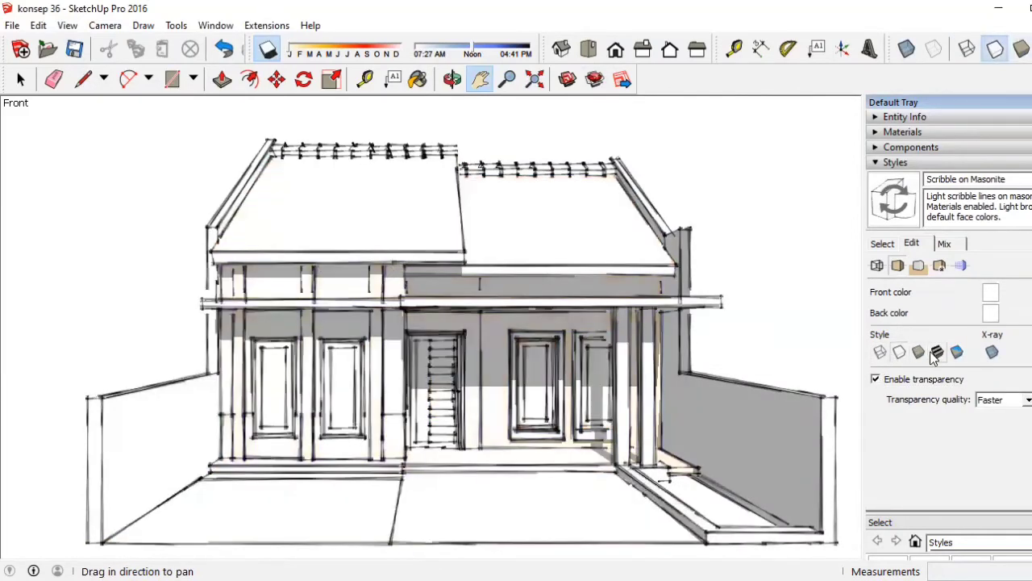
pyautogui.click(937, 352)
# Keep transparency quality at Faster and settle on Shaded with Textures after more comparisons.
pyautogui.click(1009, 400)
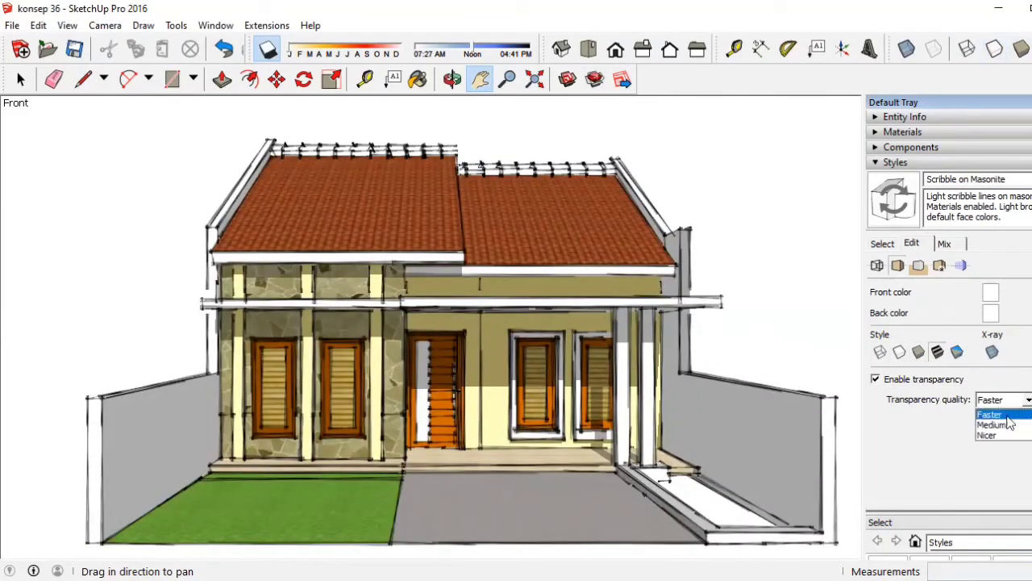
pyautogui.click(873, 380)
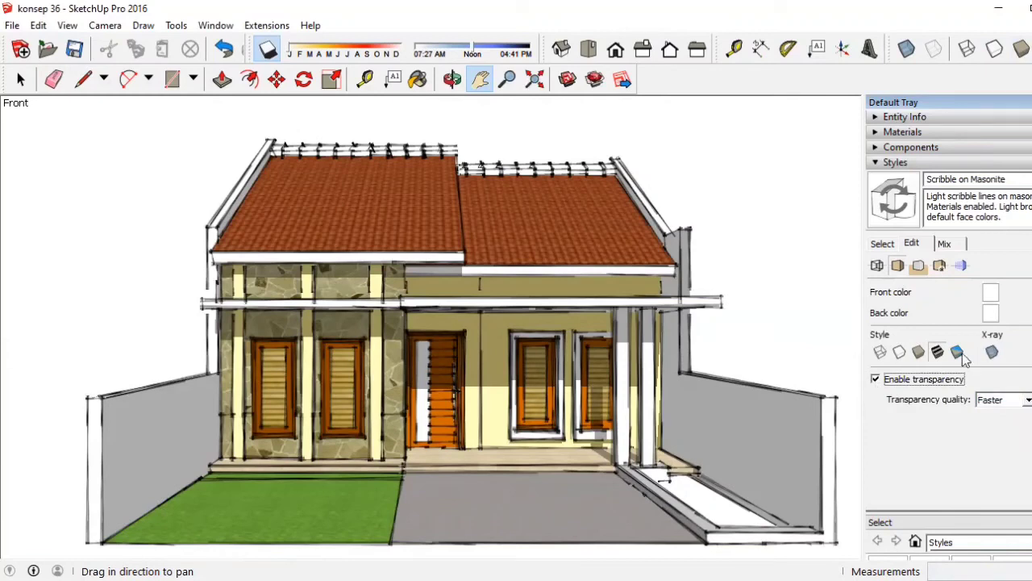
pyautogui.click(957, 352)
pyautogui.click(921, 352)
pyautogui.click(937, 352)
pyautogui.click(880, 352)
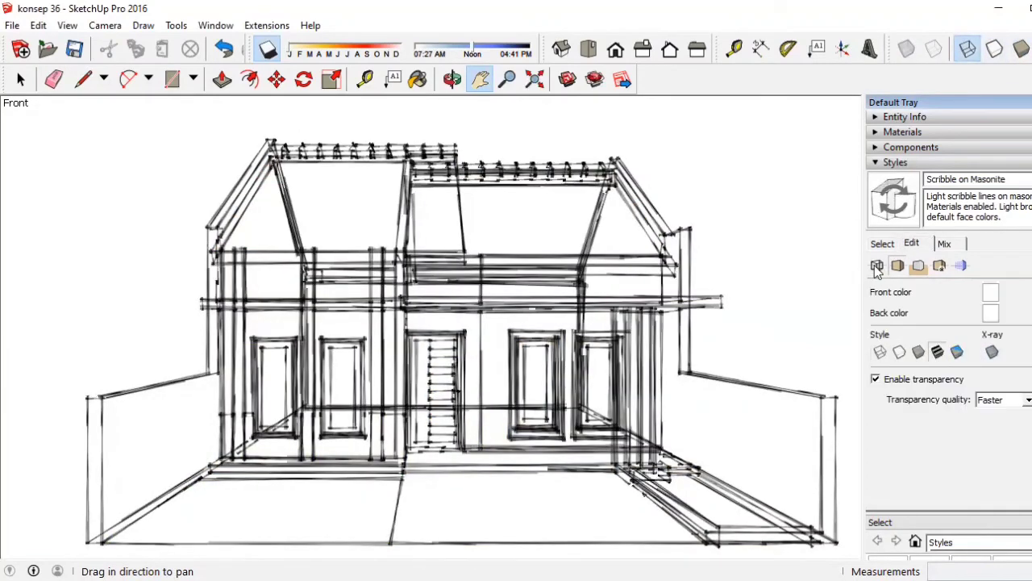
pyautogui.click(938, 352)
# Set both the ground and sky background colours to white.
pyautogui.click(919, 266)
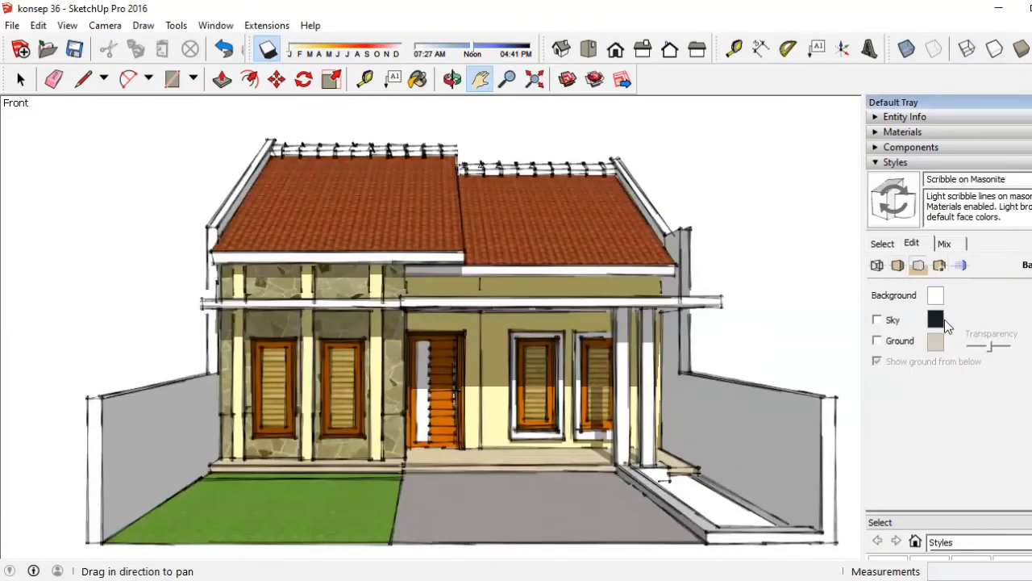
pyautogui.click(940, 342)
pyautogui.click(539, 295)
pyautogui.click(539, 272)
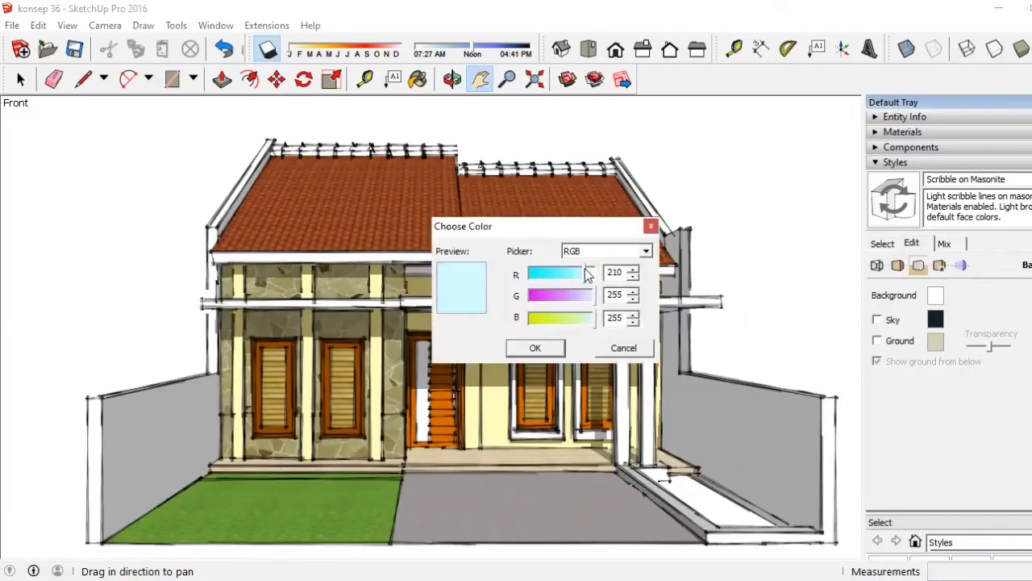
pyautogui.click(539, 319)
pyautogui.click(558, 348)
pyautogui.click(934, 321)
pyautogui.click(538, 273)
pyautogui.click(549, 294)
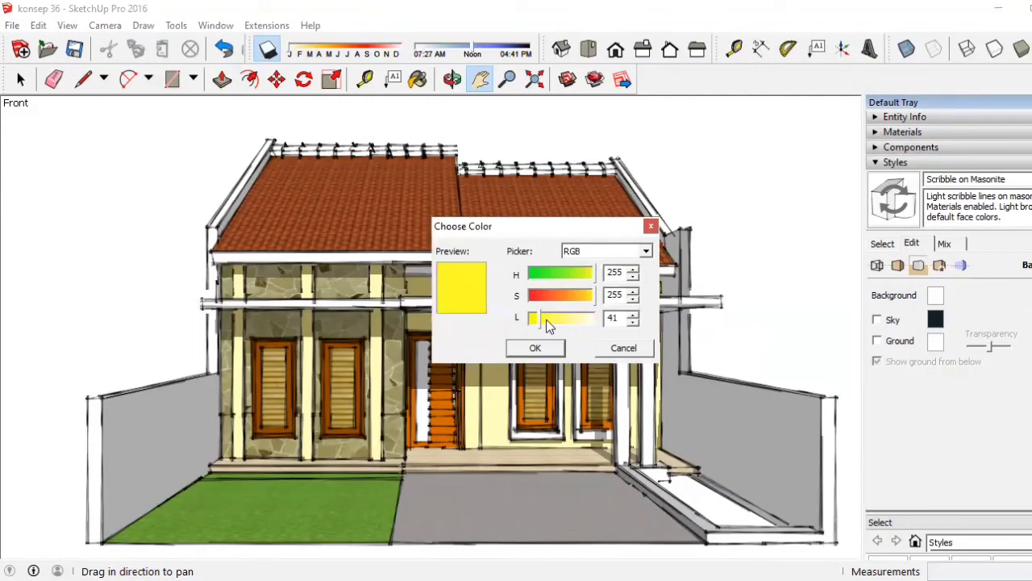
pyautogui.click(546, 320)
pyautogui.click(544, 348)
# Turn off the sketchy edge lines in the style's edge settings.
pyautogui.click(940, 265)
pyautogui.click(877, 265)
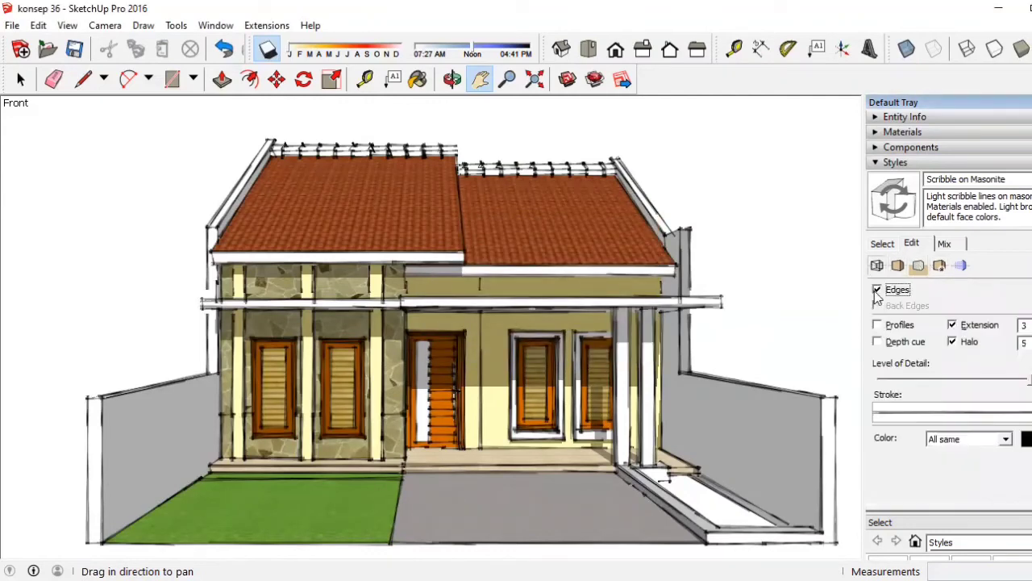
pyautogui.click(878, 288)
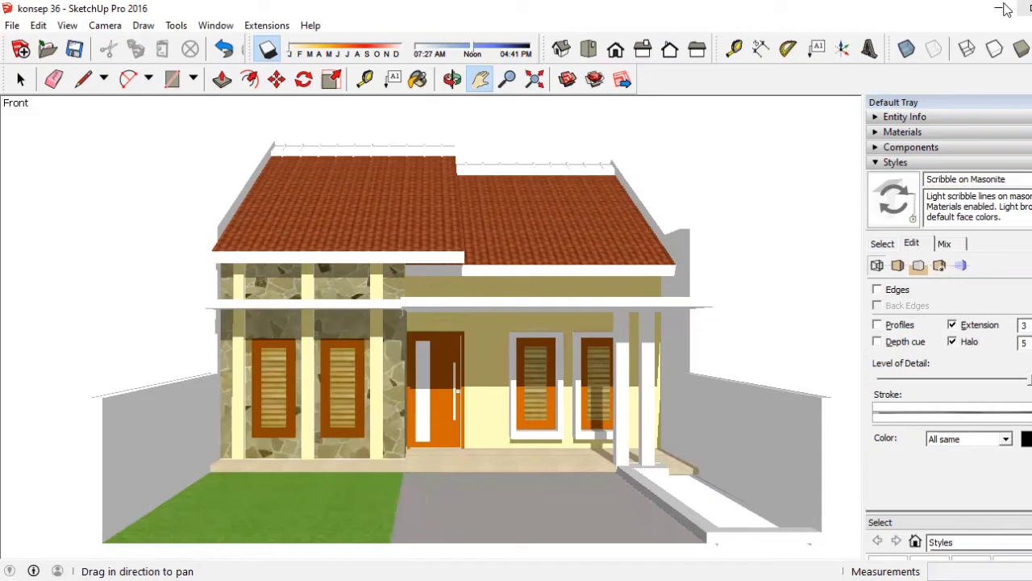
# After checking the Face and Watermark settings, switch to the Left view with F6.
pyautogui.click(898, 265)
pyautogui.click(960, 267)
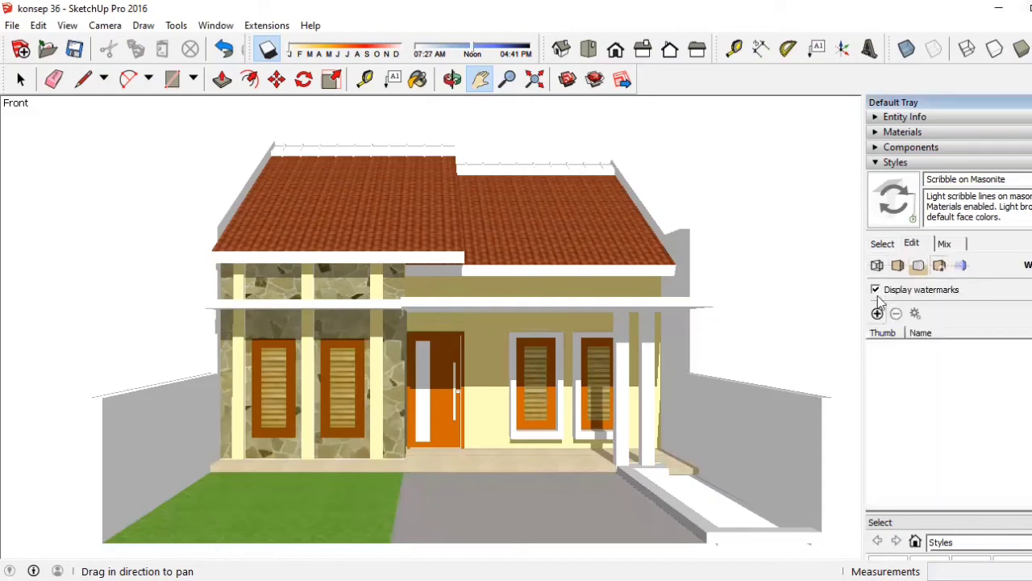
pyautogui.click(898, 265)
pyautogui.click(939, 265)
pyautogui.press('F6')
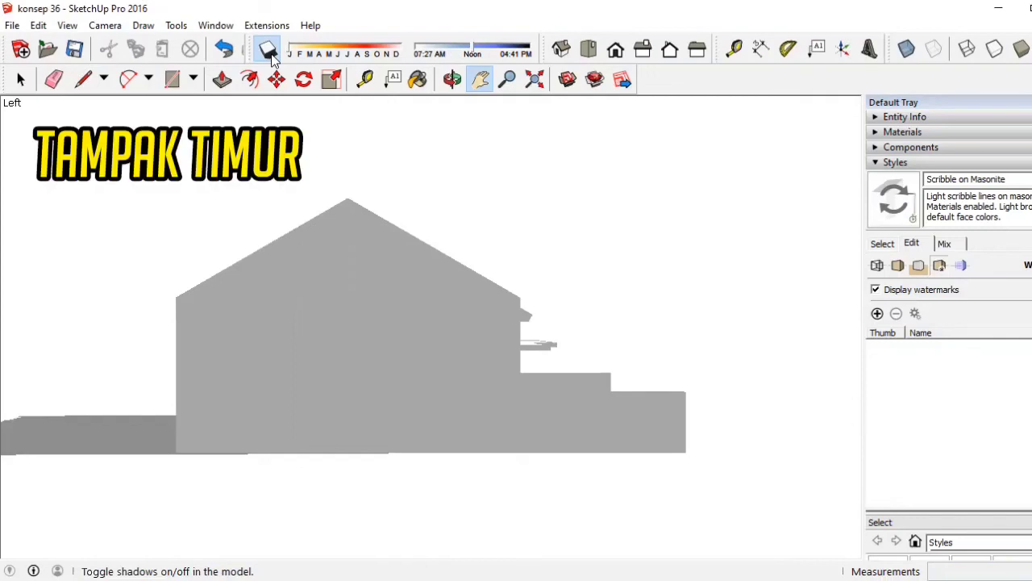
# Toggle shadows and apply Simple Style1 from the Default Styles library.
pyautogui.click(269, 50)
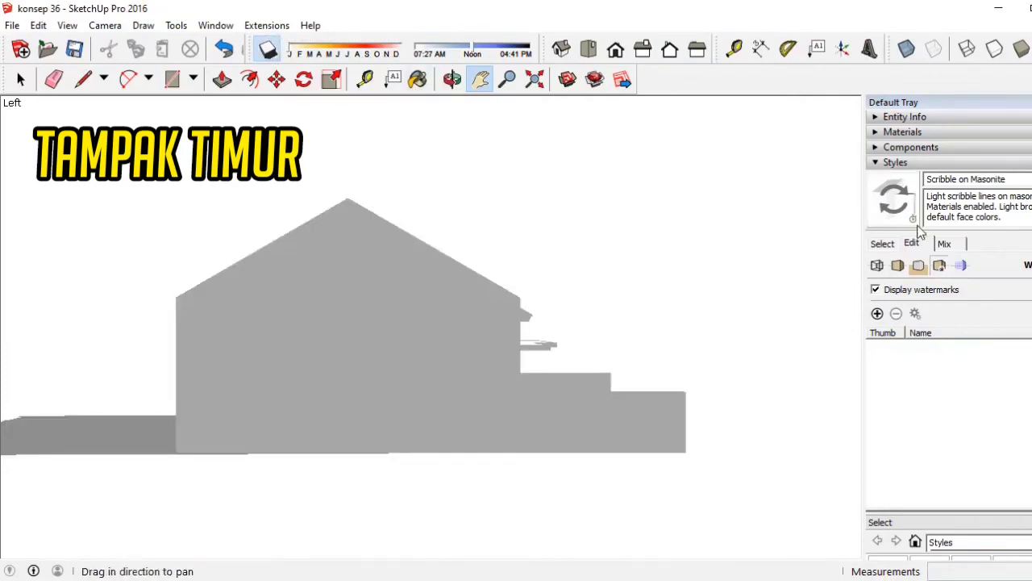
pyautogui.click(875, 164)
pyautogui.click(875, 165)
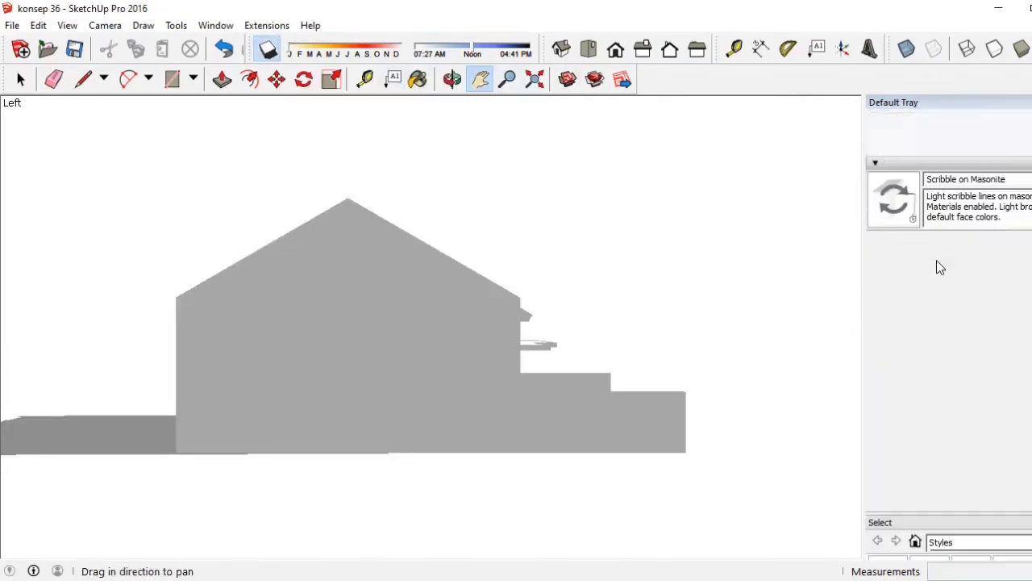
pyautogui.click(976, 266)
pyautogui.click(968, 300)
pyautogui.click(1004, 342)
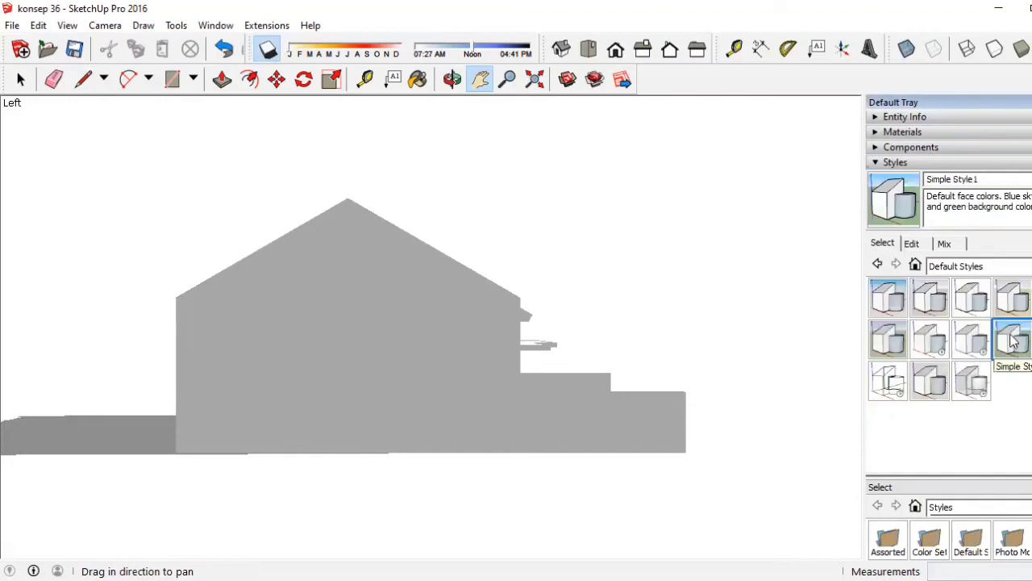
# Switch to Iso view and orbit up to a higher, more frontal perspective.
pyautogui.click(561, 49)
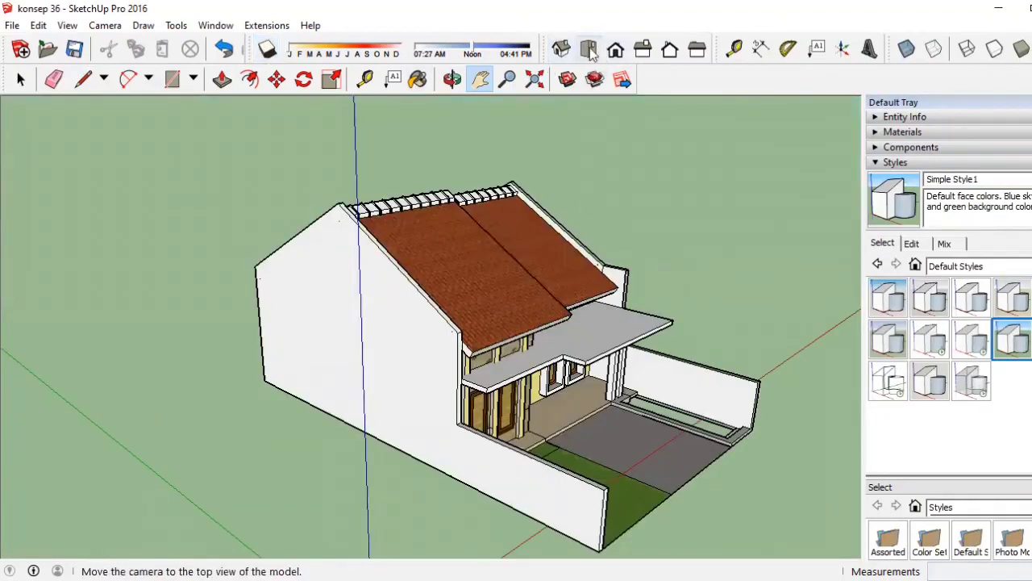
pyautogui.click(452, 79)
pyautogui.moveTo(452, 105); pyautogui.dragTo(465, 132)
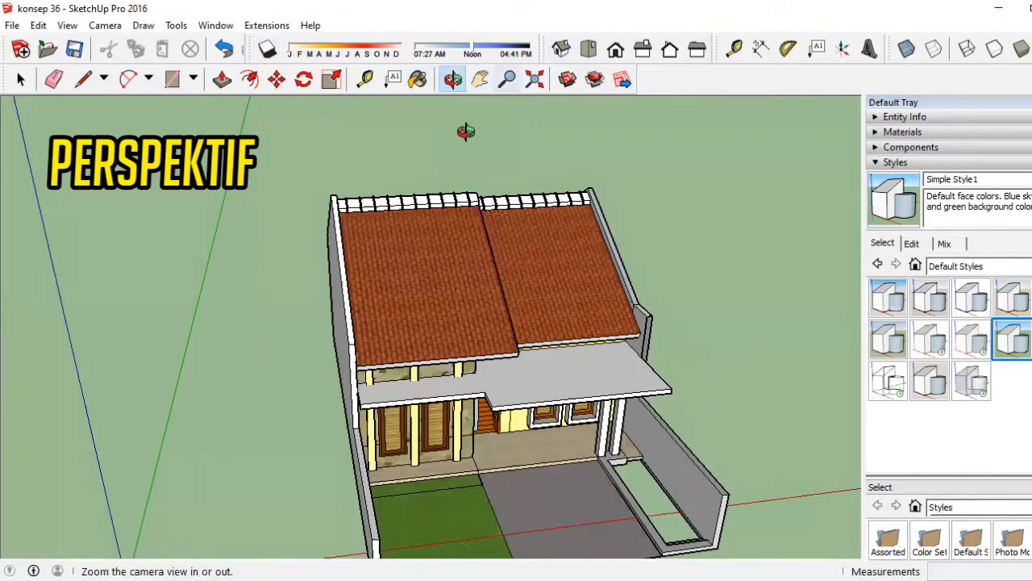